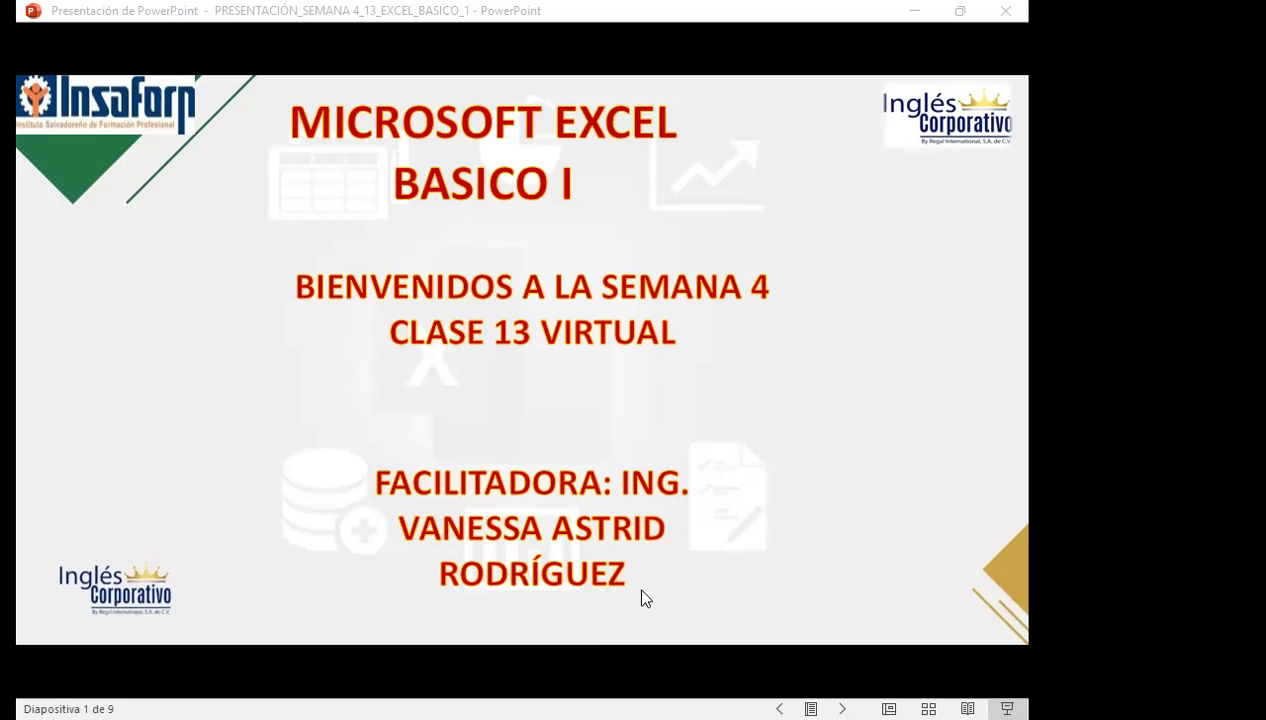
Step: Show the SESIÓN: 13 slide, return to the title slide, then switch to the online course
key("Right")
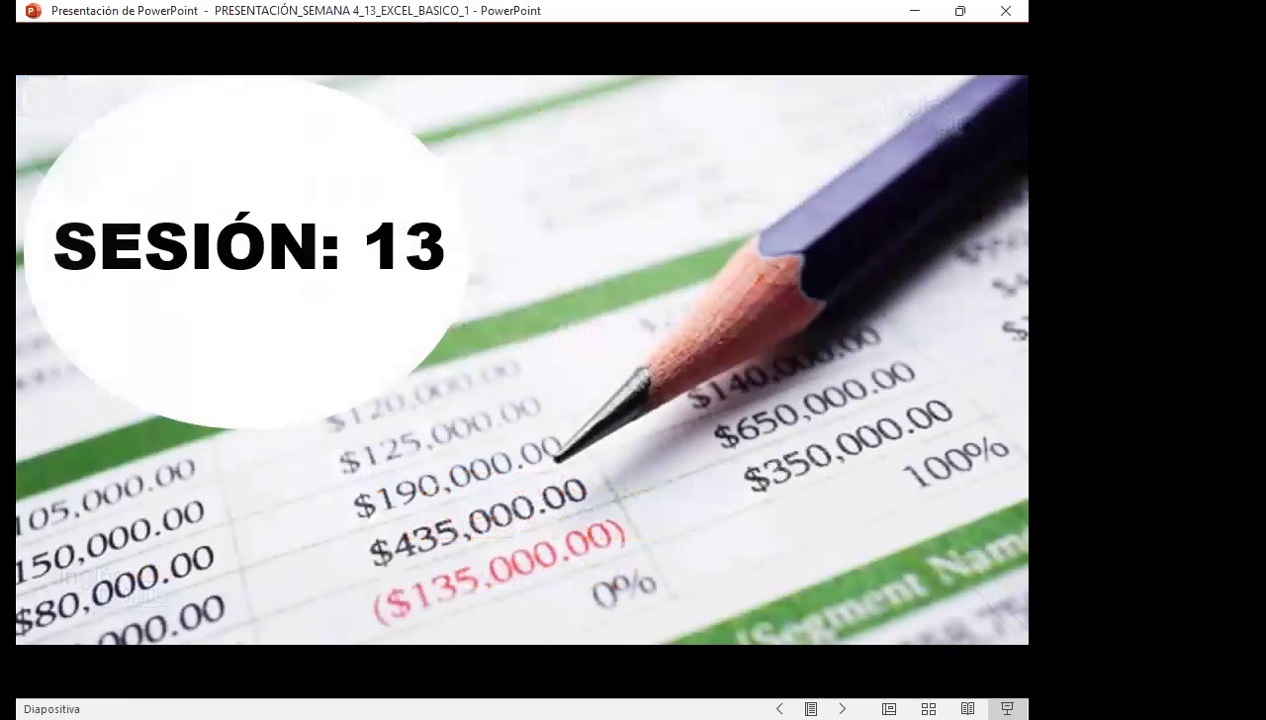
key("Left")
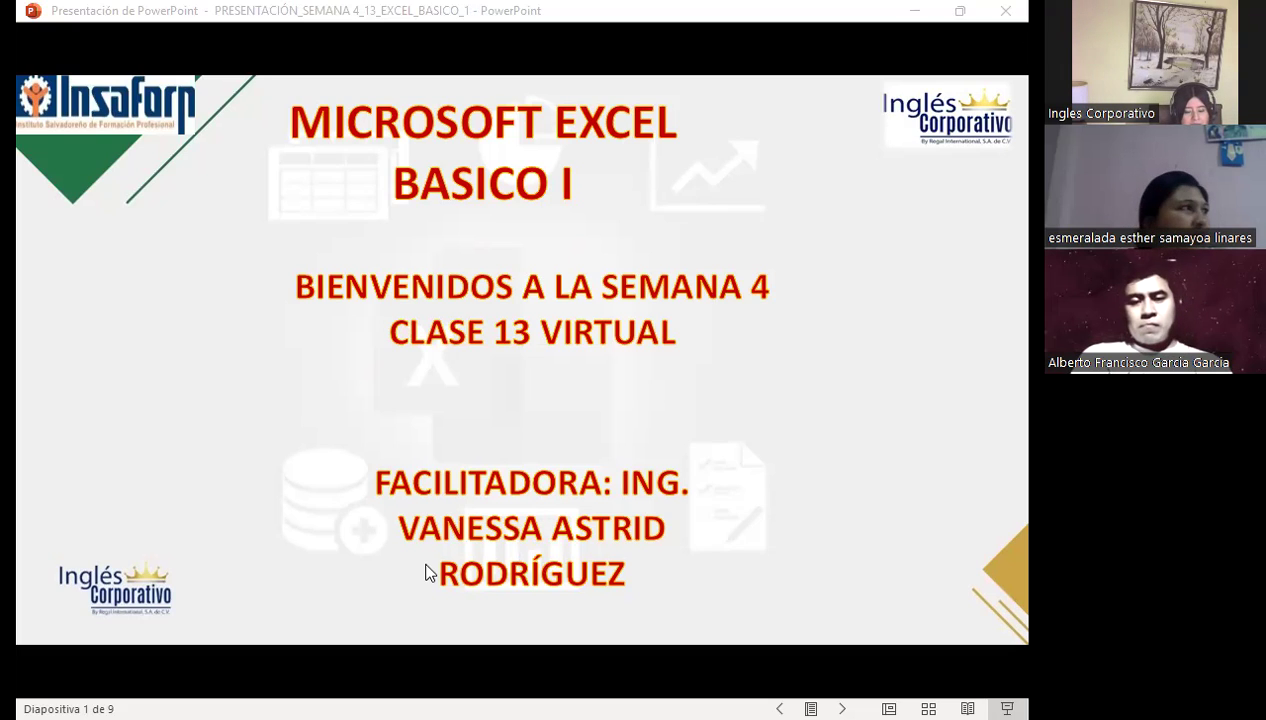
key("alt+Tab")
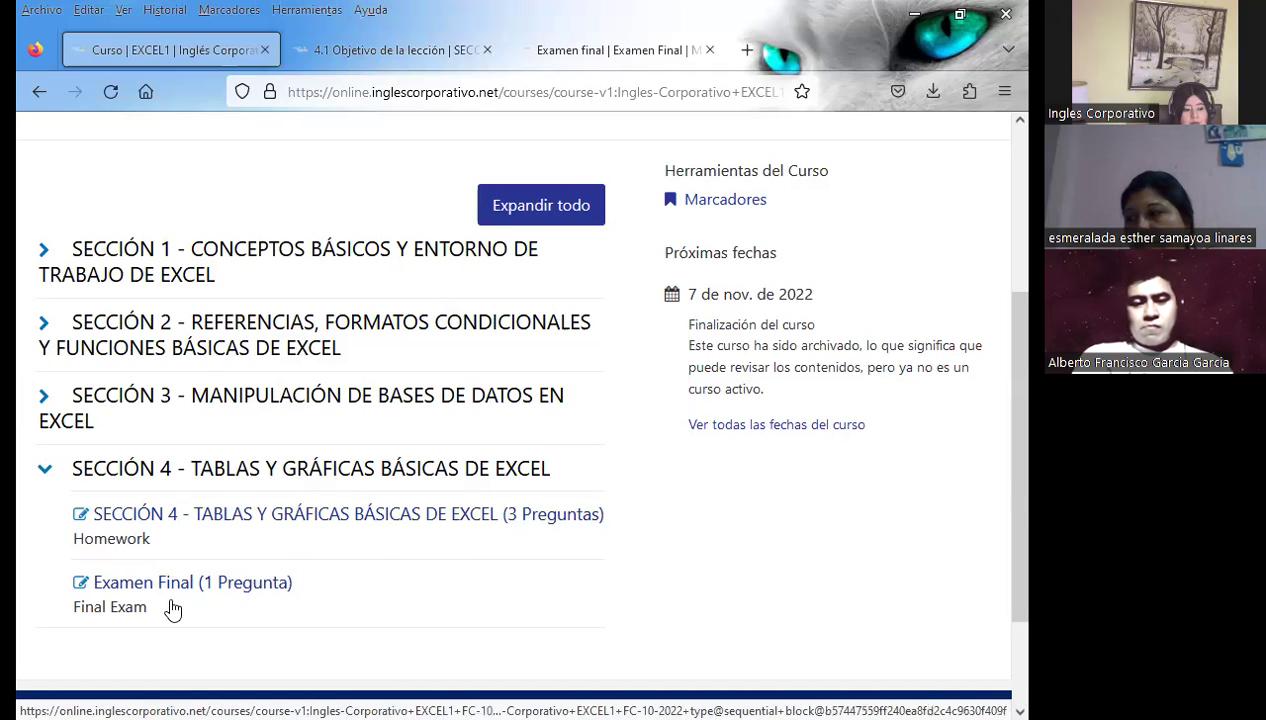
Step: Open the Inglés Corporativo final exam and scroll through its questions
left_click(620, 50)
scroll(376, 582, "down", 5)
scroll(357, 498, "down", 10)
scroll(357, 505, "down", 5)
scroll(357, 509, "down", 10)
scroll(357, 509, "down", 9)
scroll(357, 510, "down", 8)
scroll(357, 509, "down", 6)
scroll(311, 500, "up", 2)
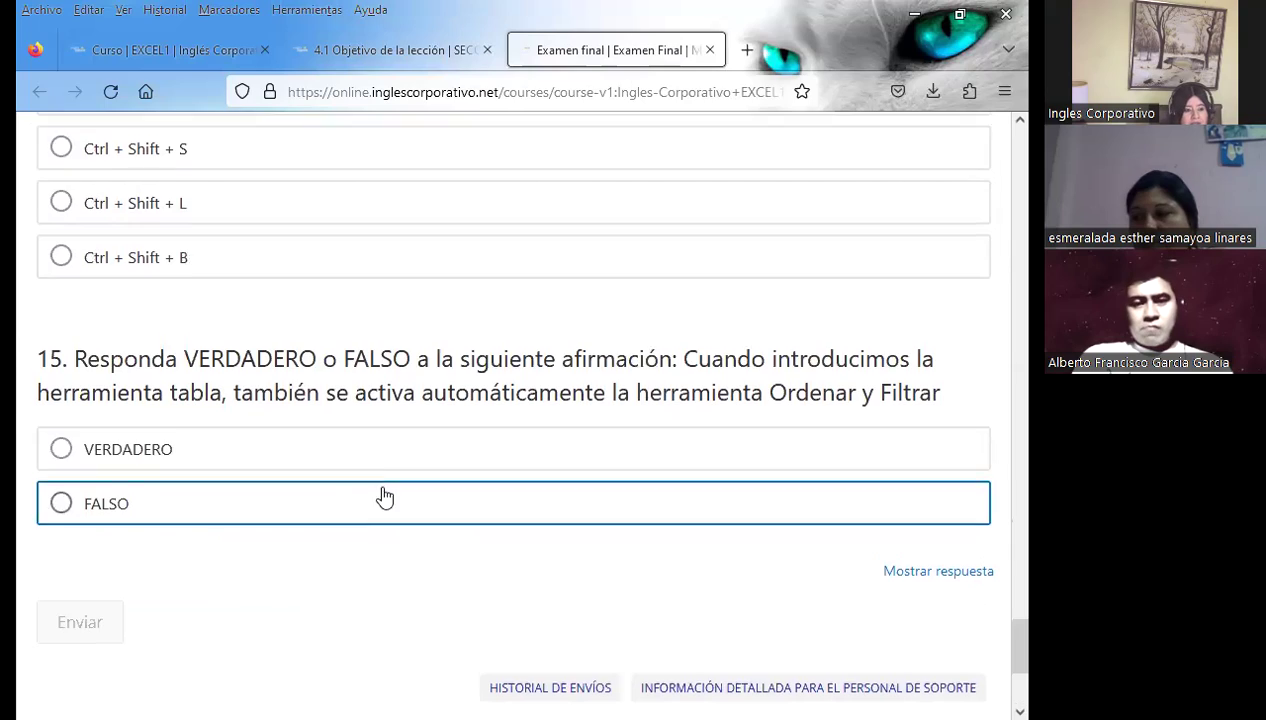
scroll(273, 487, "up", 10)
scroll(273, 487, "up", 5)
scroll(175, 480, "up", 3)
scroll(85, 466, "up", 2)
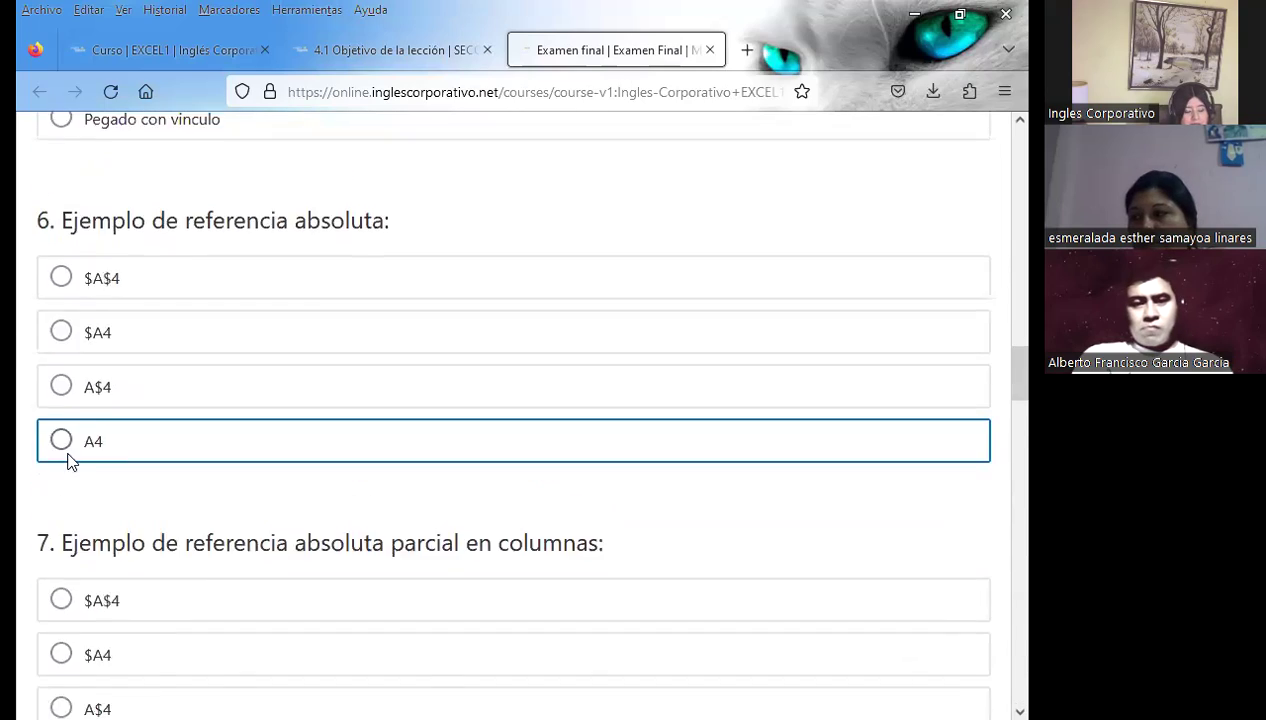
scroll(68, 458, "up", 3)
scroll(68, 458, "up", 3)
scroll(68, 452, "up", 3)
scroll(62, 452, "up", 3)
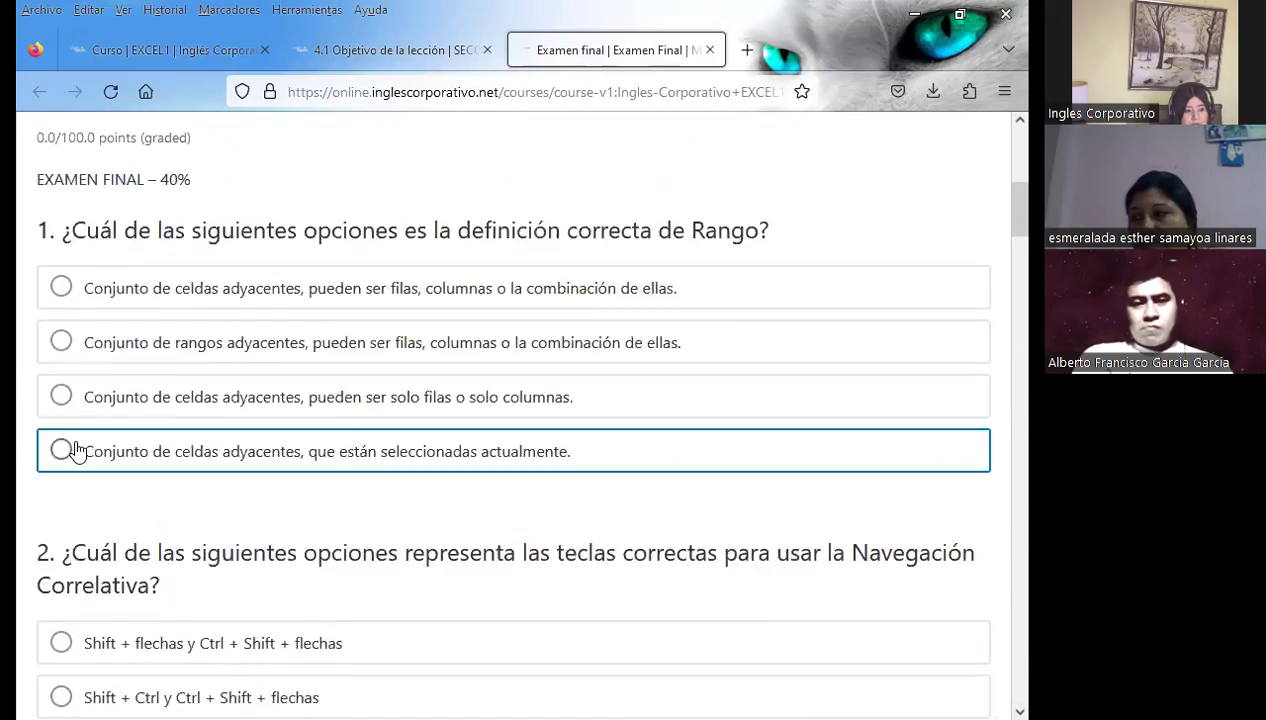
scroll(75, 443, "up", 4)
scroll(45, 492, "down", 3)
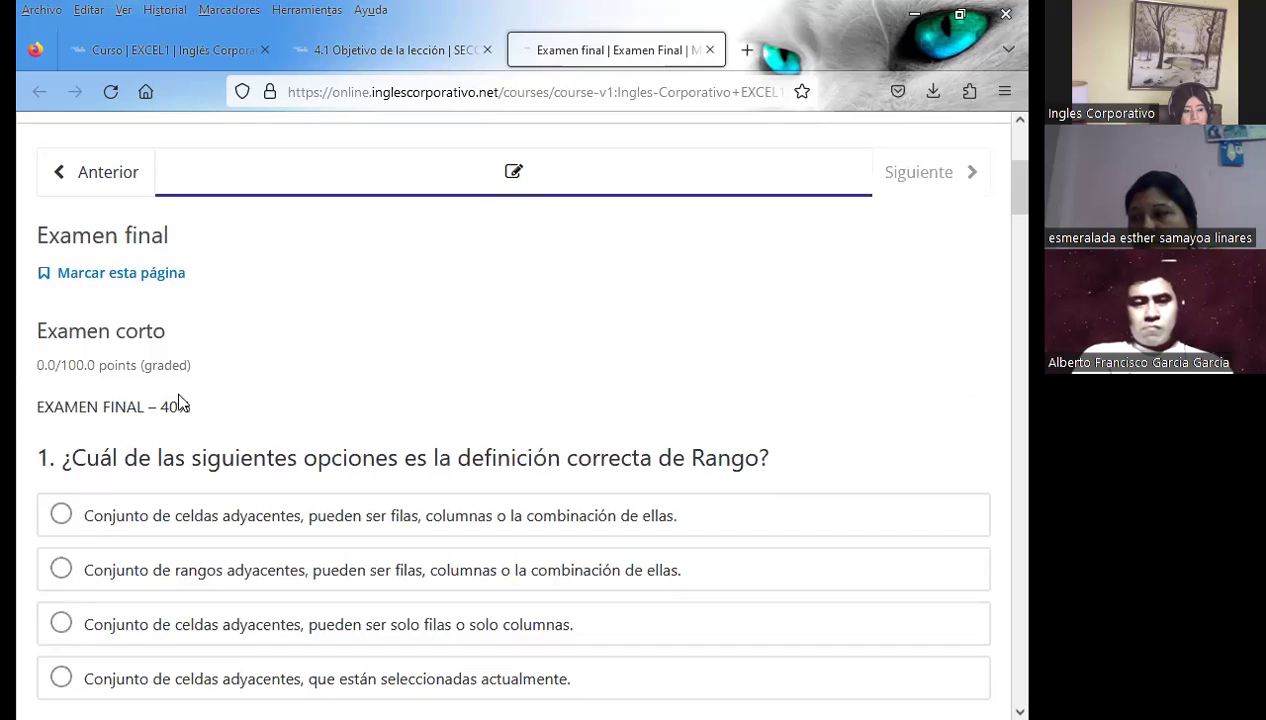
Step: Highlight the whole 'EXAMEN FINAL – 40%' line on the exam page
left_click_drag(159, 407, 190, 407)
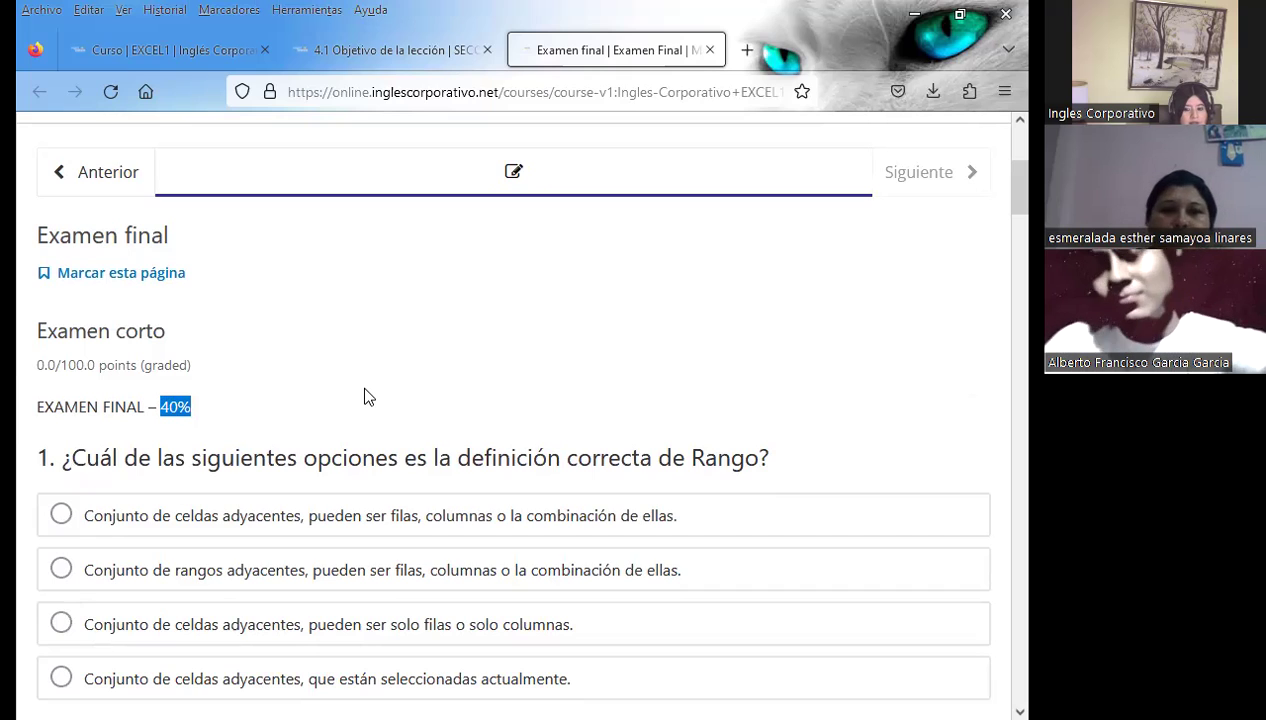
left_click(200, 412)
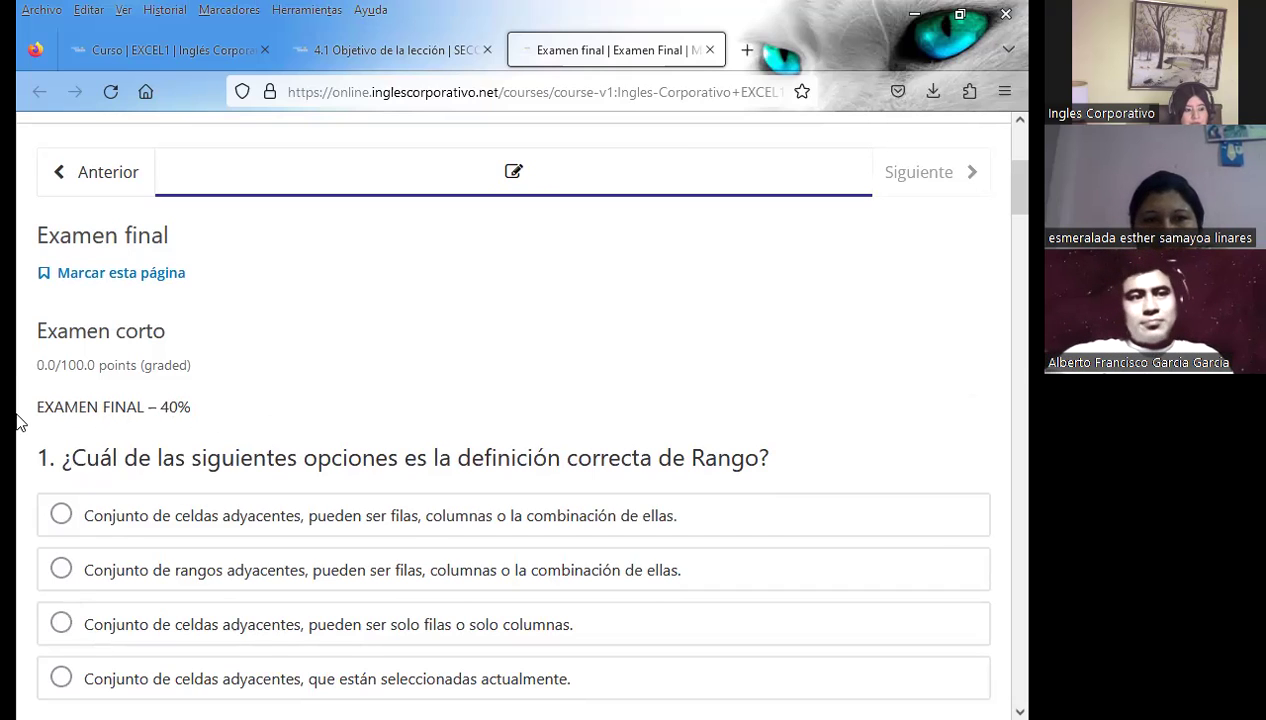
left_click_drag(37, 408, 300, 400)
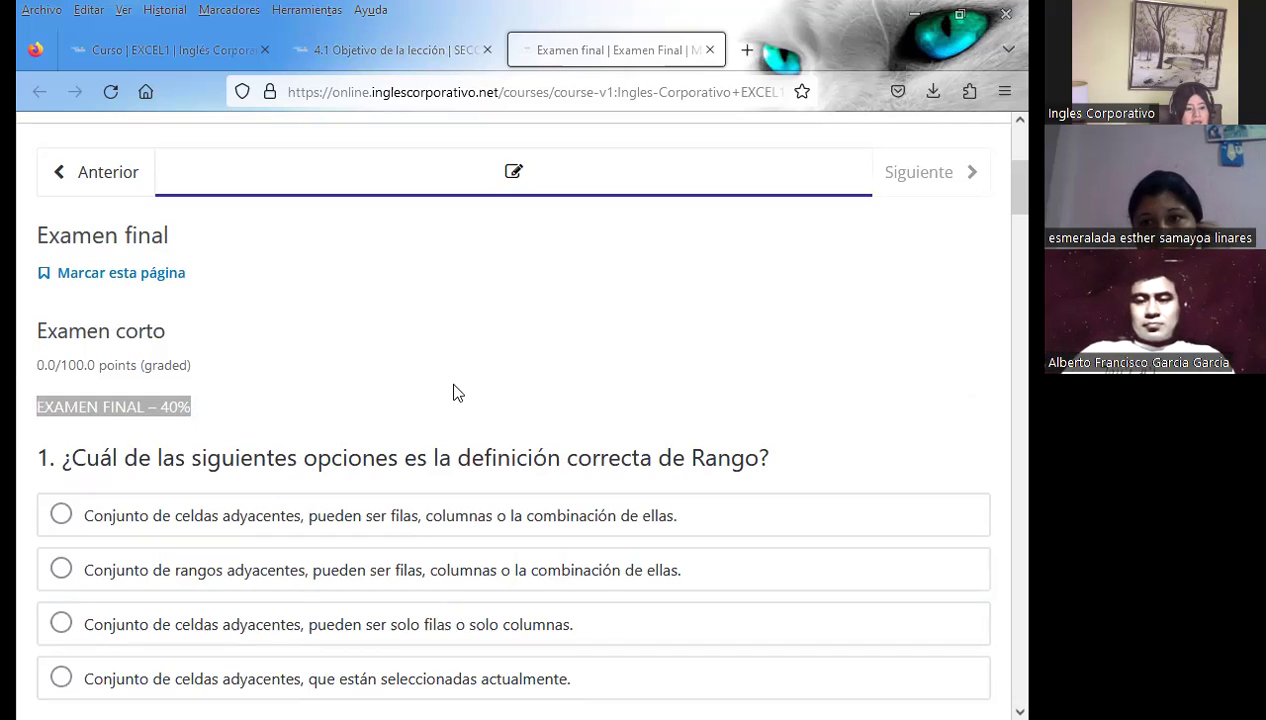
scroll(452, 390, "up", 2)
Step: Open the '4.1 Objetivo de la lección' page and scroll down through it
left_click(412, 50)
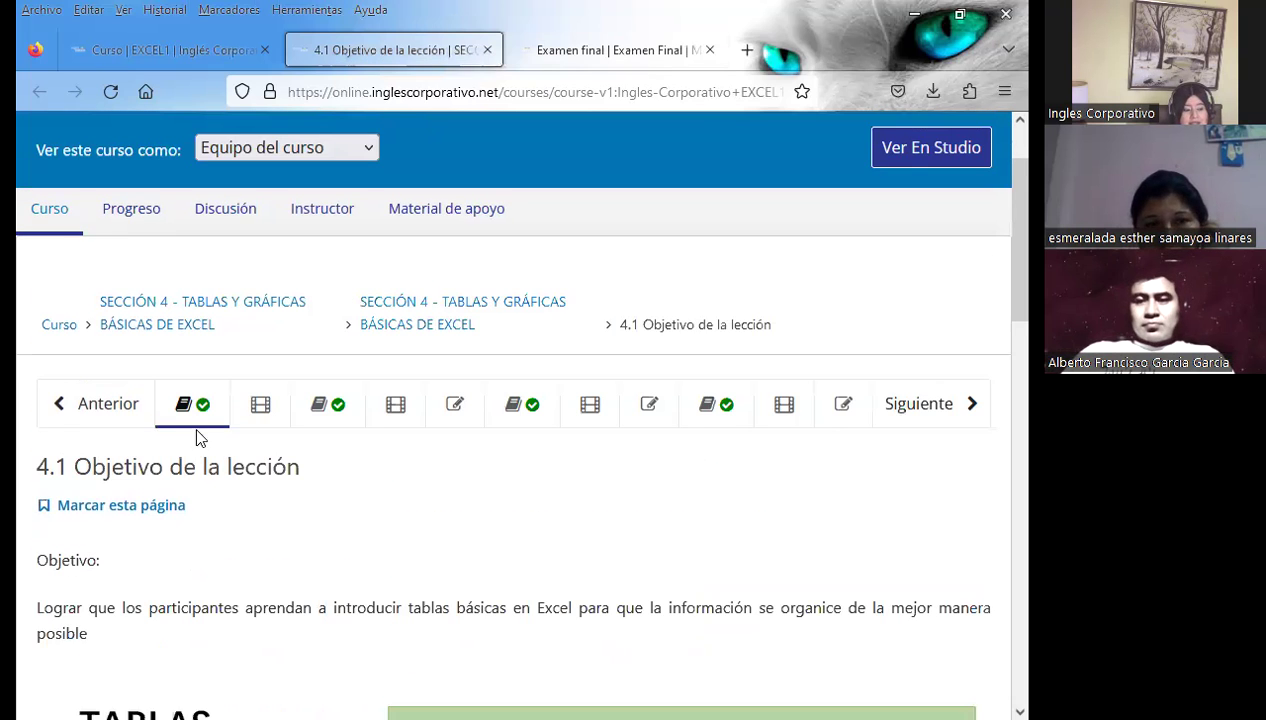
scroll(243, 548, "down", 2)
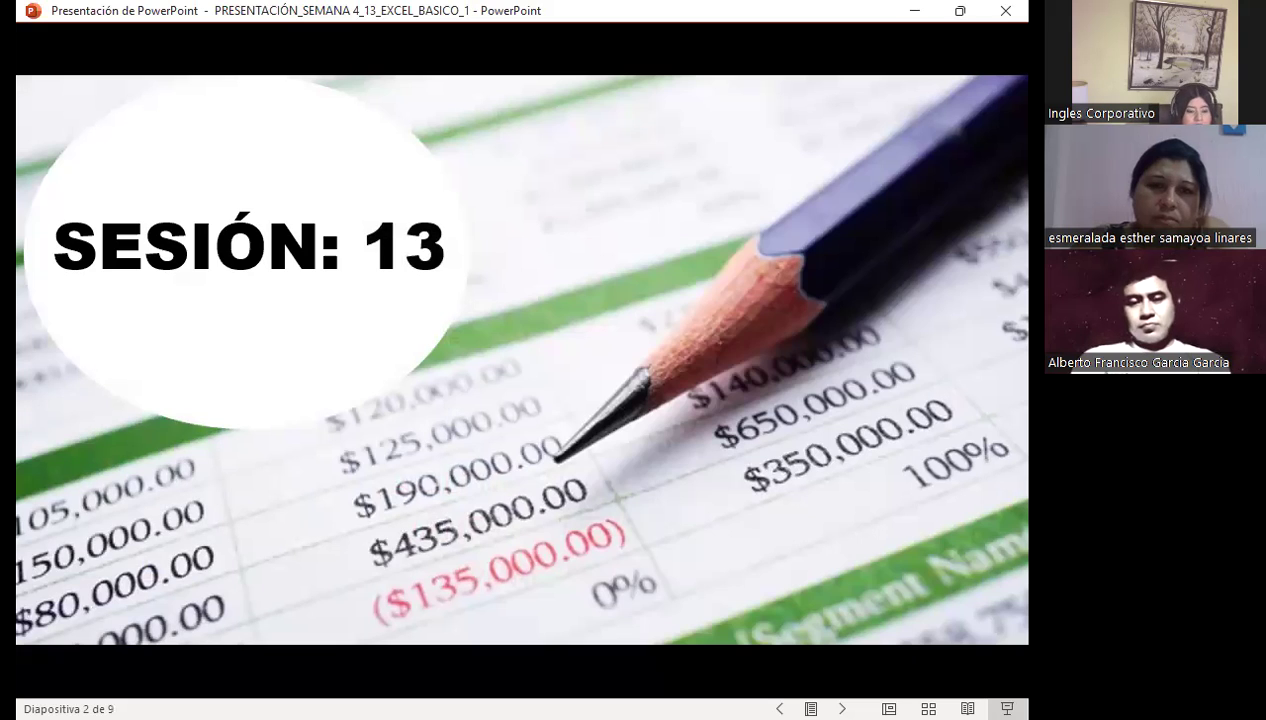
Step: Advance the slideshow from slide 2 through the AGENDA to slide 4
key("Right")
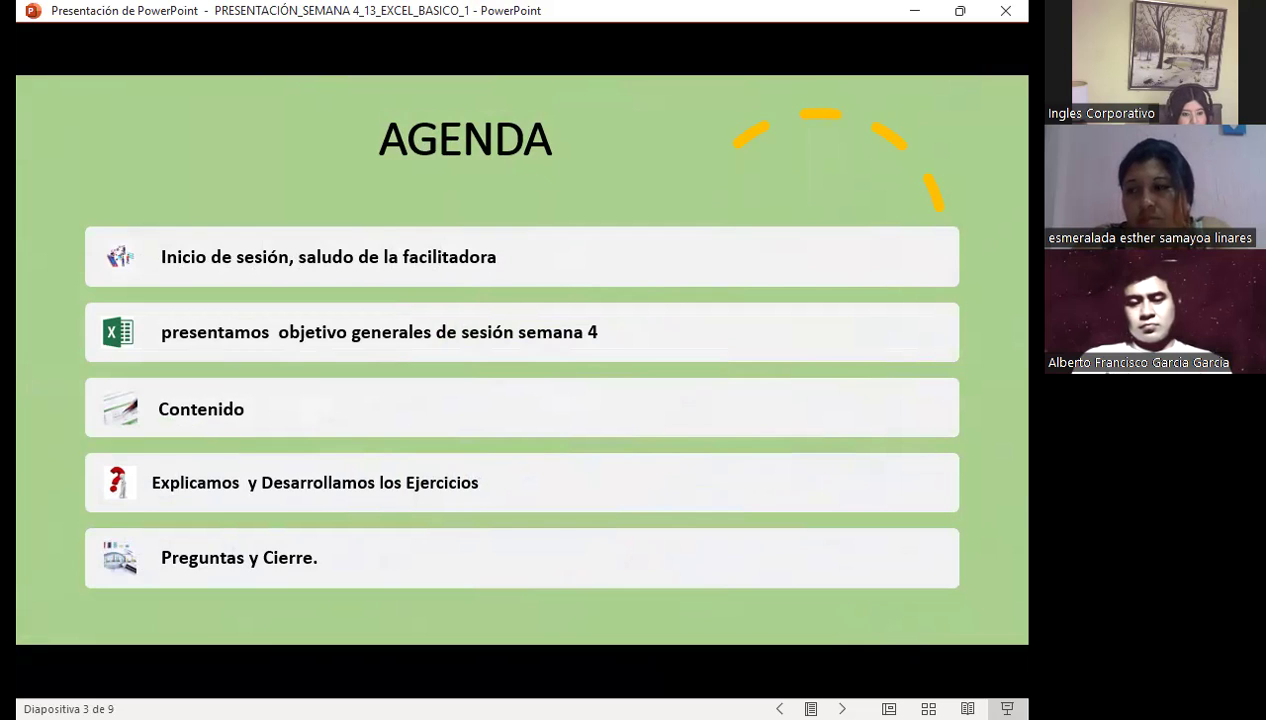
key("Right")
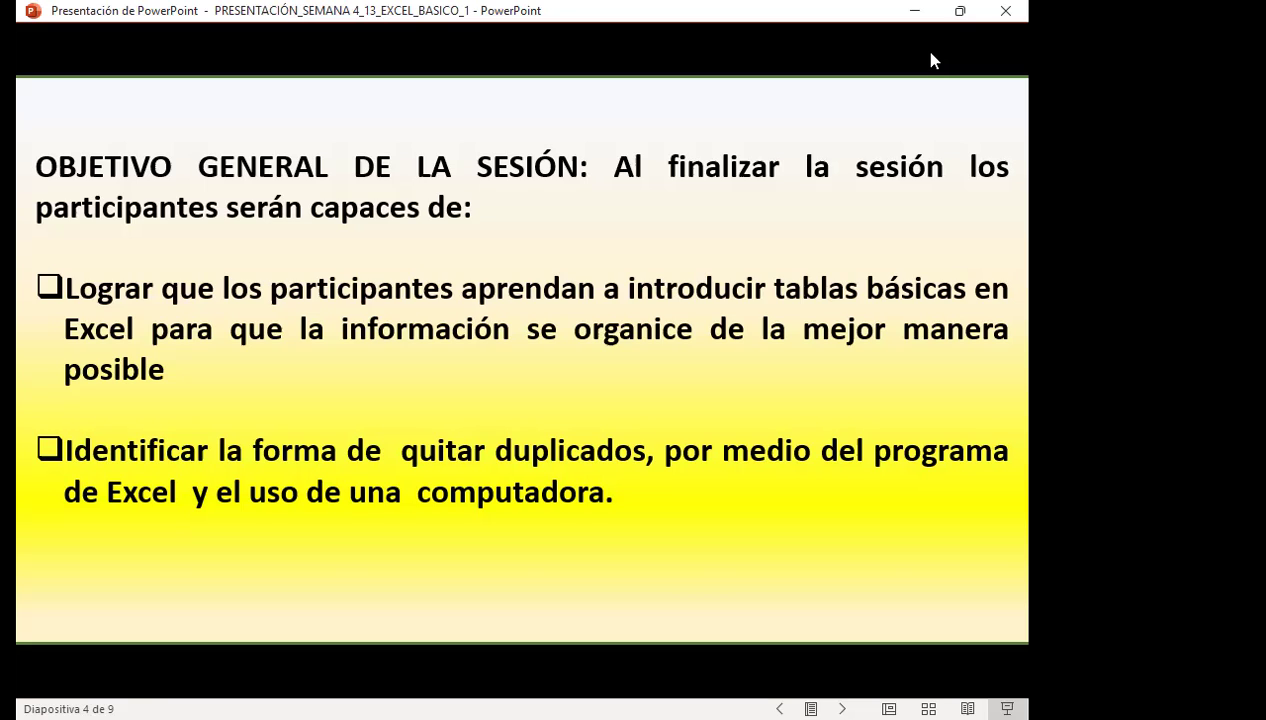
Step: Advance to slide 5, APLICAR FORMATO A UNA TABLA DE EXCEL
key("Right")
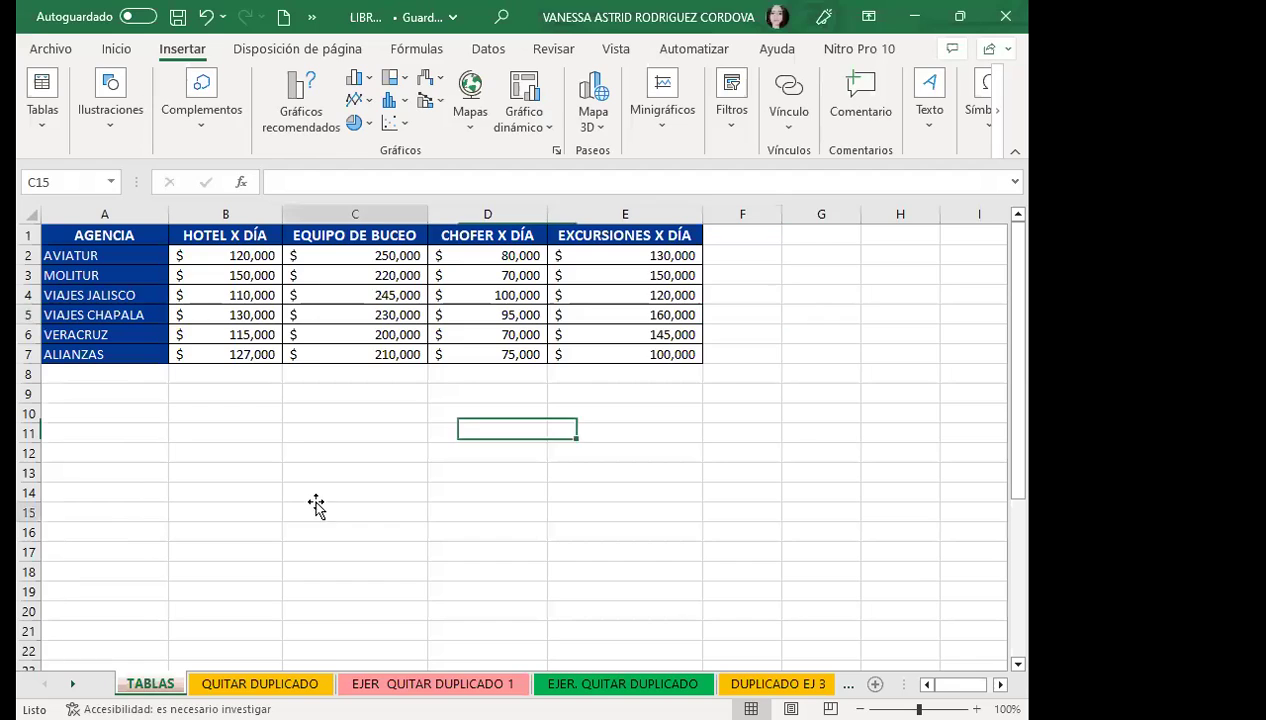
Step: Switch from the PowerPoint slideshow to the Excel workbook with the agency prices
left_click(316, 505)
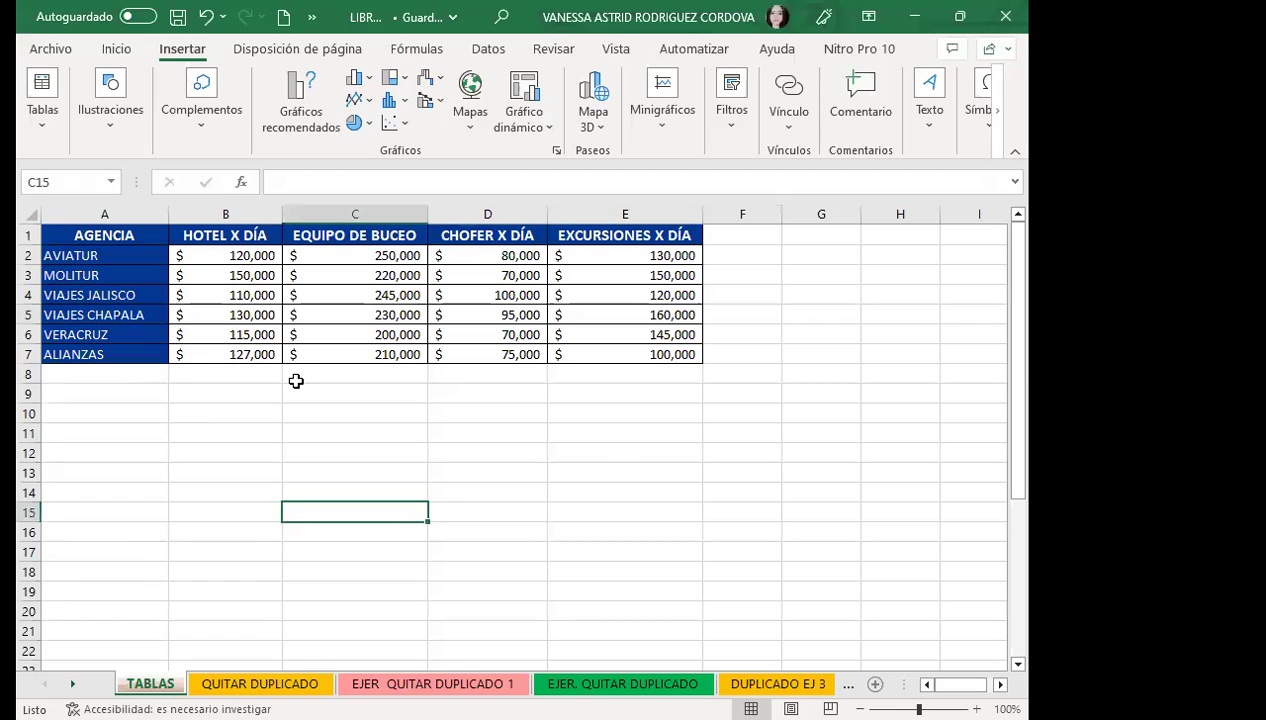
Step: Select empty cell B11 below the table and show the Inicio (Home) ribbon
left_click(243, 430)
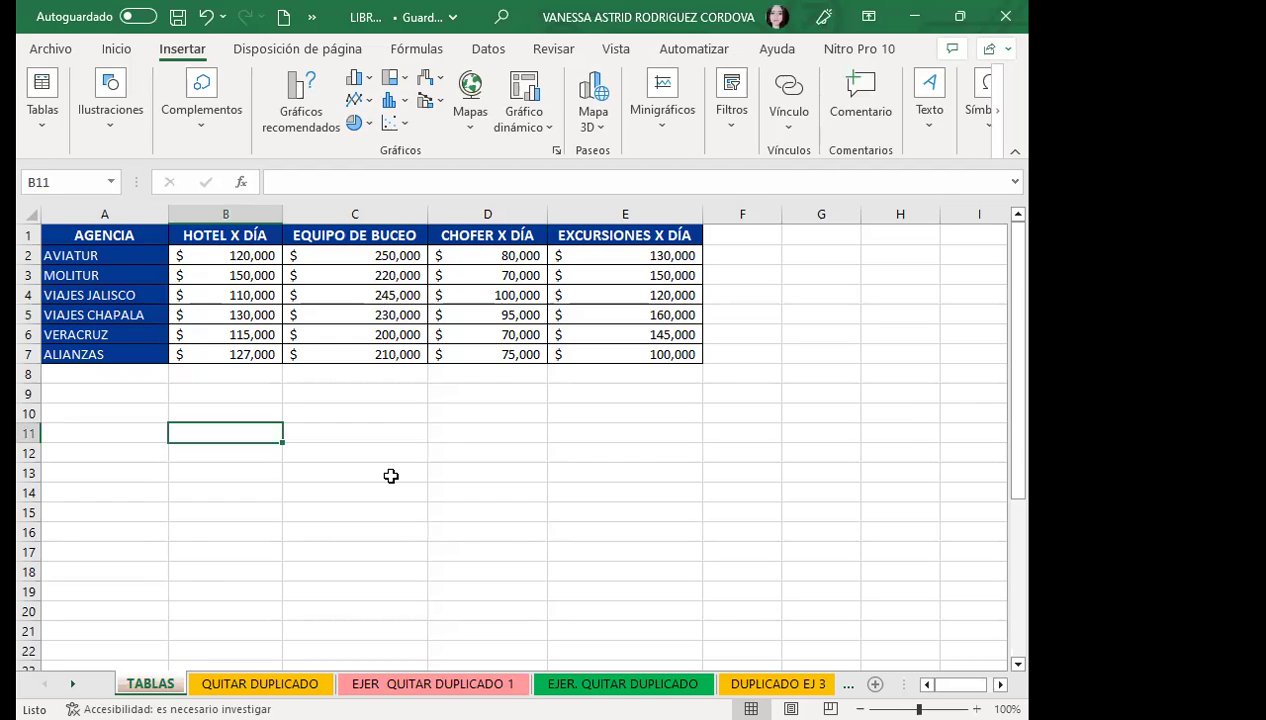
left_click(114, 47)
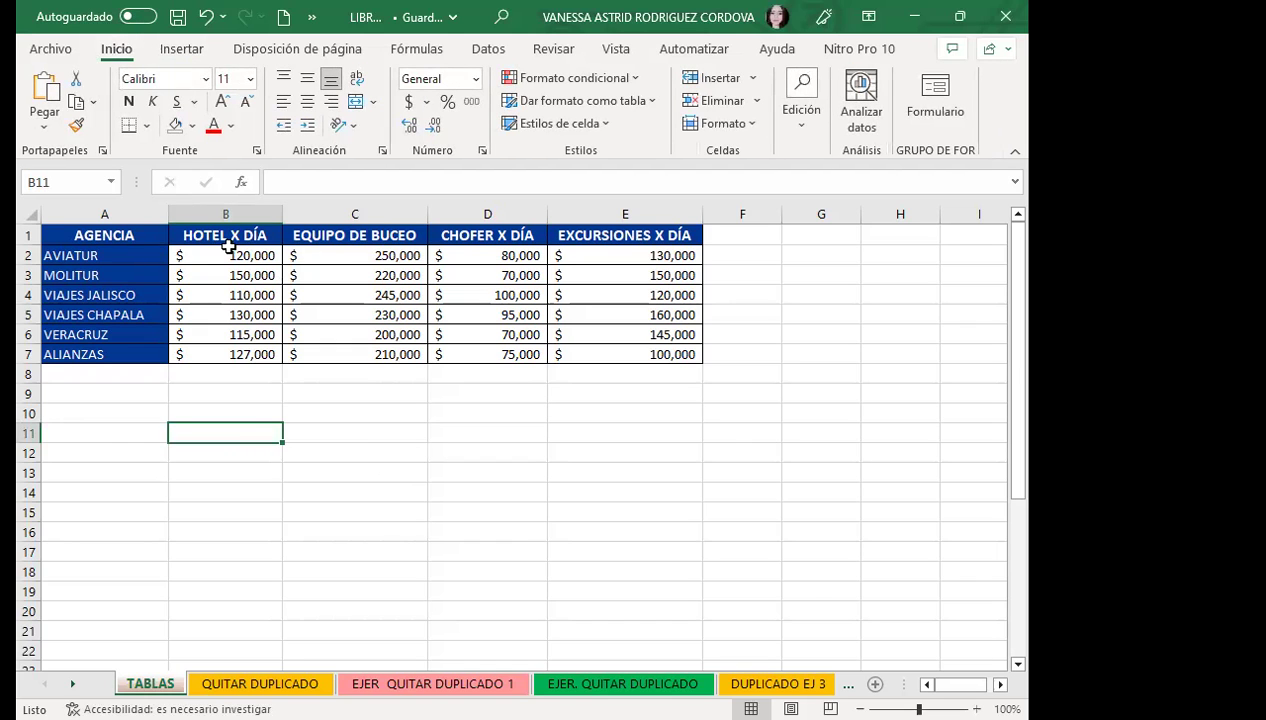
left_click_drag(135, 246, 622, 349)
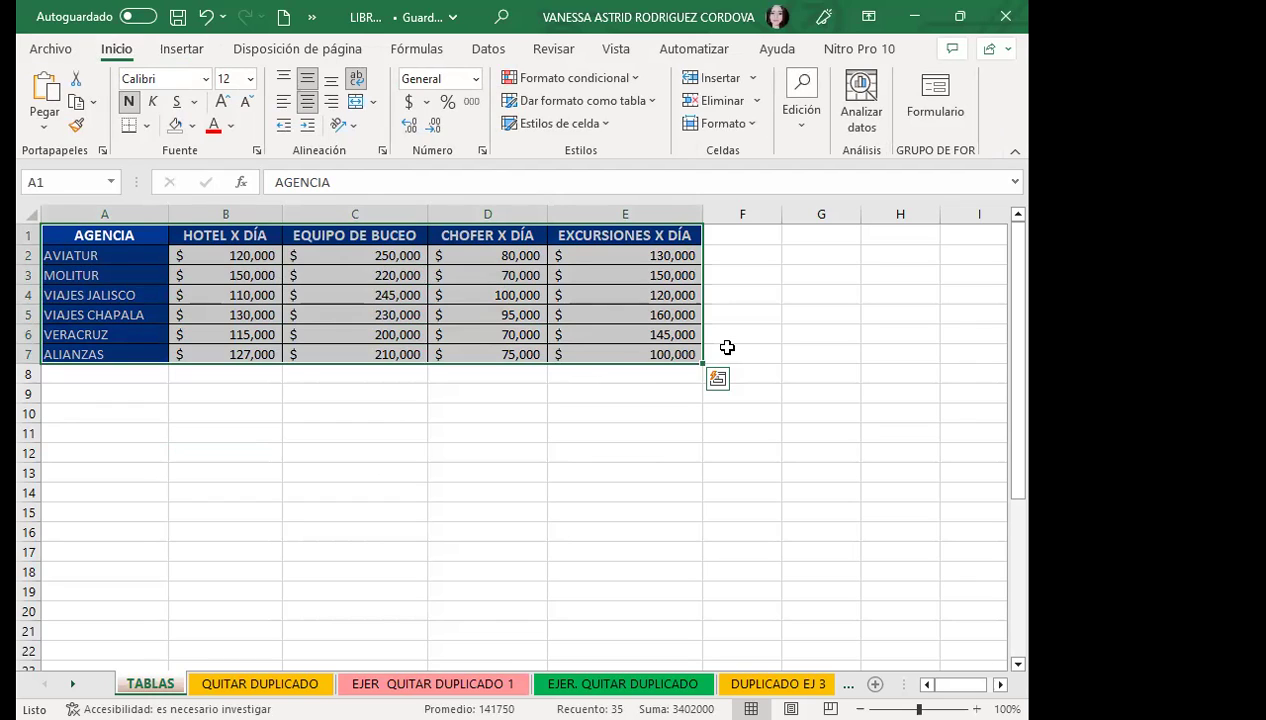
left_click(622, 347)
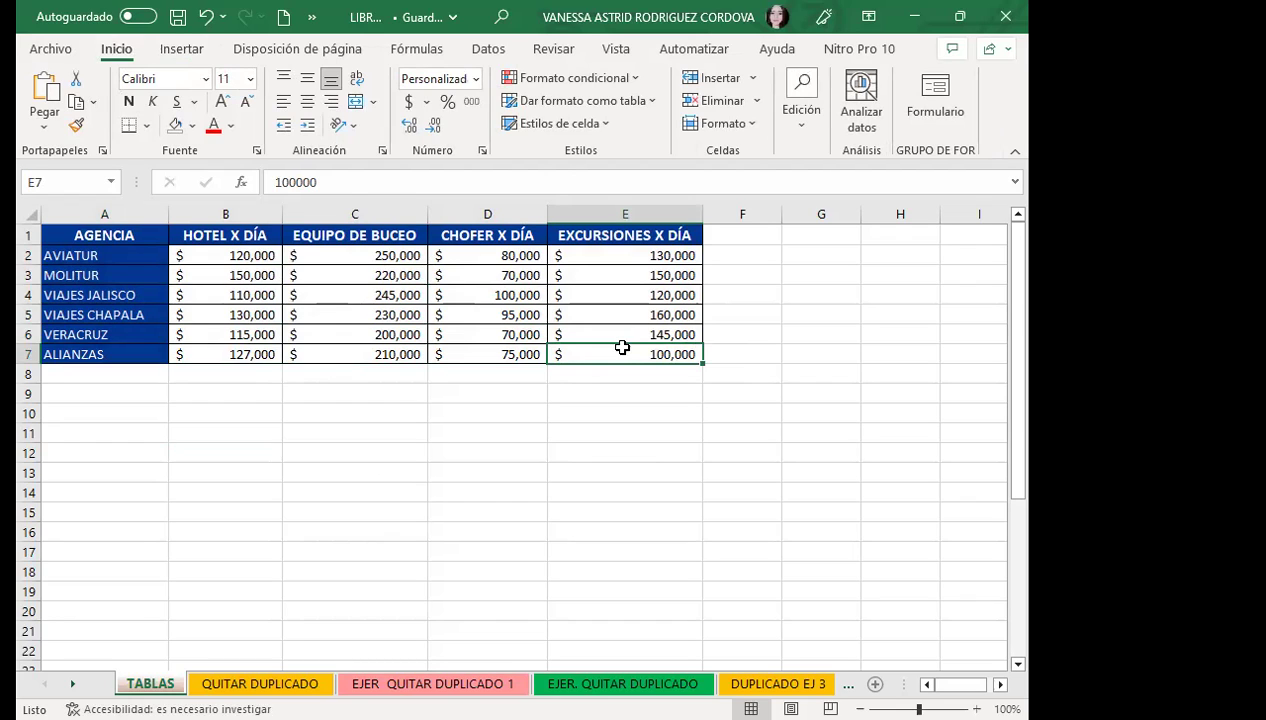
left_click(531, 471)
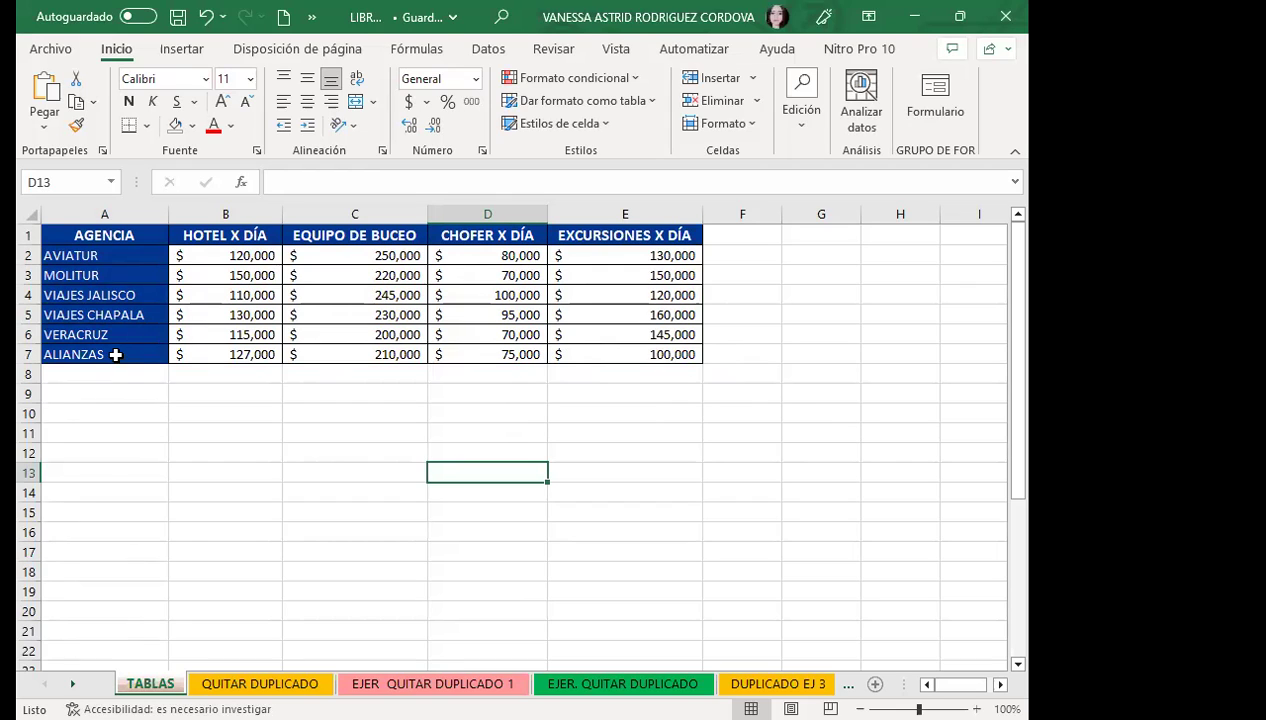
mouse_move(85, 352)
left_mouse_down()
mouse_move(484, 375)
mouse_move(678, 354)
left_mouse_up()
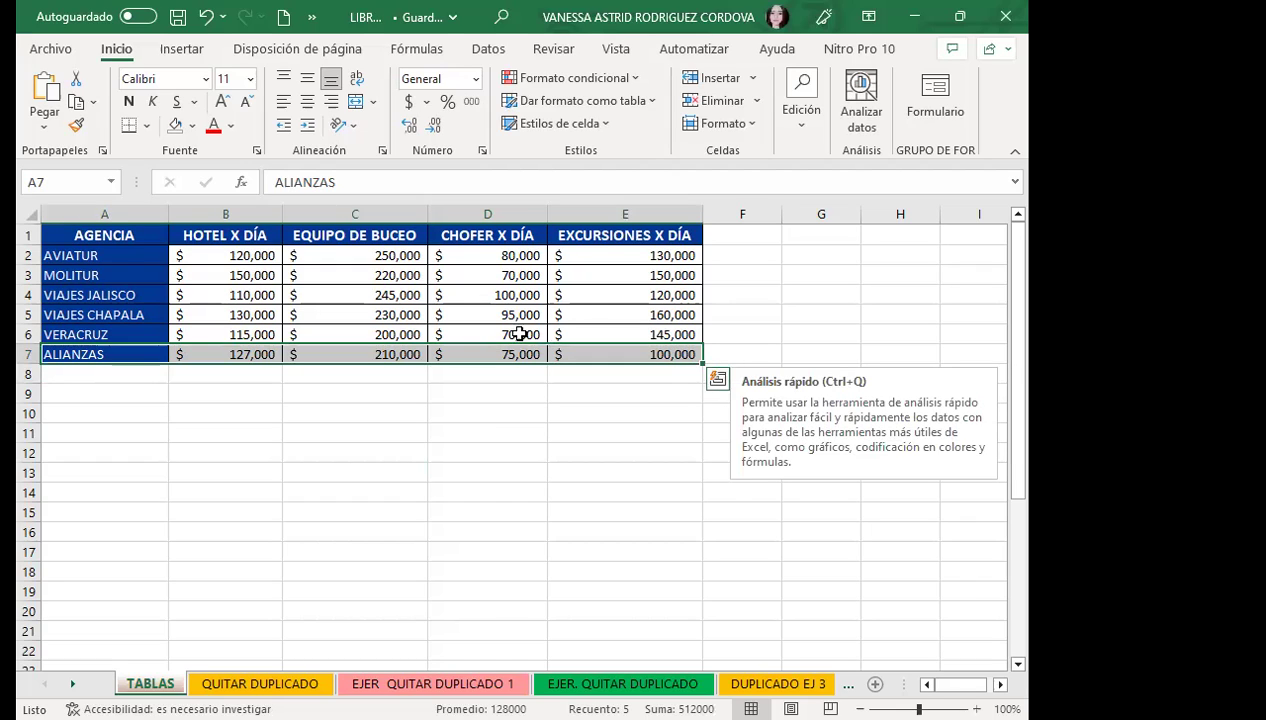
left_click(717, 380)
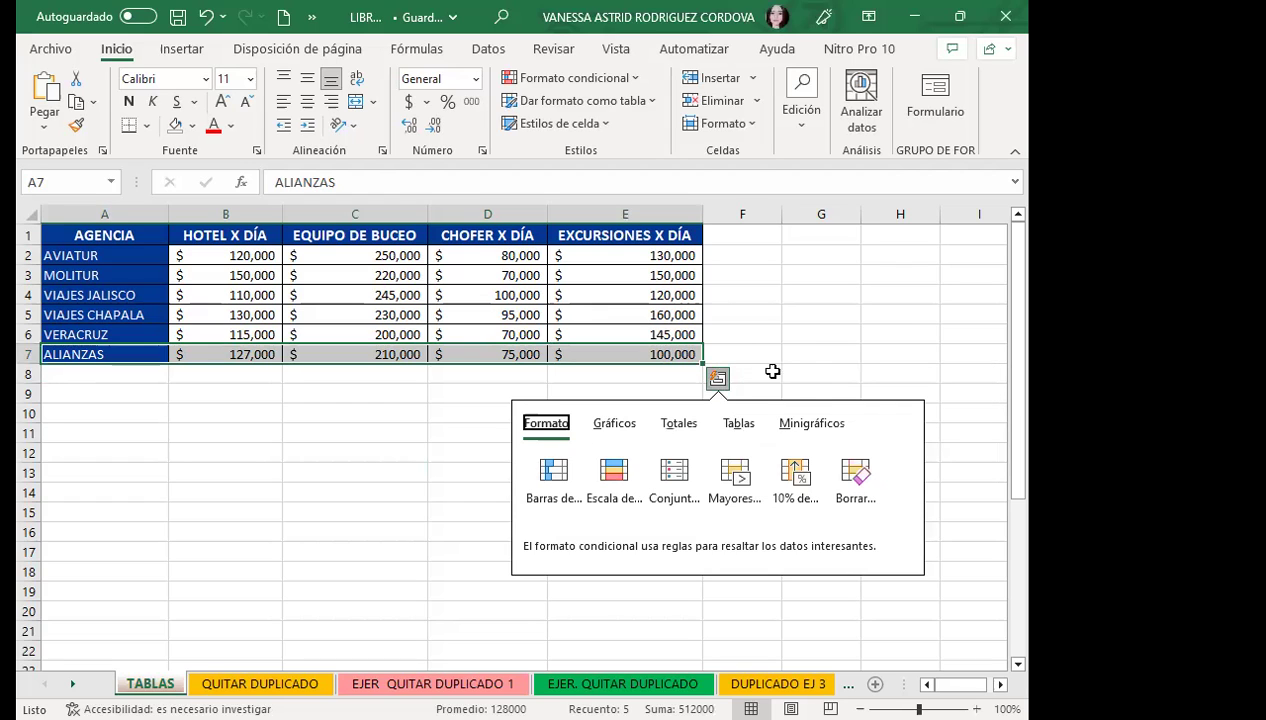
left_click(794, 357)
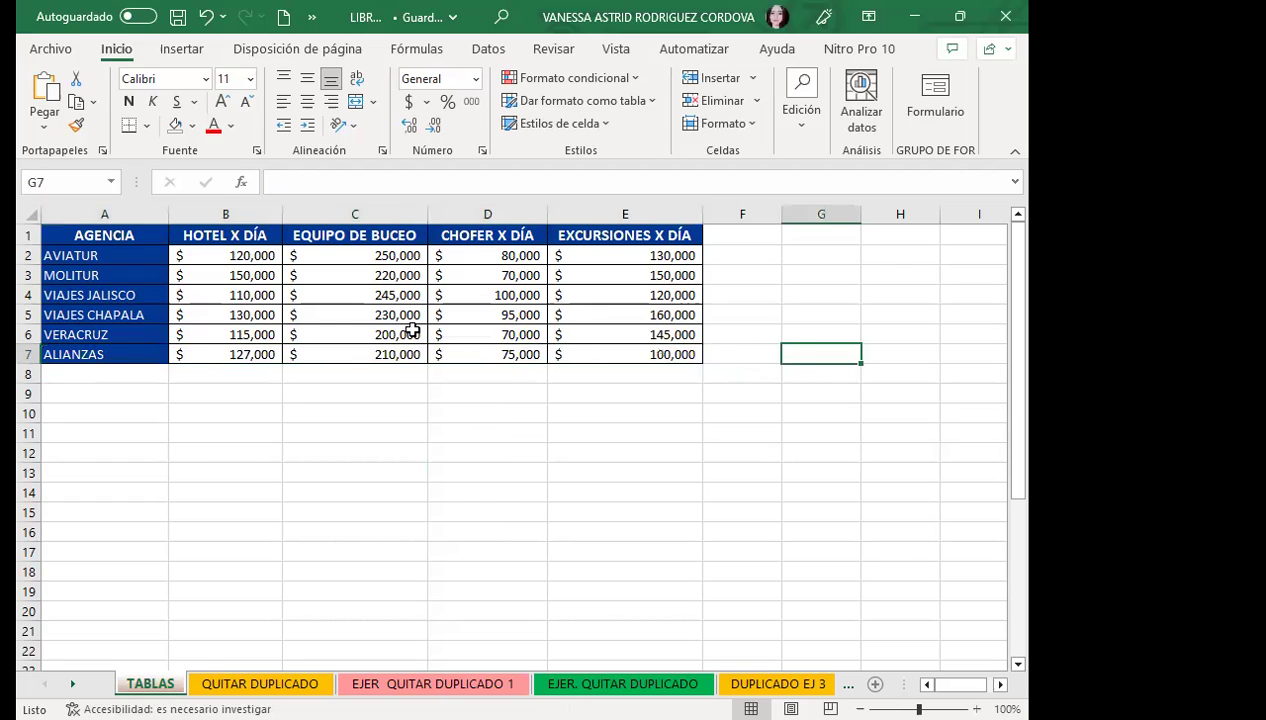
left_click_drag(138, 356, 667, 336)
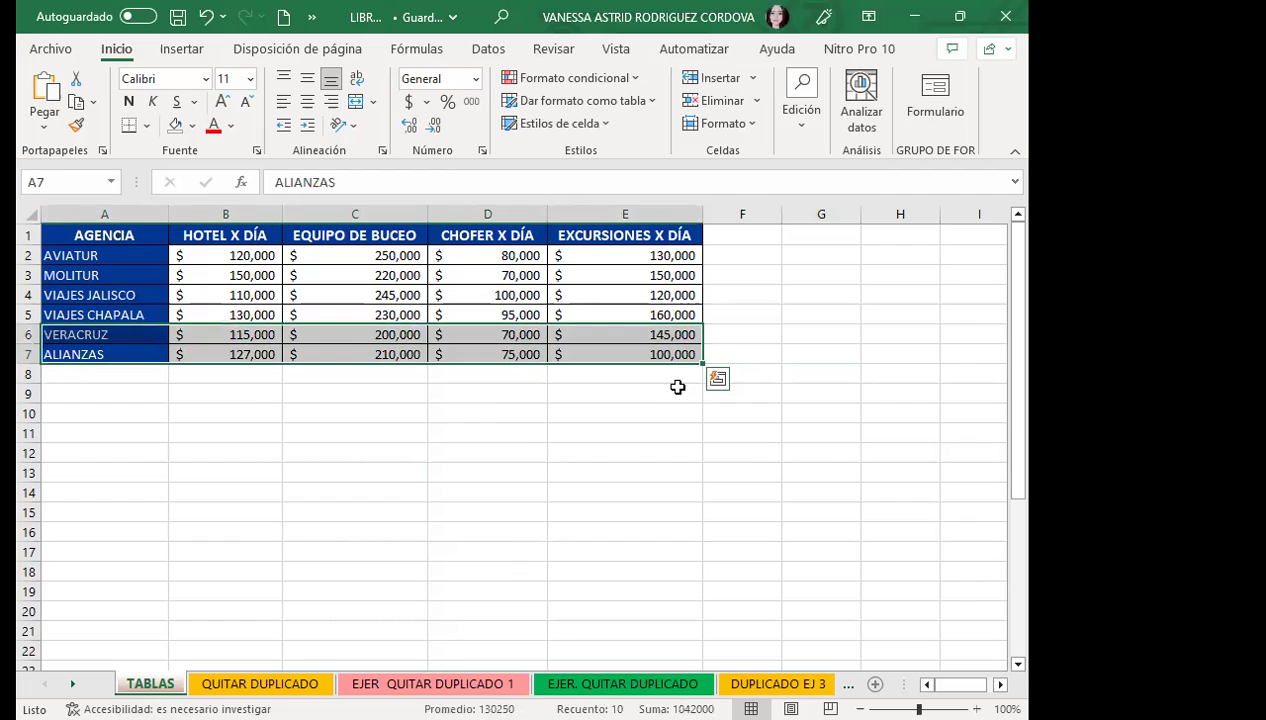
left_click(653, 354)
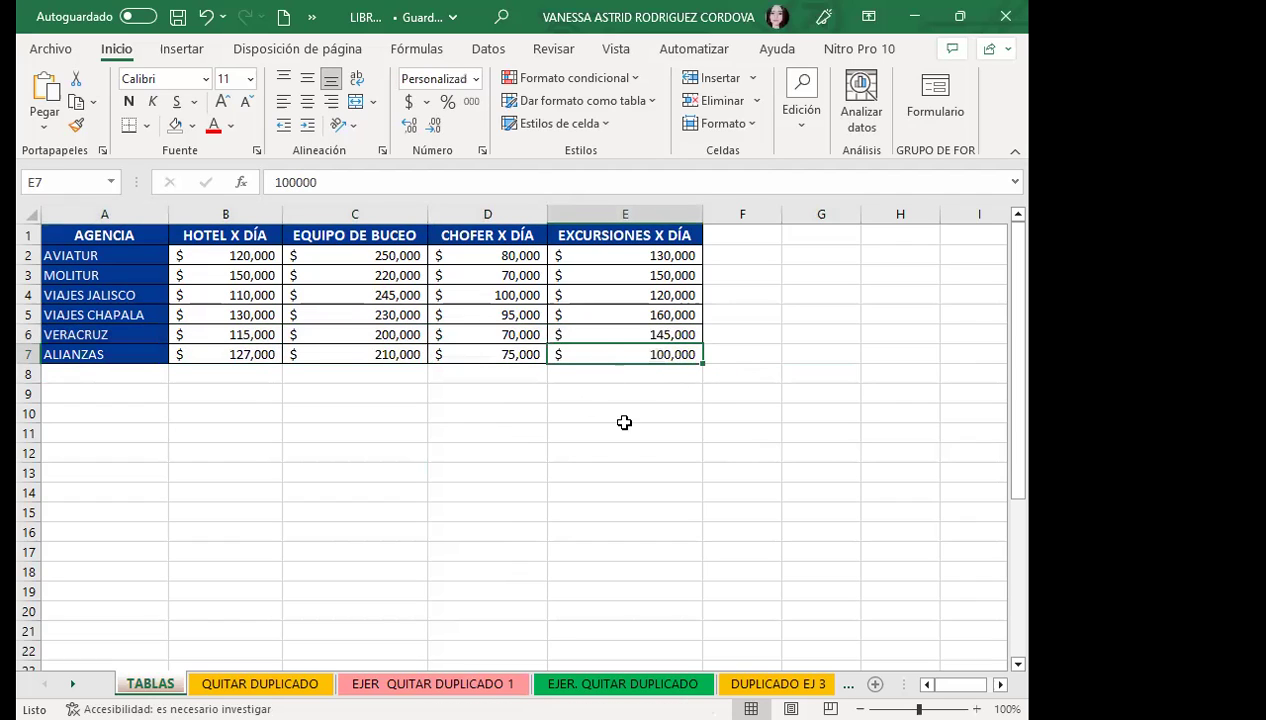
left_click_drag(152, 356, 612, 354)
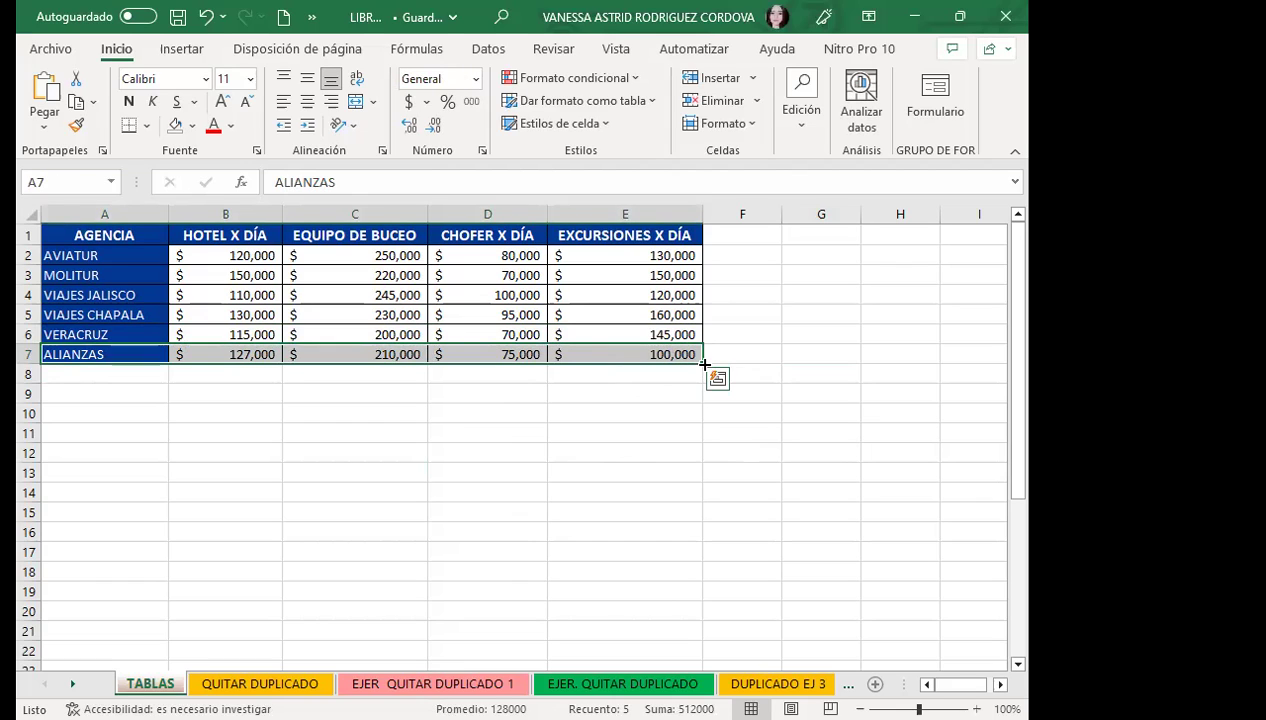
left_click_drag(704, 364, 712, 433)
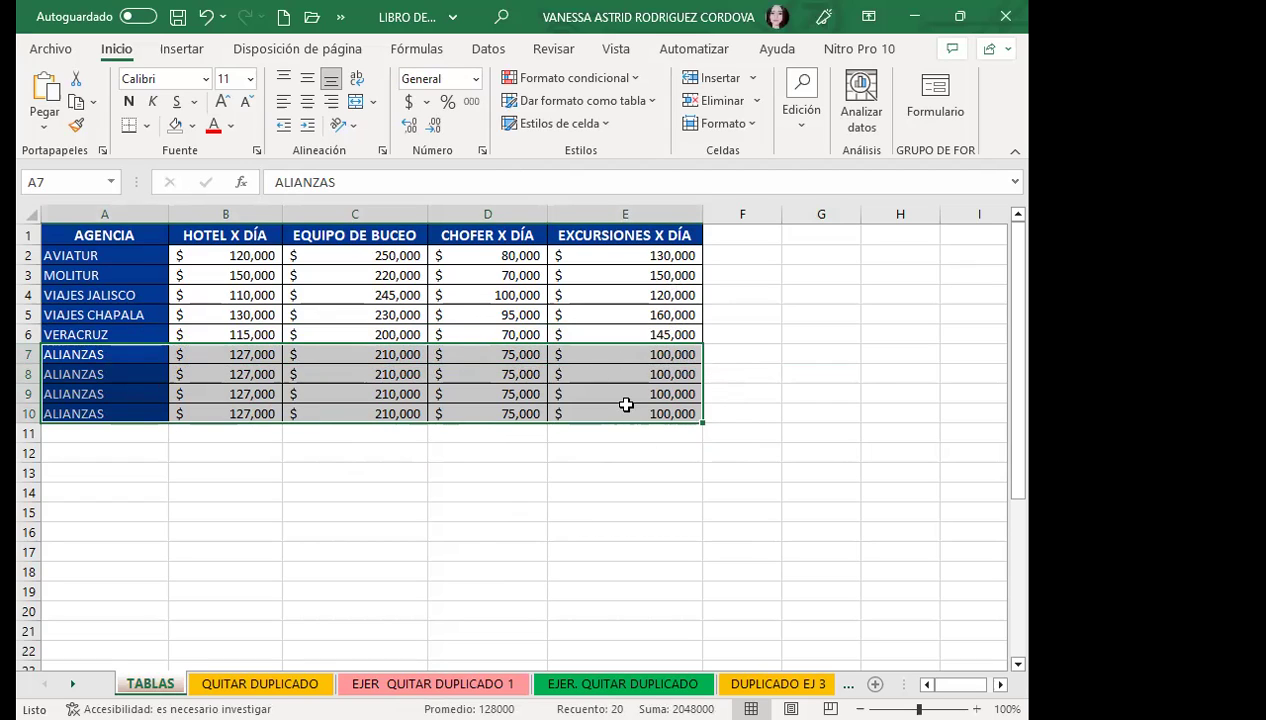
key("ctrl+z")
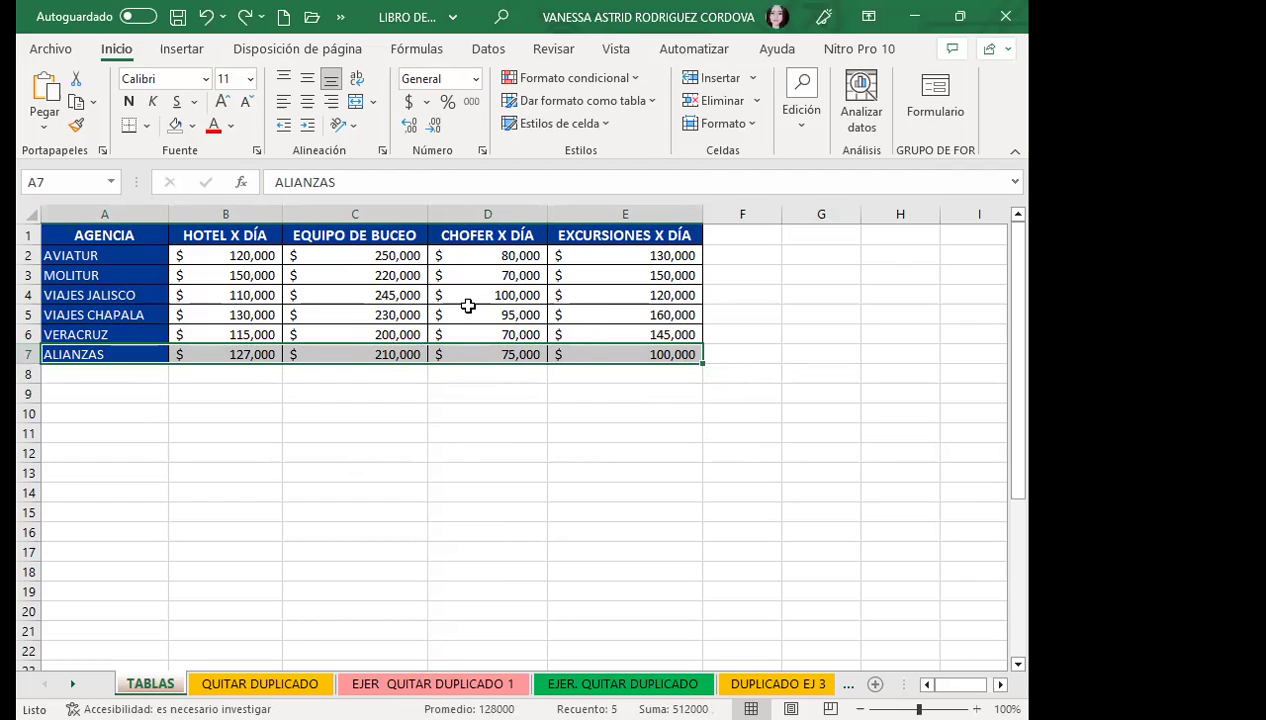
Step: After clicking around the ALIANZAS row, select the agency table range A1:E7
left_click(580, 353)
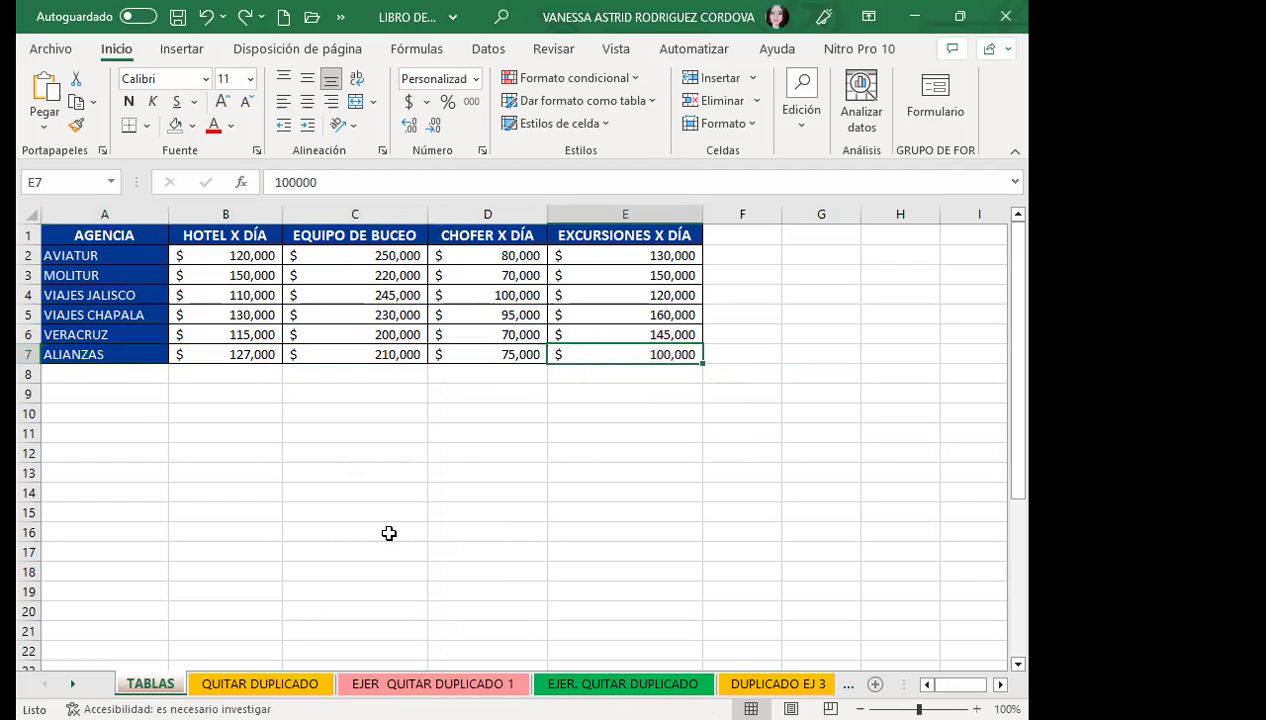
left_click(185, 351)
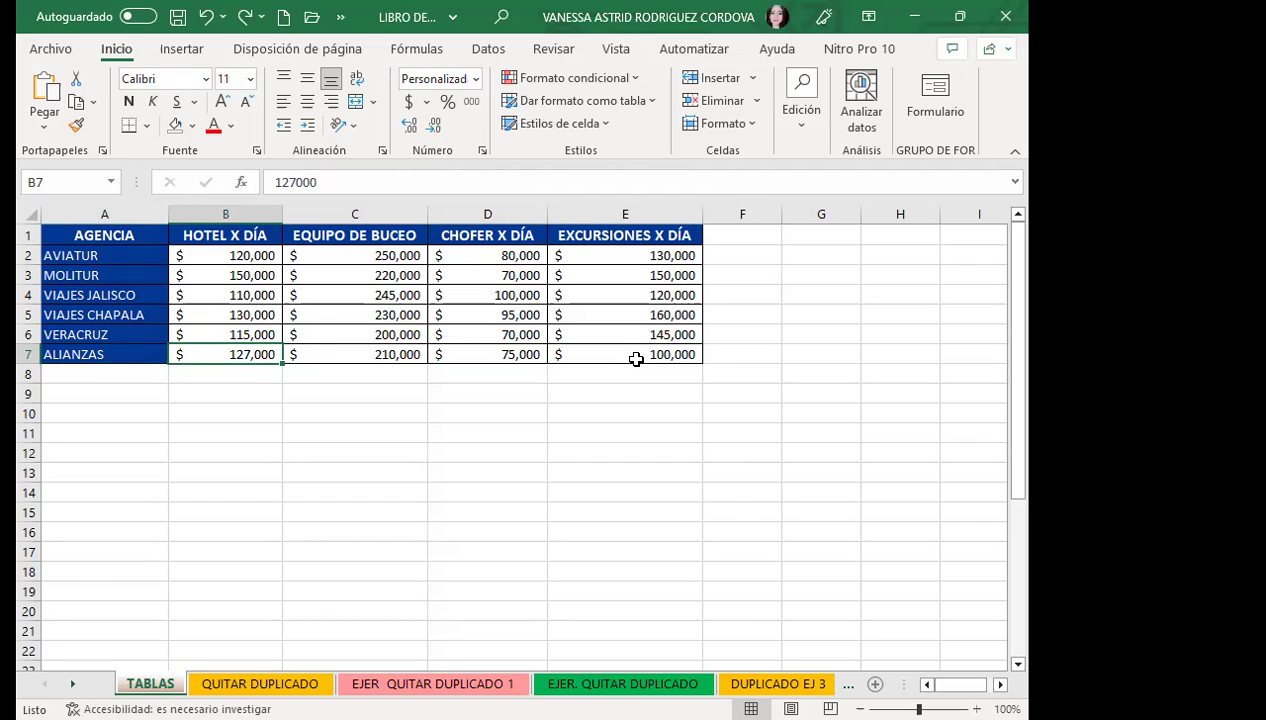
left_click(703, 366)
left_click_drag(703, 374, 701, 390)
left_click(630, 418)
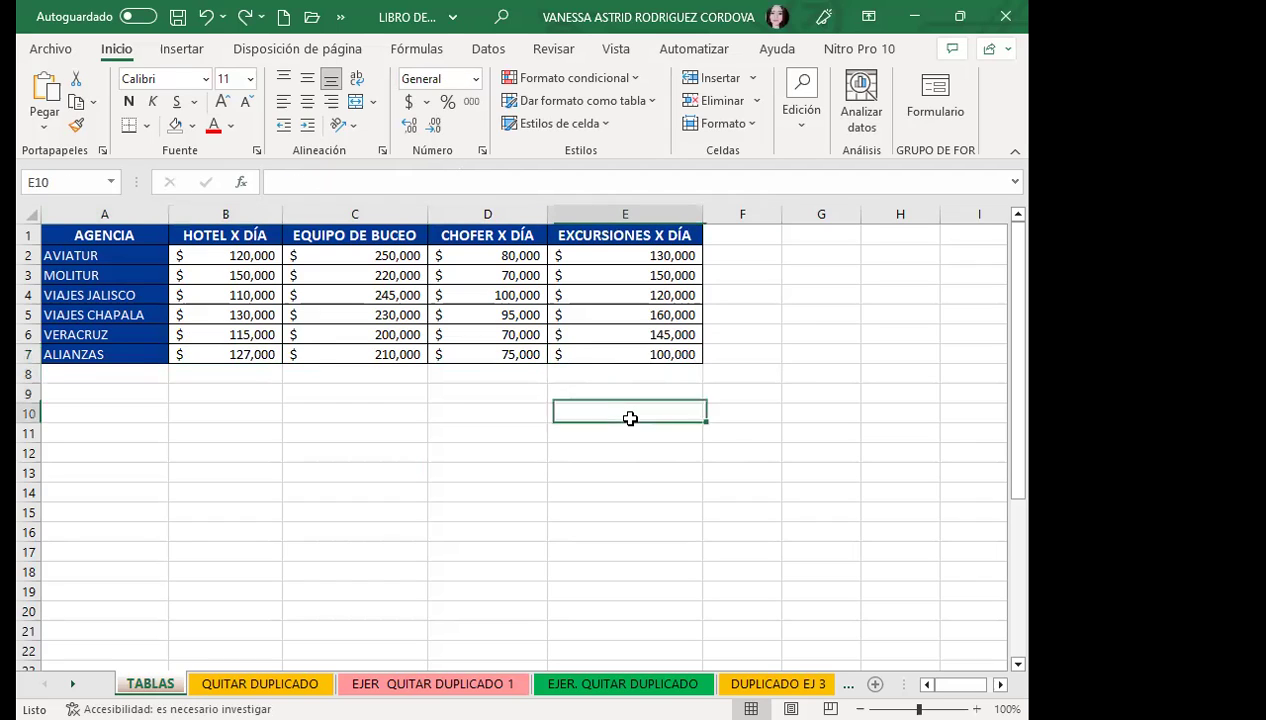
left_click(262, 353)
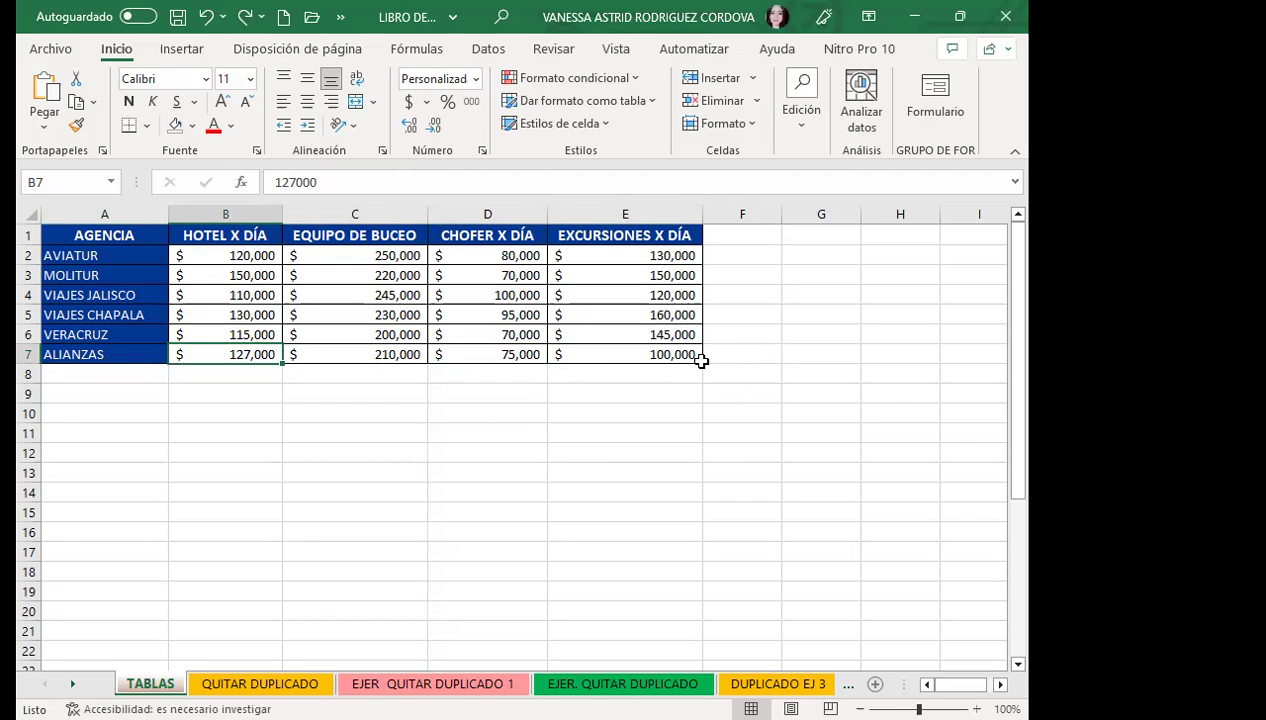
left_click(700, 361)
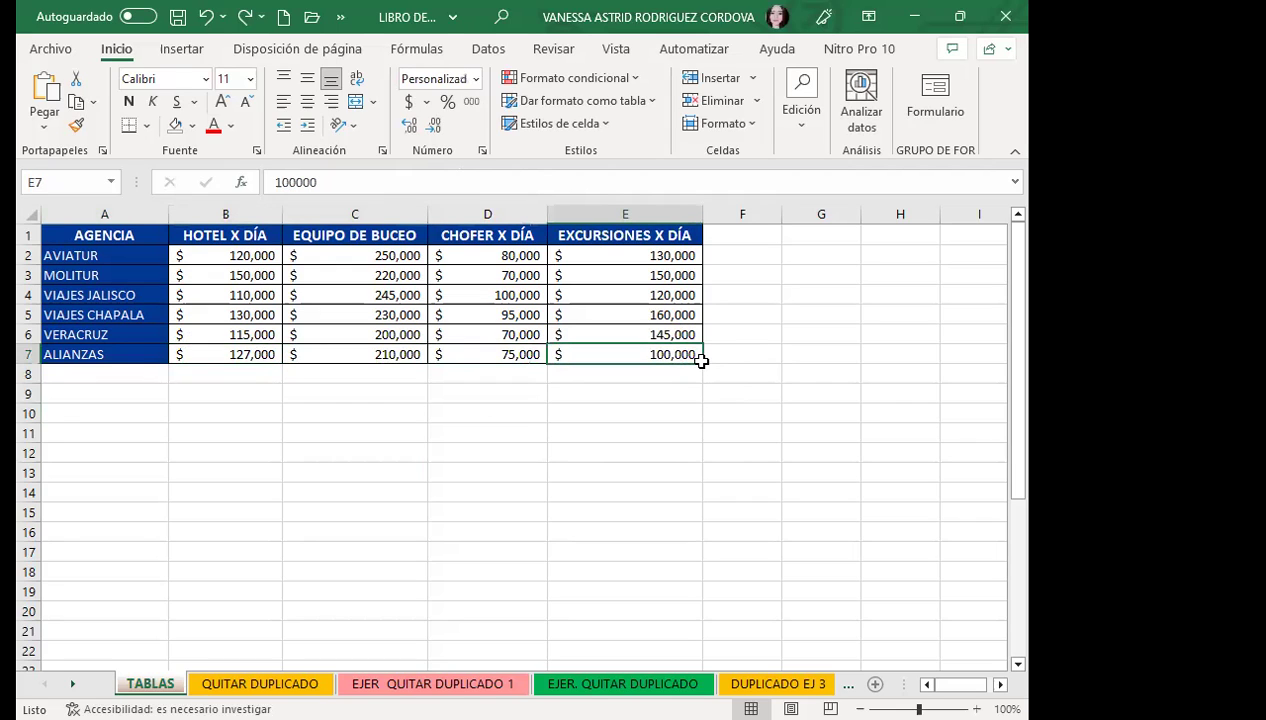
left_click(232, 359)
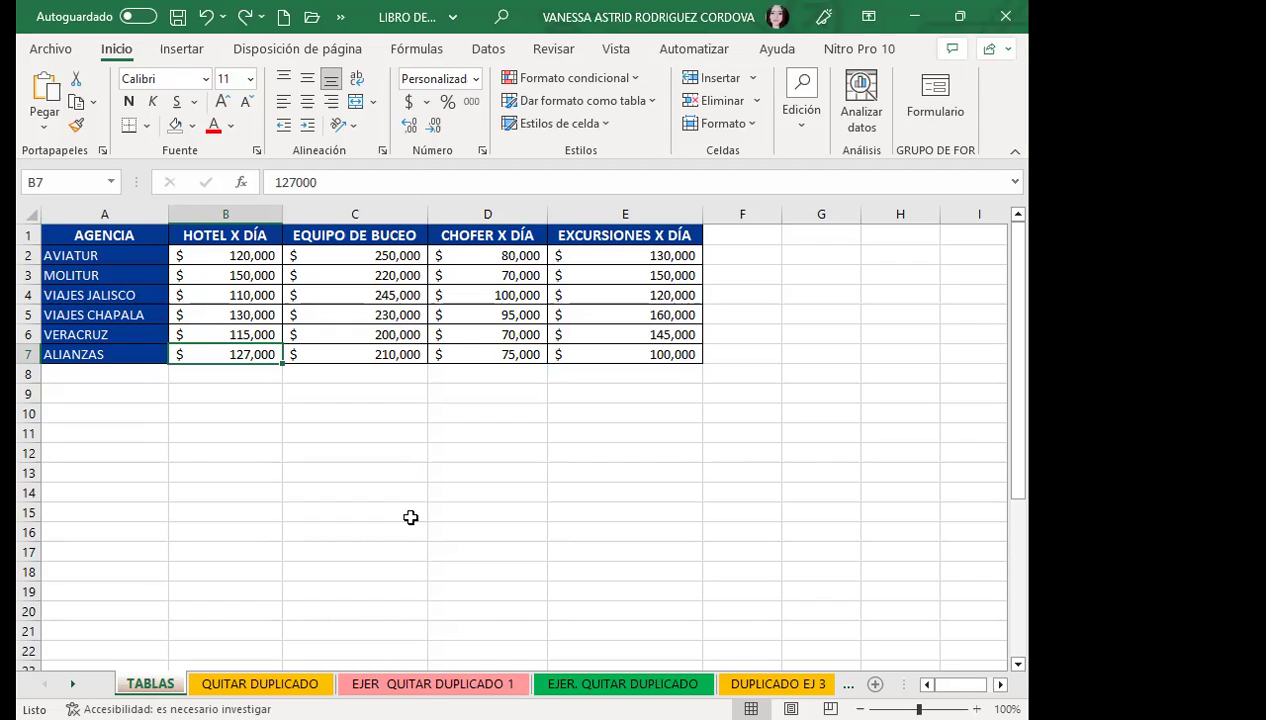
left_click(383, 452)
mouse_move(70, 236)
left_mouse_down()
mouse_move(662, 297)
mouse_move(657, 355)
left_mouse_up()
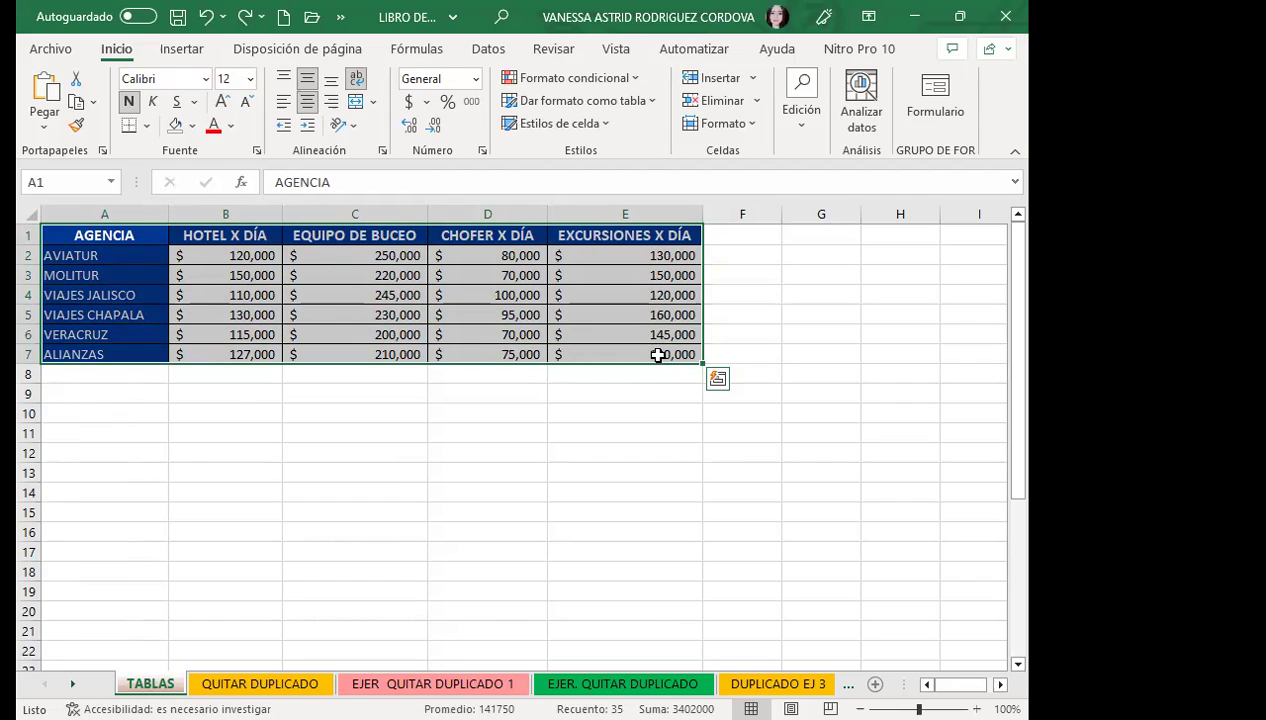
left_click_drag(556, 413, 555, 402)
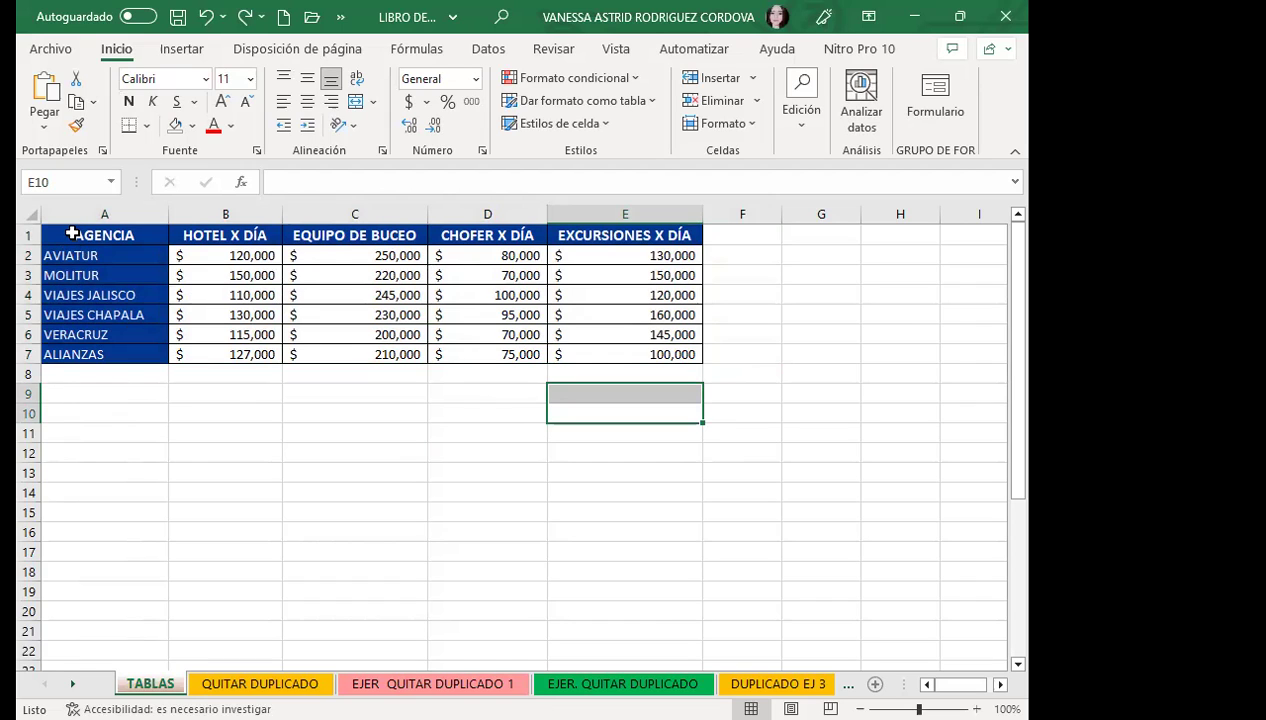
left_click_drag(72, 233, 626, 353)
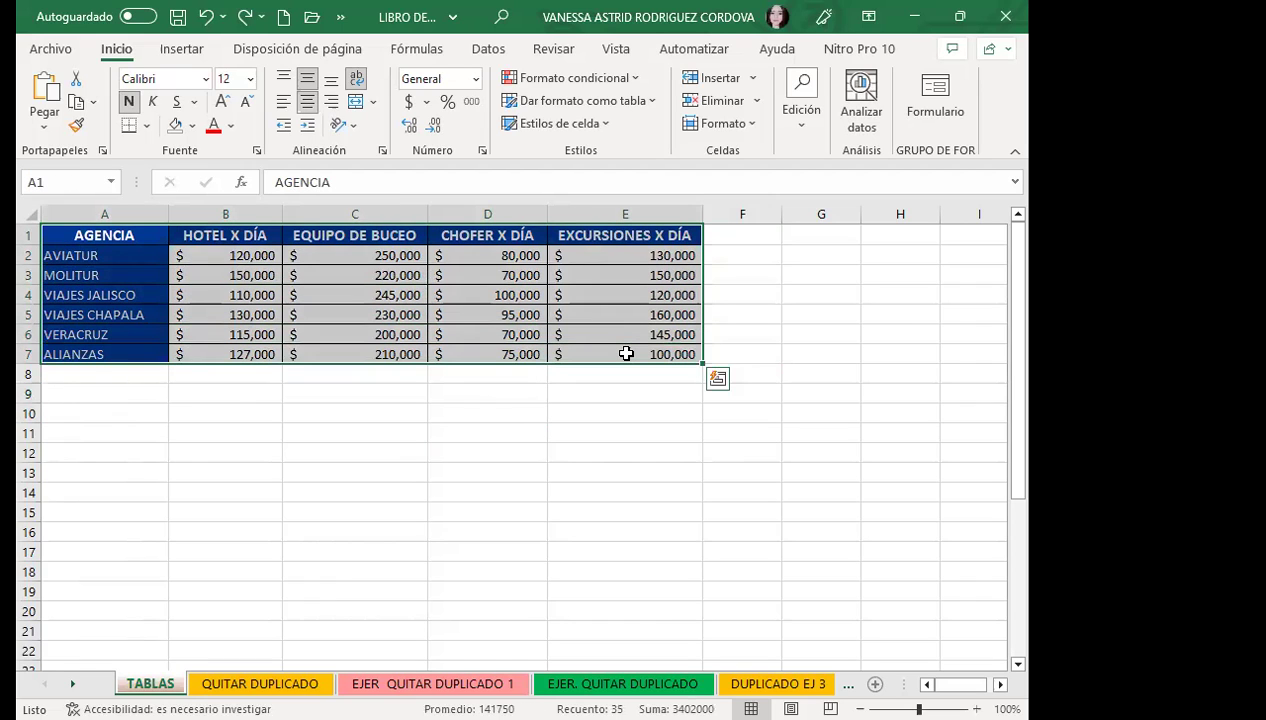
left_click(375, 292)
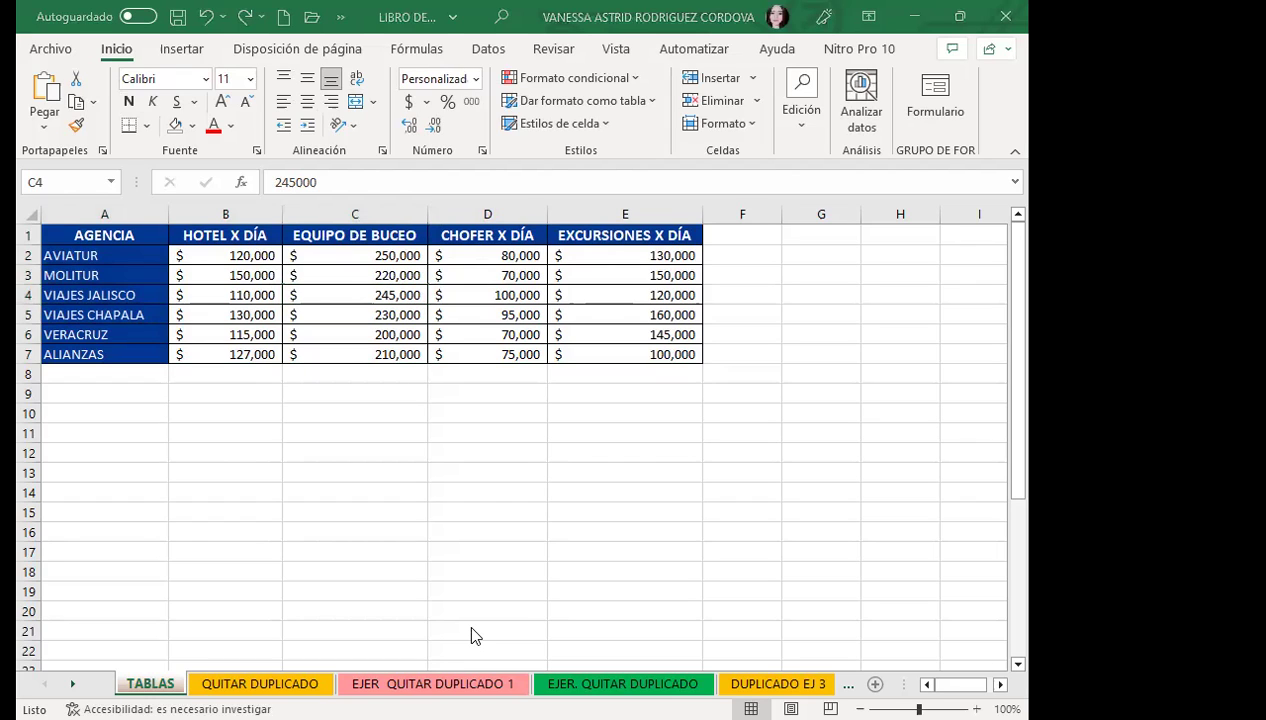
Step: With cell C4 active in the price data, show the Insertar ribbon
left_click(318, 303)
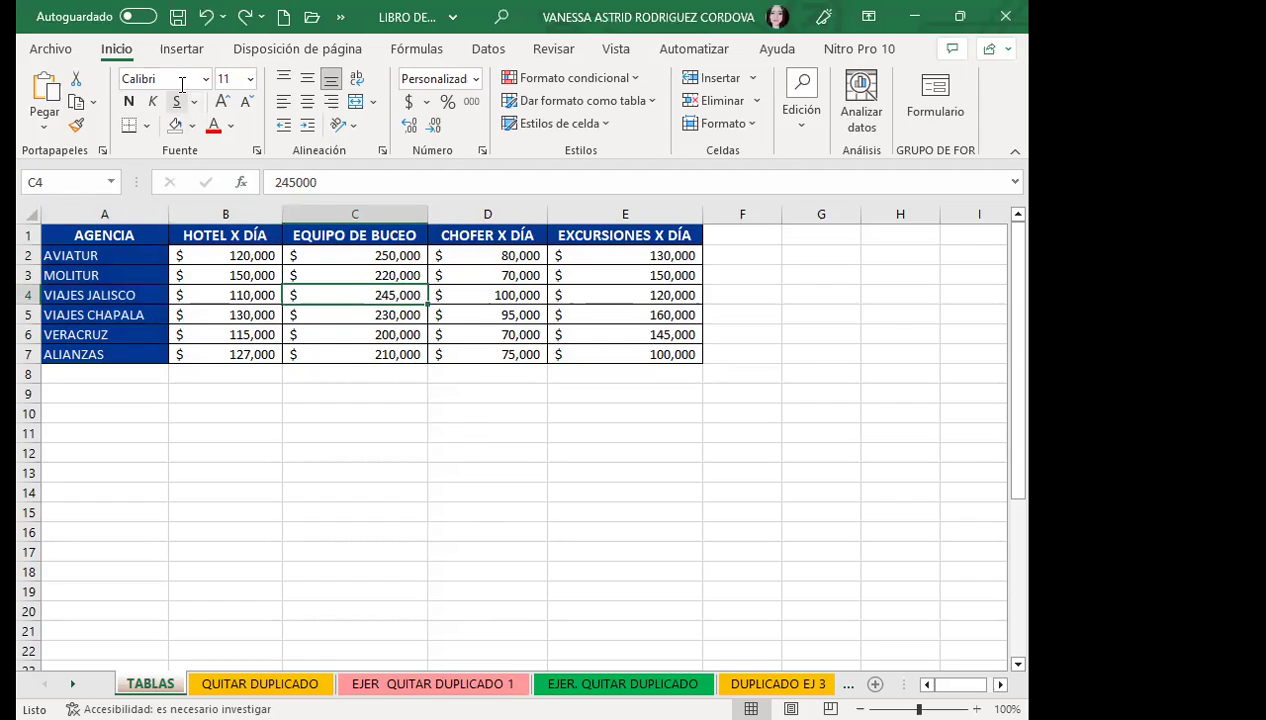
left_click(184, 49)
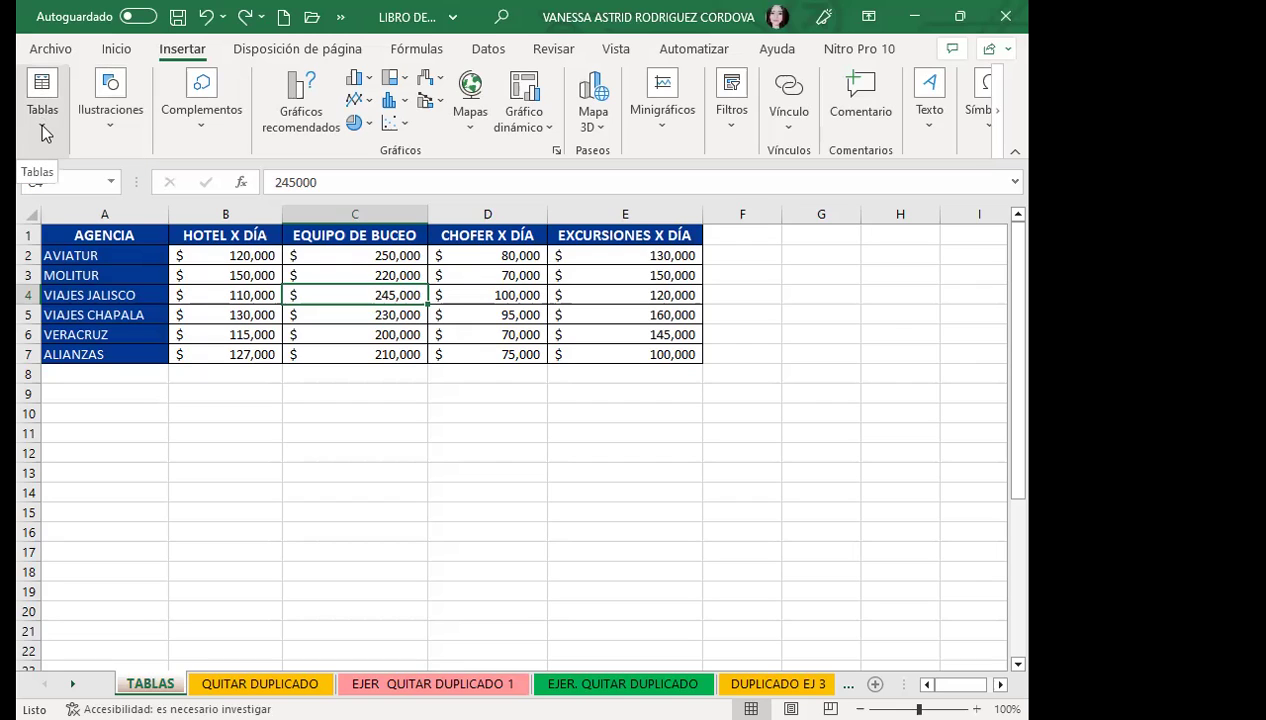
Step: Open the Tablas choices, click around the price range, then reopen them from cell C4
left_click(42, 122)
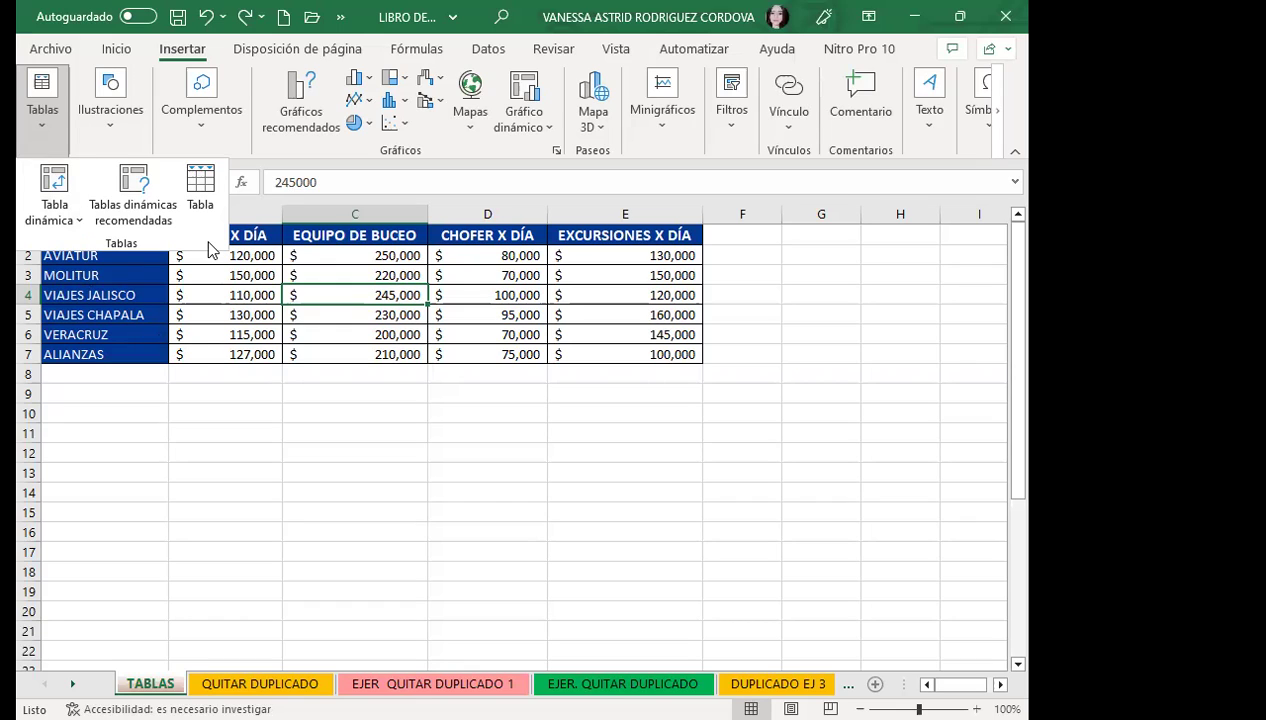
left_click(355, 354)
left_click(490, 354)
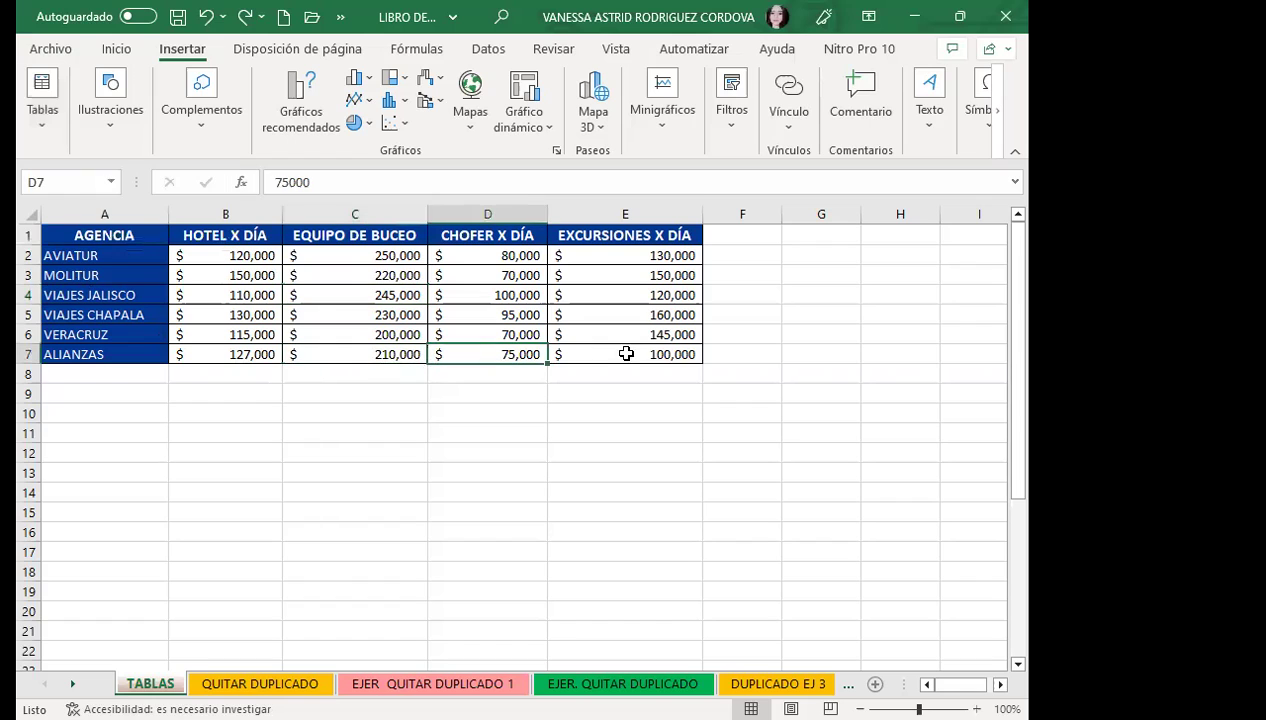
left_click(625, 295)
left_click(625, 255)
left_click(474, 272)
left_click(360, 293)
left_click(316, 234)
left_click(127, 236)
left_click(125, 295)
left_click(232, 315)
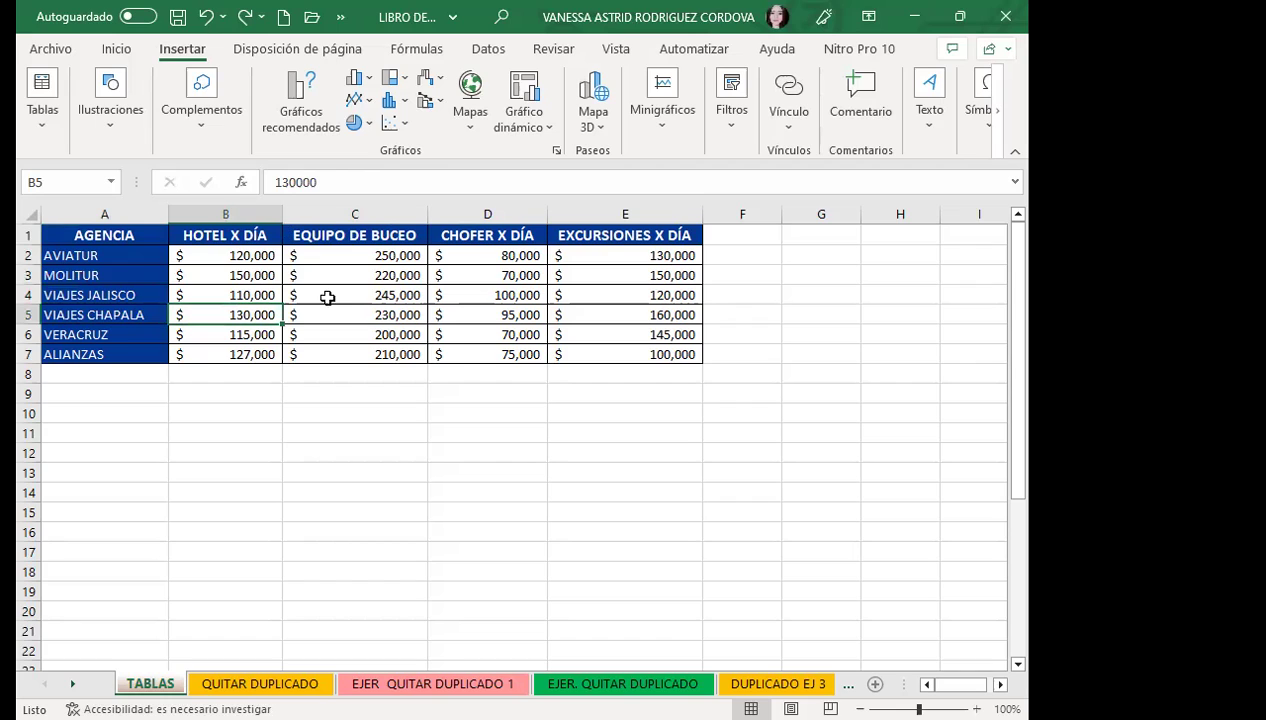
left_click(358, 297)
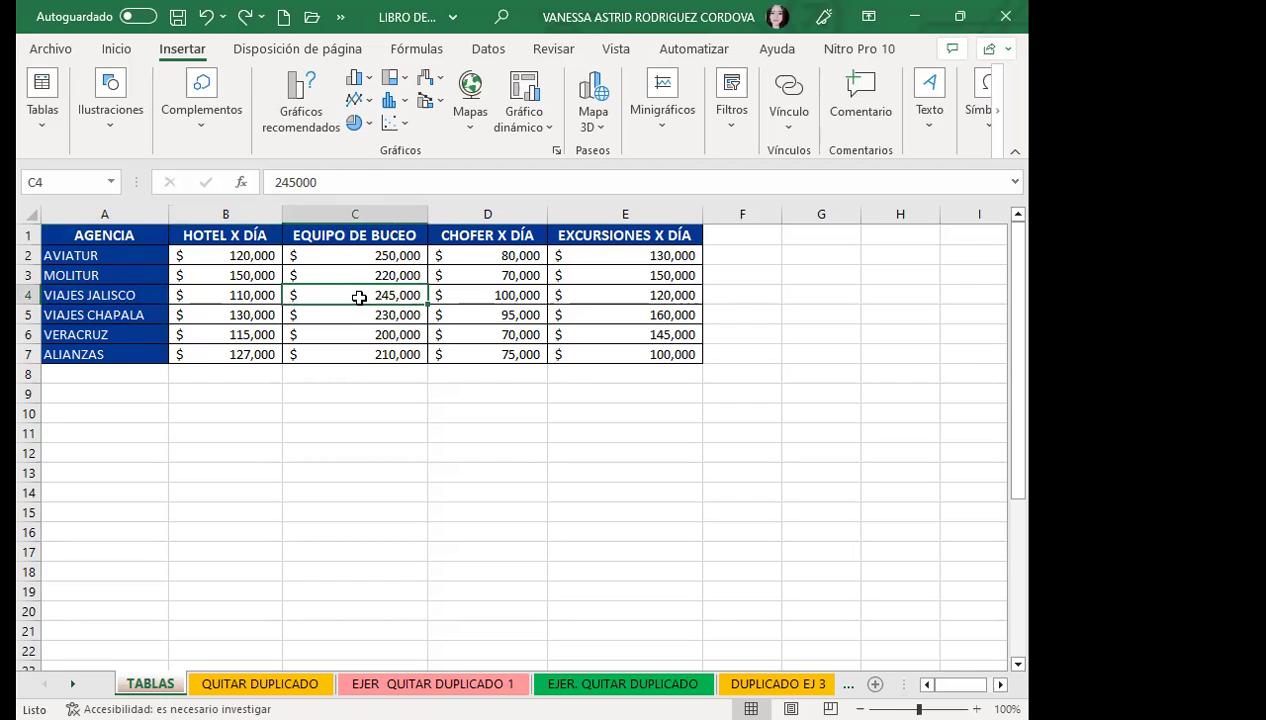
left_click(40, 118)
Step: Start Crear tabla for range $A$1:$E$7, drag the dialog off the data, and uncheck headers
left_click(203, 190)
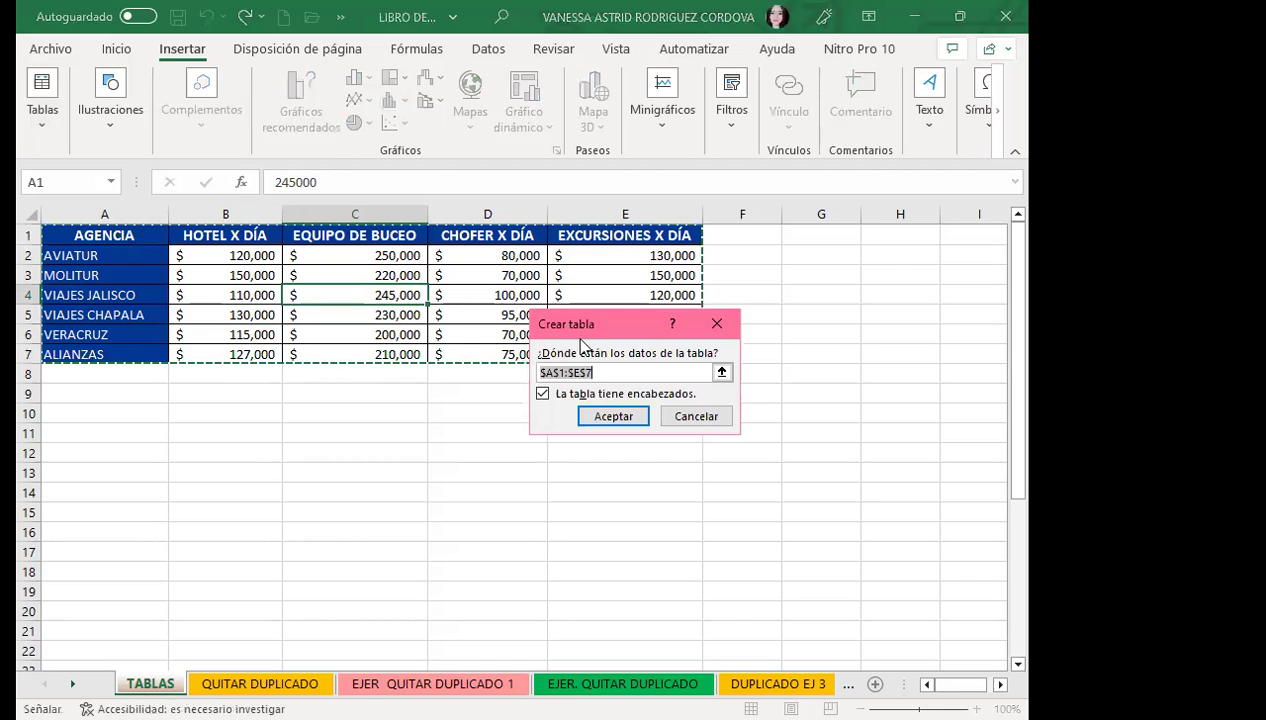
left_click_drag(604, 319, 798, 232)
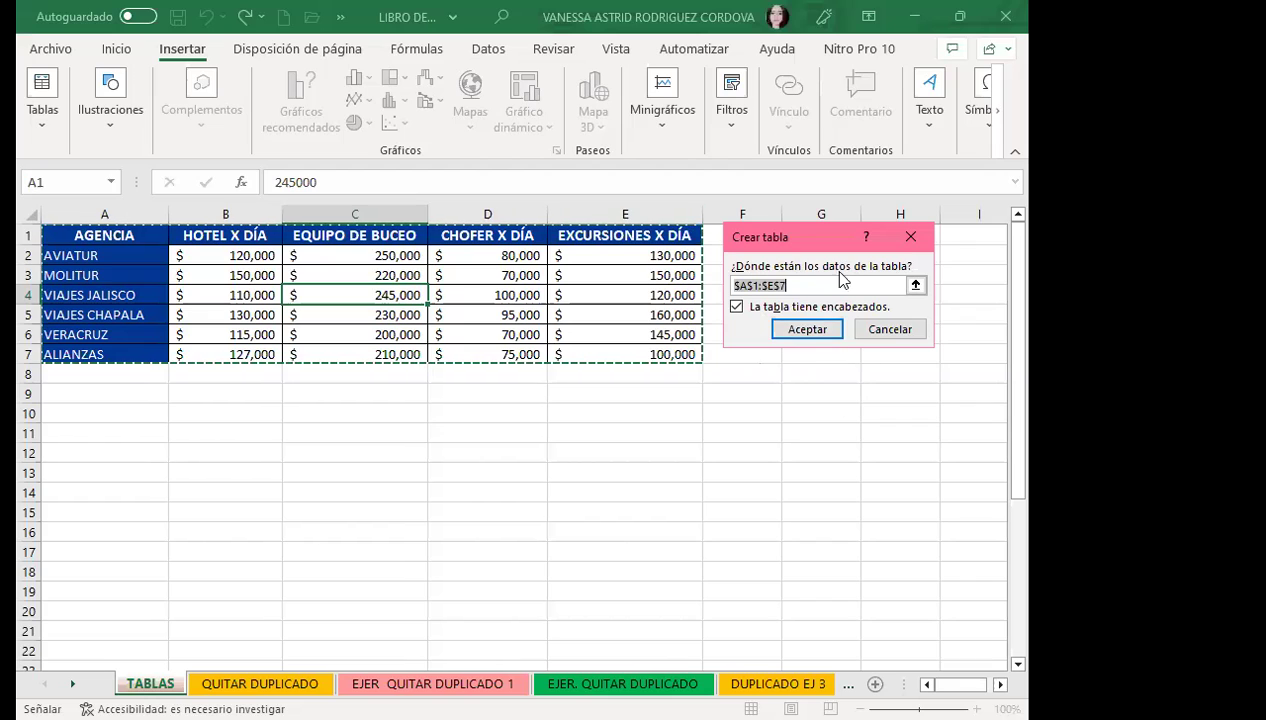
left_click(736, 308)
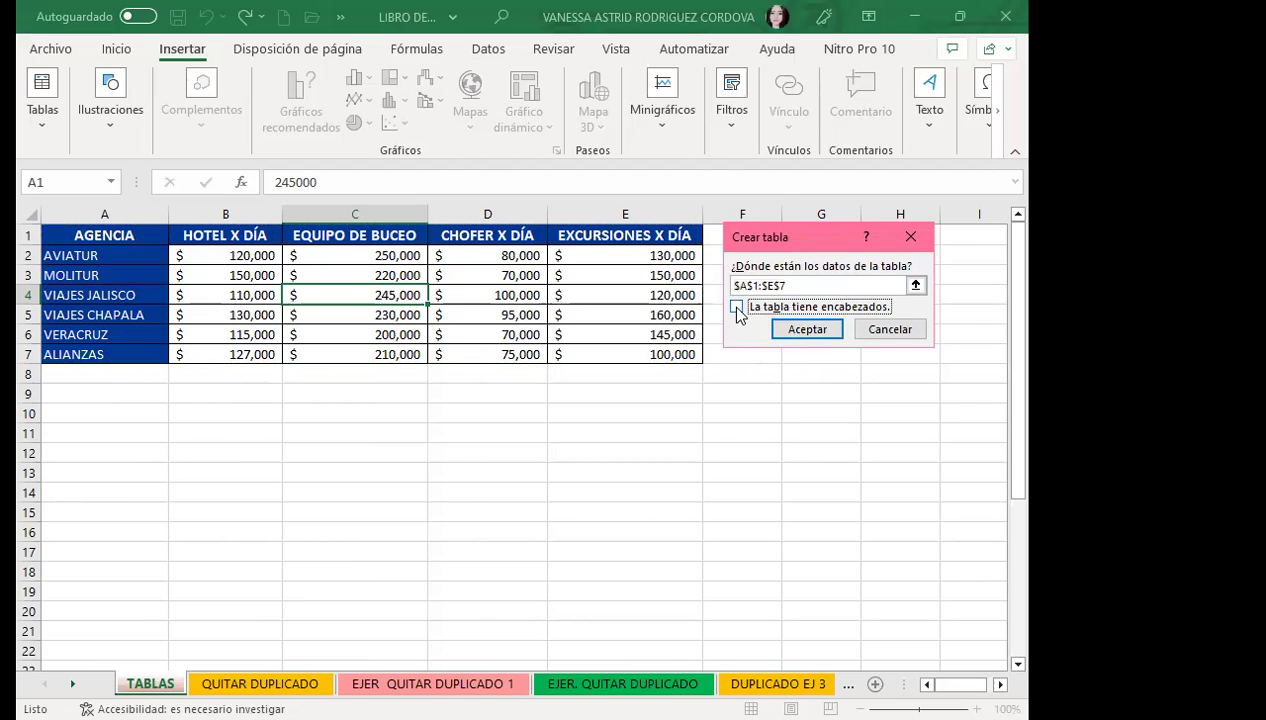
Step: Recheck 'La tabla tiene encabezados' and confirm range $A$1:$E$7 to create Tabla1
left_click(736, 307)
left_click_drag(729, 285, 840, 288)
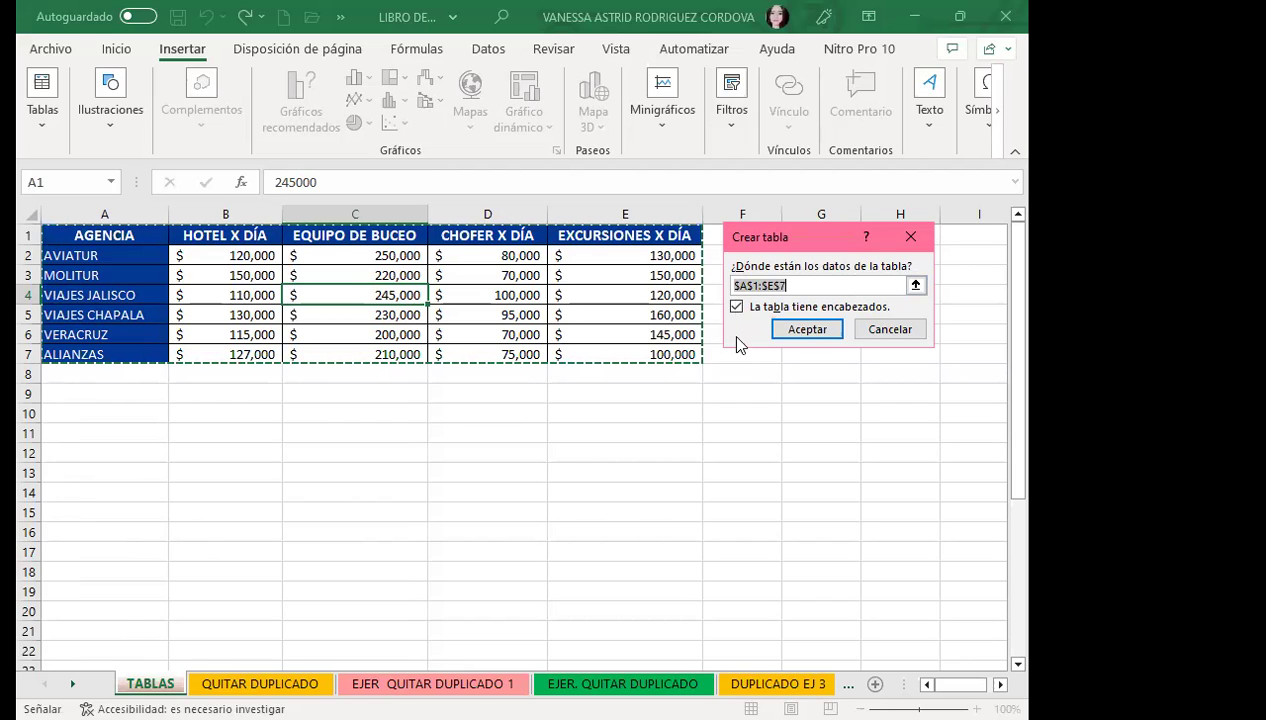
left_click(804, 331)
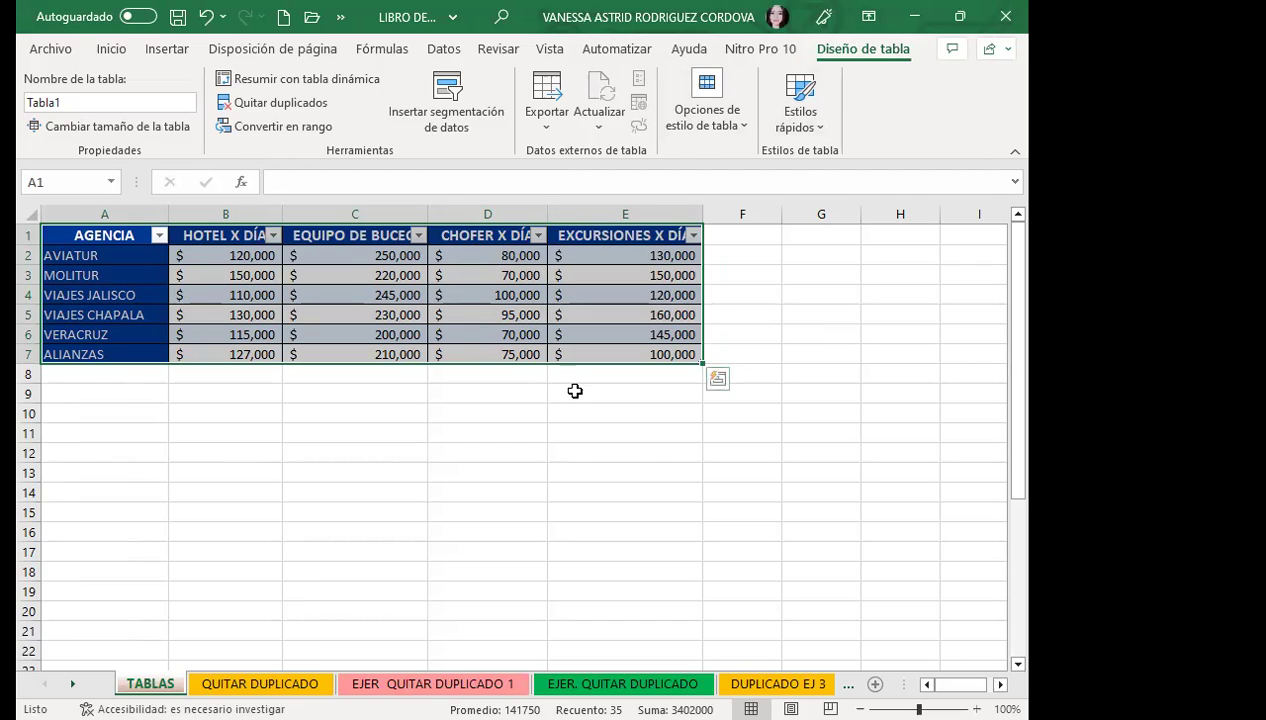
Step: Select cell D4 of Tabla1 and show its Opciones de estilo de tabla
left_click(600, 452)
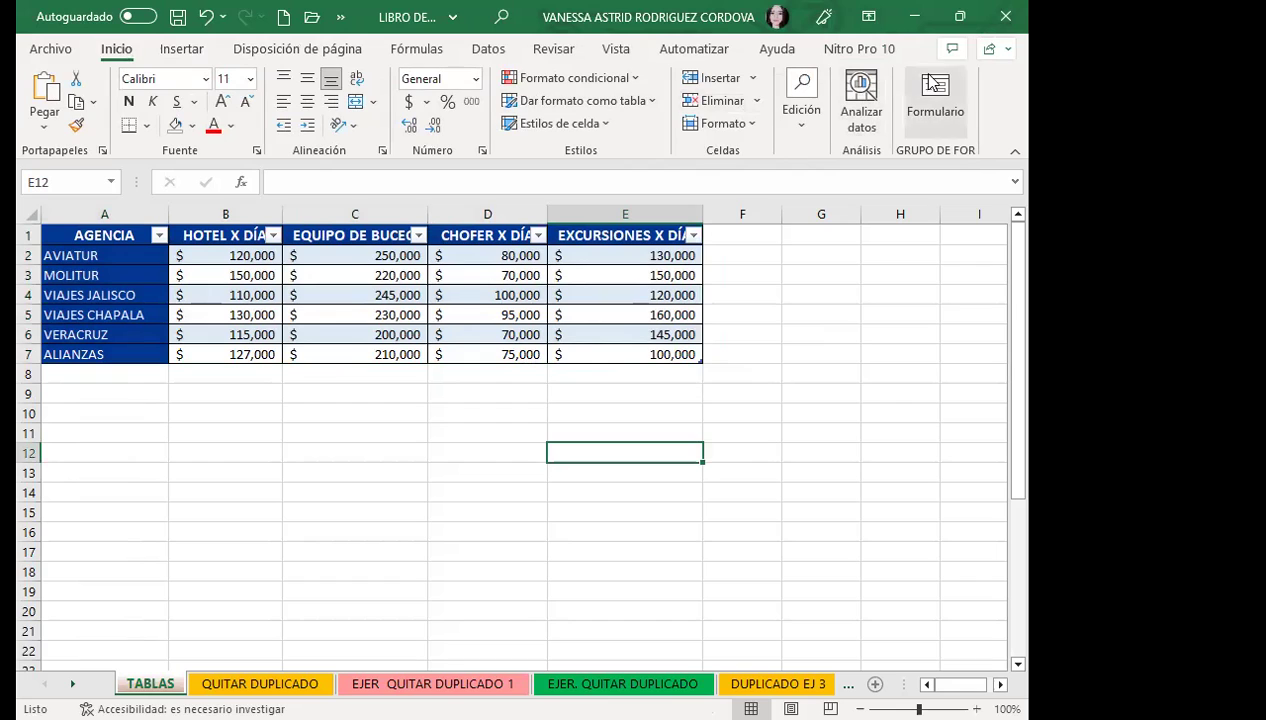
left_click(509, 288)
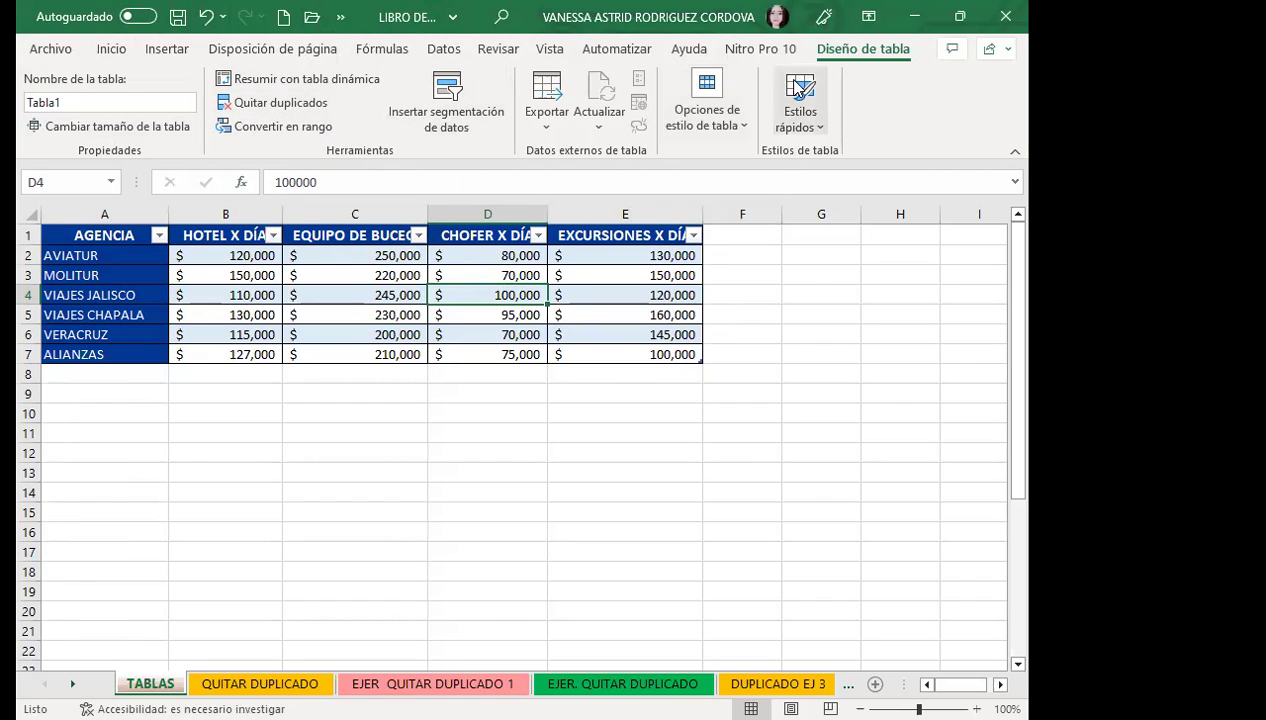
left_click(747, 129)
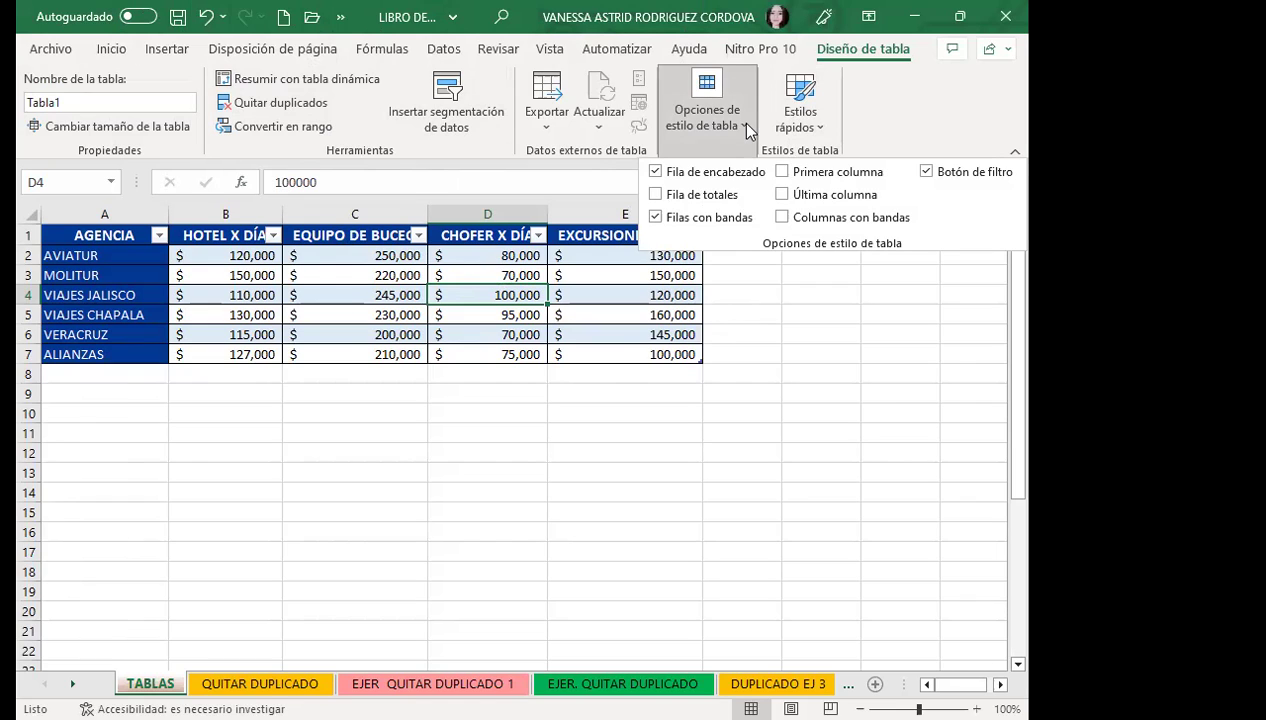
Step: Scroll the Estilos rápidos gallery down to the Medio and Oscuro styles, then dismiss it unapplied
left_click(818, 129)
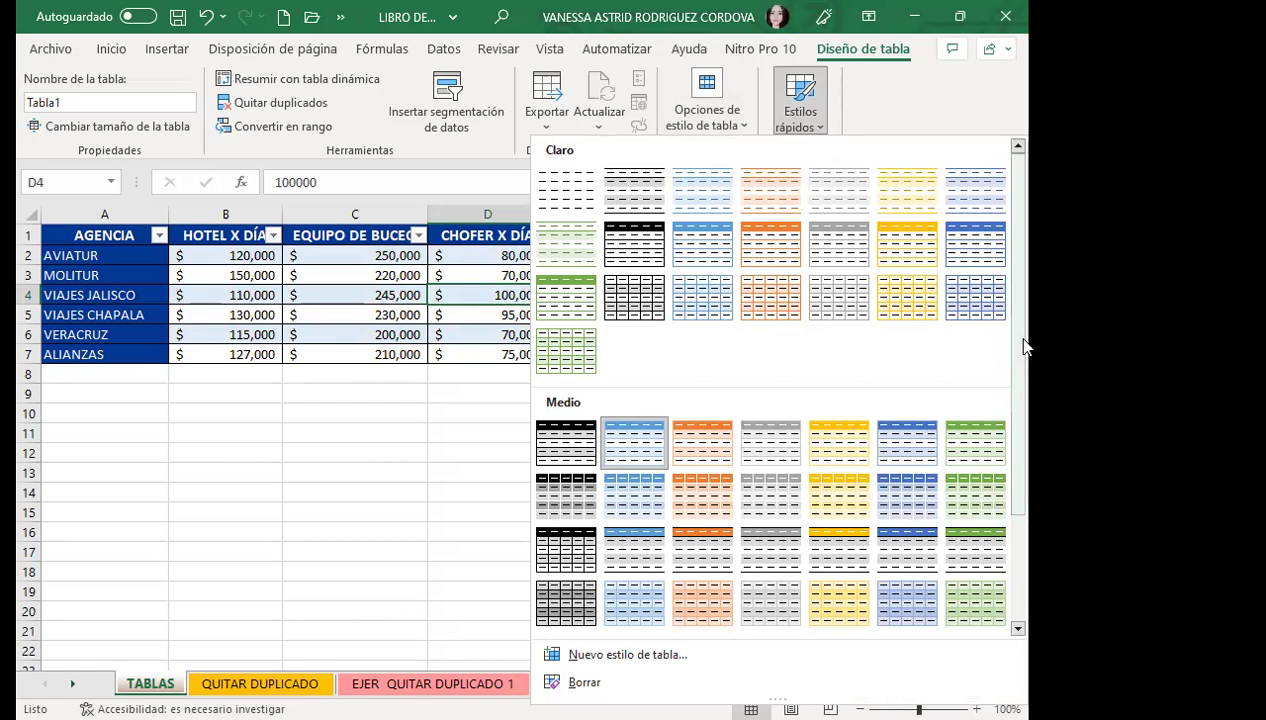
left_click_drag(1023, 340, 1027, 444)
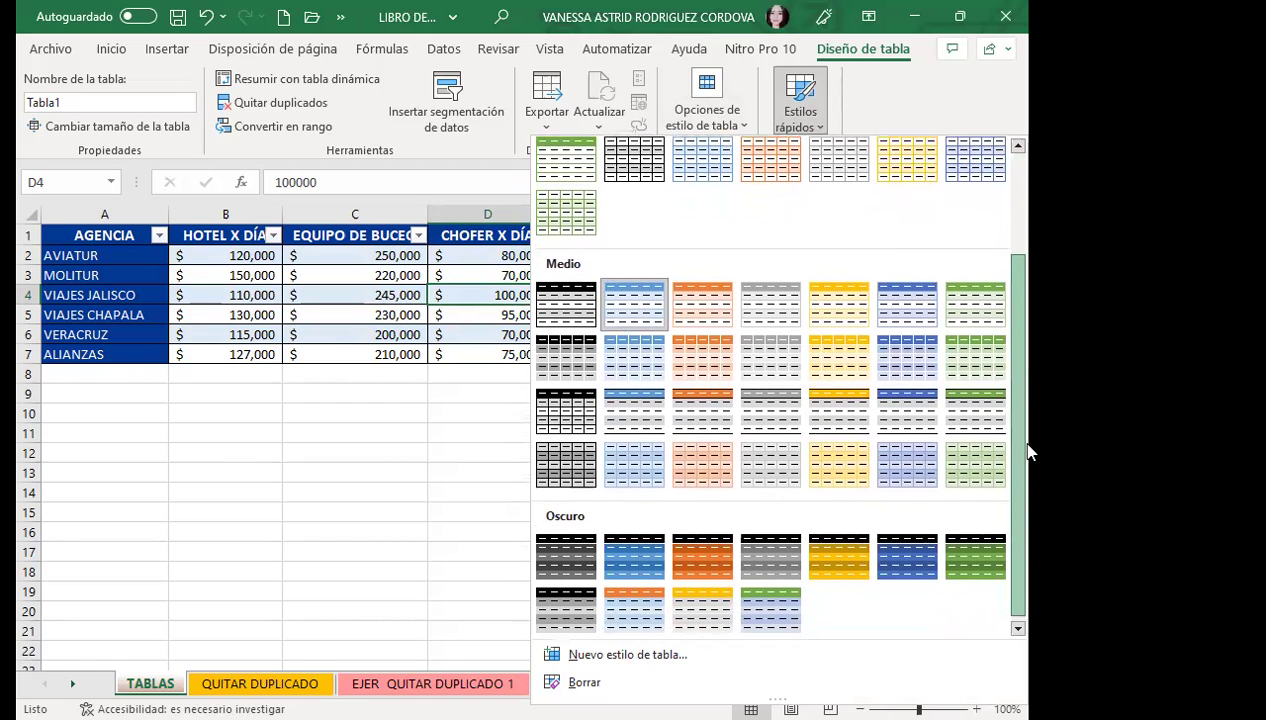
mouse_move(1030, 452)
left_mouse_down()
mouse_move(1020, 515)
mouse_move(1022, 356)
mouse_move(1022, 574)
left_mouse_up()
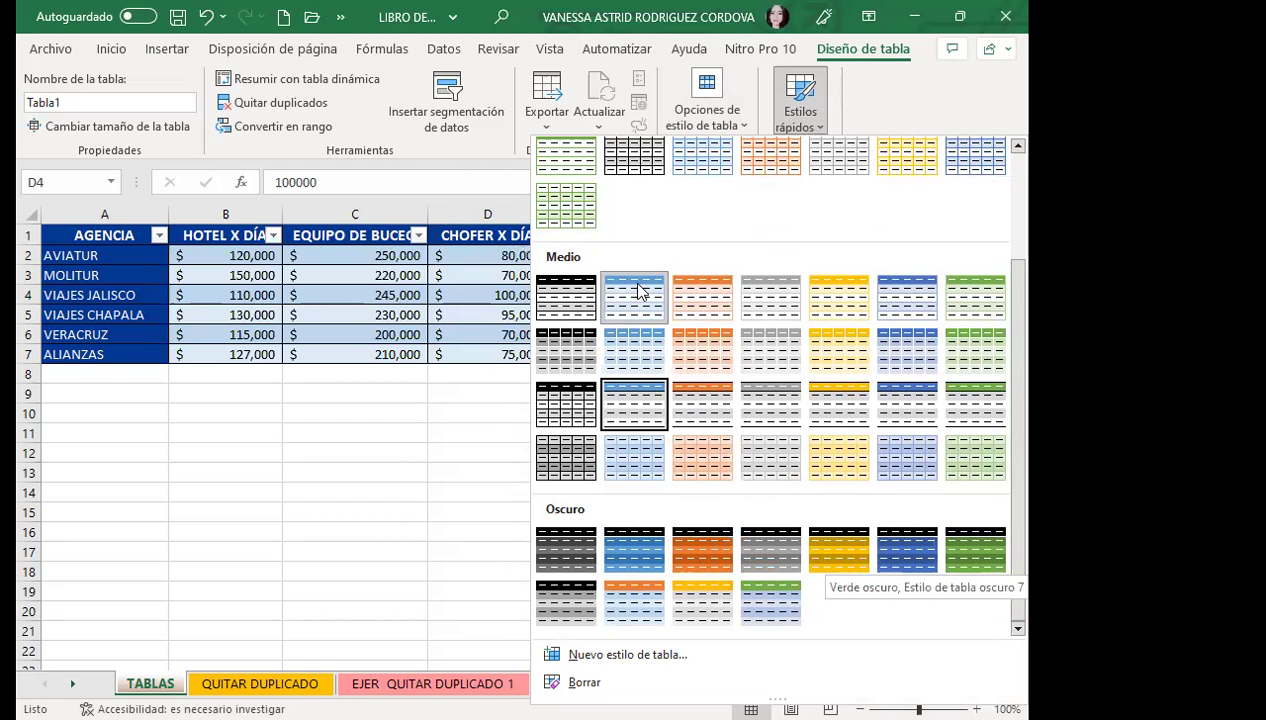
left_click(380, 360)
Step: Click cell C9 to close the gallery, then select the ALIANZAS row and cell B7
left_click(303, 398)
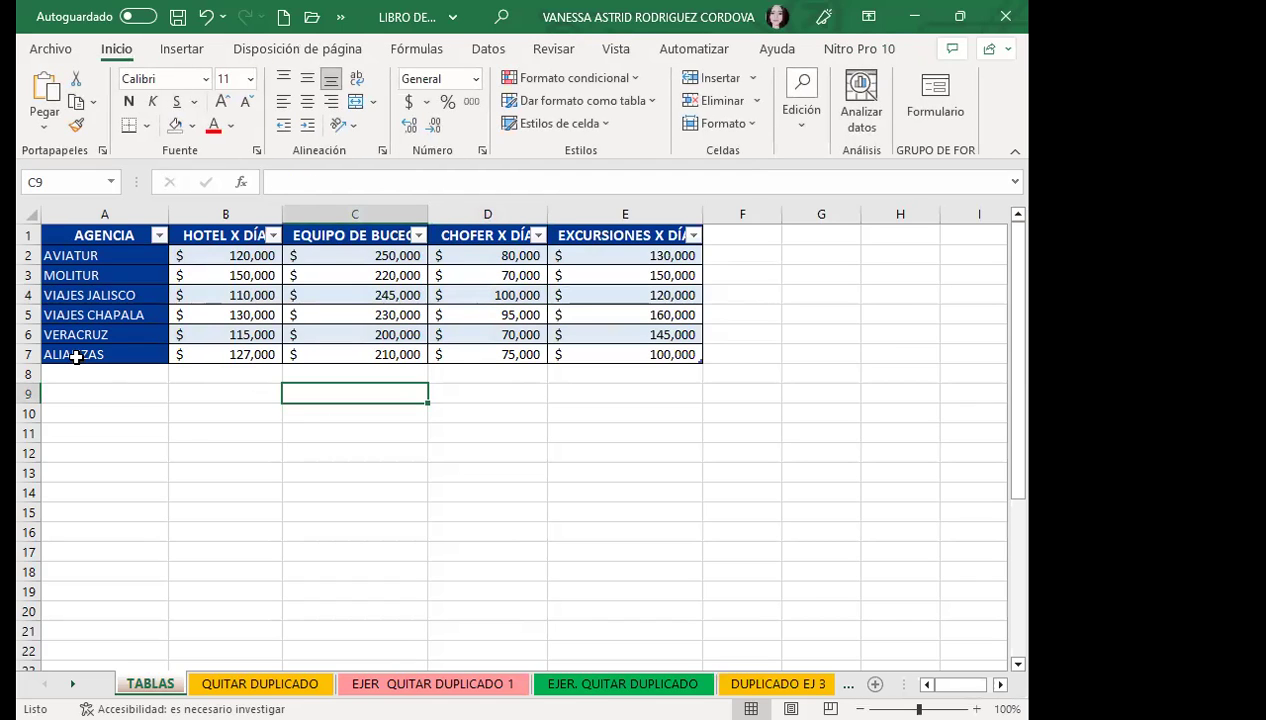
left_click_drag(76, 358, 659, 368)
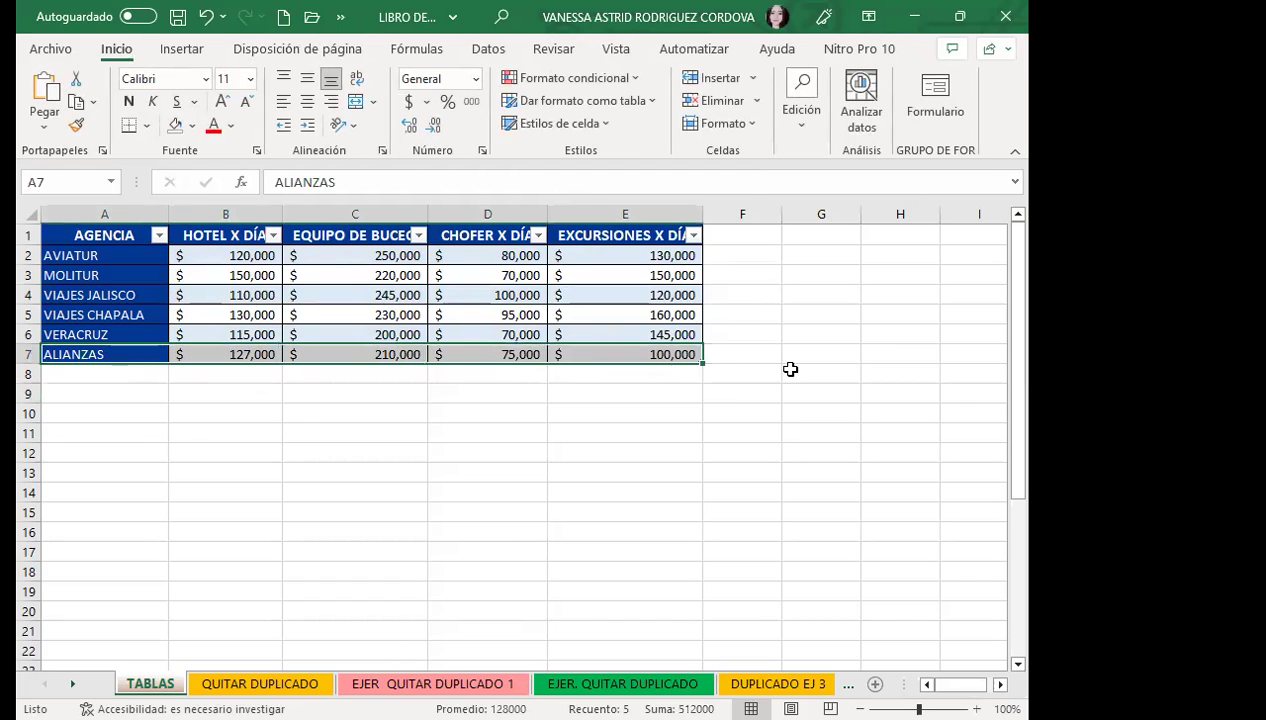
left_click(252, 370)
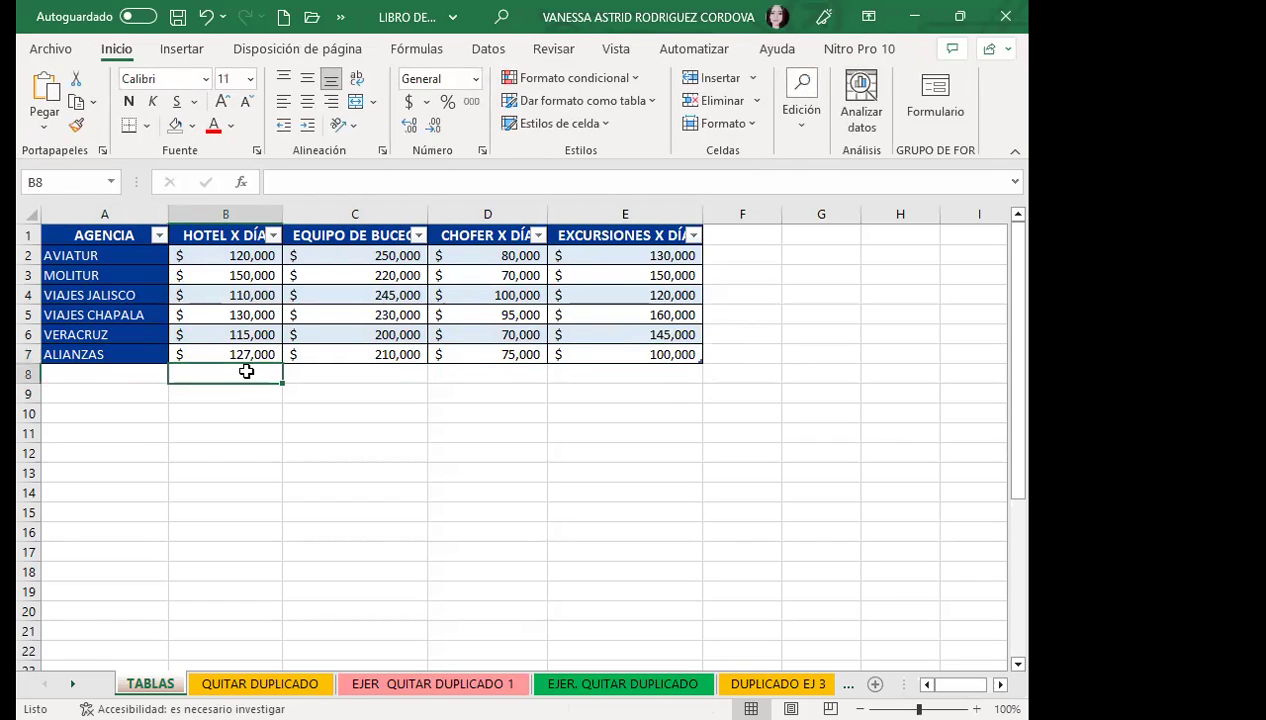
left_click(231, 352)
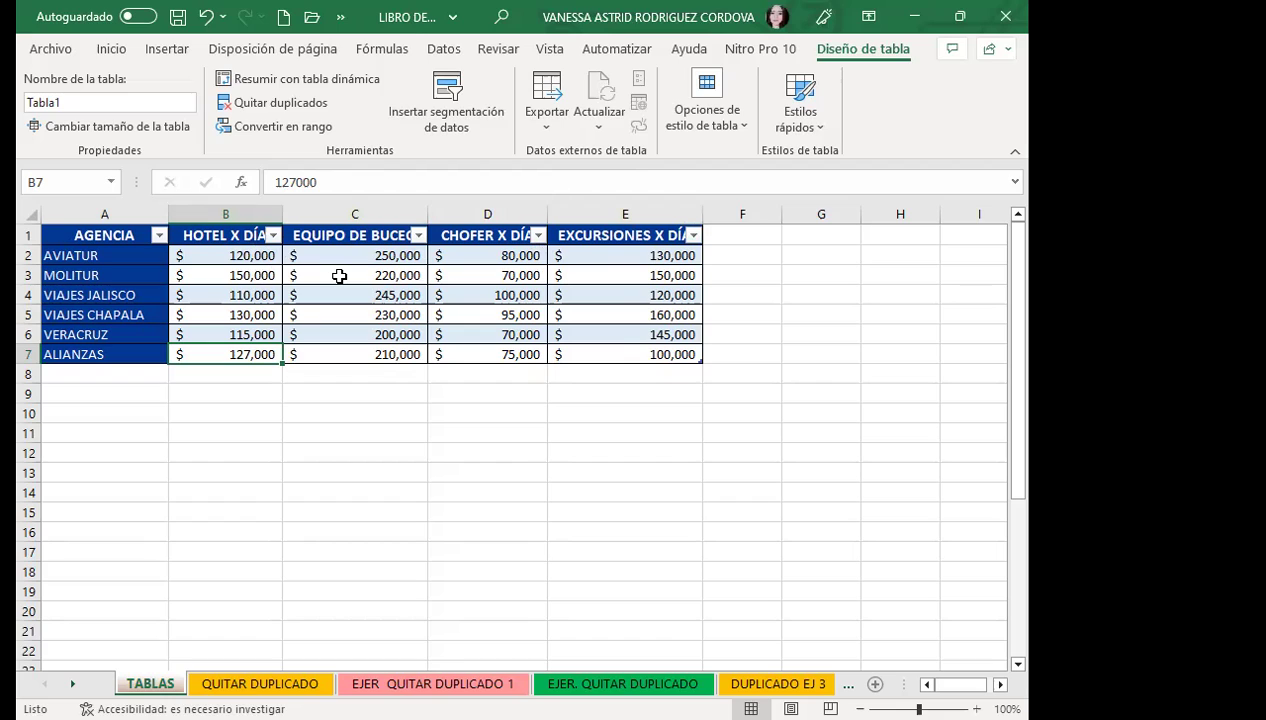
Step: Hide the header filter buttons with Ctrl+Shift+L and resize Tabla1 to A1:E12
key("ctrl+shift+l")
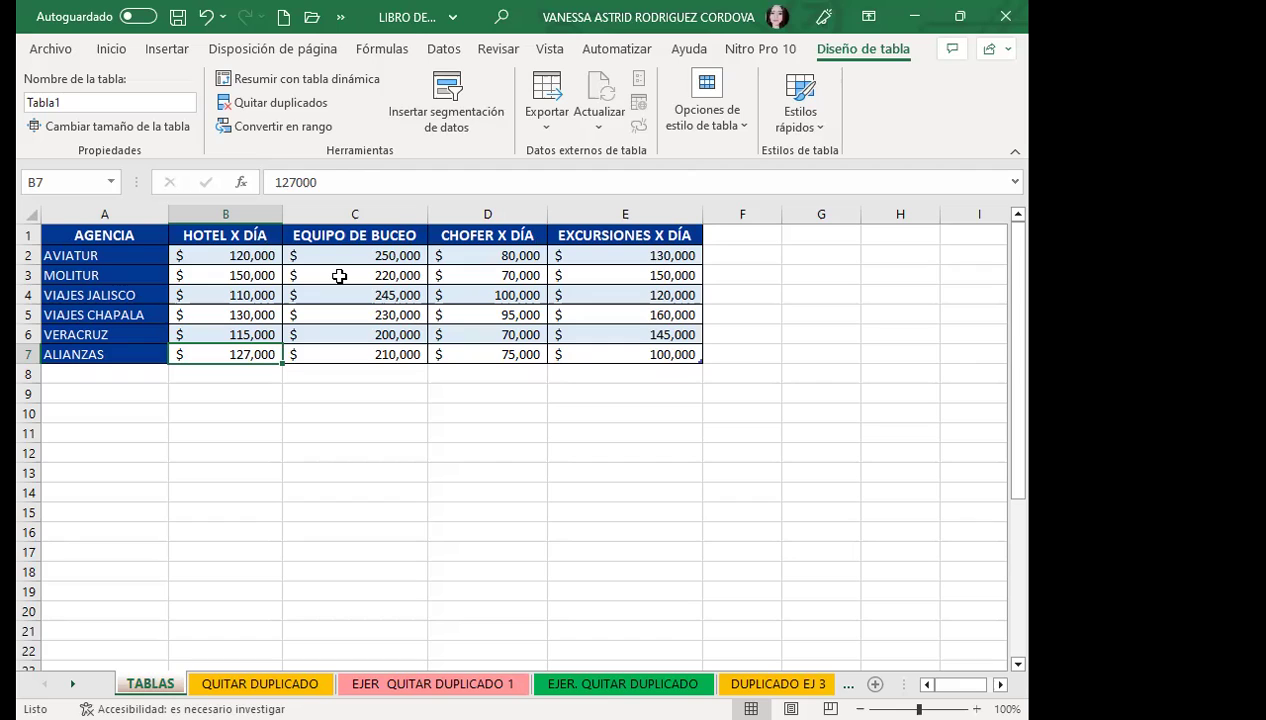
left_click(237, 254)
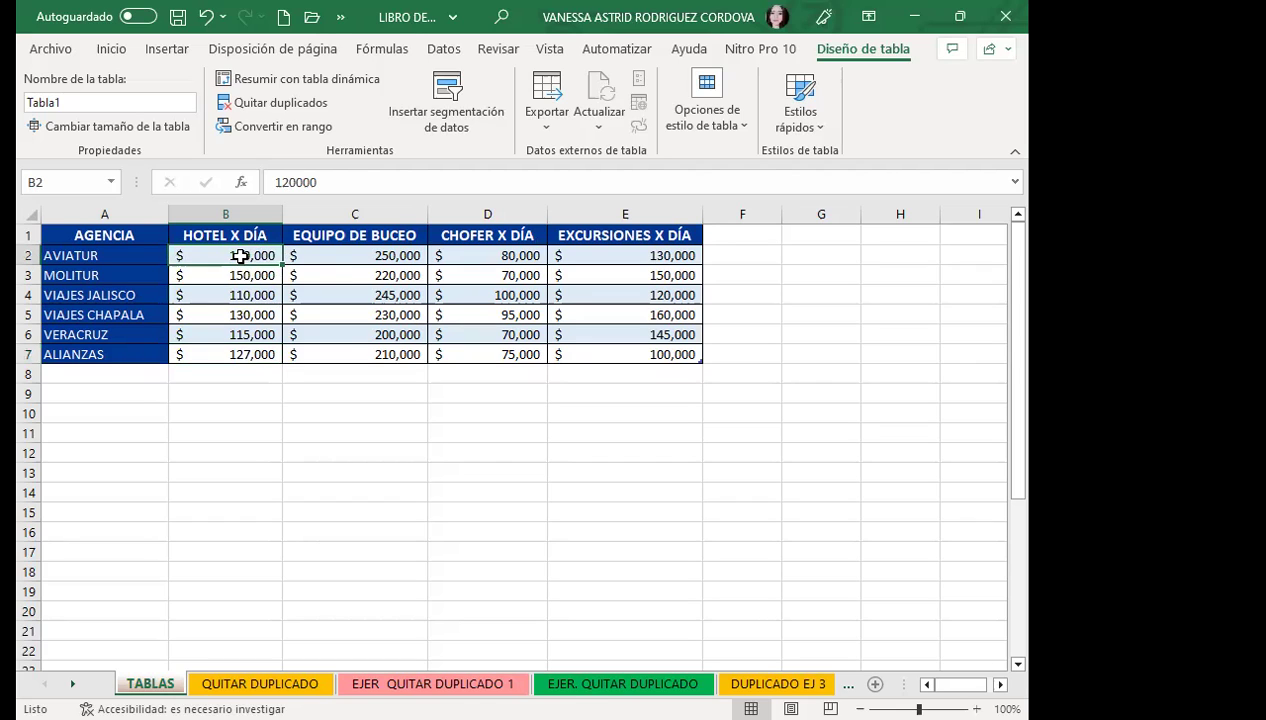
left_click(362, 258)
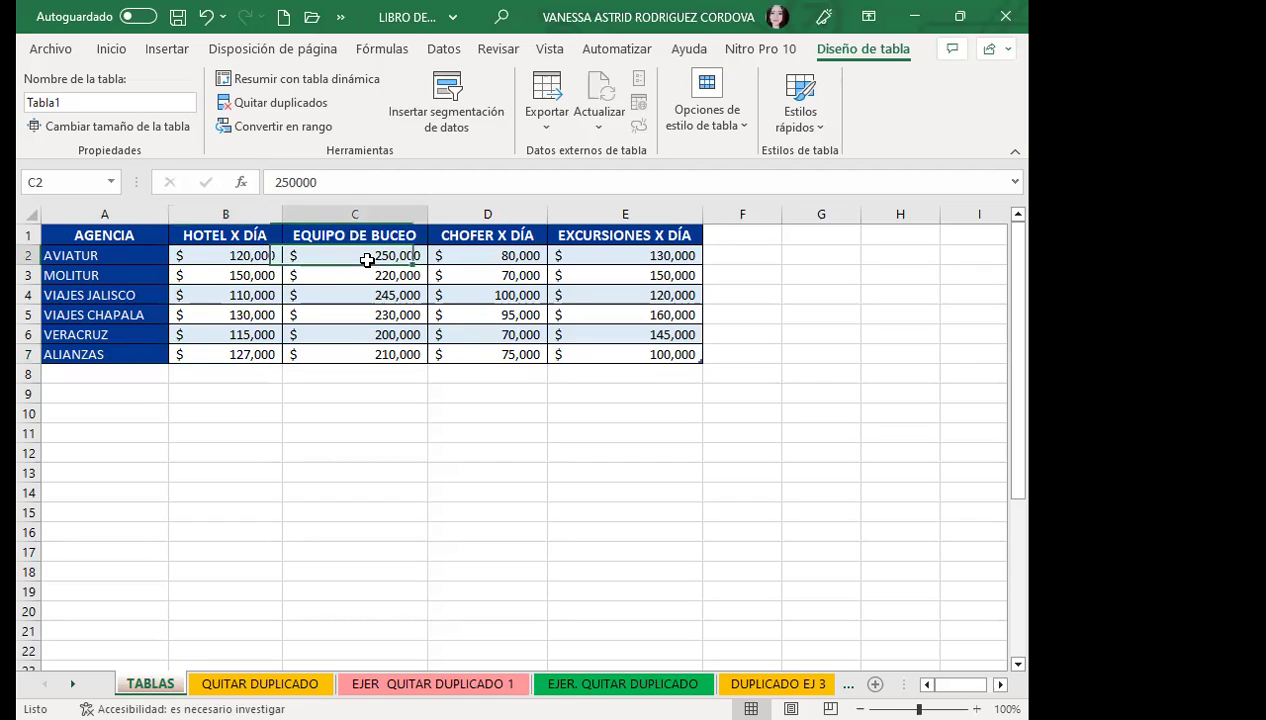
left_click(490, 268)
left_click(616, 272)
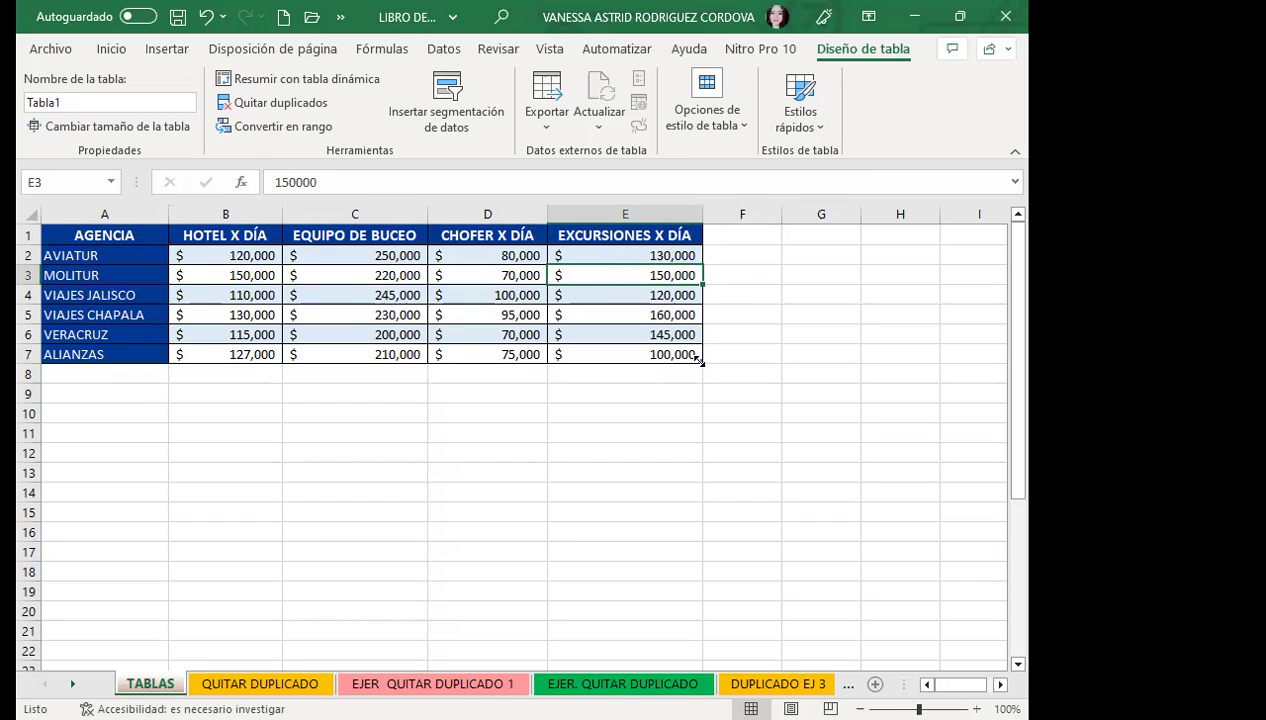
left_click_drag(698, 360, 697, 458)
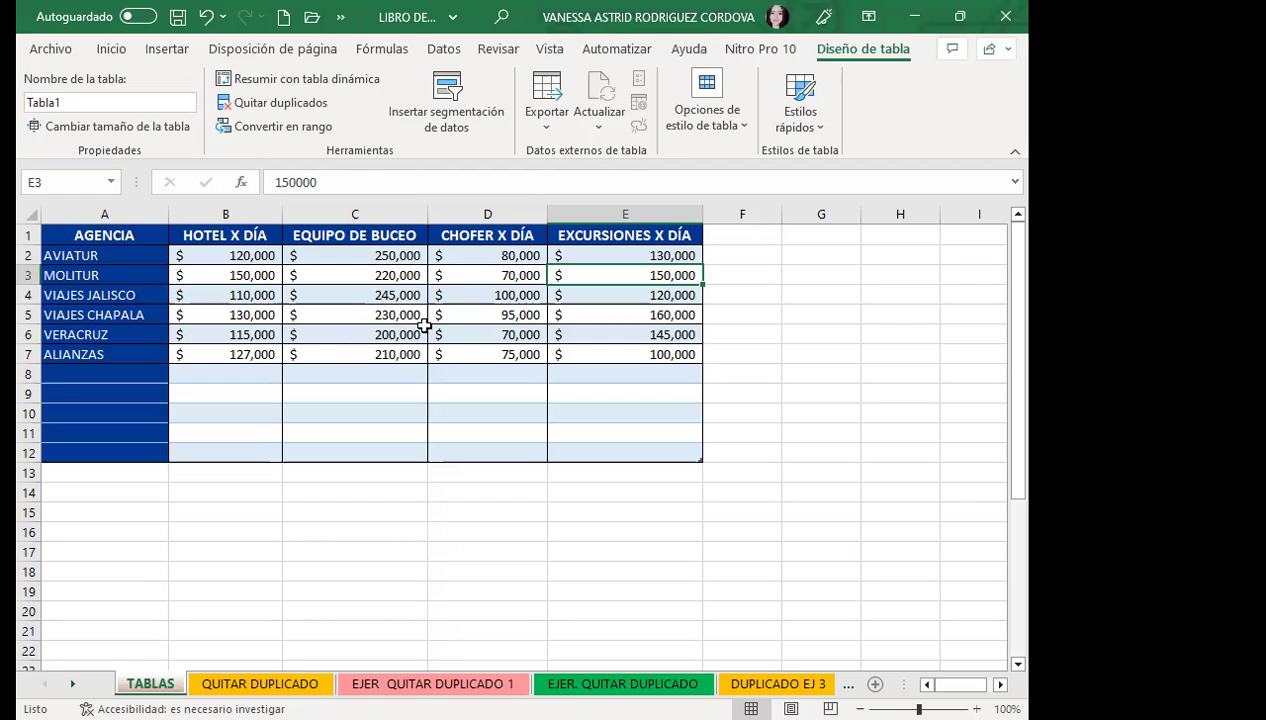
Step: Drag Tabla1's resize handle to extend the table to row 17, then row 22
left_click(691, 466)
left_click(687, 454)
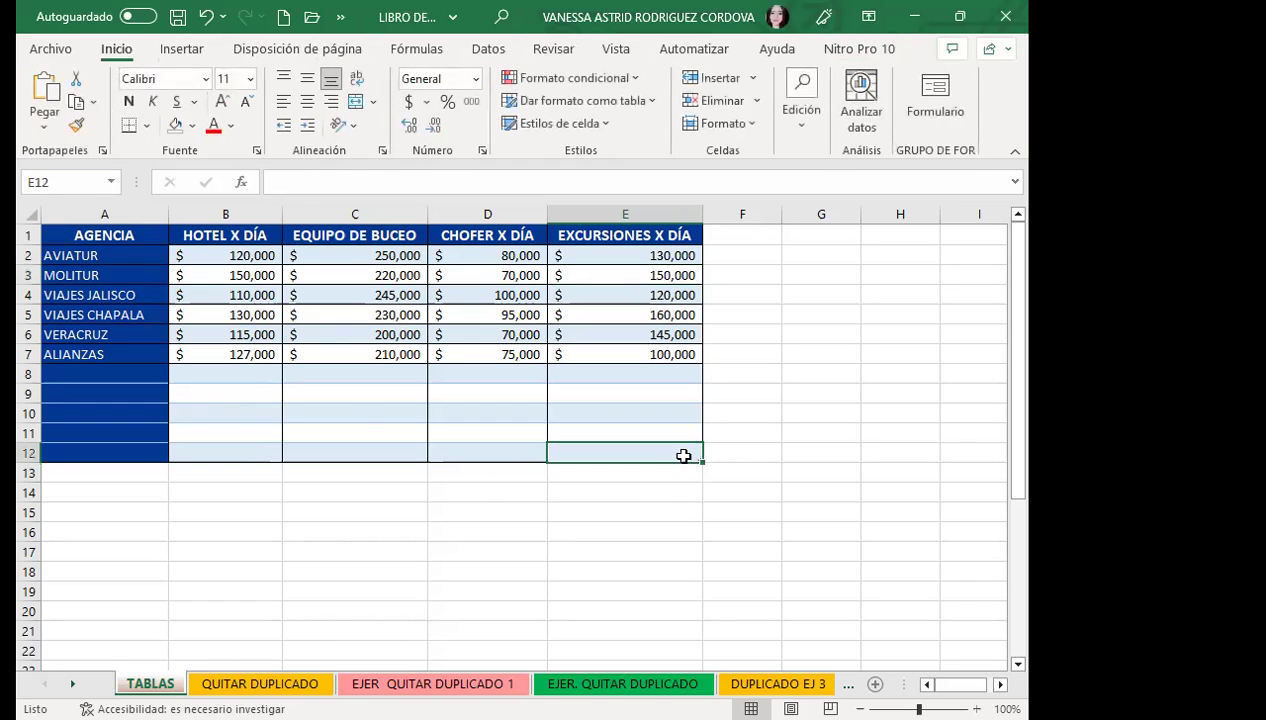
left_click(539, 428)
left_click_drag(701, 460, 701, 572)
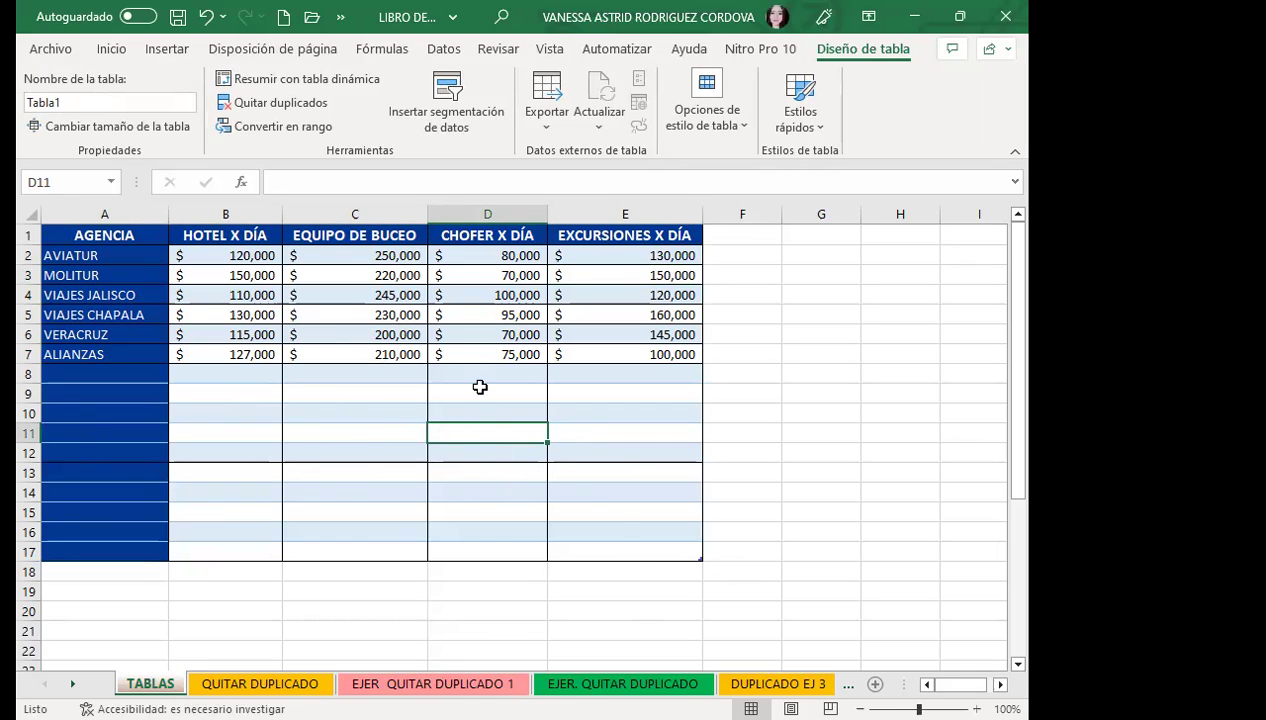
left_click_drag(476, 372, 507, 468)
scroll(507, 468, "down", 2)
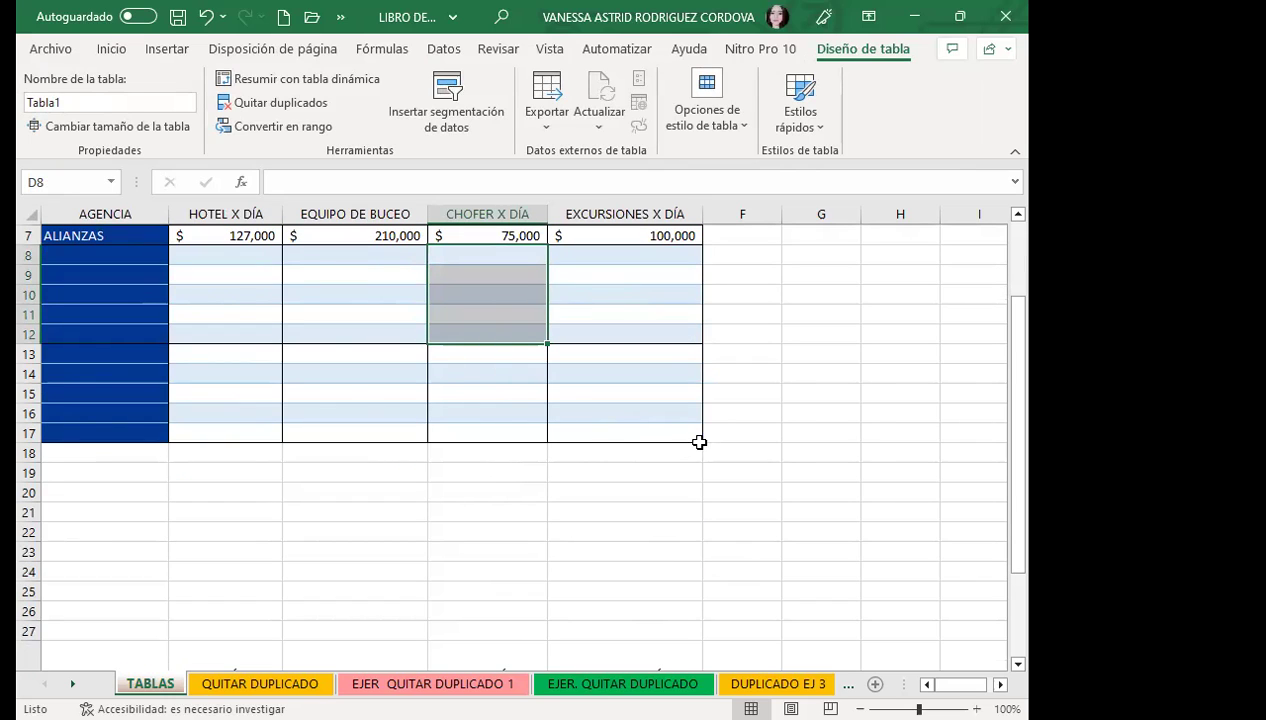
left_click_drag(691, 448, 699, 545)
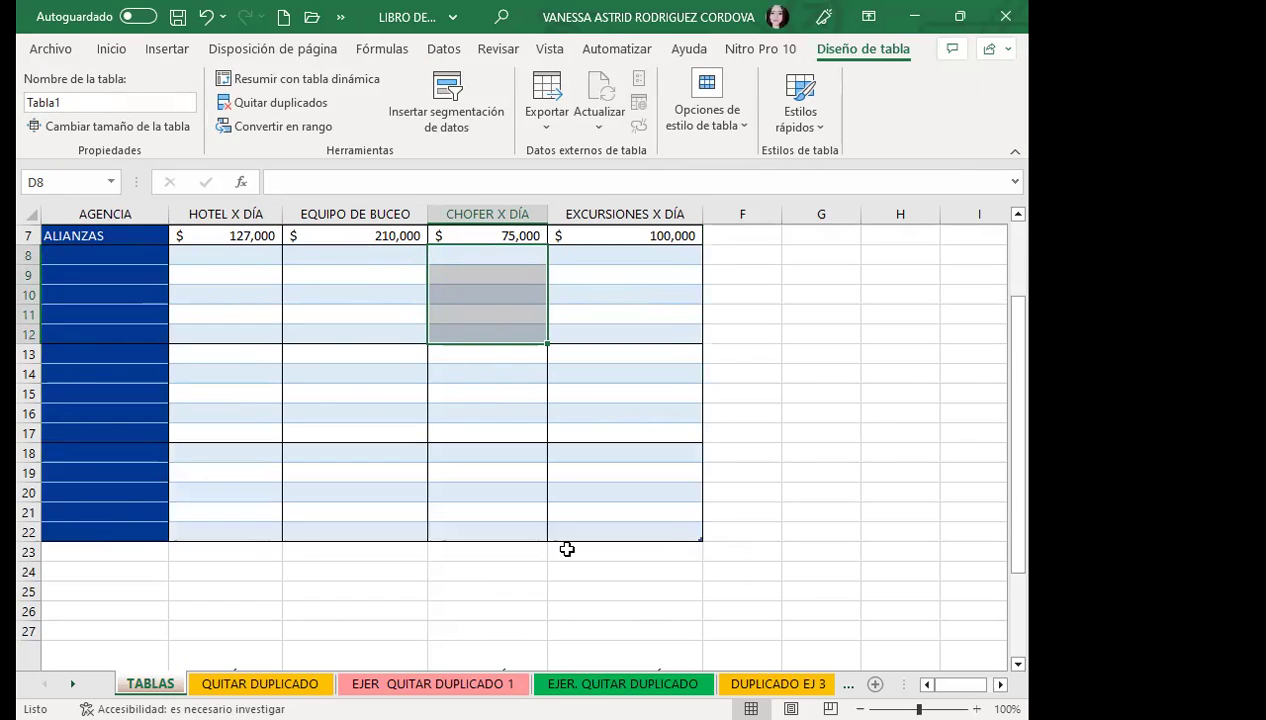
scroll(421, 536, "up", 2)
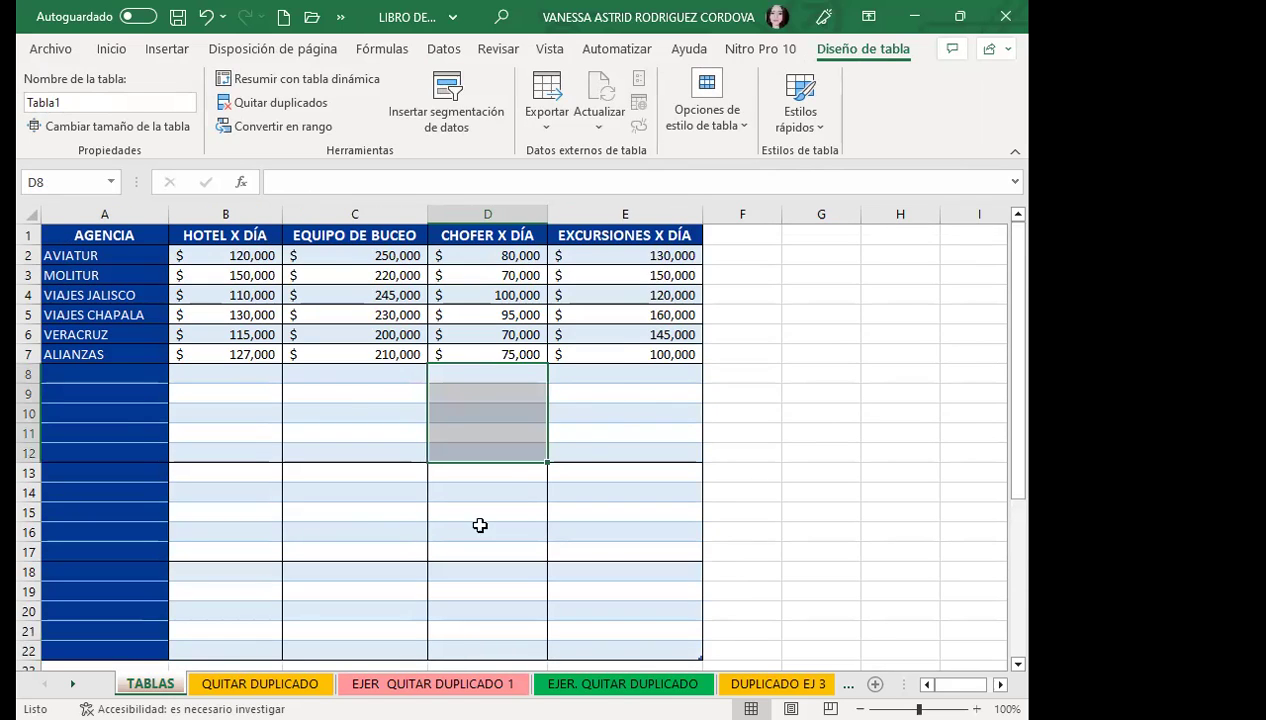
Step: Shrink Tabla1 back to row 7, undo a one-row extension, and make it end at row 14
left_click(619, 351)
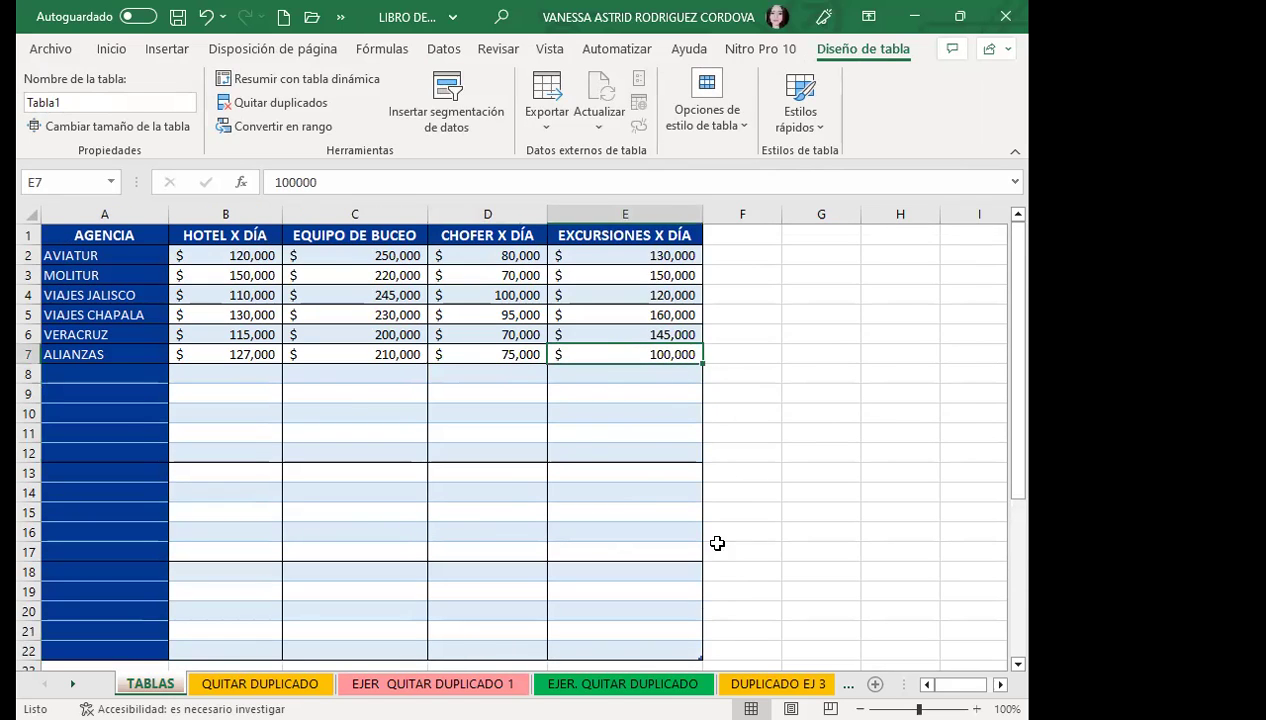
left_click_drag(699, 657, 699, 362)
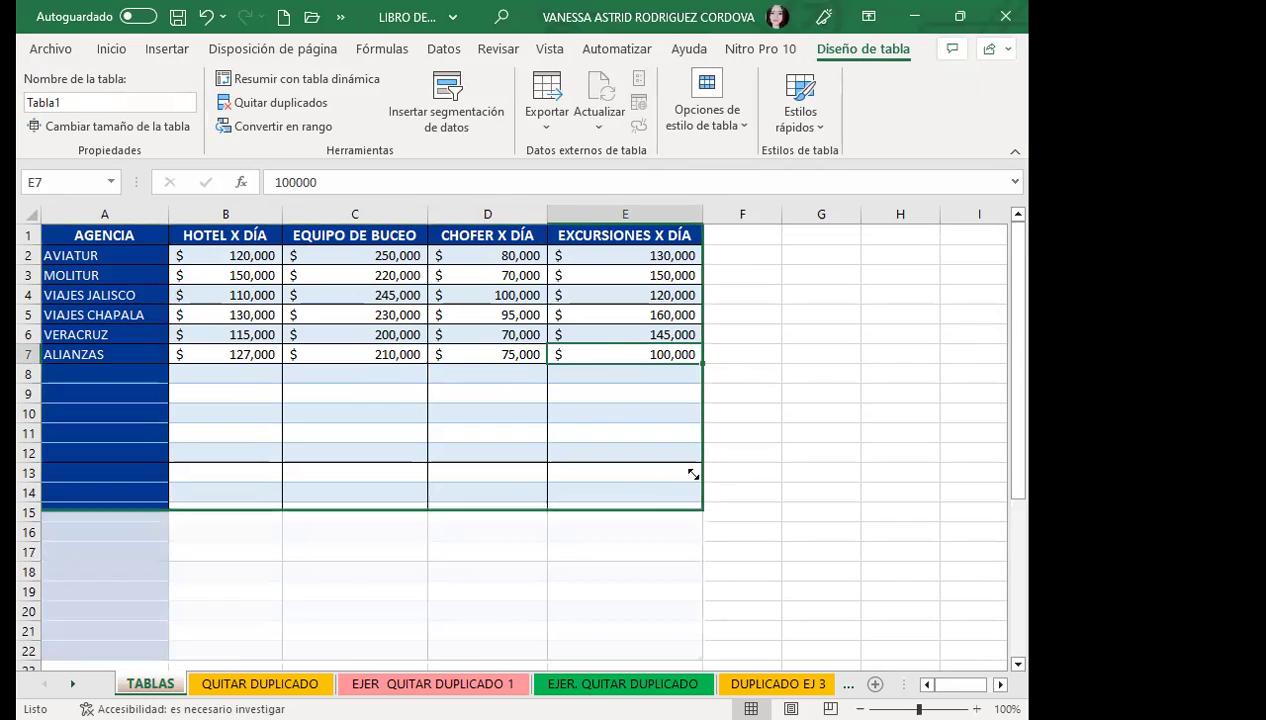
left_click(751, 387)
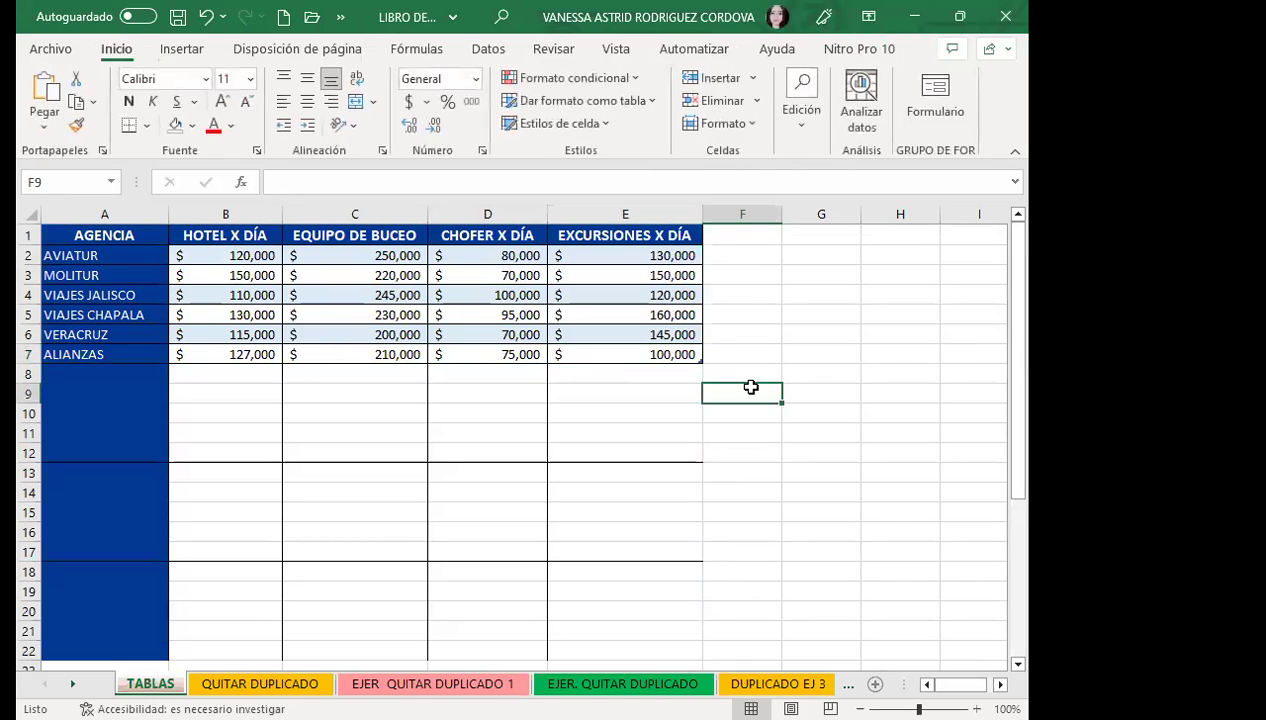
left_click_drag(699, 375, 699, 441)
key("ctrl+z")
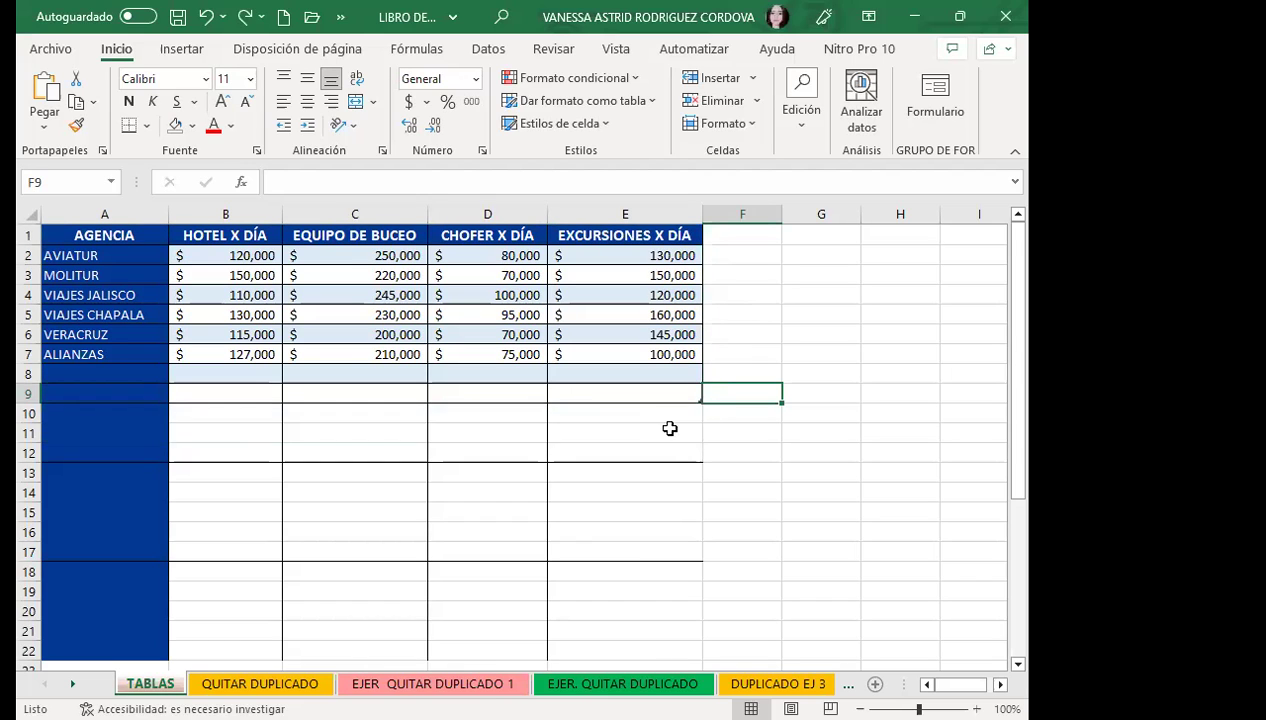
left_click_drag(699, 400, 701, 498)
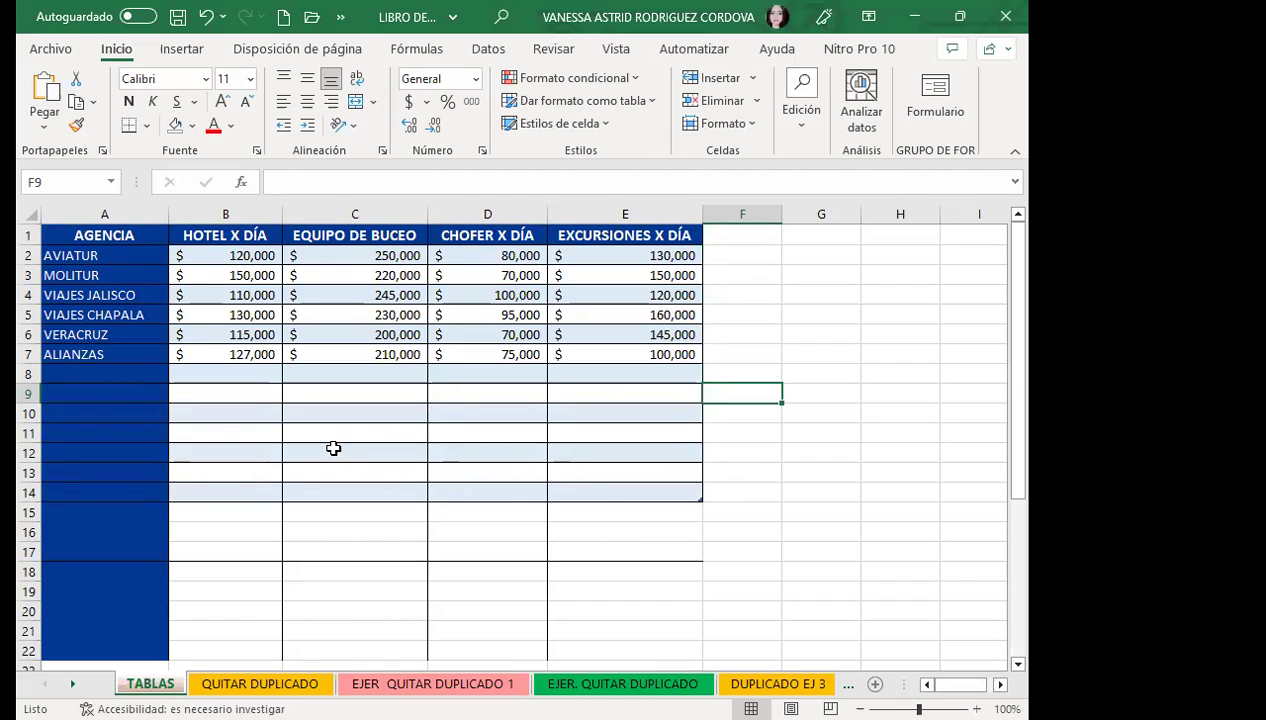
scroll(59, 472, "down", 2)
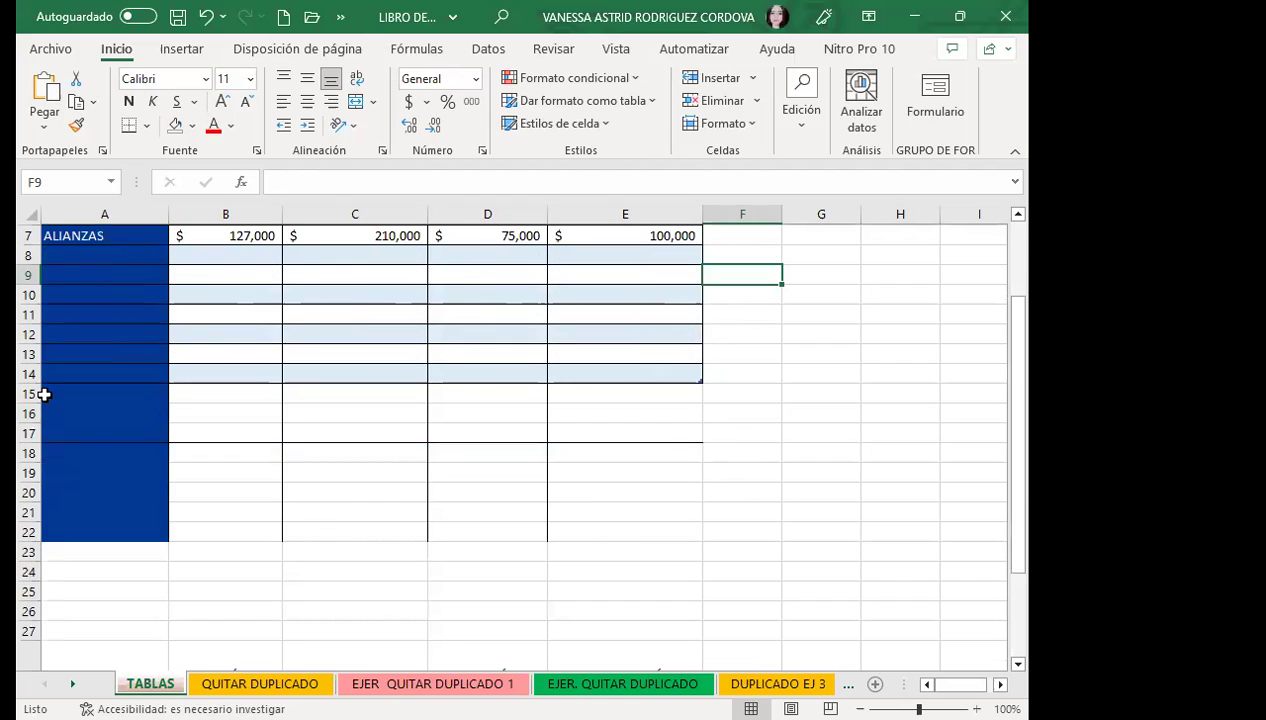
Step: Delete the leftover formatted rows 15–22 beneath Tabla1
left_click_drag(26, 395, 24, 532)
left_click(712, 100)
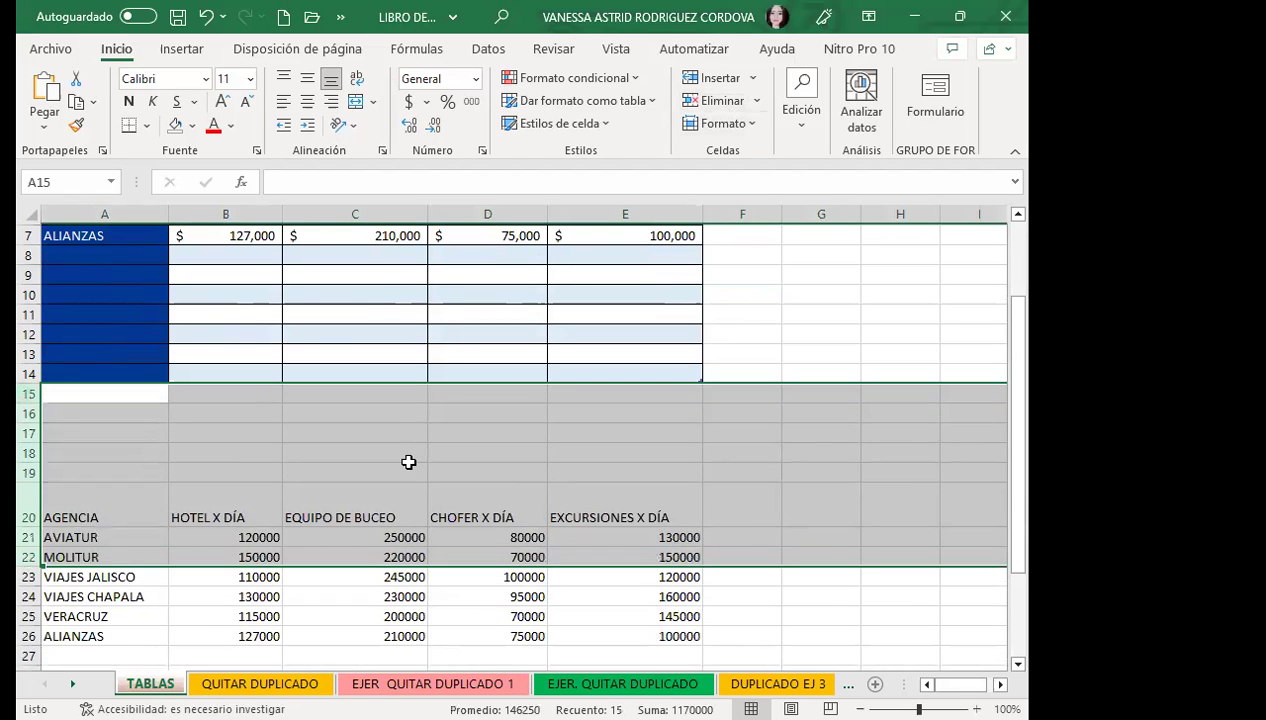
left_click(408, 462)
left_click(24, 423)
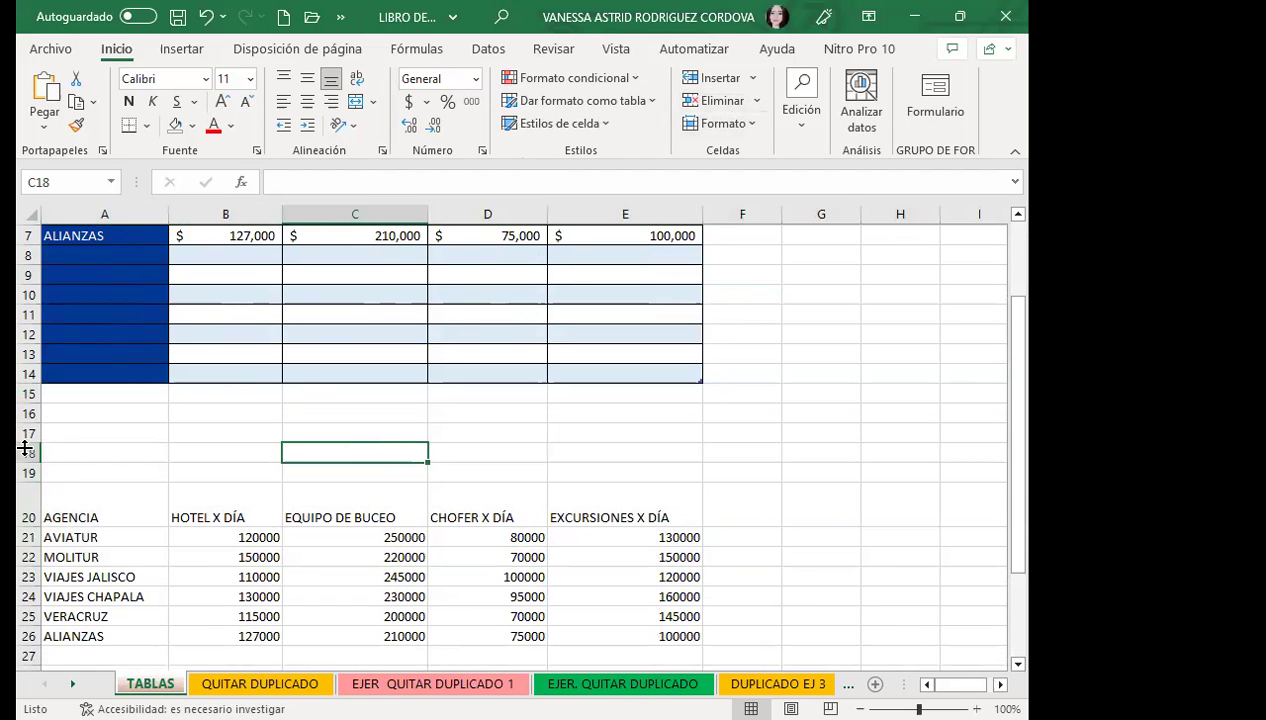
Step: Insert several blank rows at row 18, then return to a cell inside the table
left_click(27, 455)
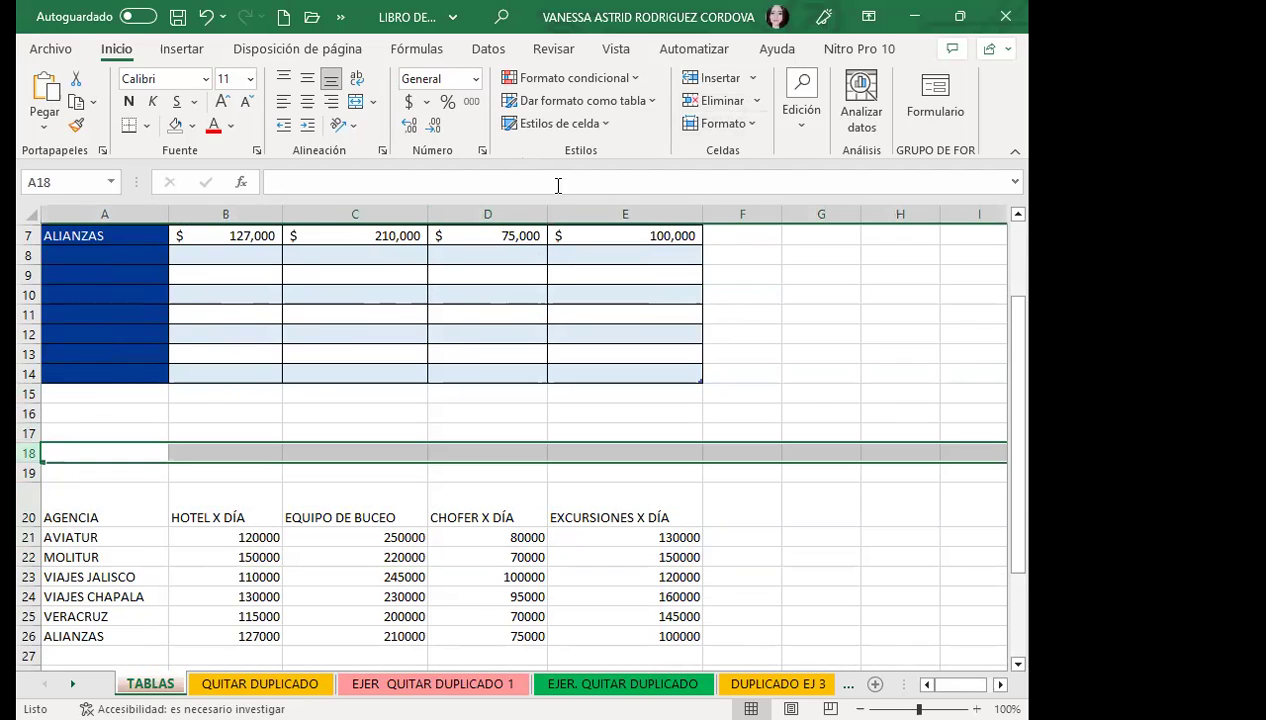
left_click(722, 79)
left_click(722, 79)
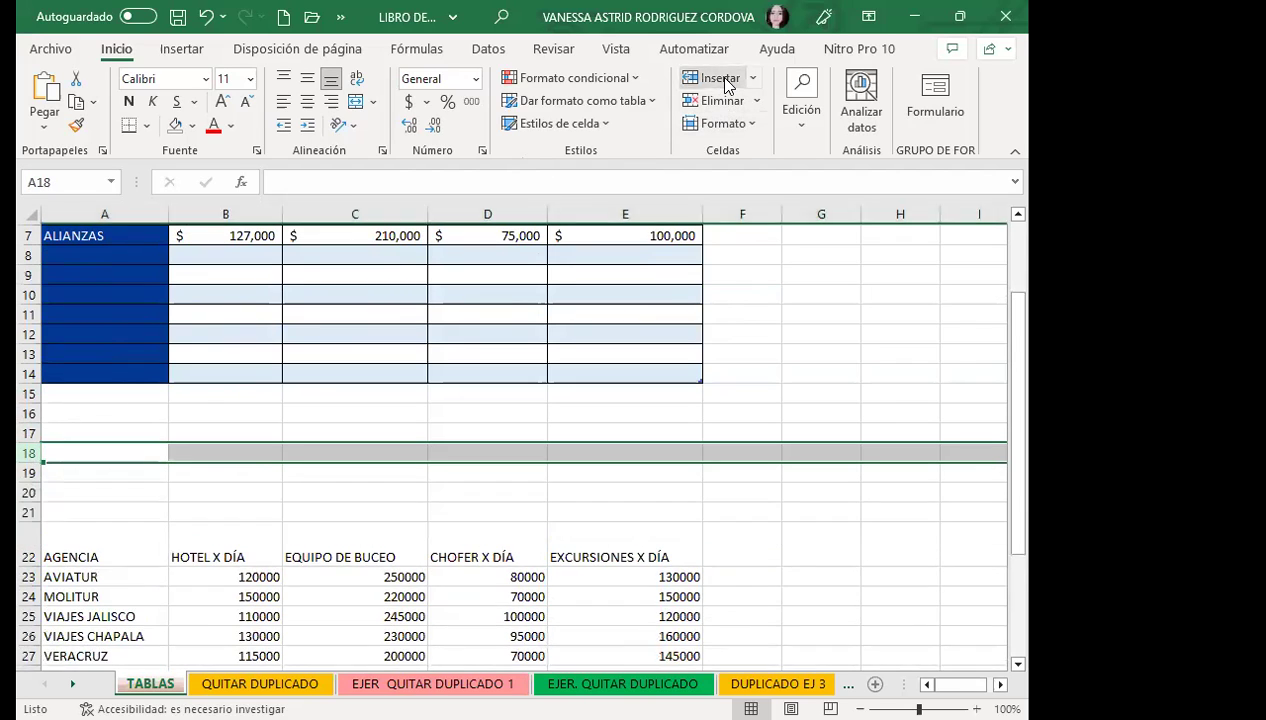
left_click(722, 79)
left_click(722, 79)
left_click(448, 492)
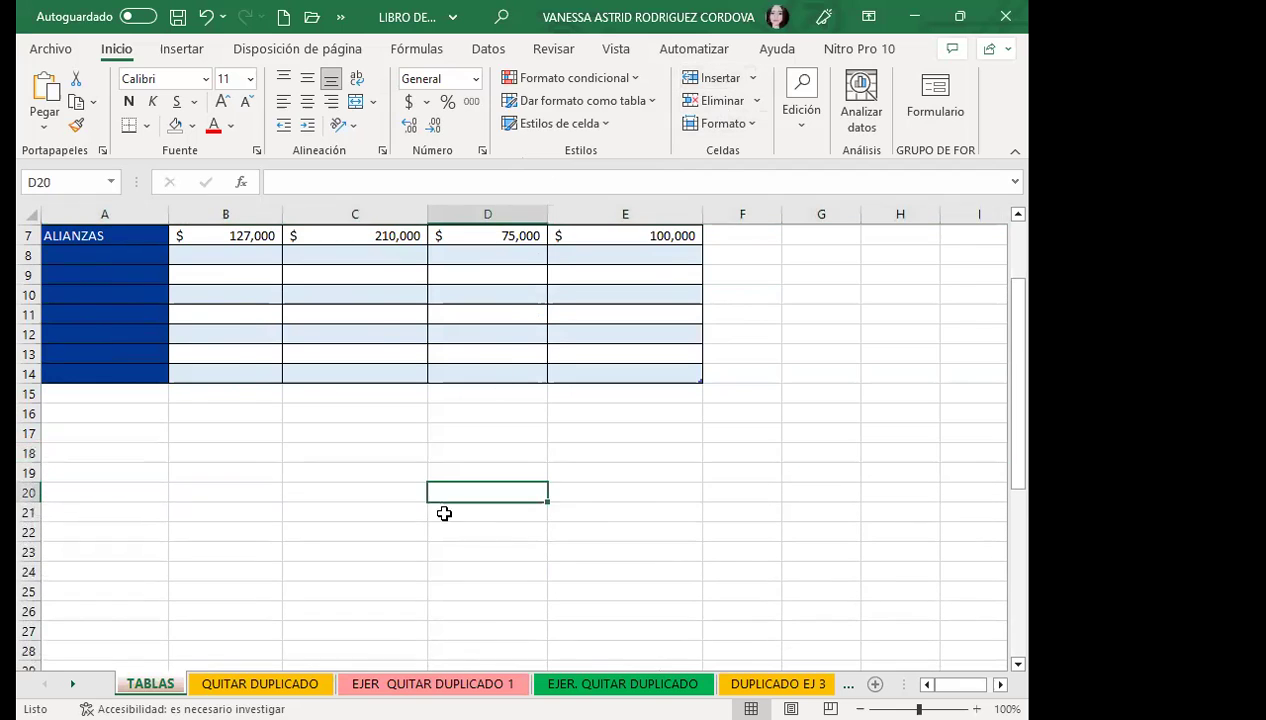
scroll(444, 513, "up", 2)
left_click(438, 492)
left_click(375, 432)
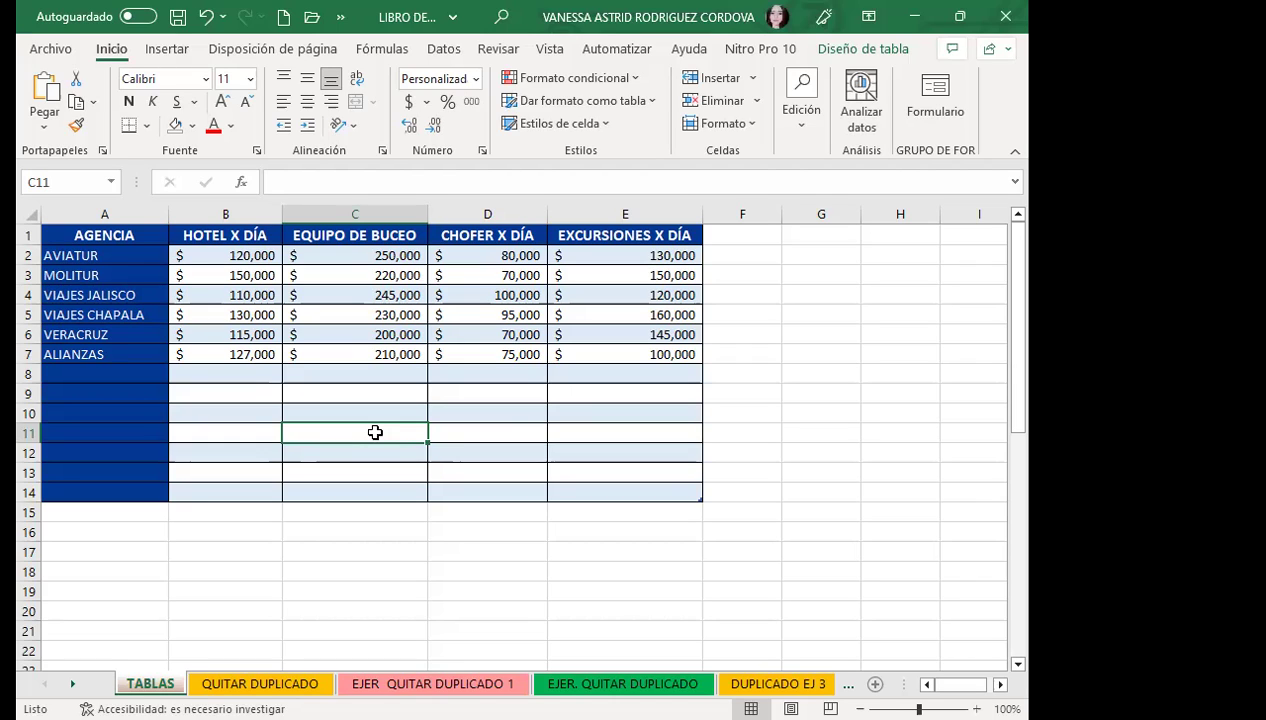
Step: From cell C9, open Diseño de tabla > Cambiar tamaño de la tabla showing $A$1:$E$14
left_click(406, 414)
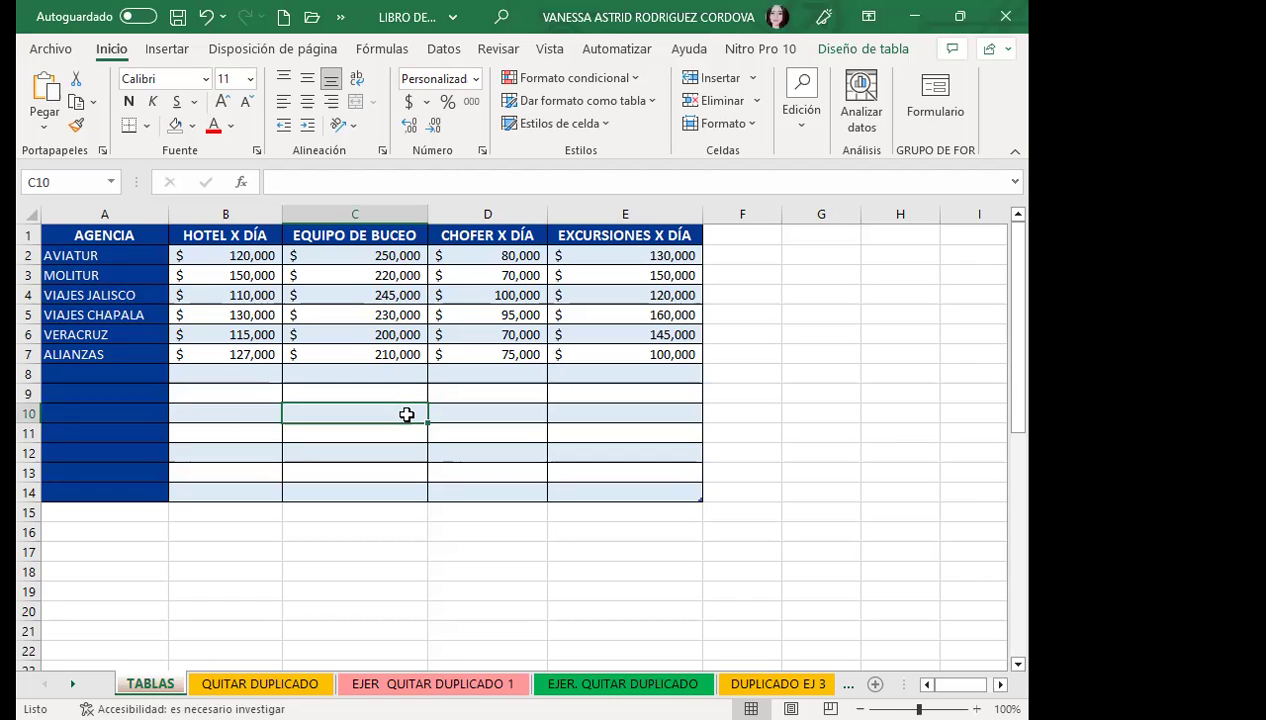
left_click(408, 392)
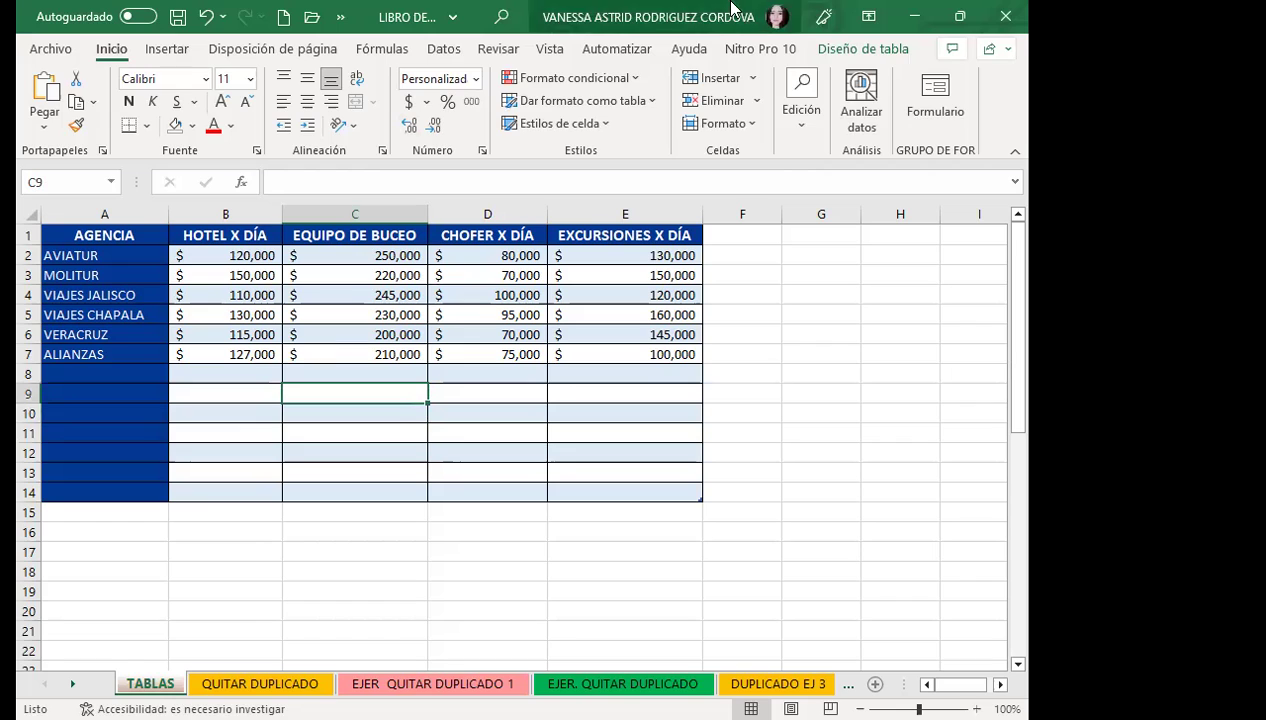
left_click(858, 50)
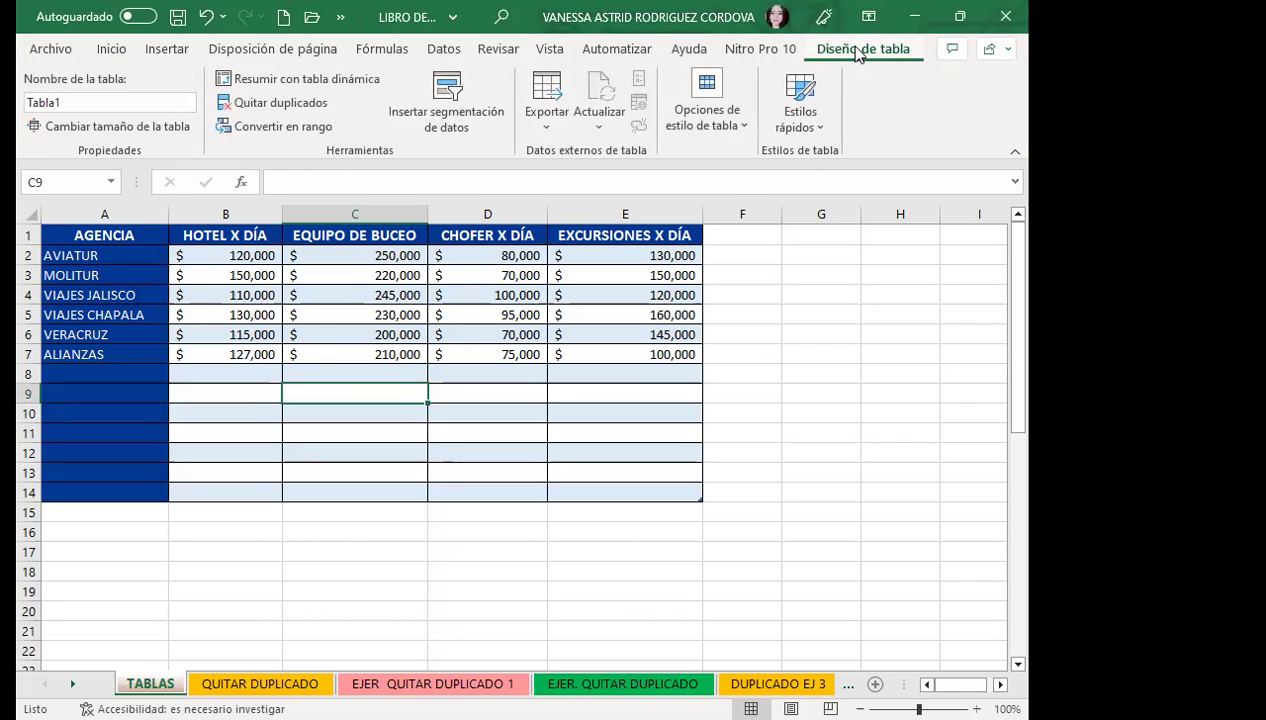
left_click(121, 126)
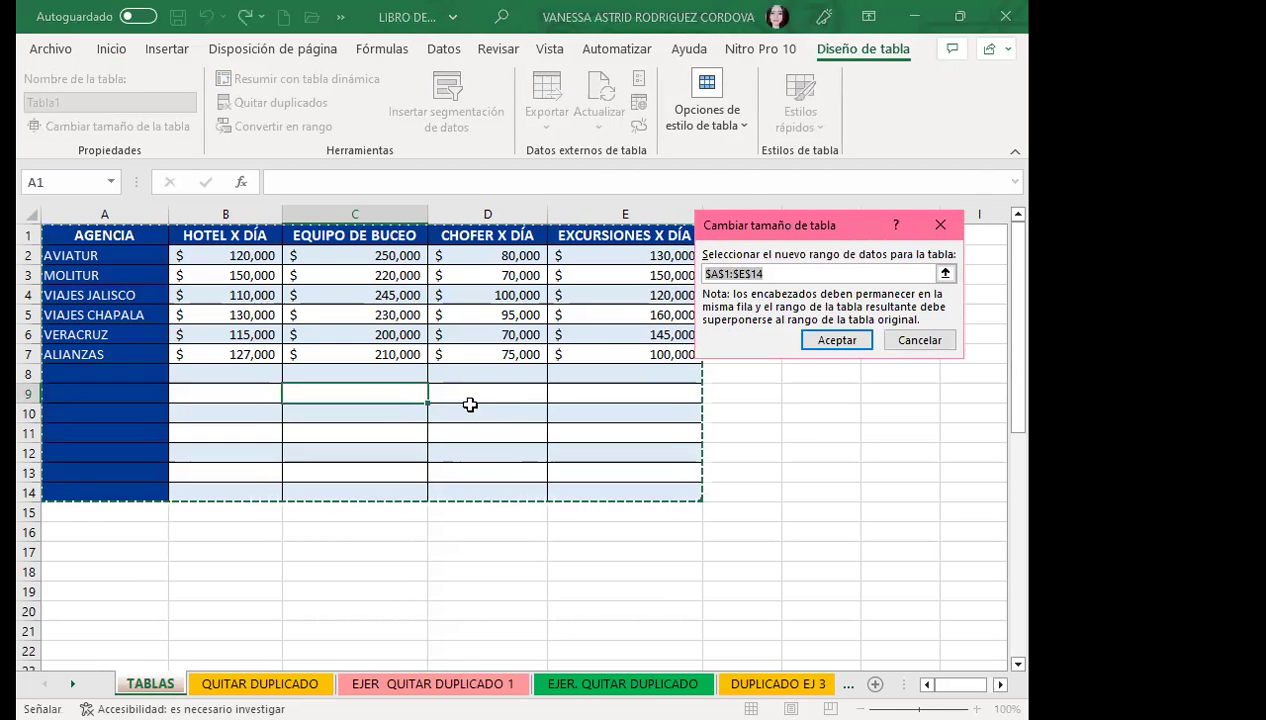
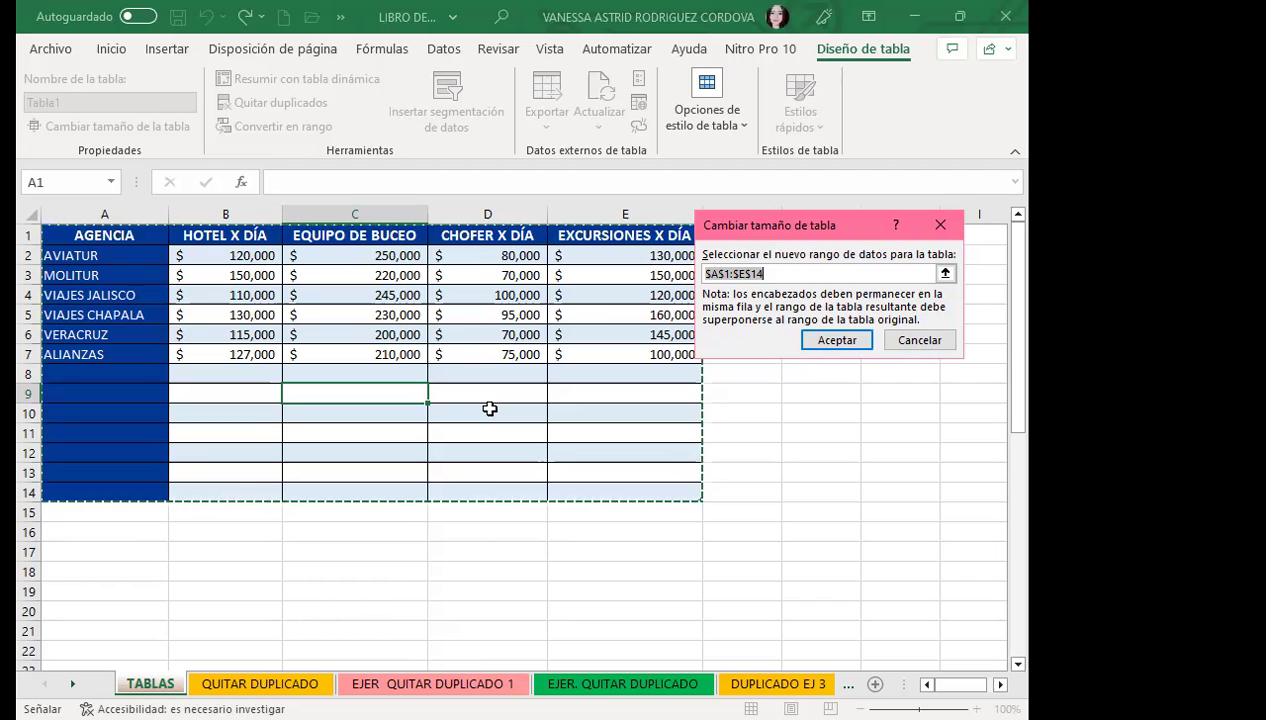
Step: Resize the agency table from A1:E14 down to A1:E7
left_click(837, 340)
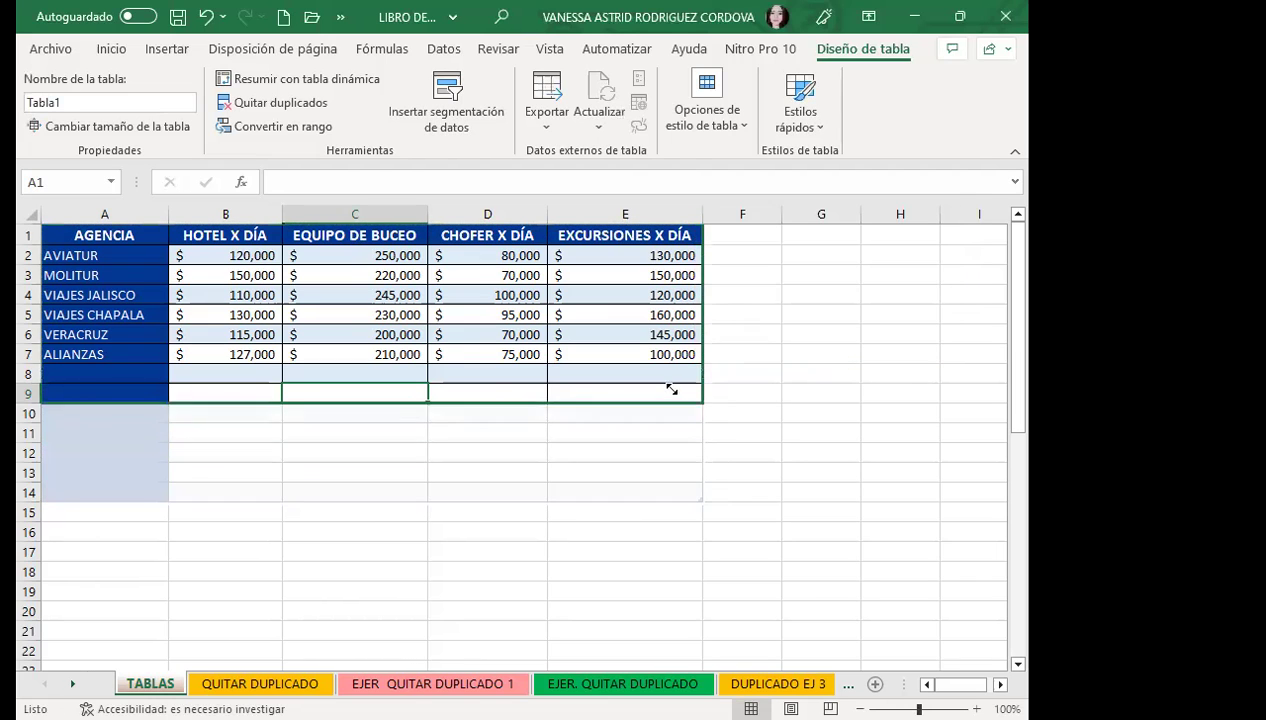
left_click_drag(697, 499, 675, 360)
left_click(490, 312)
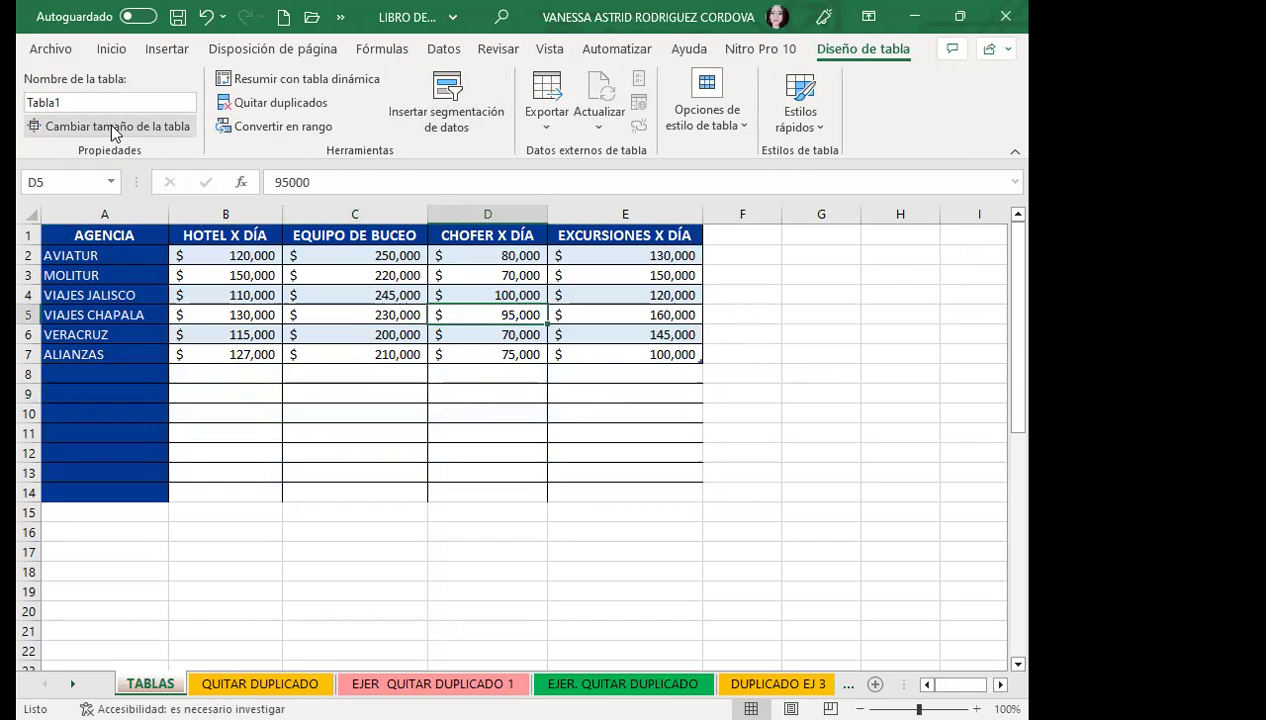
left_click(116, 128)
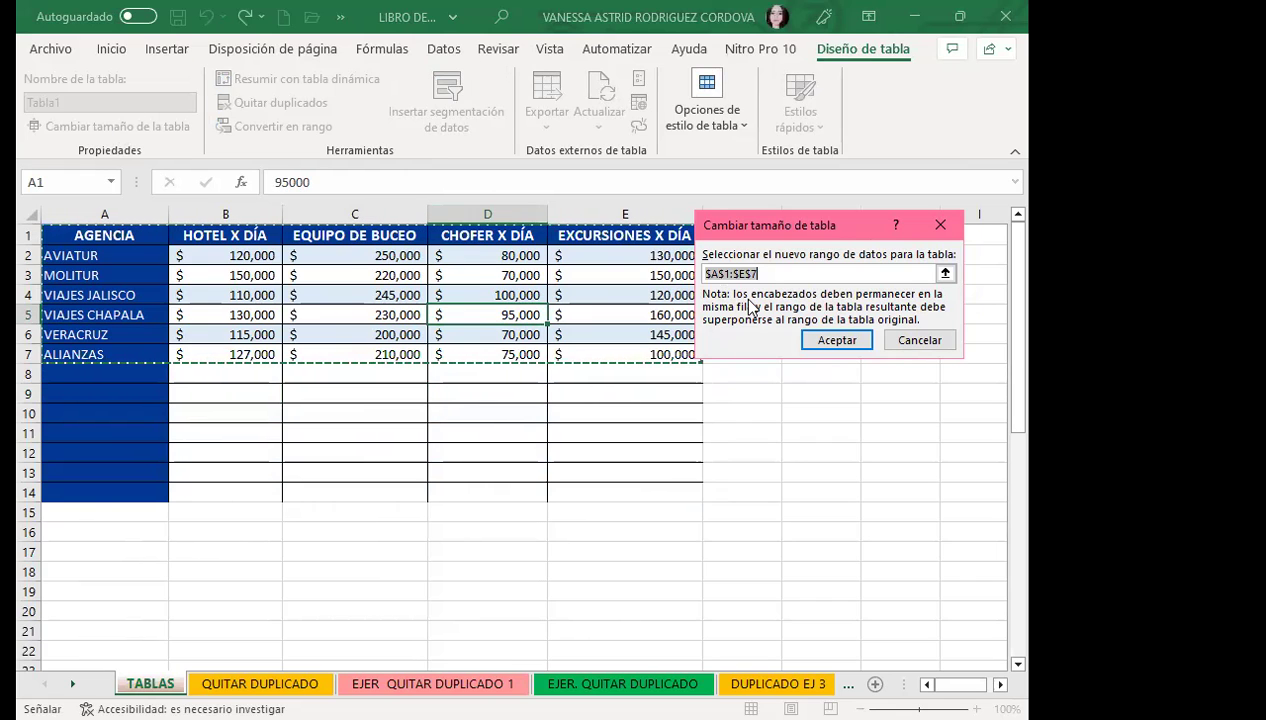
left_click(868, 340)
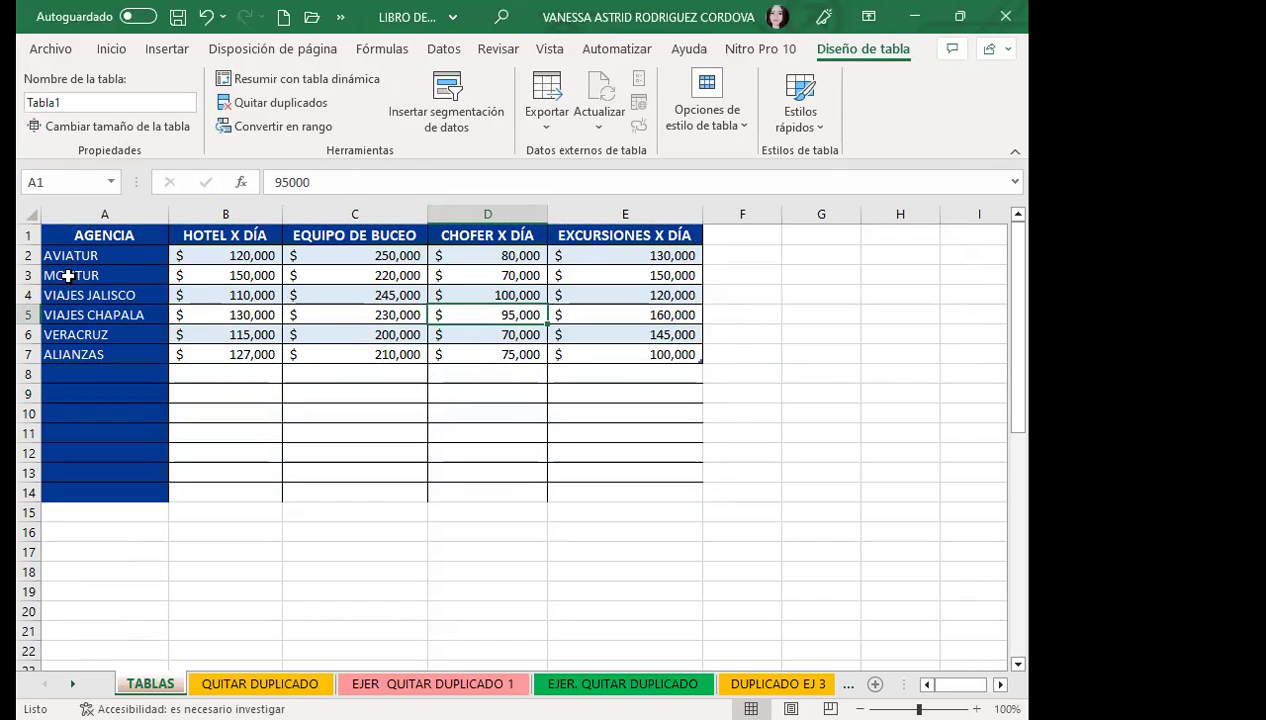
Step: Delete the empty formatted rows 8–15 beneath the agency table
left_click(28, 373)
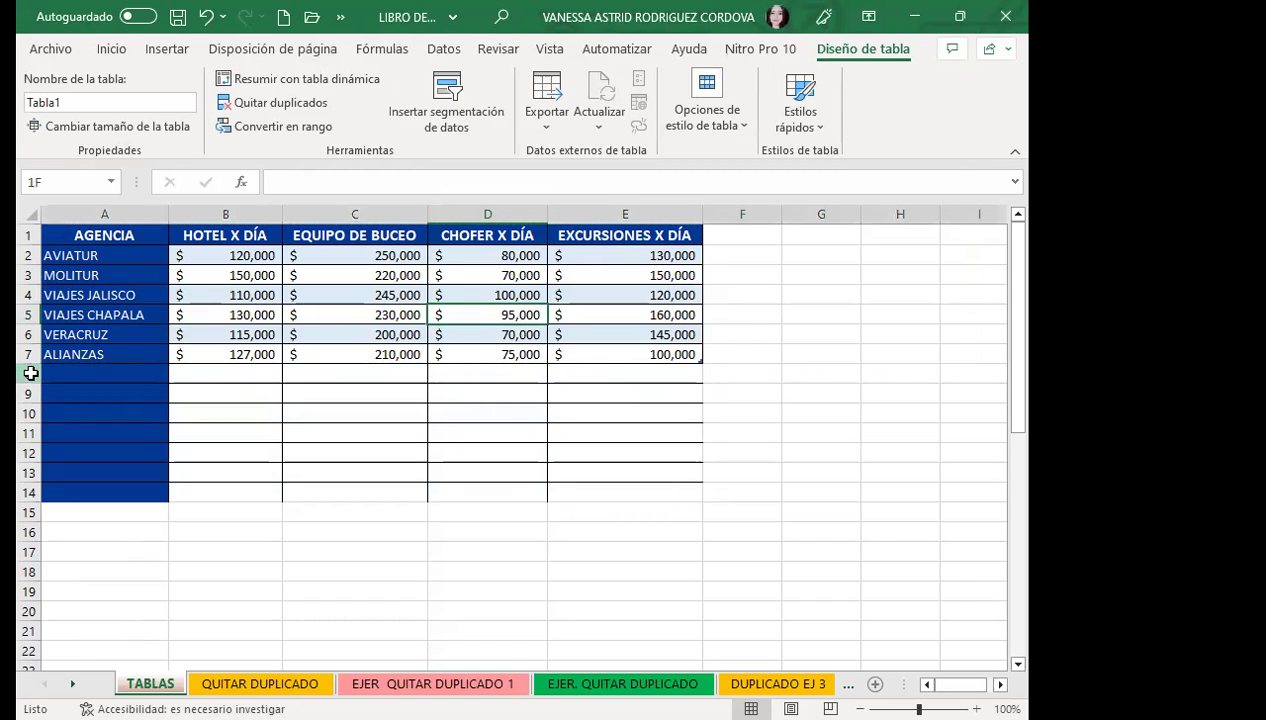
left_click(30, 515, "shift")
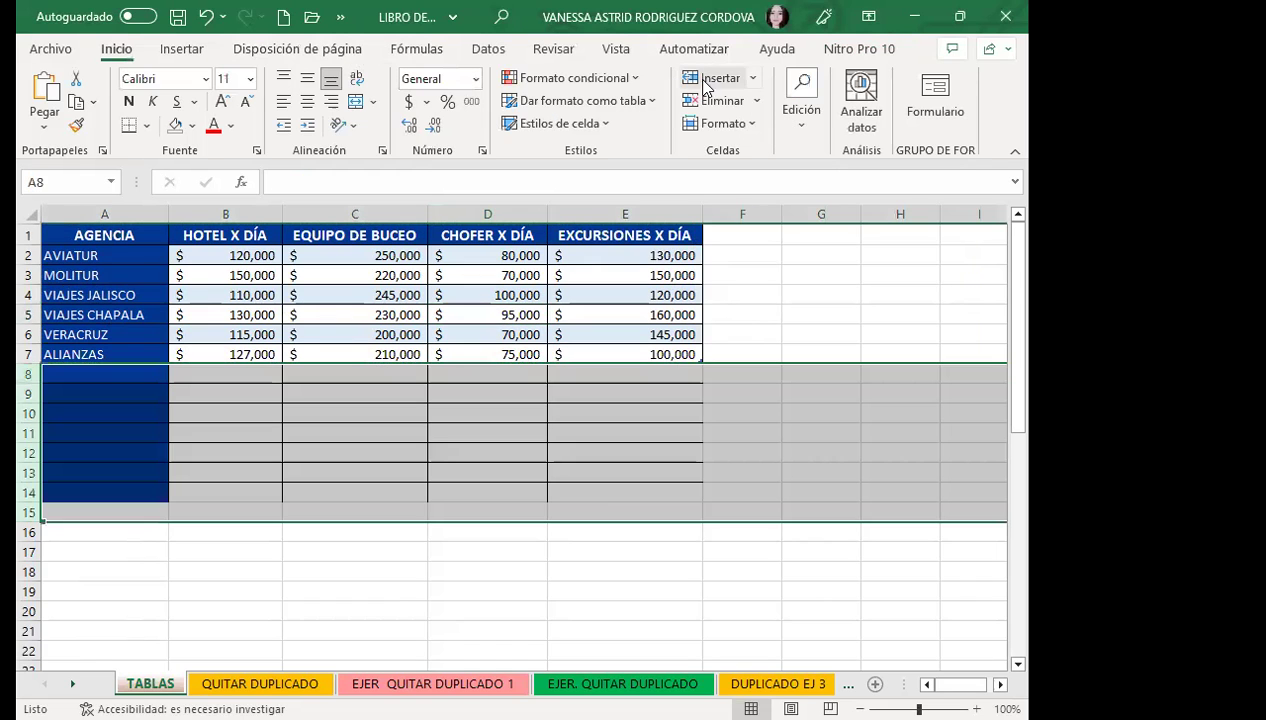
left_click(713, 100)
left_click(420, 413)
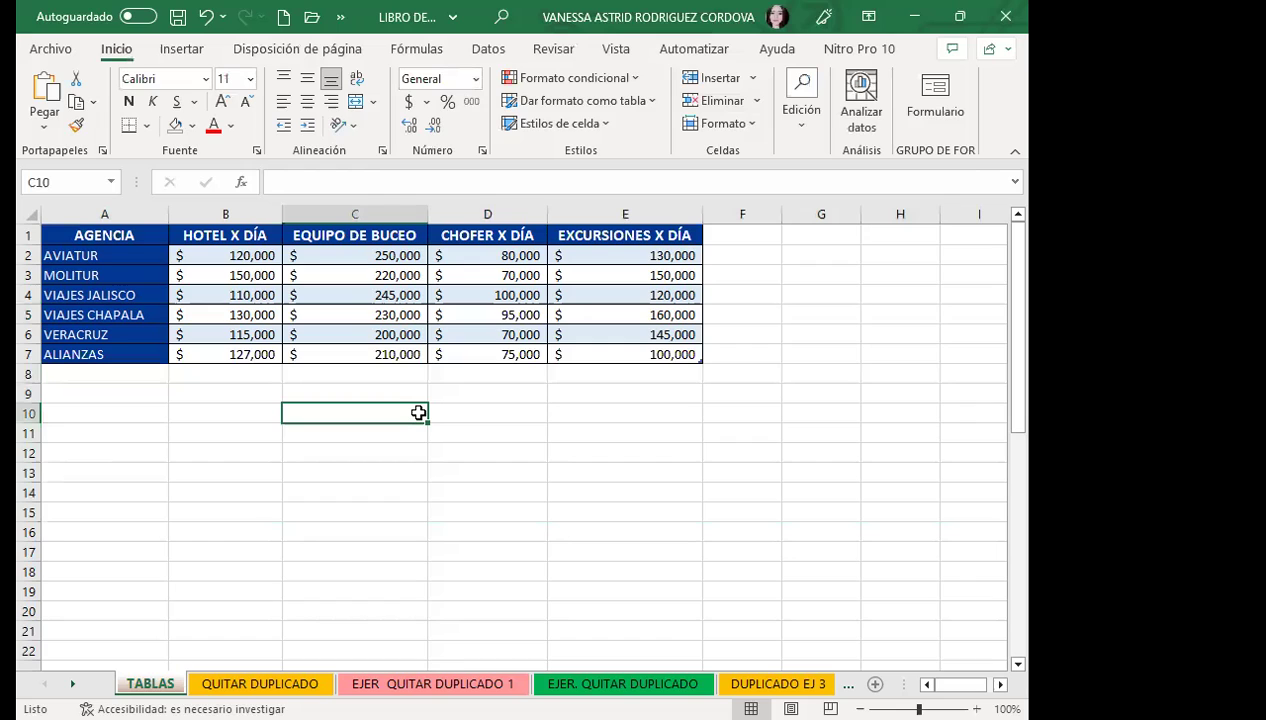
left_click(348, 290)
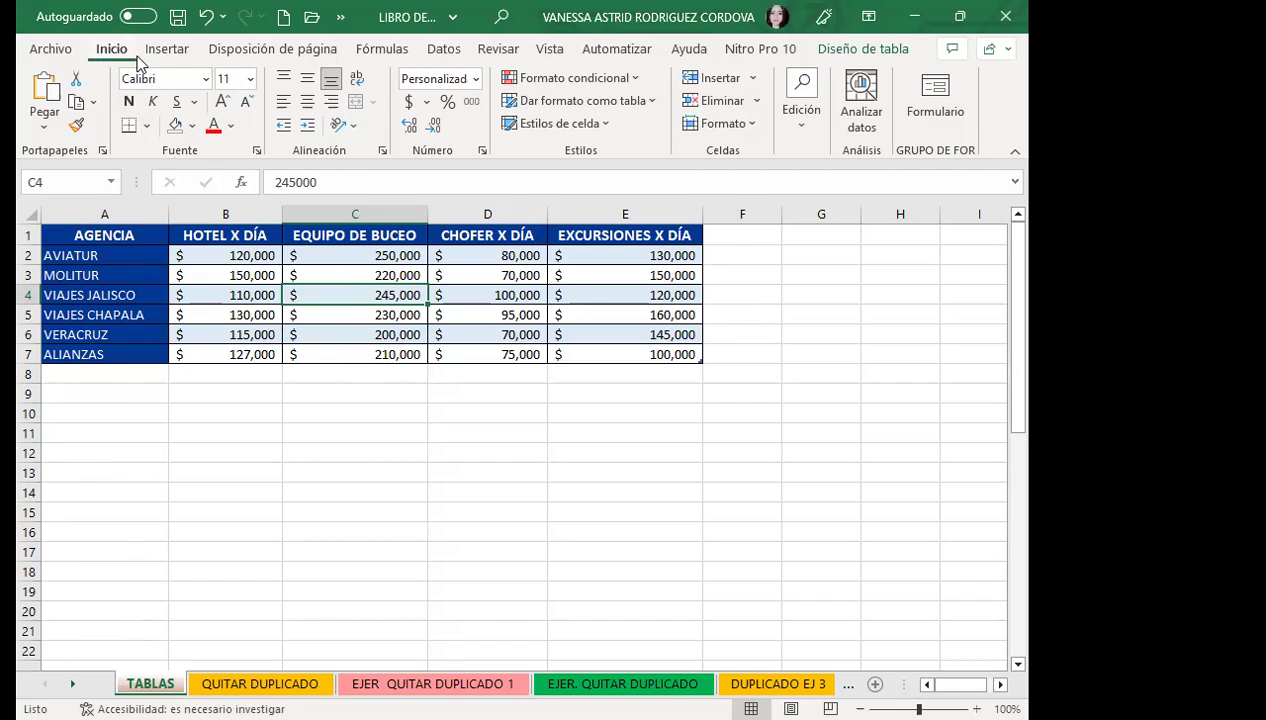
left_click(884, 50)
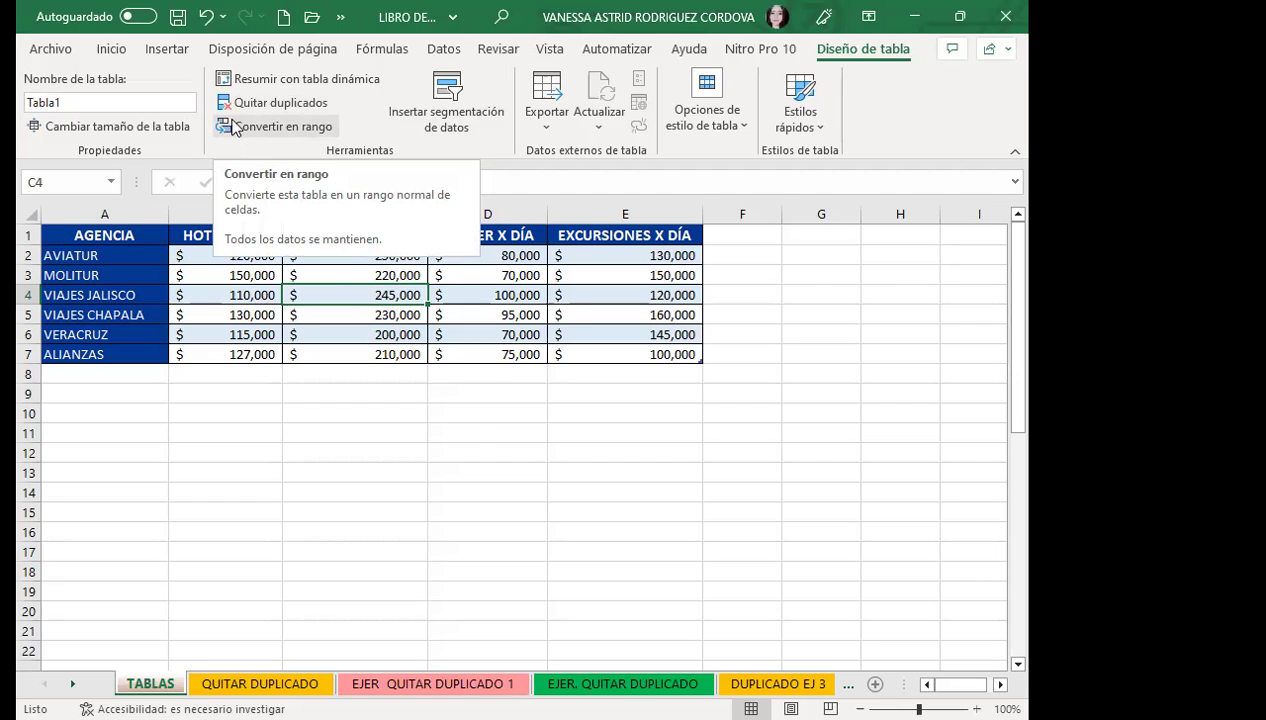
Step: Convert the agency table to a normal range, then select the price cells B2:E7
left_click(235, 127)
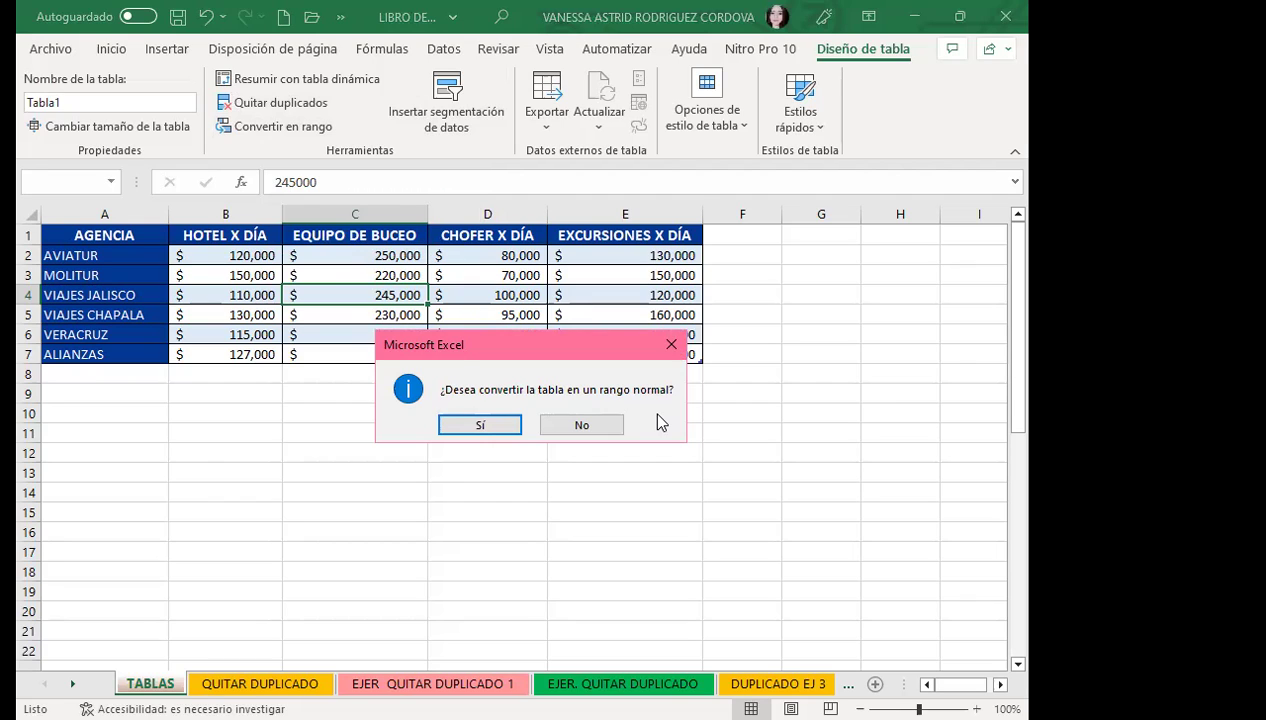
left_click(474, 425)
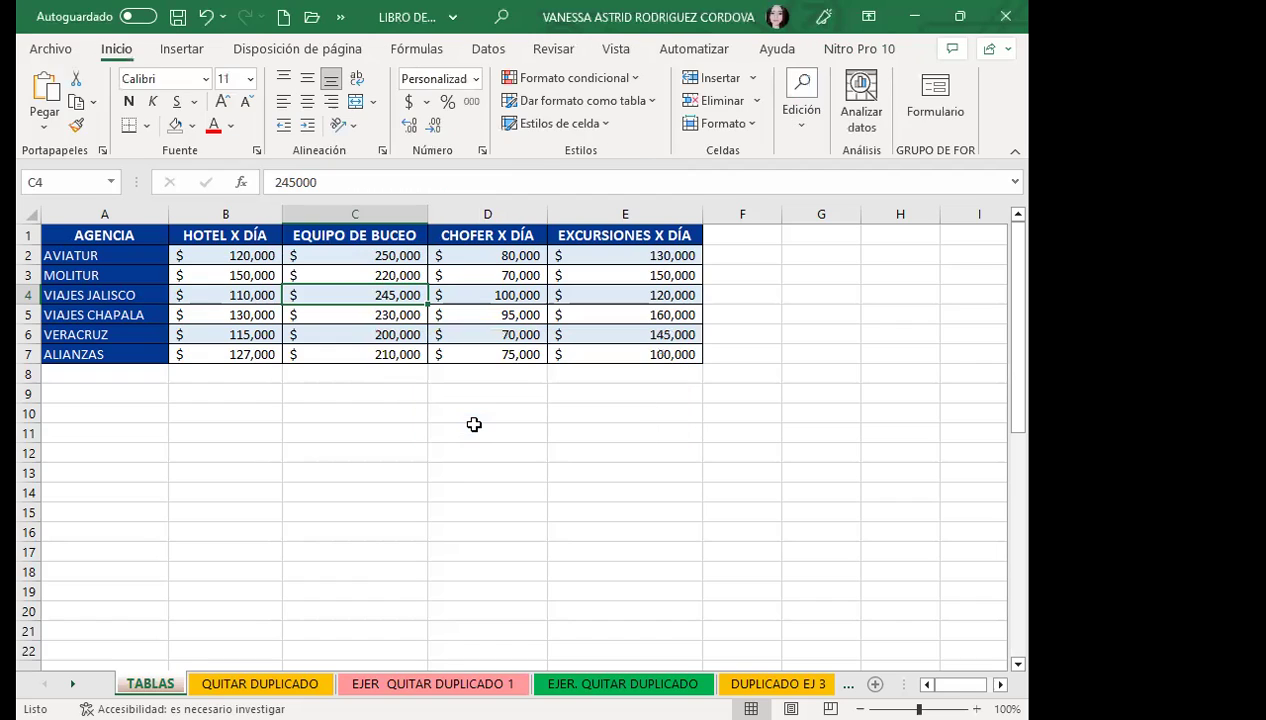
left_click(700, 358)
left_click_drag(702, 359, 708, 430)
left_click(656, 428)
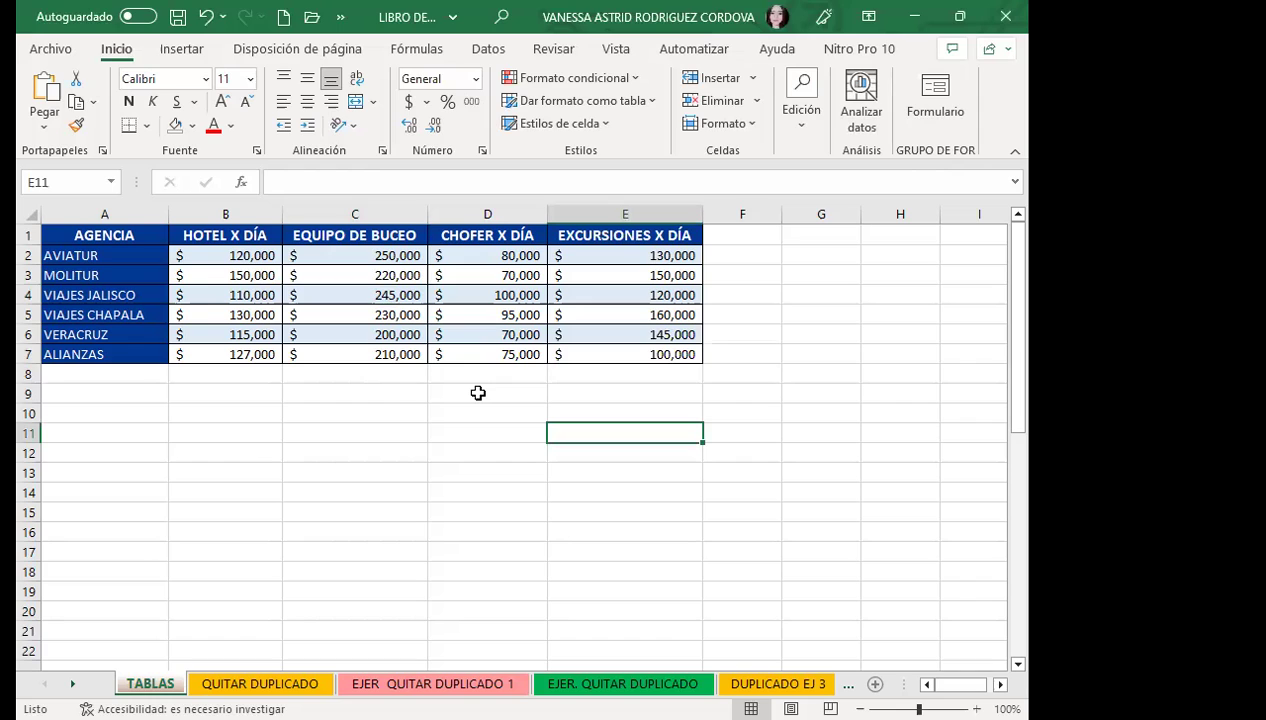
left_click(199, 298)
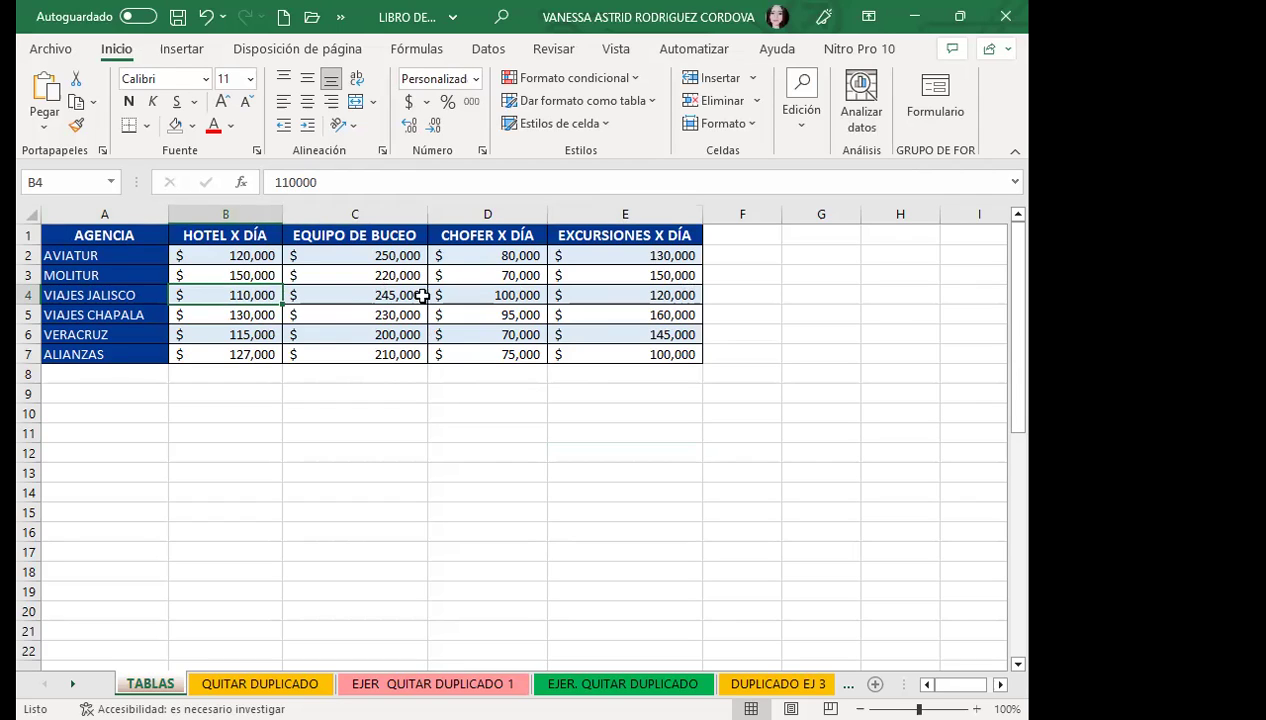
left_click(436, 294)
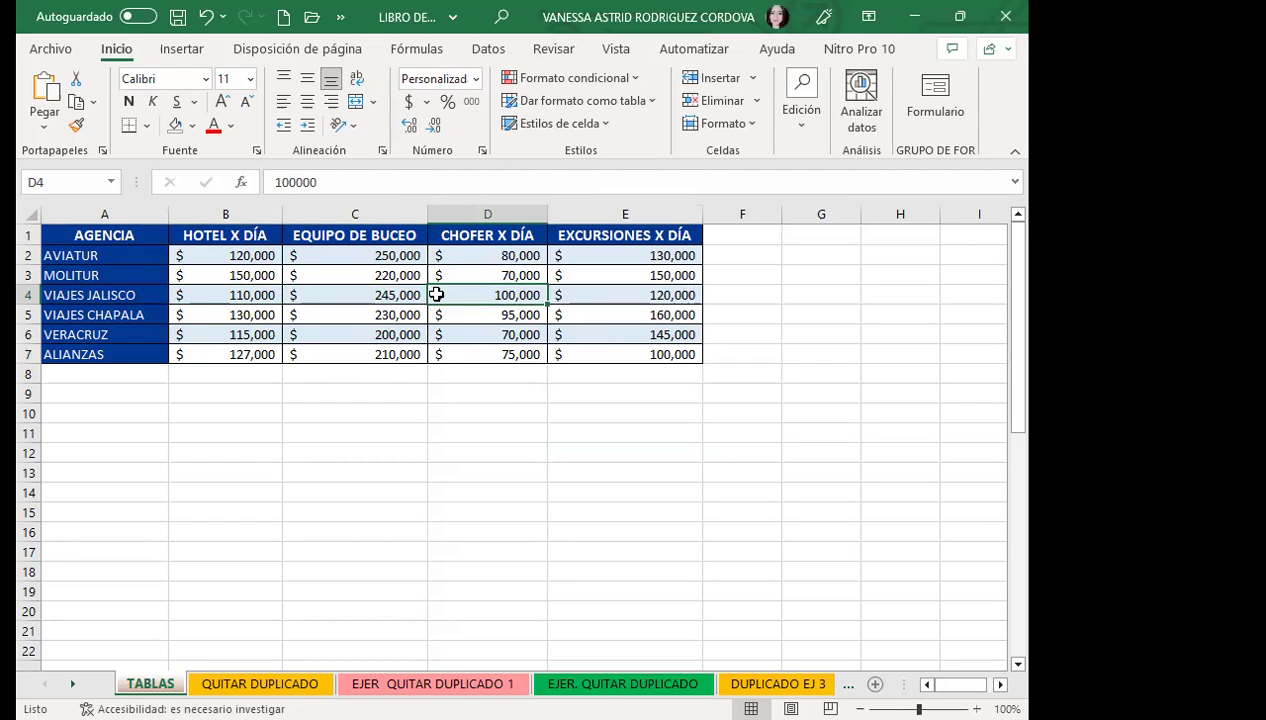
mouse_move(198, 252)
left_mouse_down()
mouse_move(614, 335)
mouse_move(615, 352)
left_mouse_up()
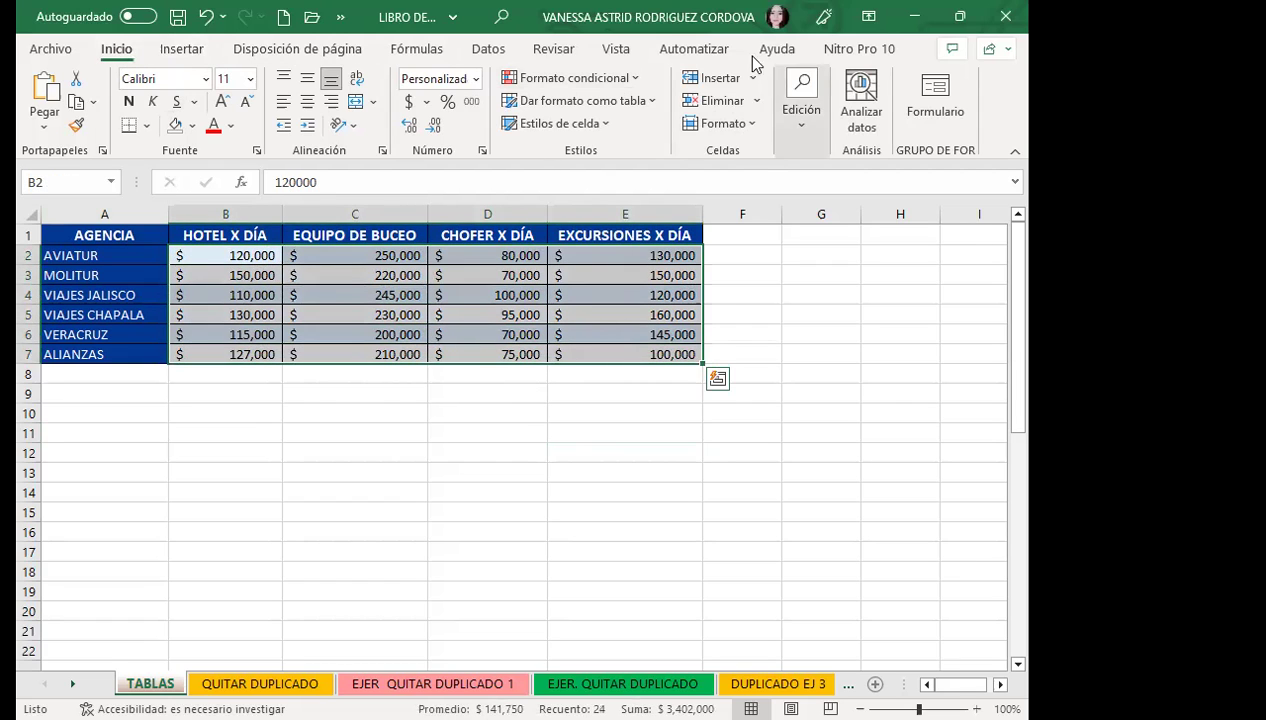
Step: Clear the formats from B2:E7, then apply All Borders and Accounting format
left_click(801, 114)
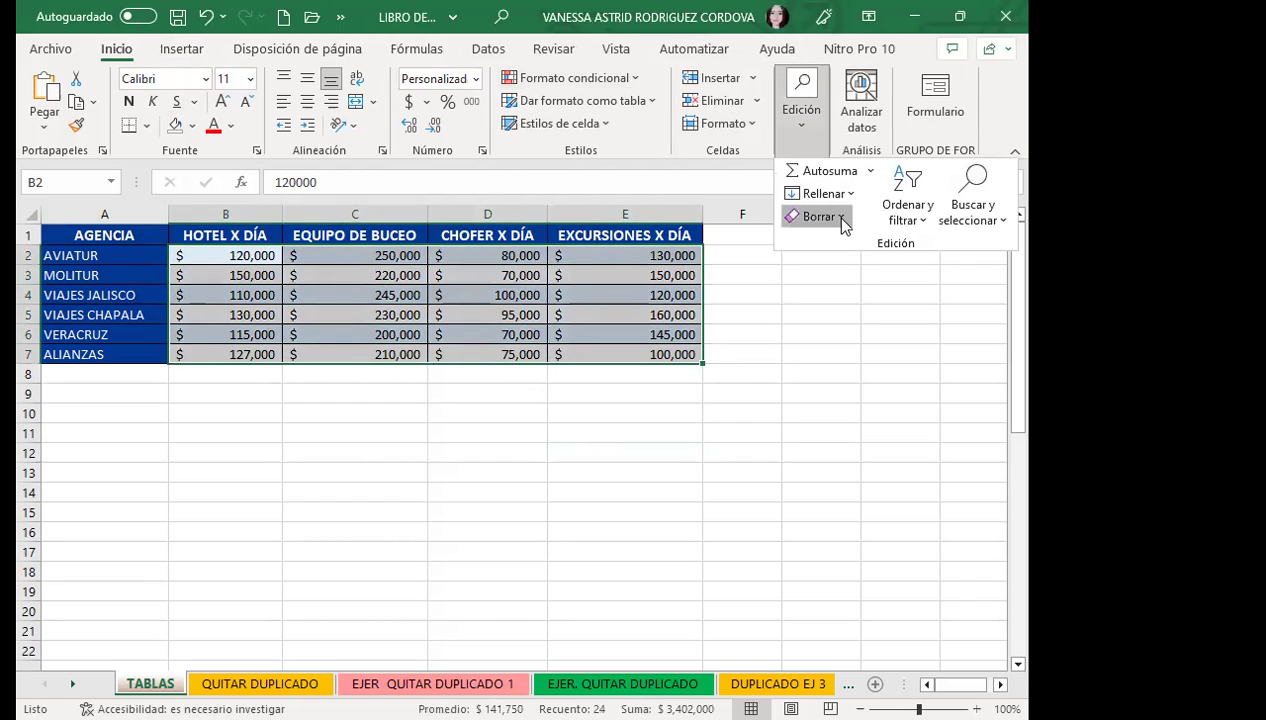
left_click(840, 216)
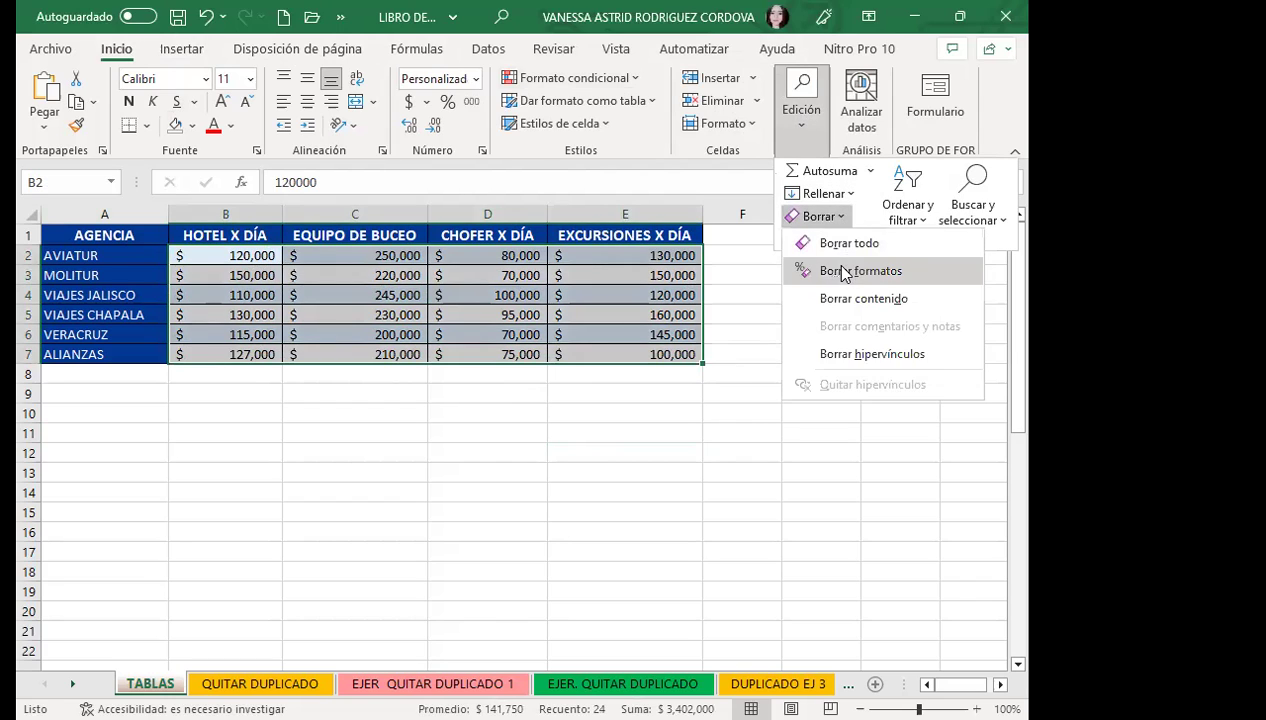
left_click(839, 271)
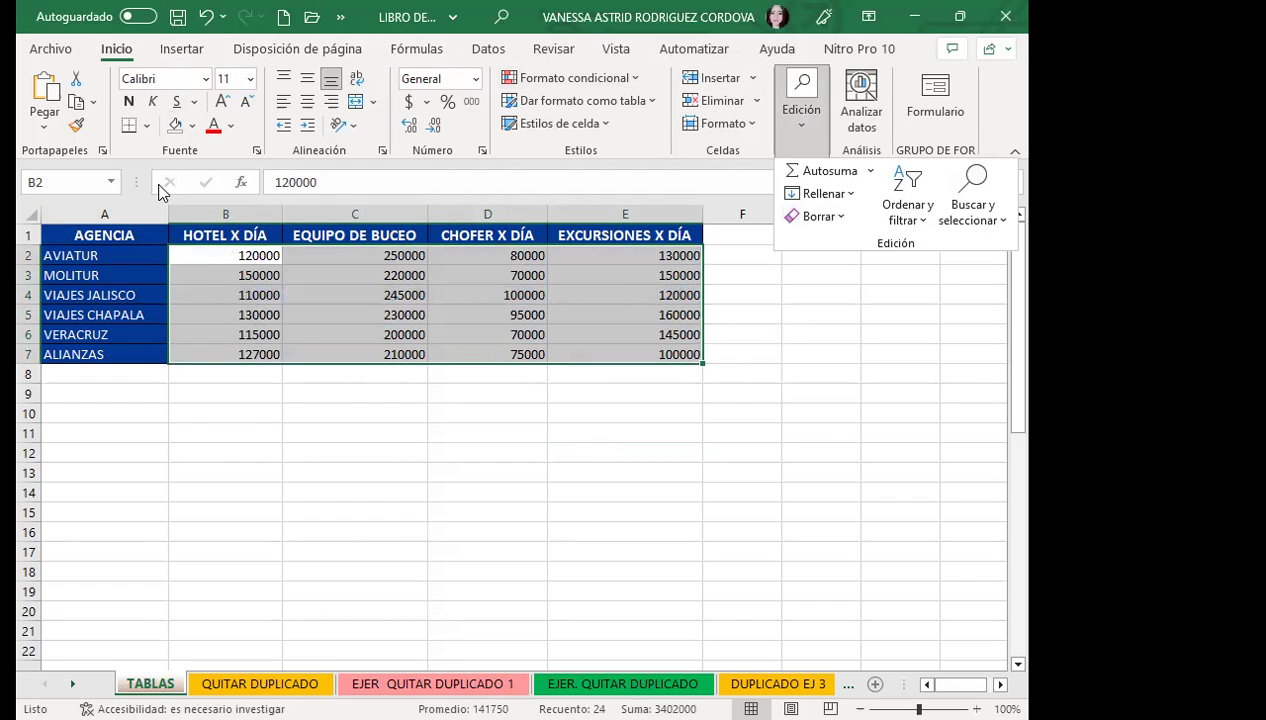
left_click(147, 126)
left_click(147, 324)
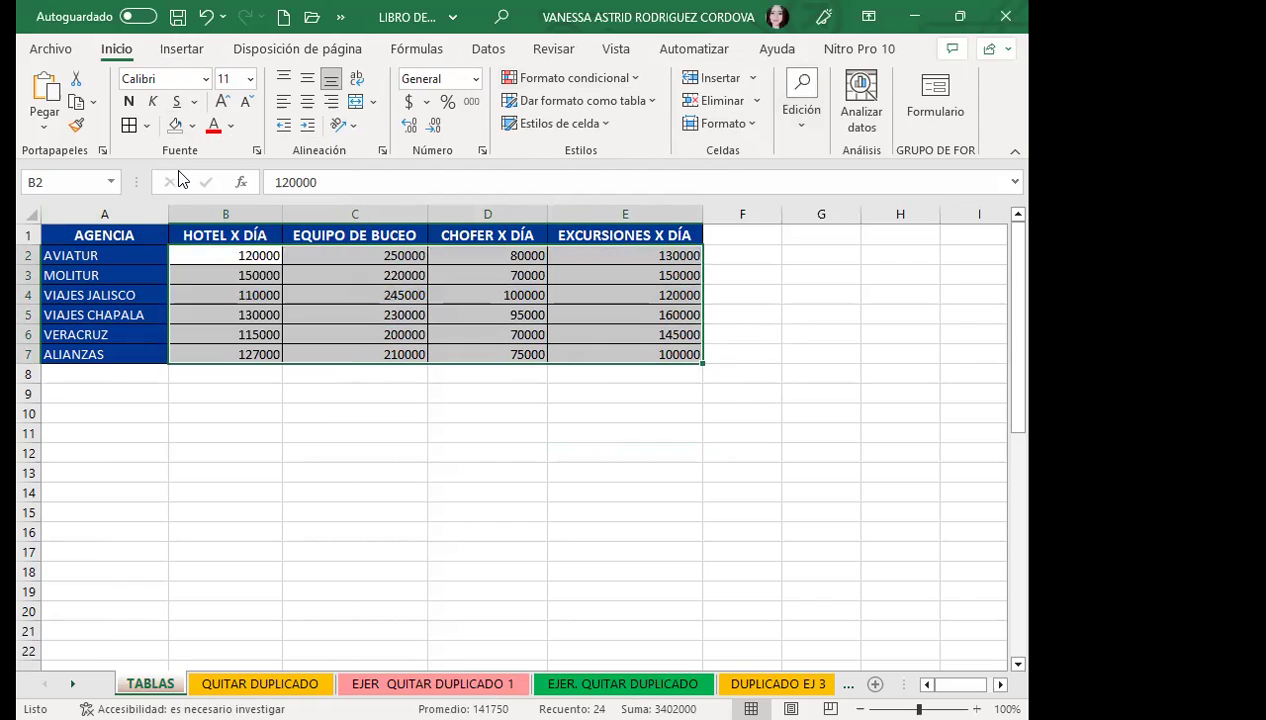
left_click(409, 101)
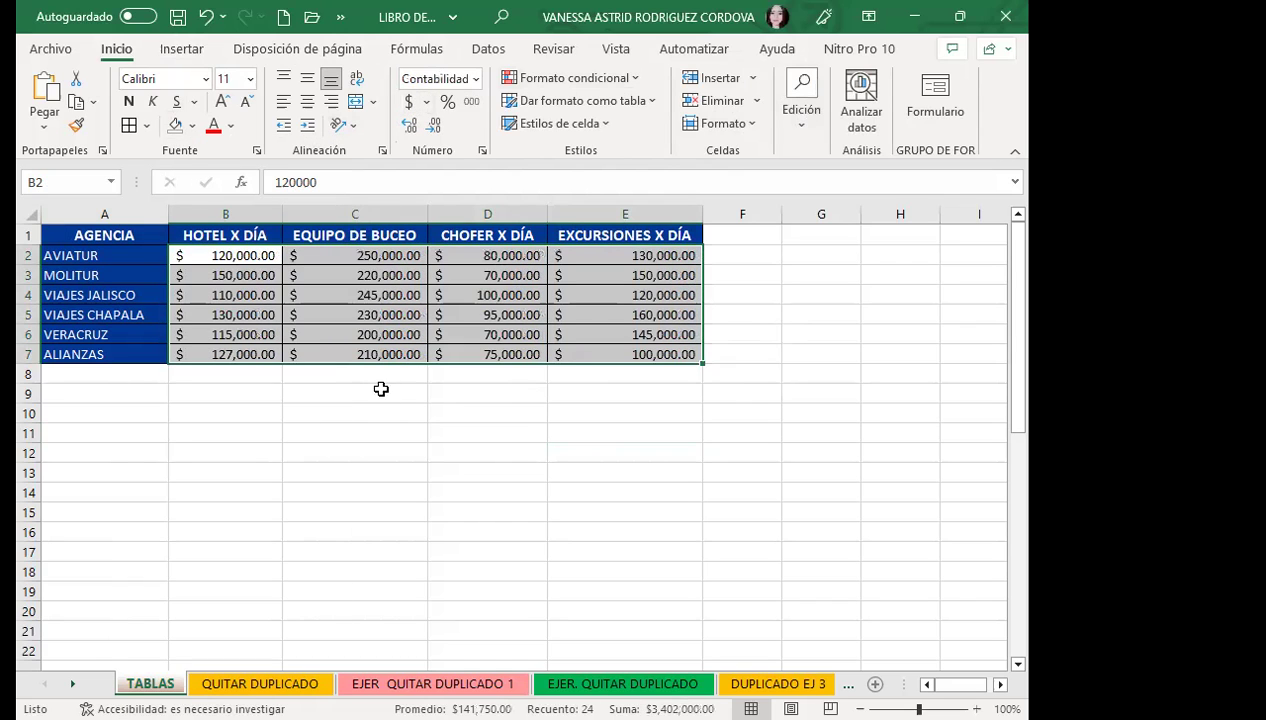
Step: Clear all formatting from the whole data block A1:E7
left_click(333, 359)
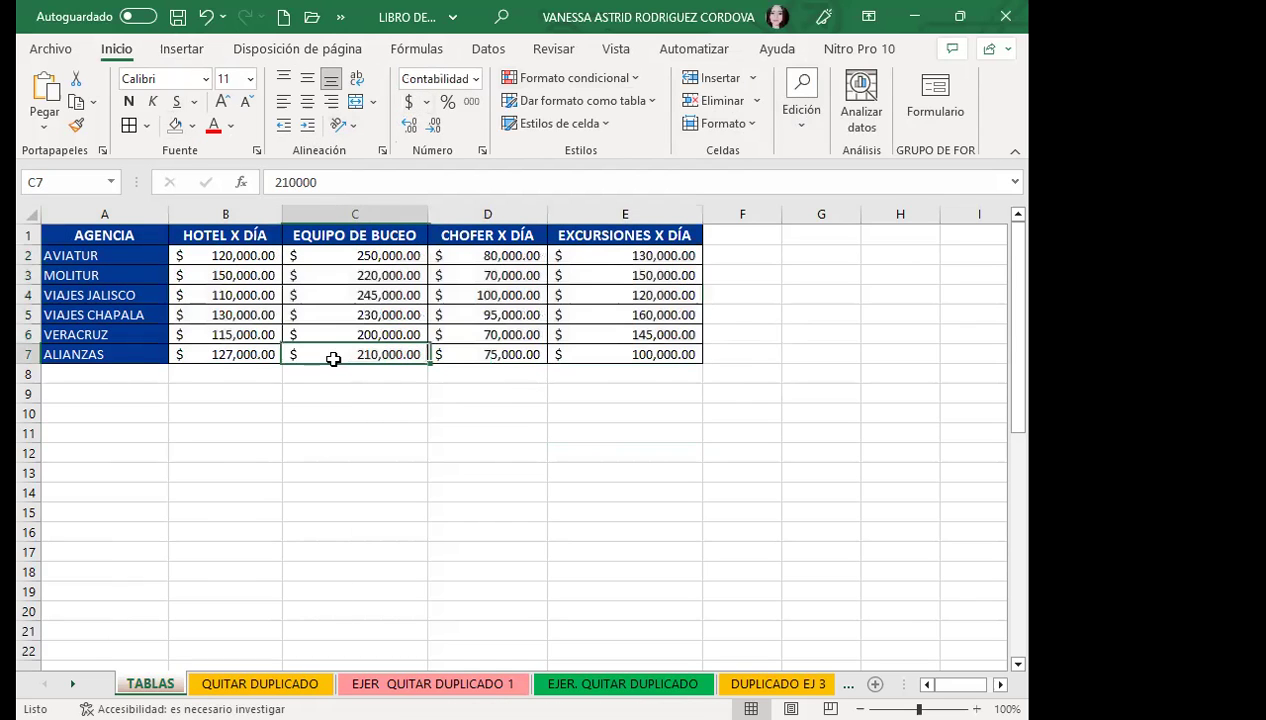
left_click(335, 432)
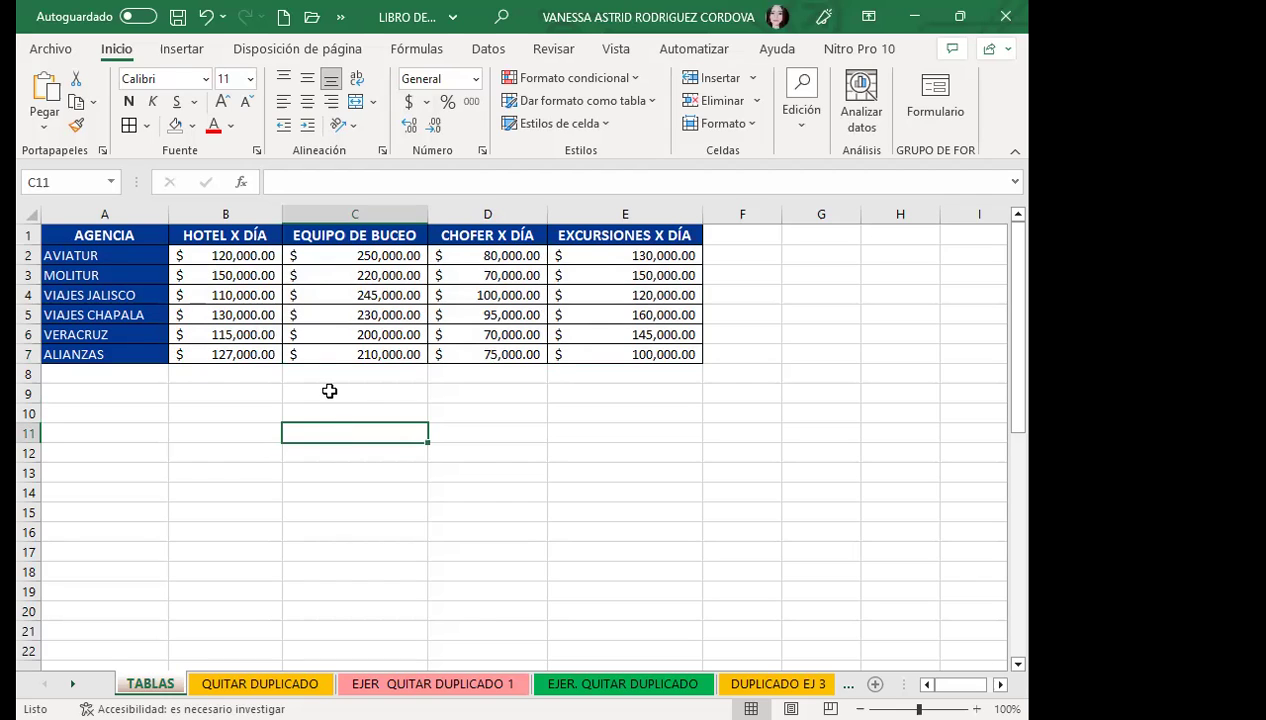
left_click(339, 314)
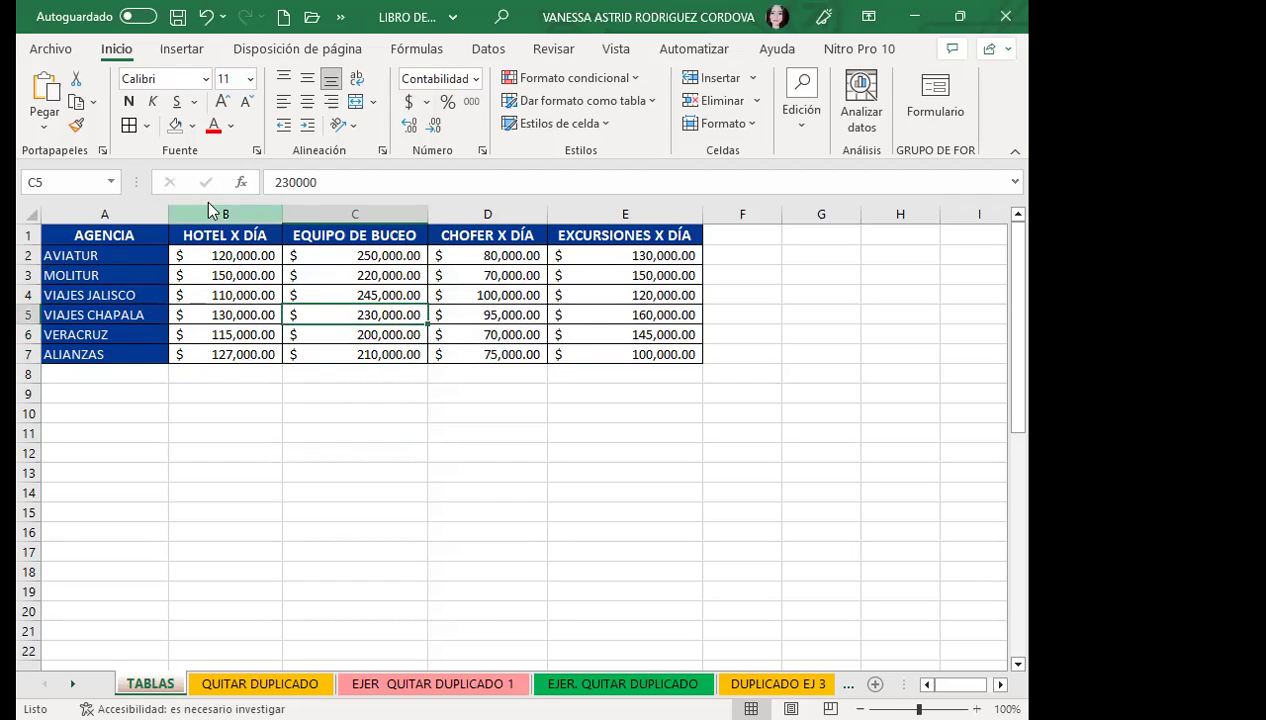
left_click(210, 290)
mouse_move(107, 234)
left_mouse_down()
mouse_move(620, 342)
mouse_move(622, 354)
left_mouse_up()
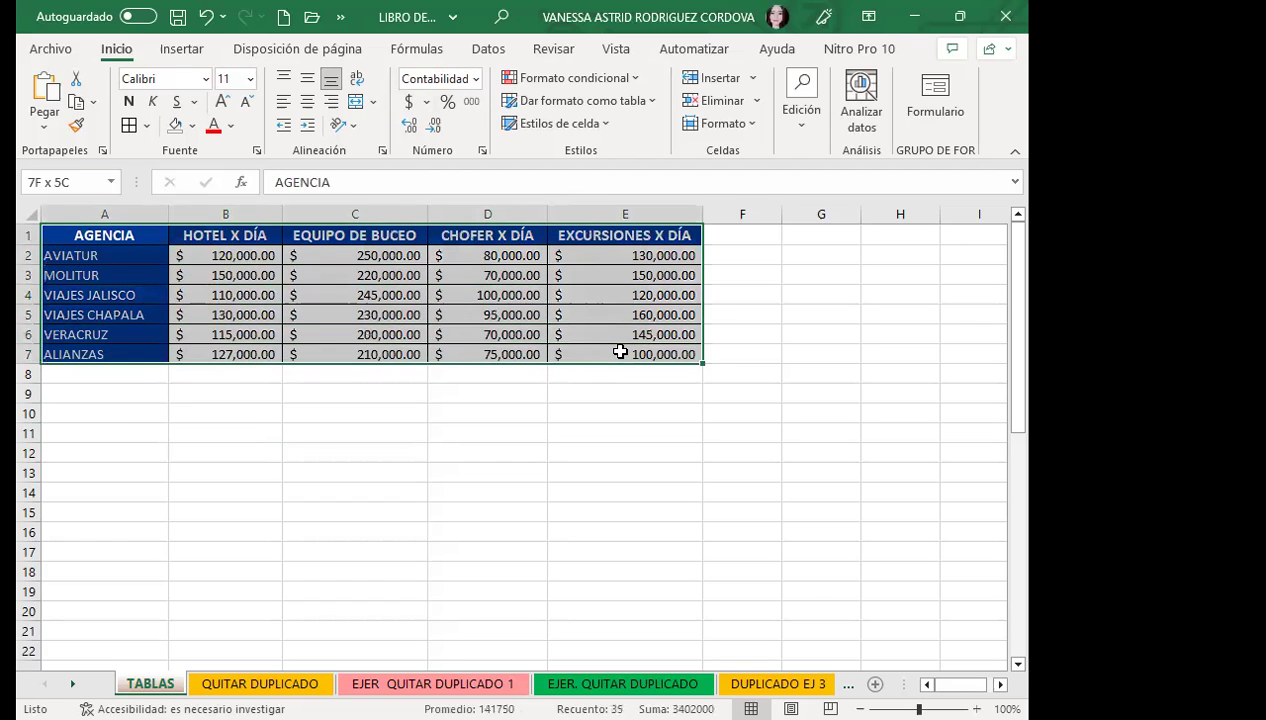
left_click(804, 137)
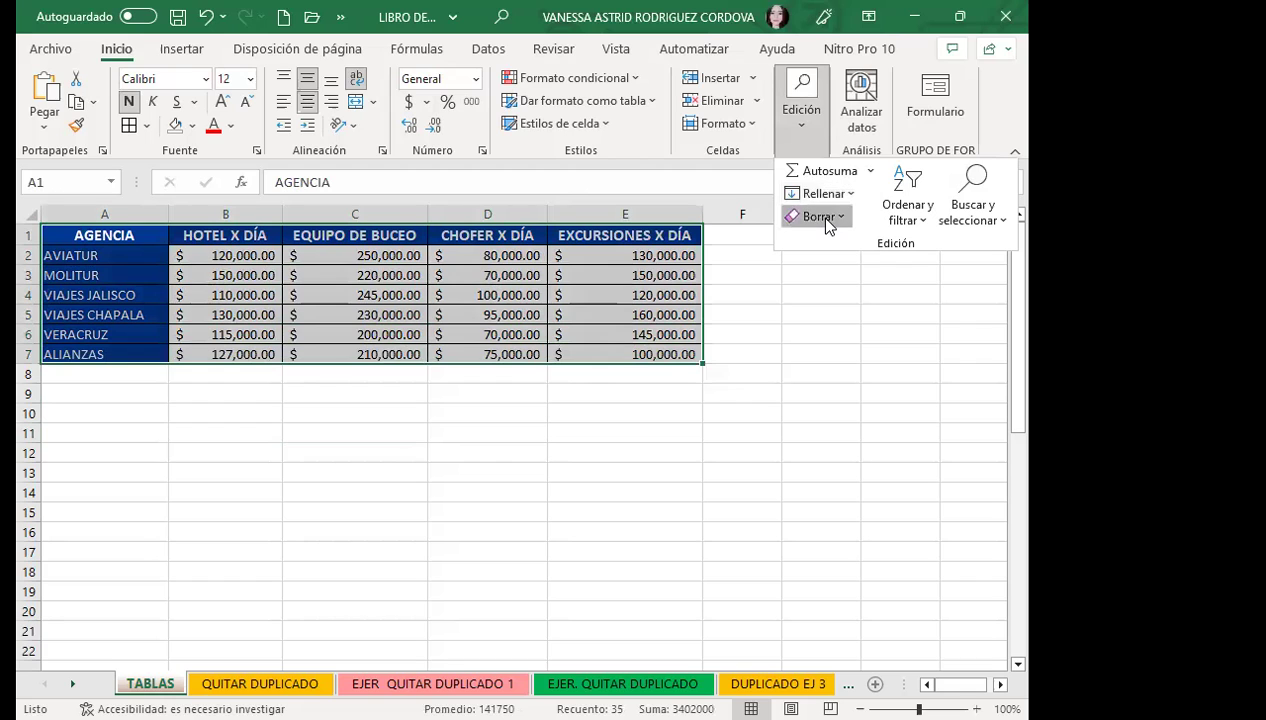
left_click(816, 216)
left_click(824, 271)
left_click(226, 292)
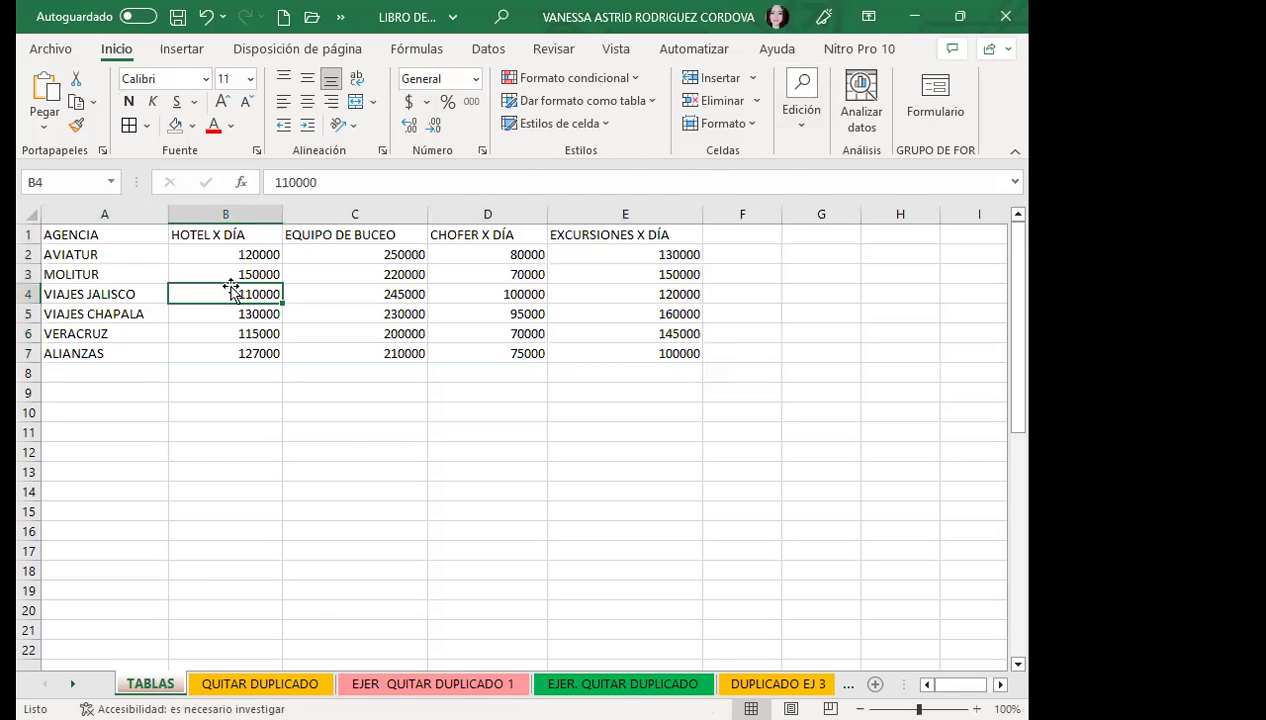
left_click(195, 52)
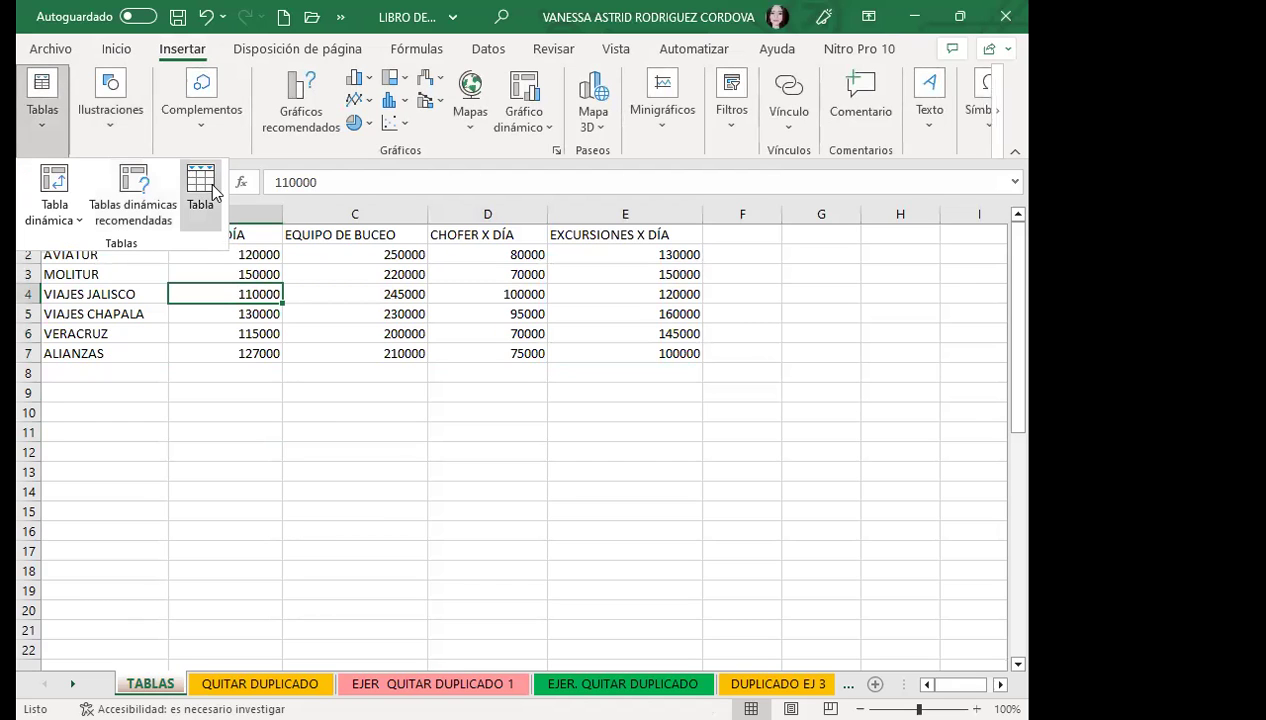
Step: Create a table from $A$1:$E$7 with the first row as headers
key("Return")
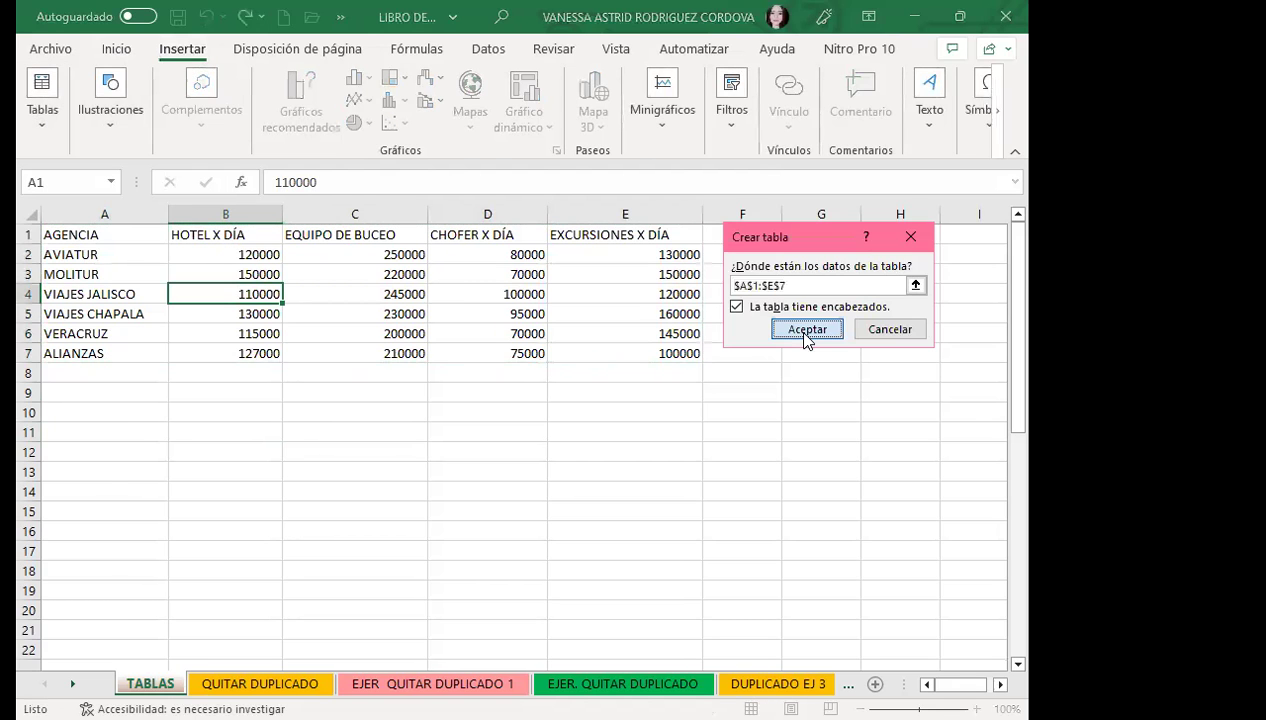
left_click(800, 333)
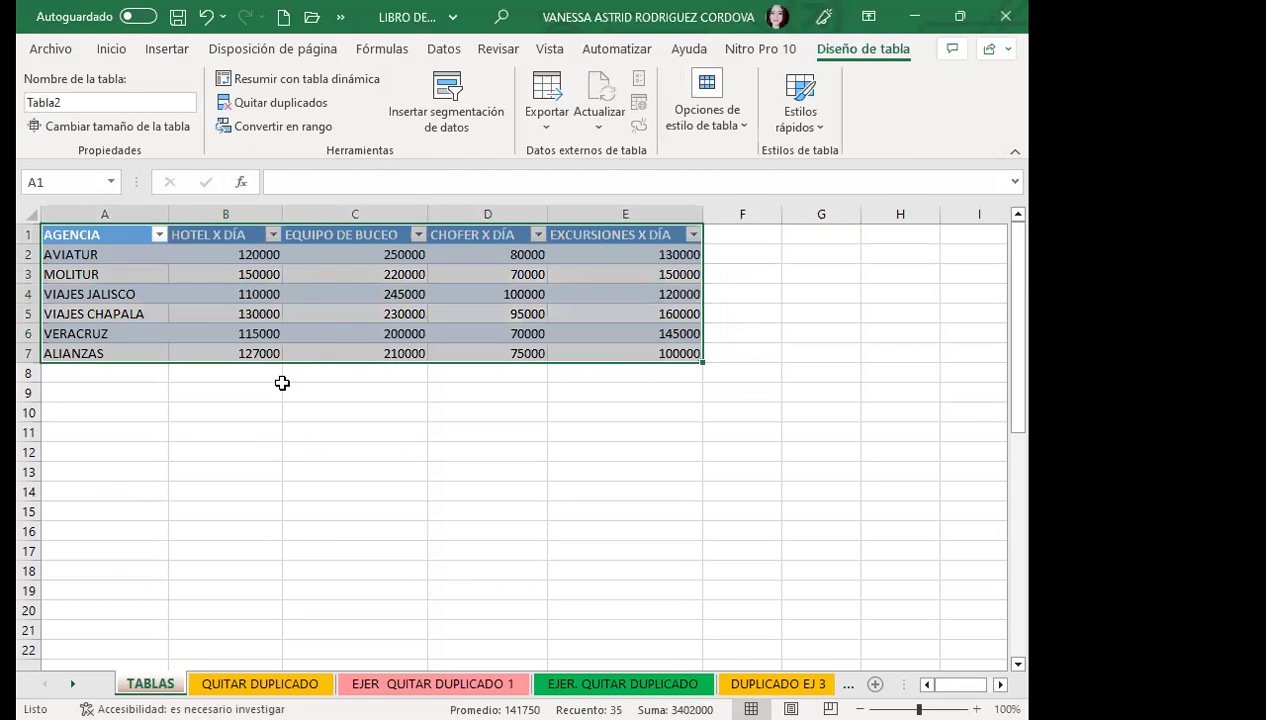
left_click(358, 301)
left_click_drag(358, 301, 360, 305)
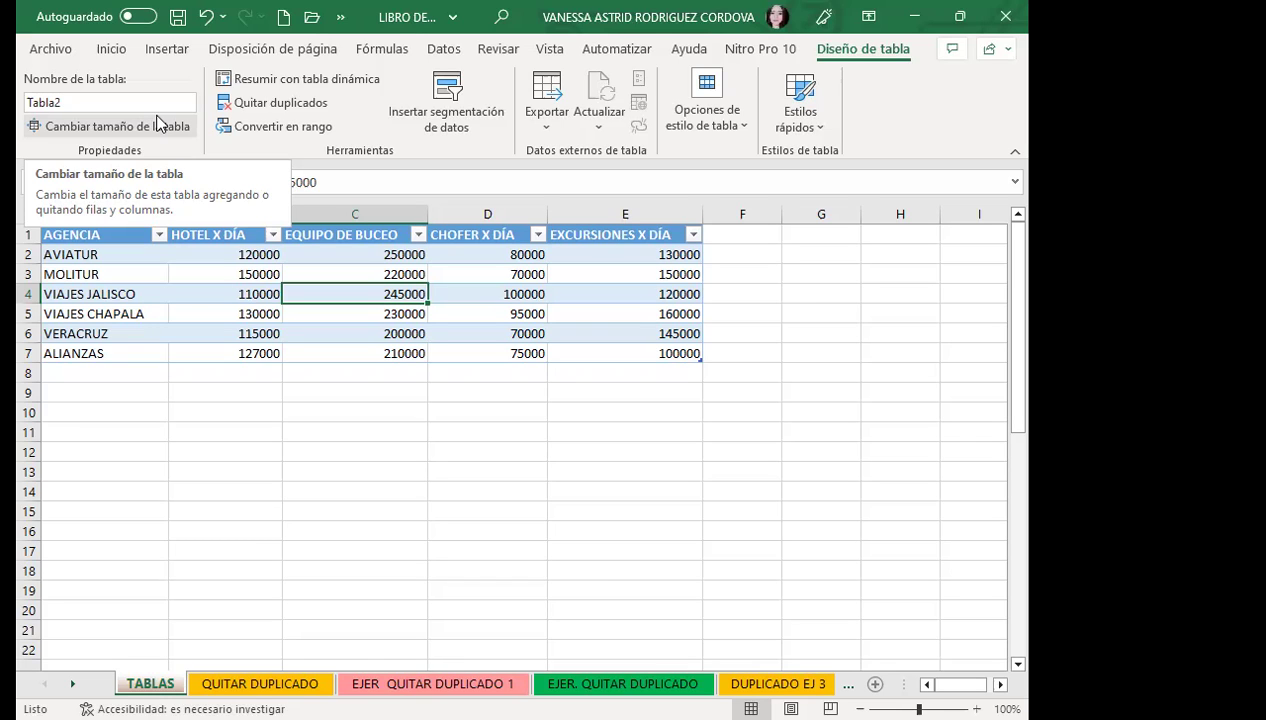
left_click(157, 122)
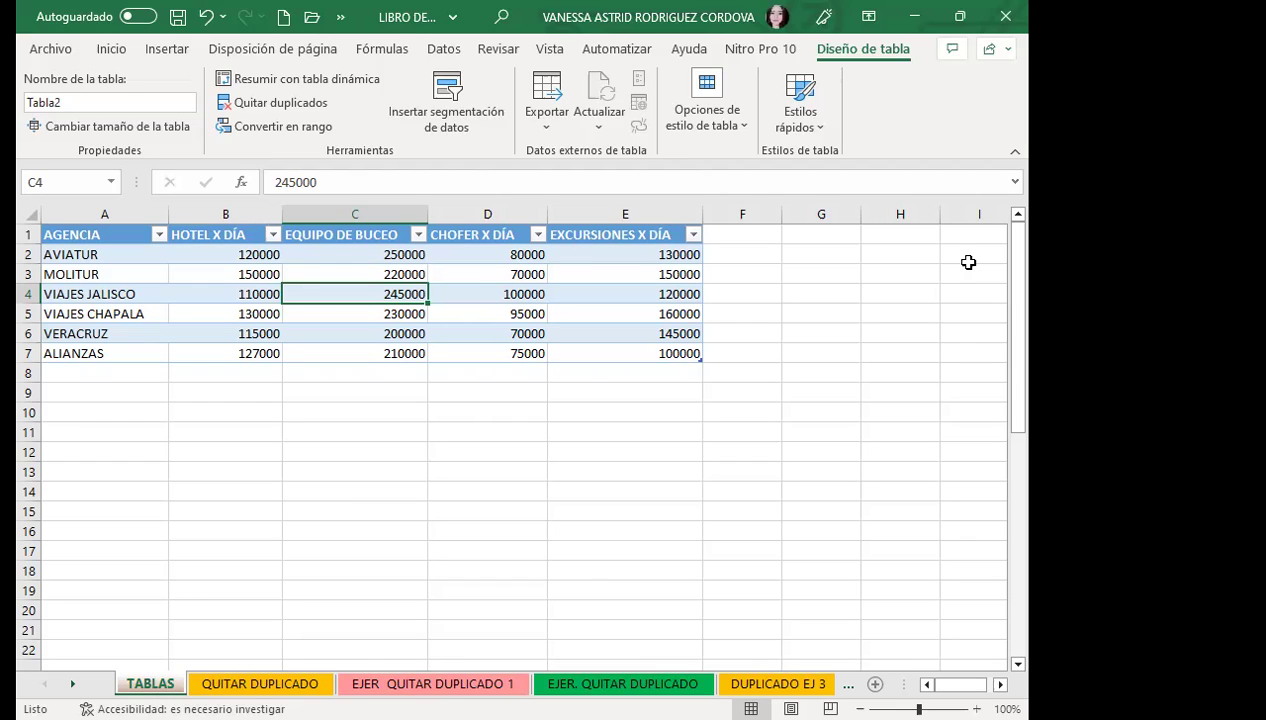
left_click(117, 128)
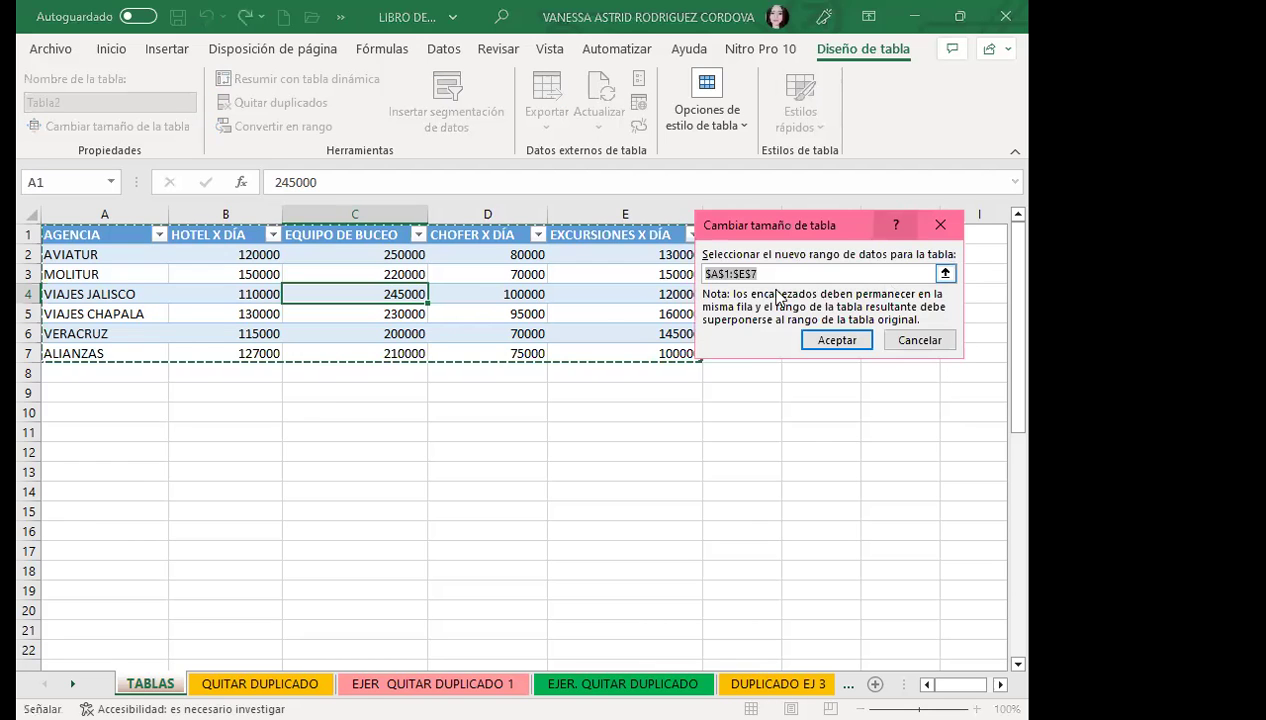
left_click(940, 228)
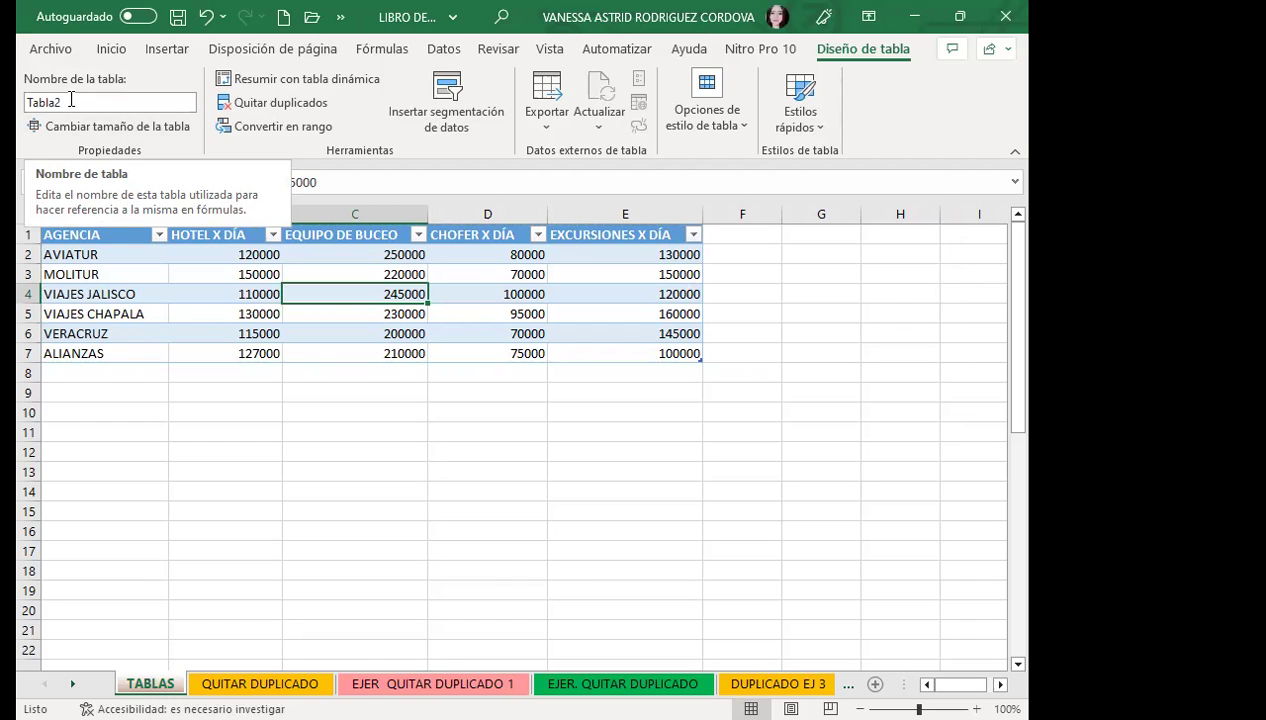
Step: Hide the header filter arrows and rename Tabla2 to the user's first name
key("ctrl+shift+l")
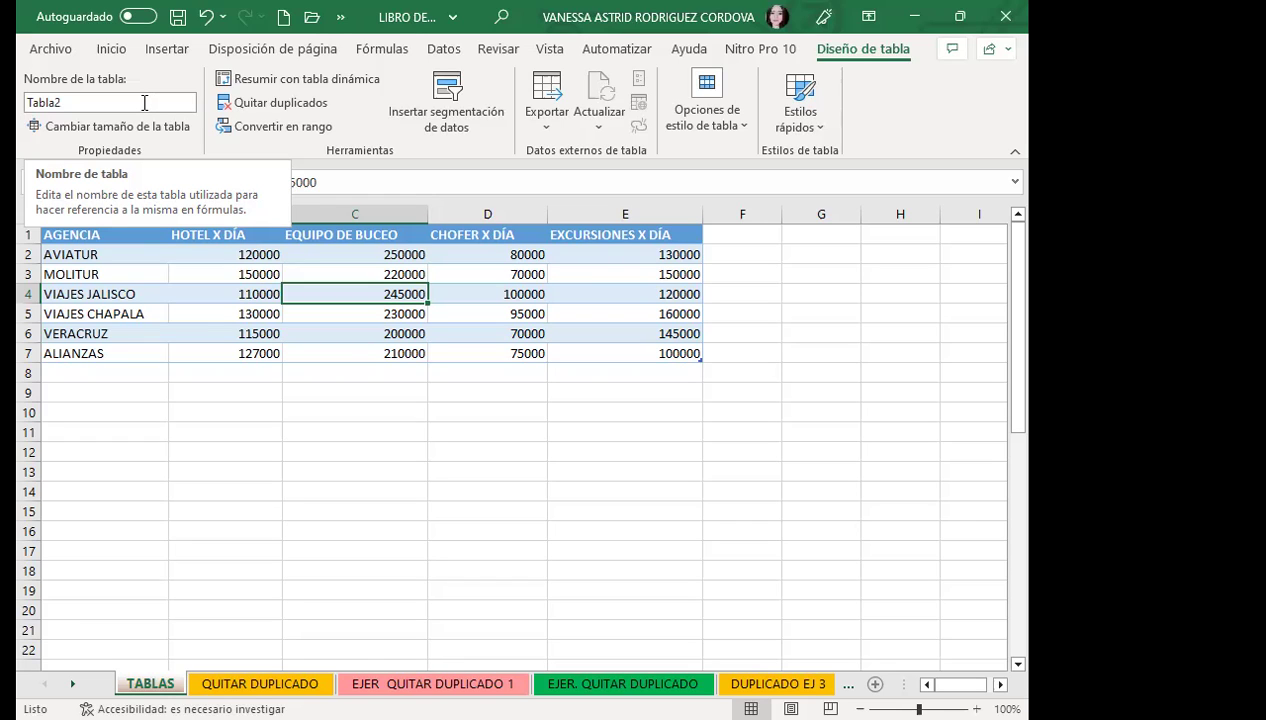
left_click(144, 103)
type("VANESSA")
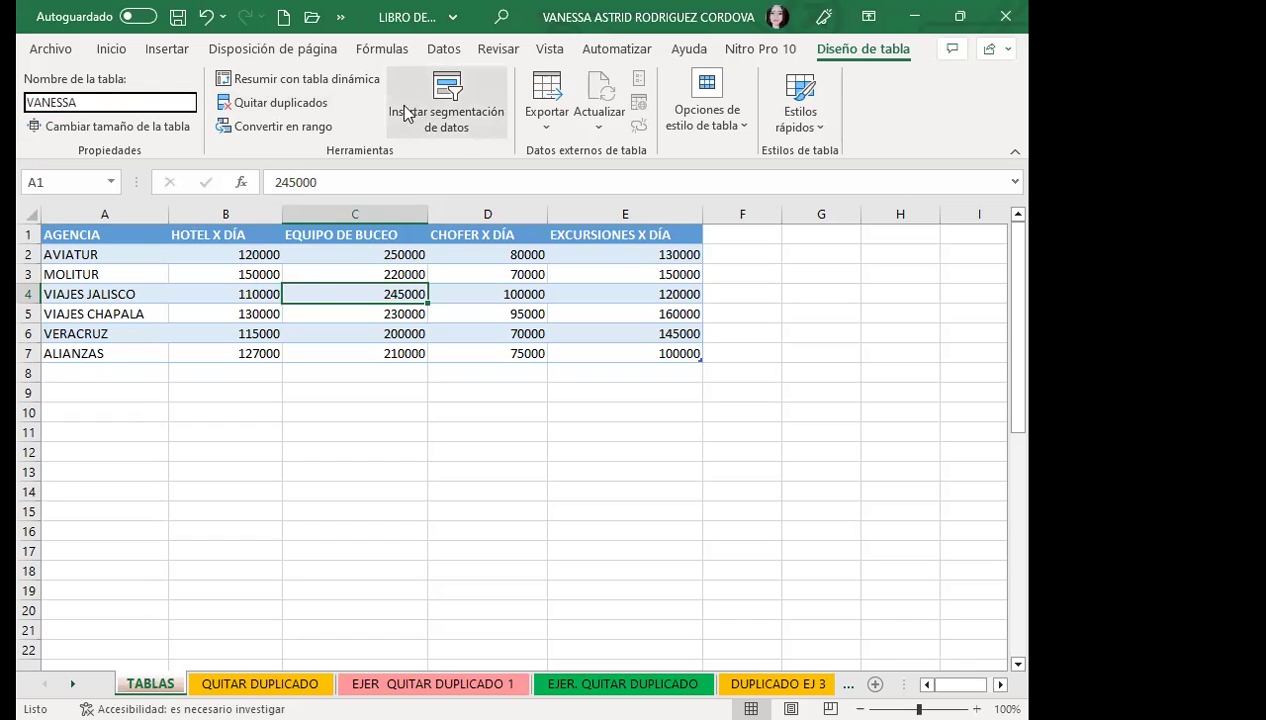
left_click(172, 391)
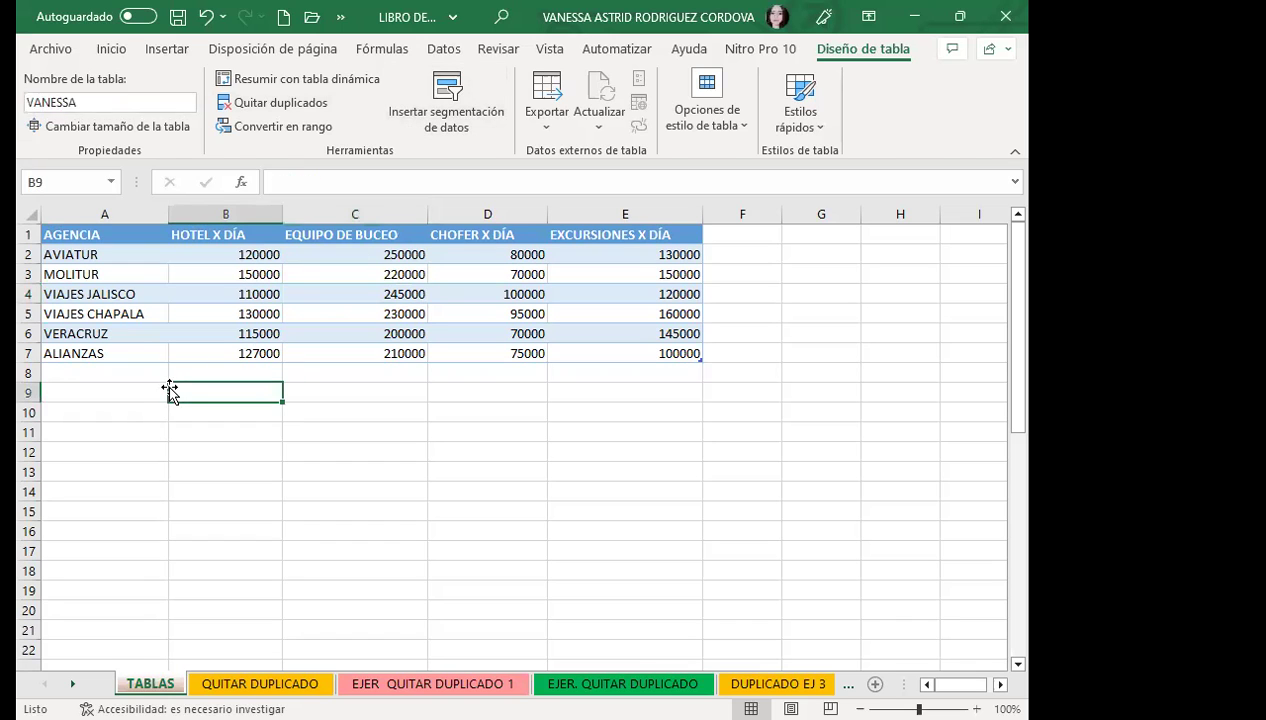
left_click(238, 311)
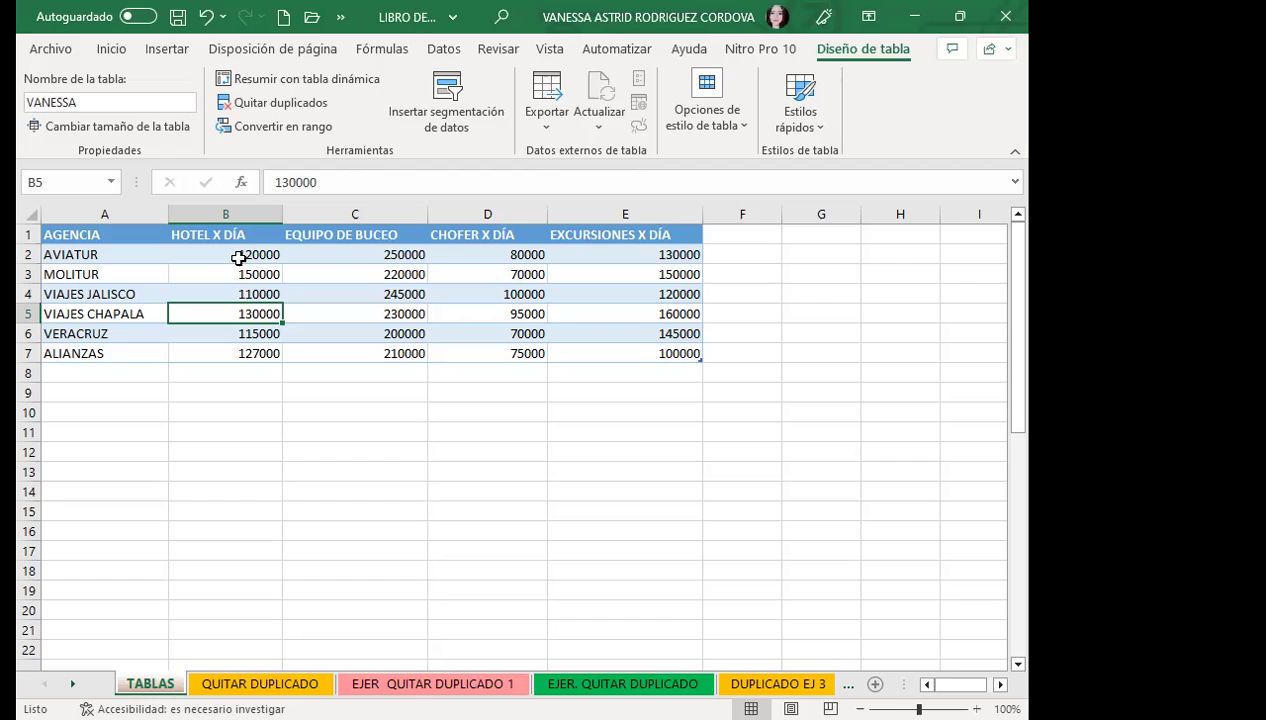
left_click(111, 97)
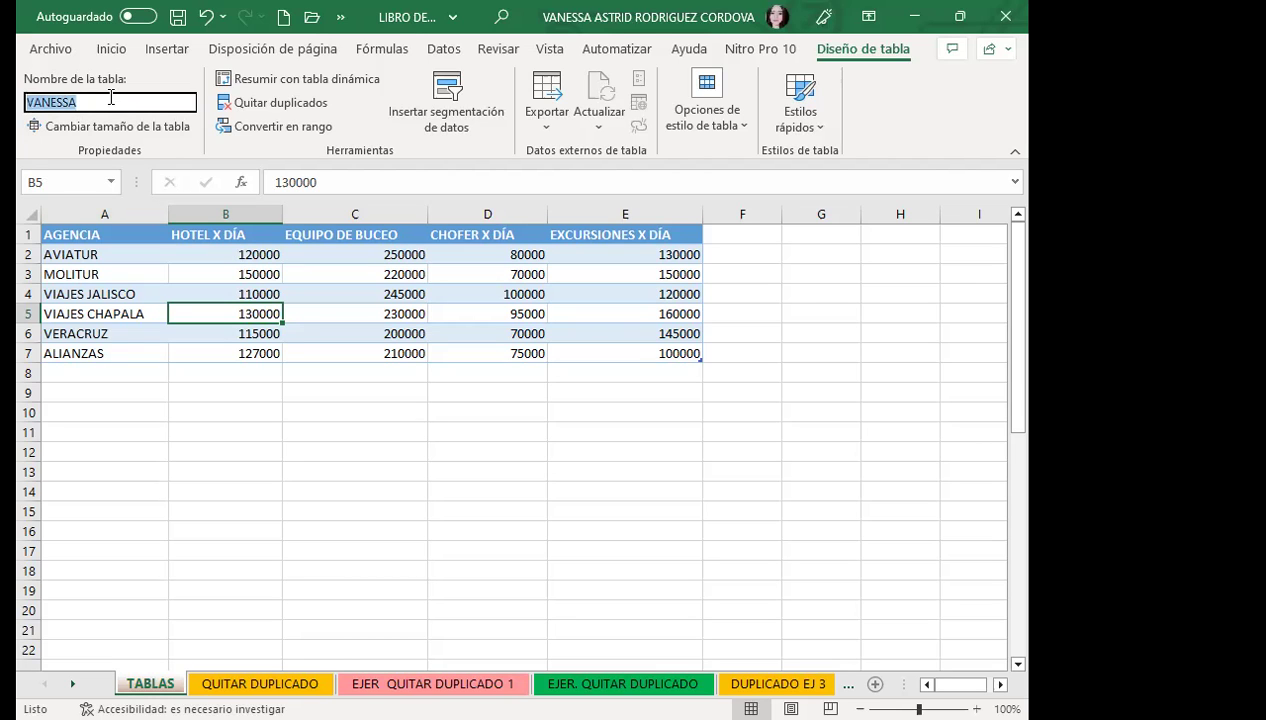
left_click(156, 355)
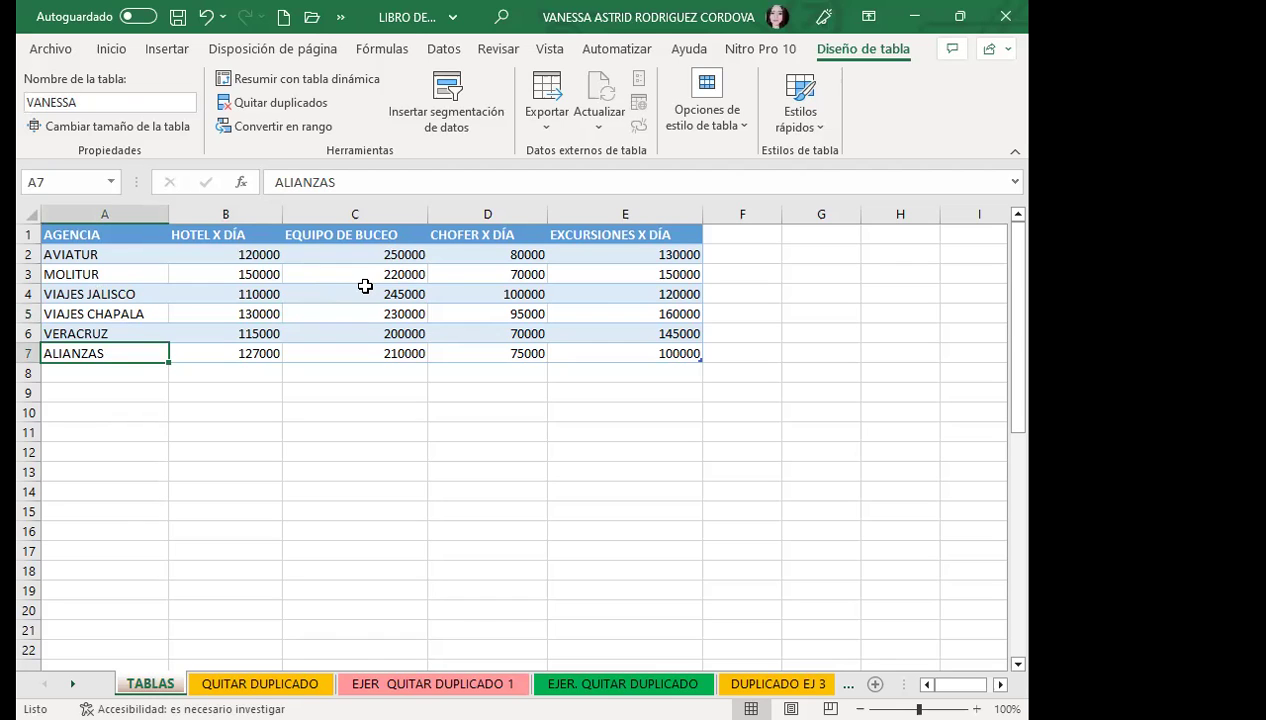
left_click(333, 446)
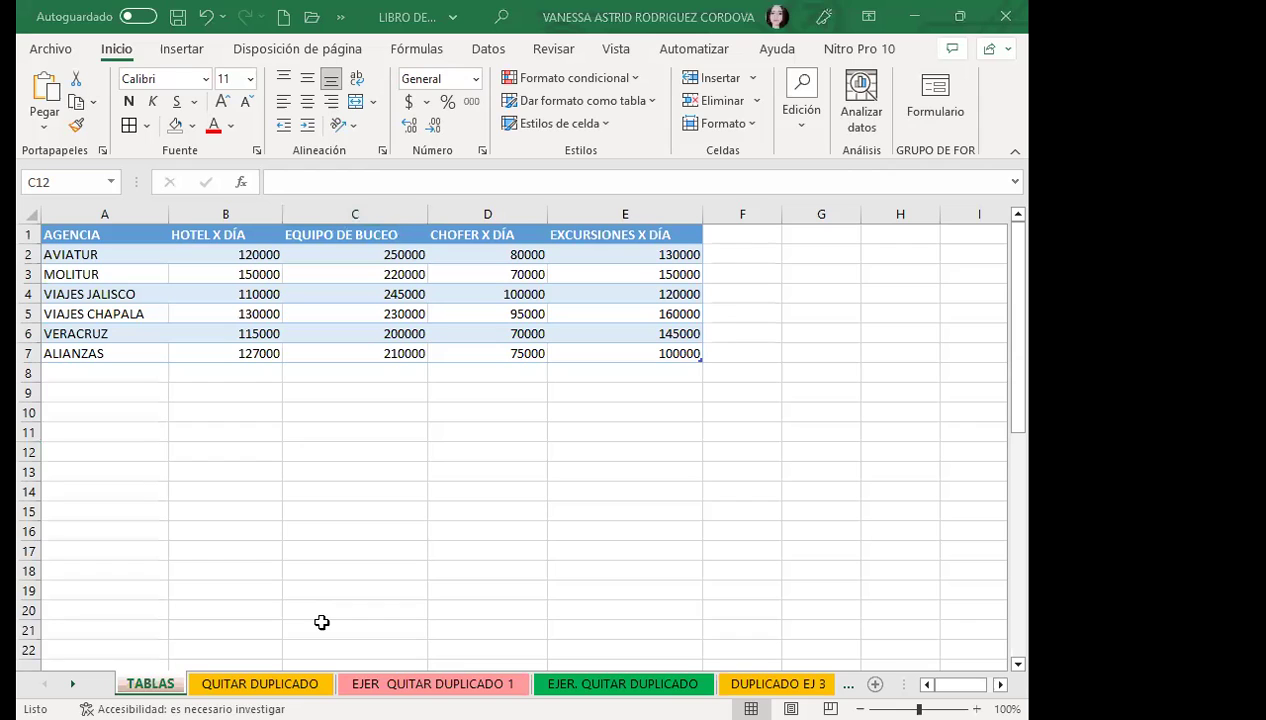
left_click(329, 355)
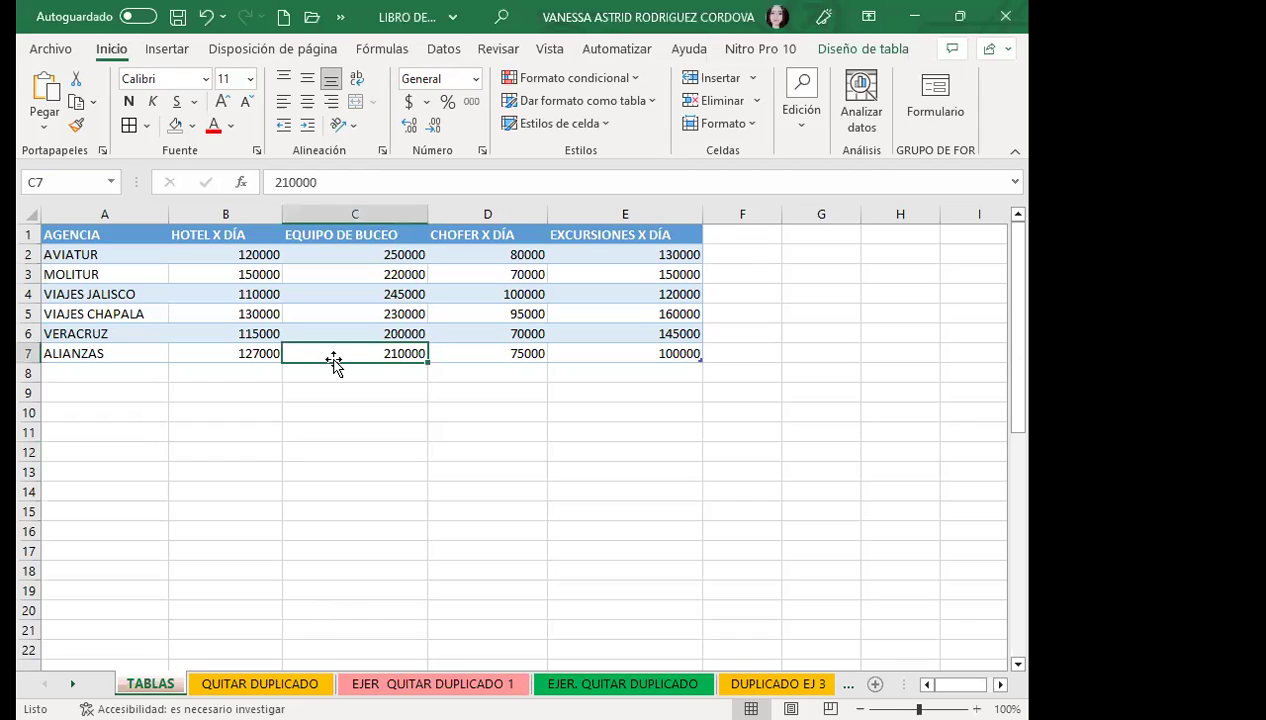
left_click(357, 314)
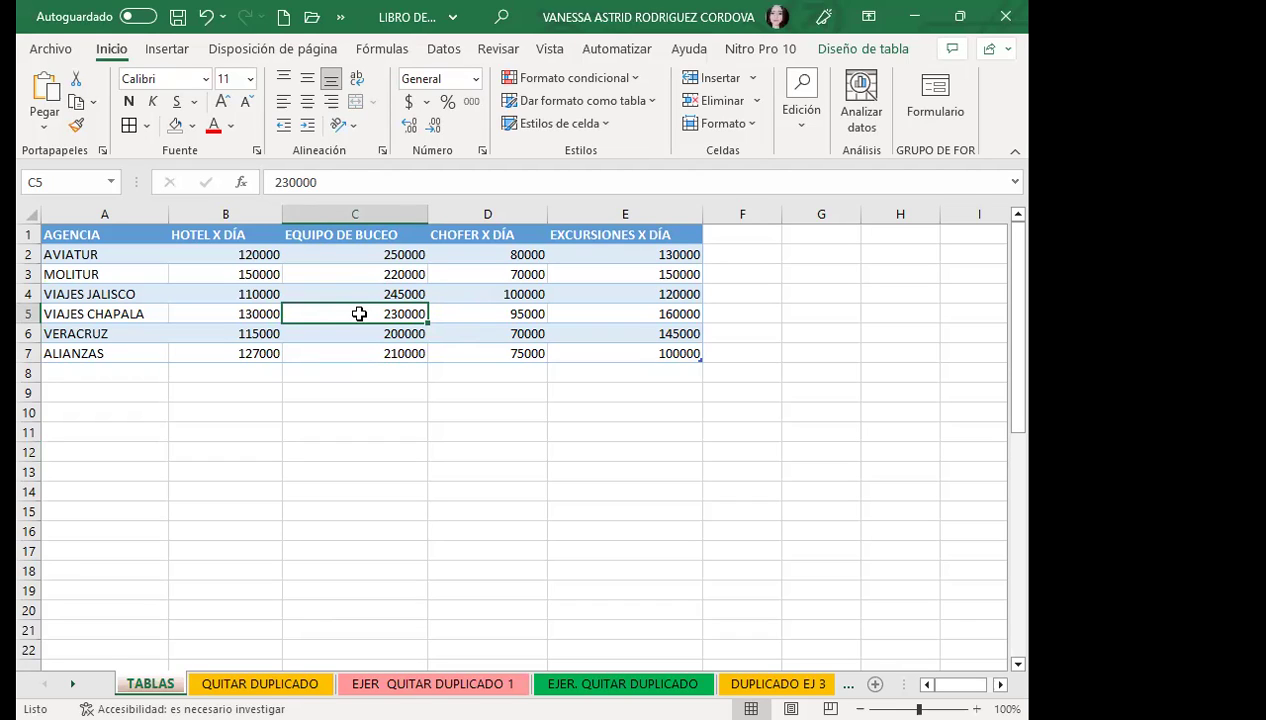
Step: Select the lower agency range A23:E29 and open the Format as Table style gallery
scroll(333, 420, "down", 5)
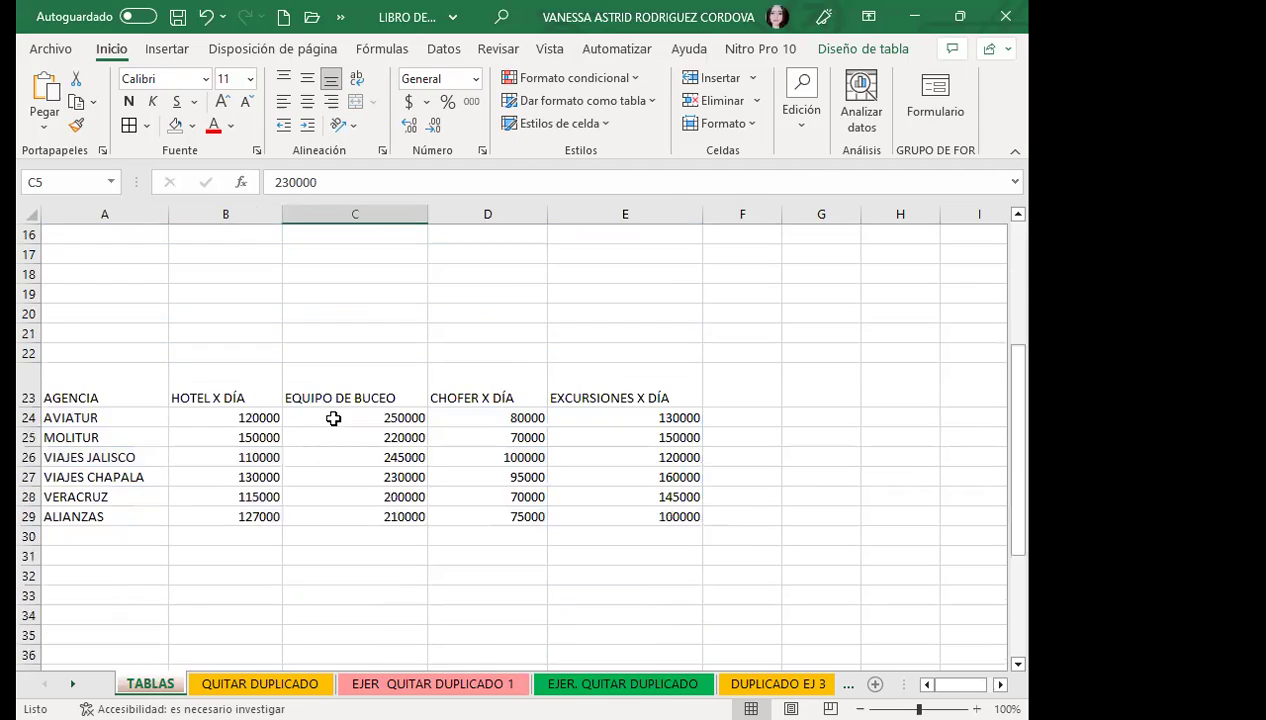
scroll(334, 416, "down", 2)
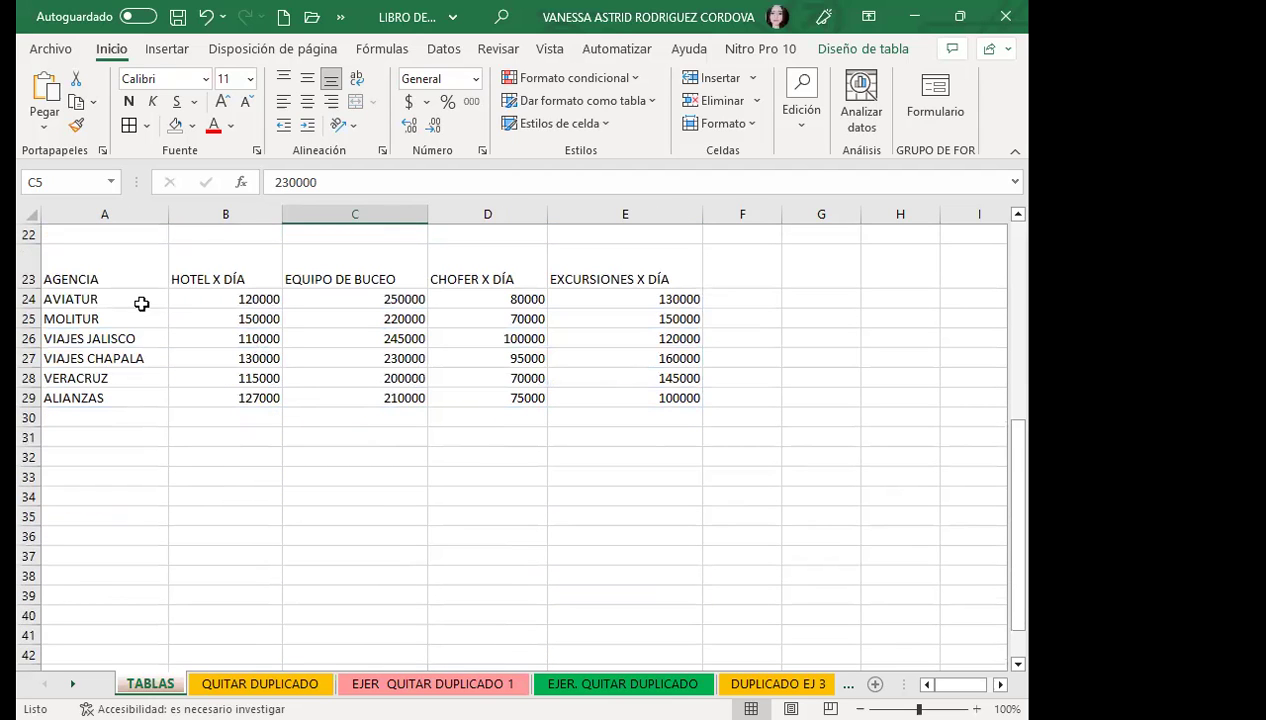
mouse_move(104, 272)
left_mouse_down()
mouse_move(553, 327)
mouse_move(618, 397)
left_mouse_up()
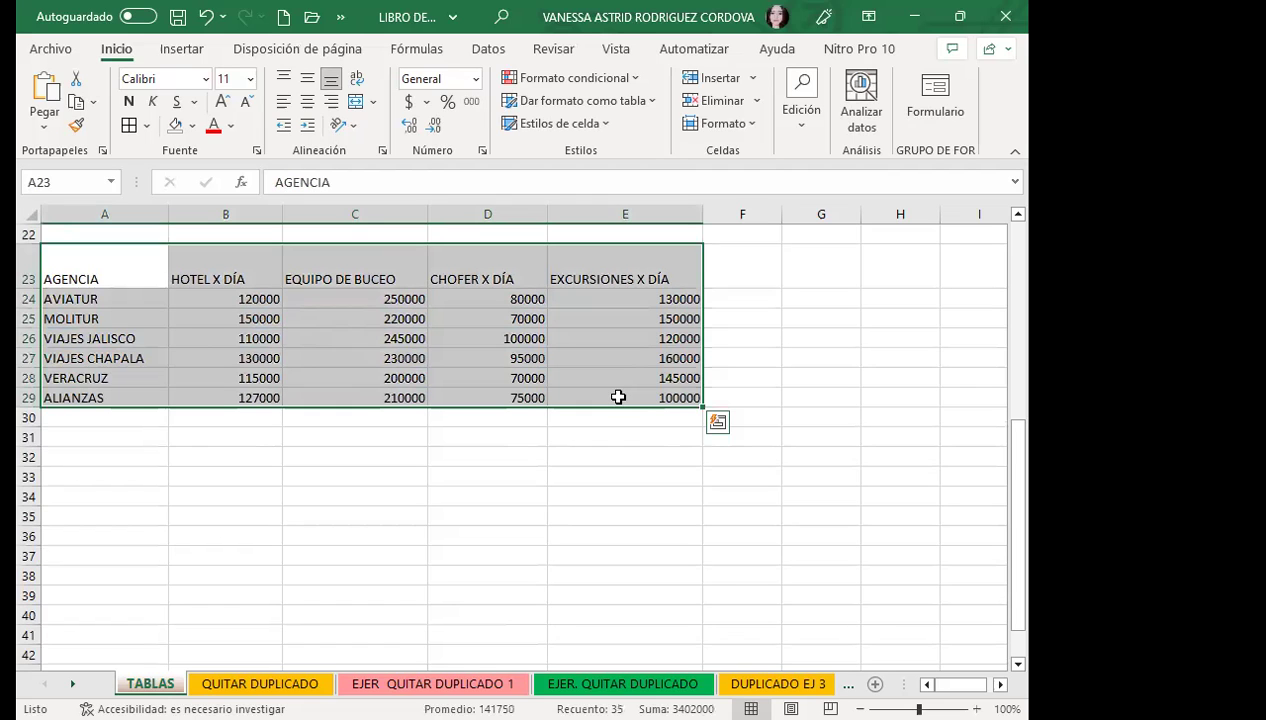
left_click(180, 58)
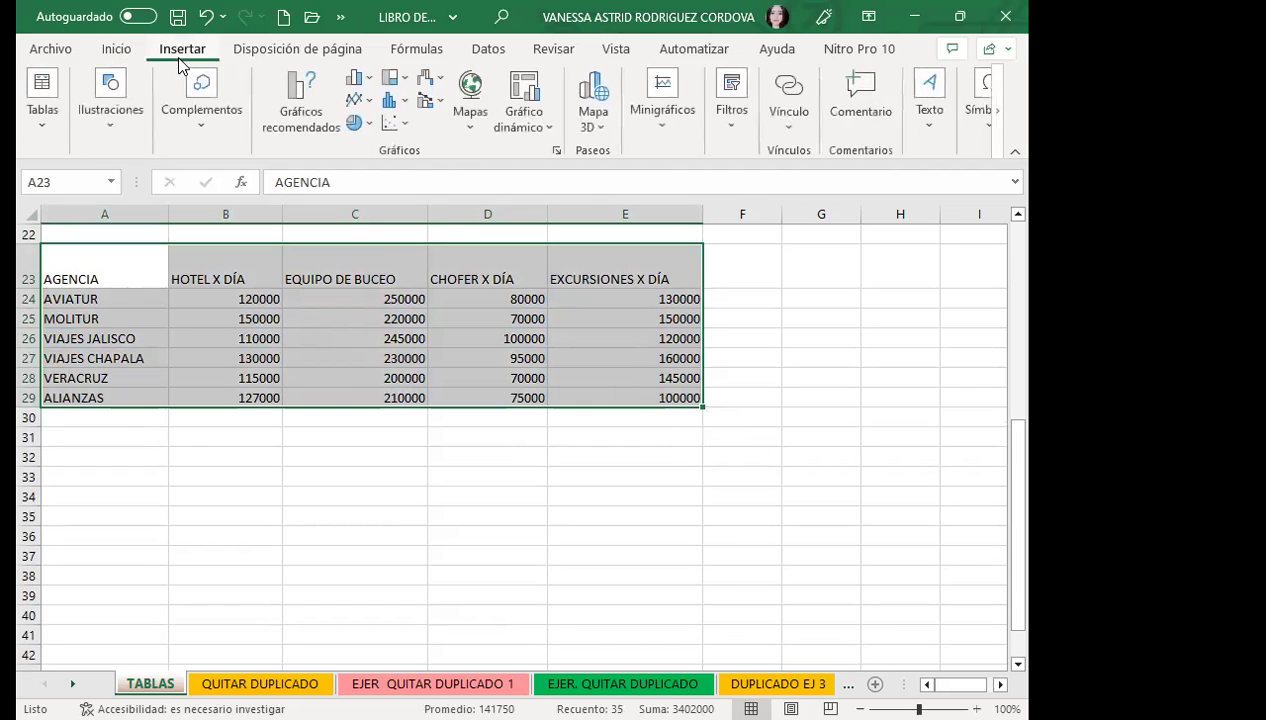
left_click(58, 145)
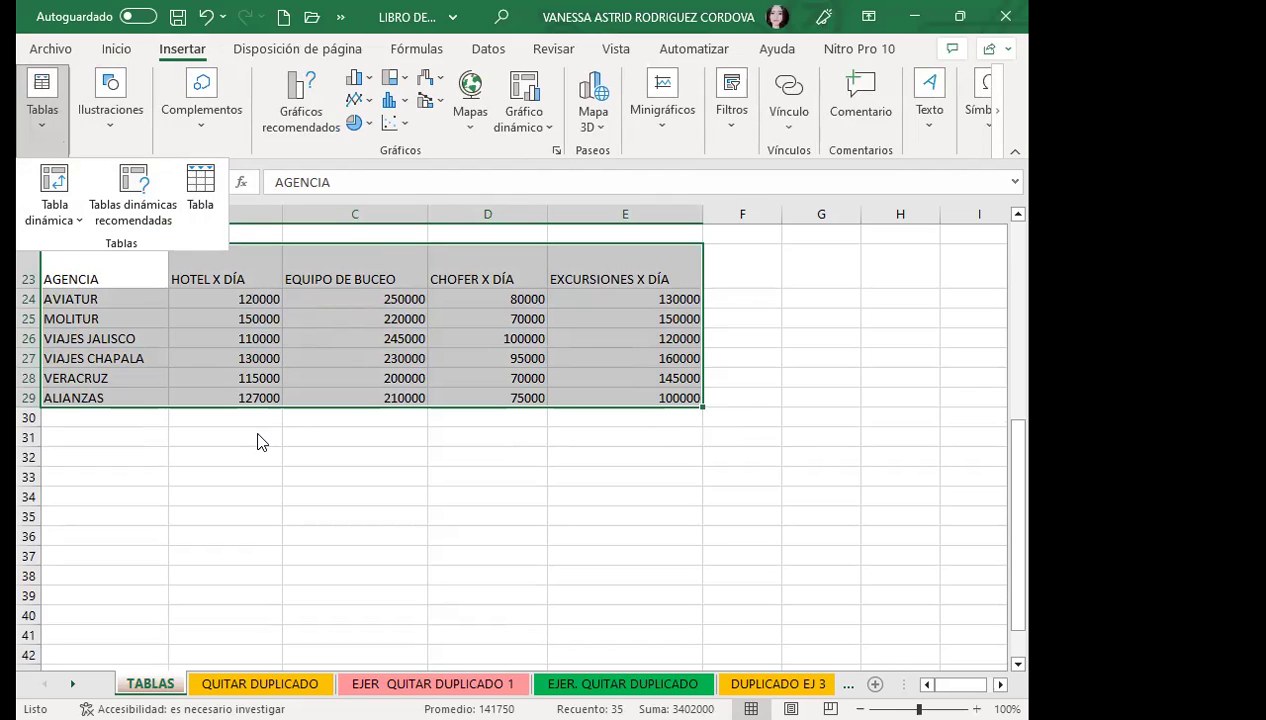
left_click(88, 299)
mouse_move(107, 260)
left_mouse_down()
mouse_move(636, 357)
mouse_move(666, 391)
left_mouse_up()
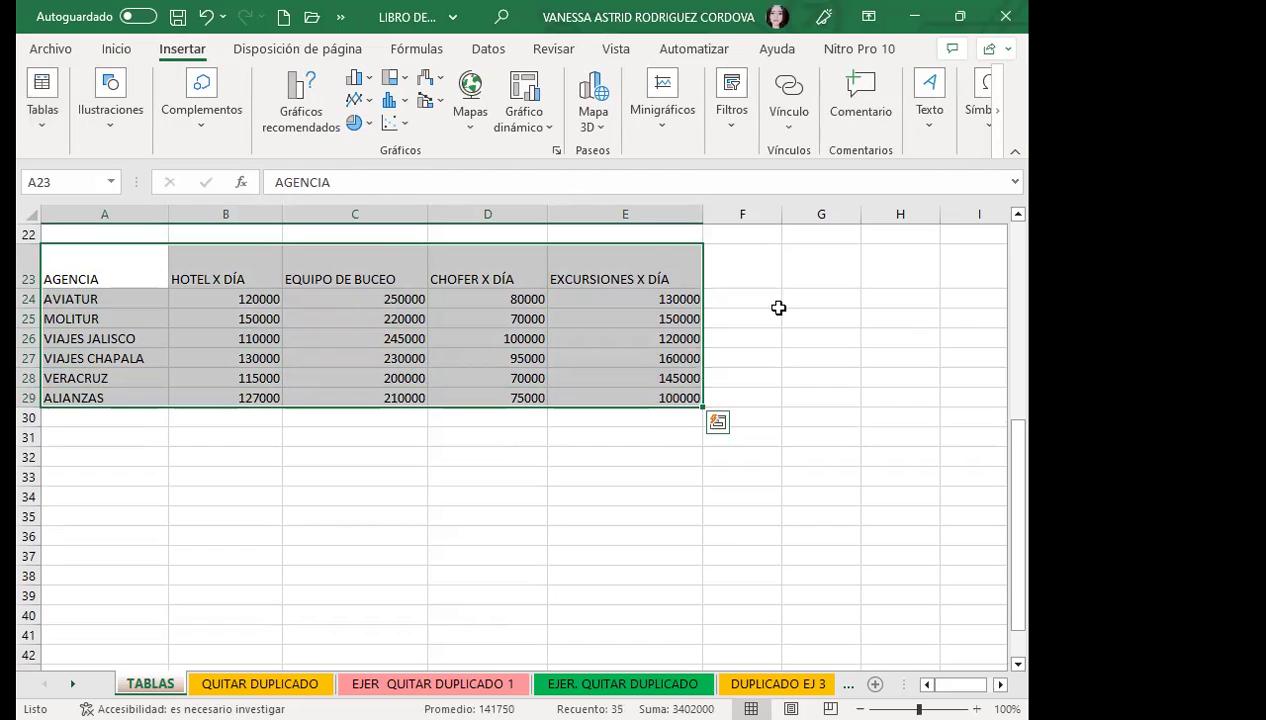
left_click(116, 48)
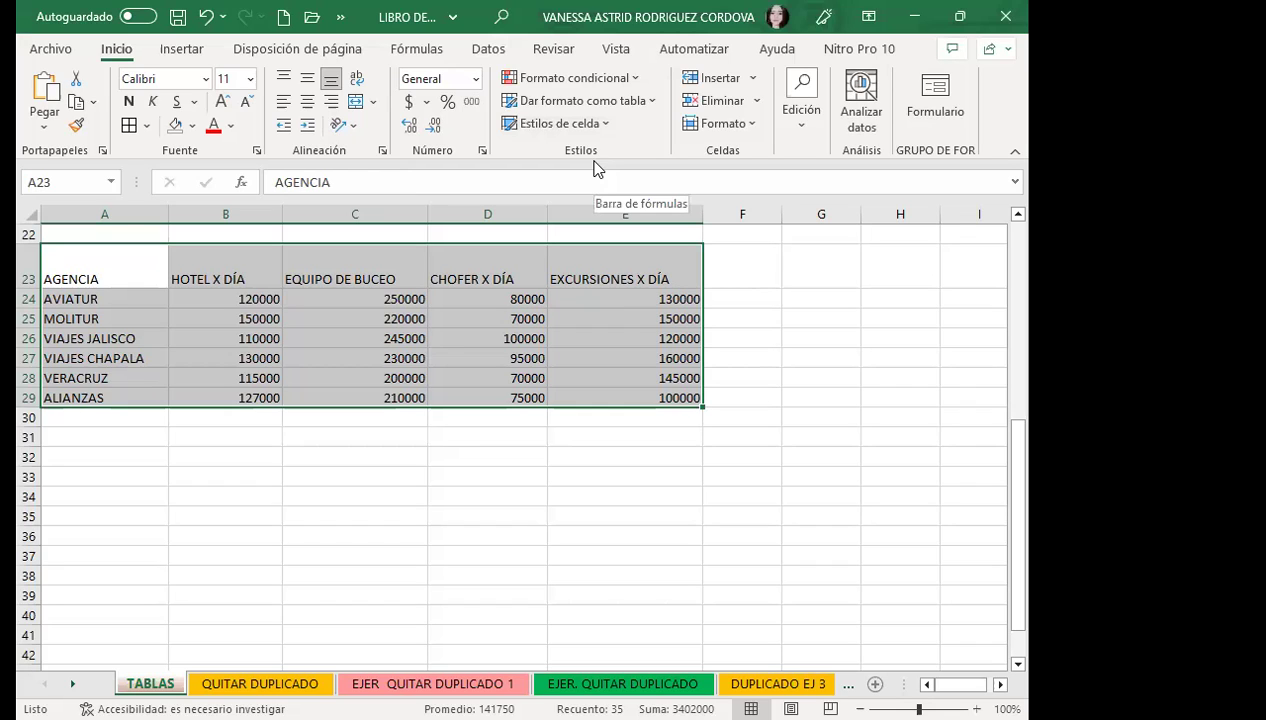
left_click(659, 102)
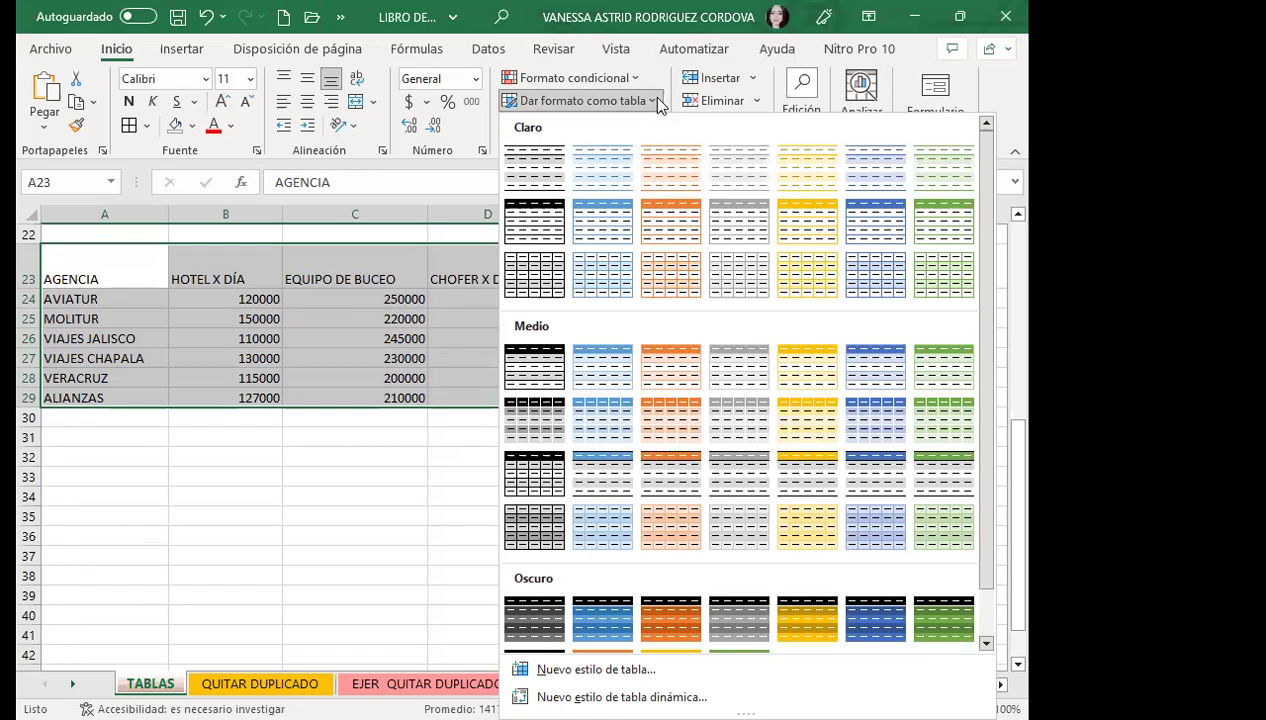
Step: Close the style gallery without choosing a style and reselect A23:E29
left_click(659, 102)
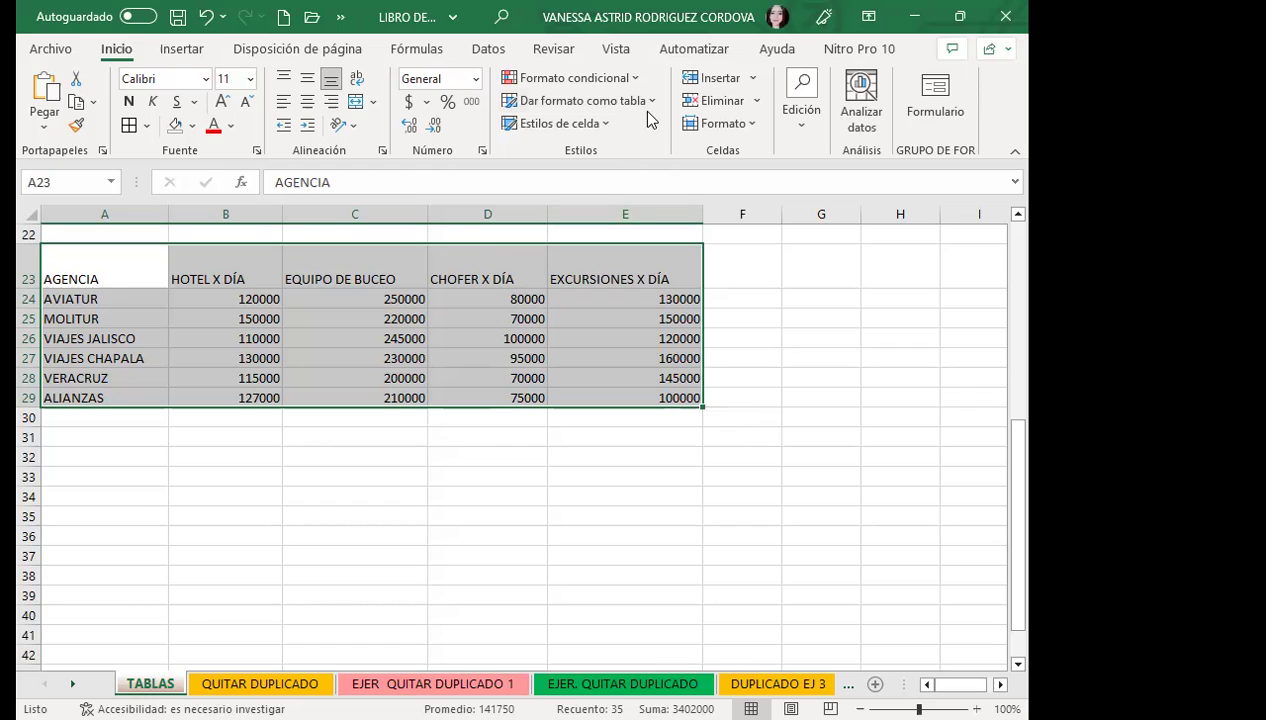
left_click(648, 103)
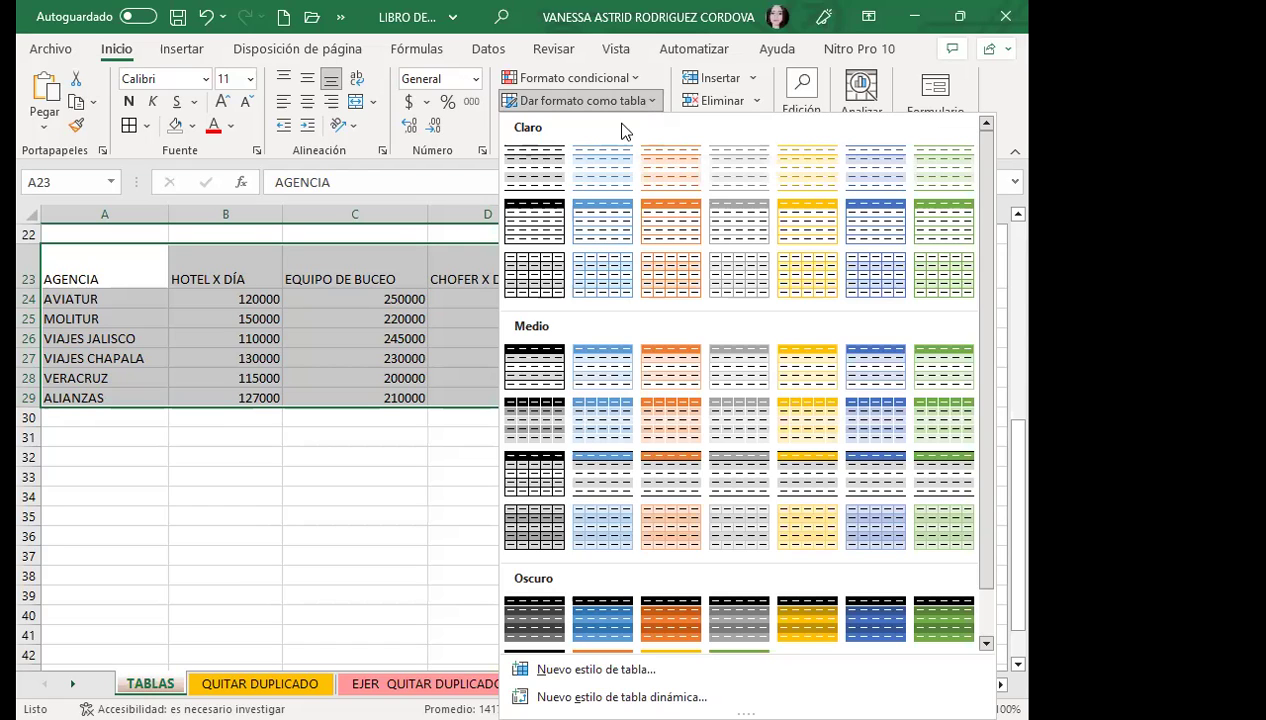
left_click(375, 316)
mouse_move(88, 265)
left_mouse_down()
mouse_move(642, 375)
mouse_move(636, 396)
left_mouse_up()
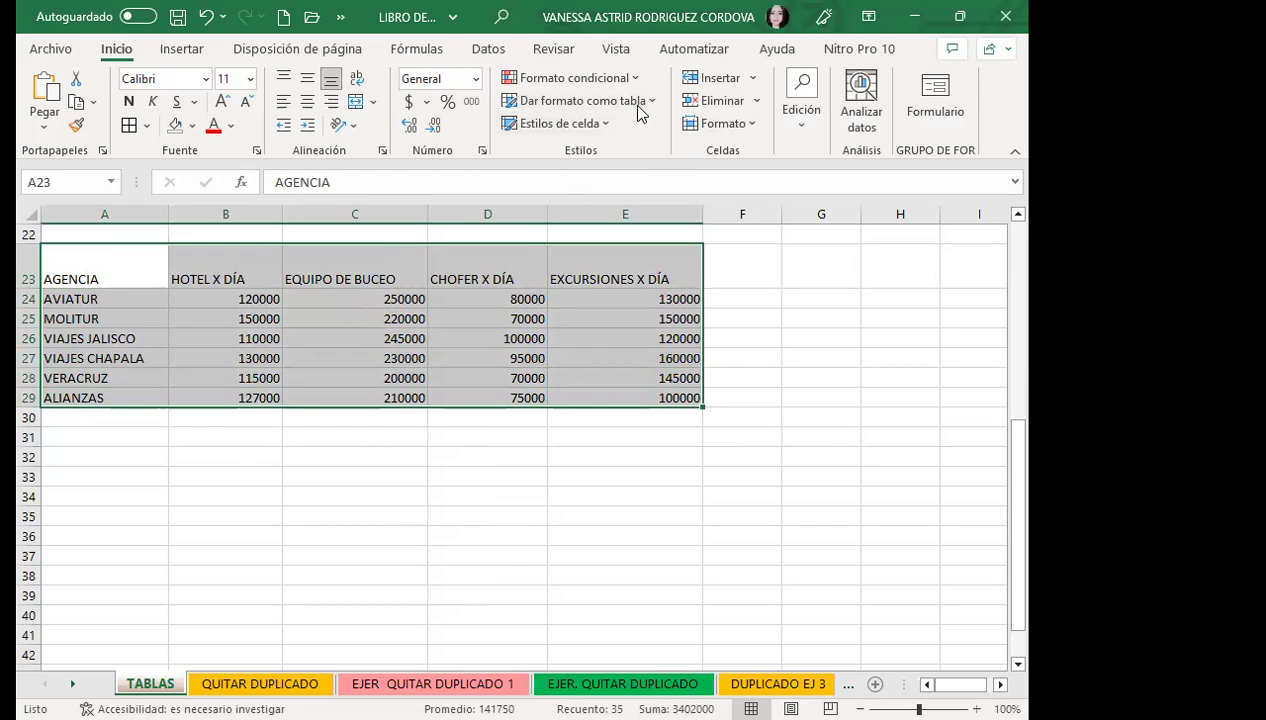
Step: Copy A23:E29 and paste a duplicate of it at A48
left_click(80, 106)
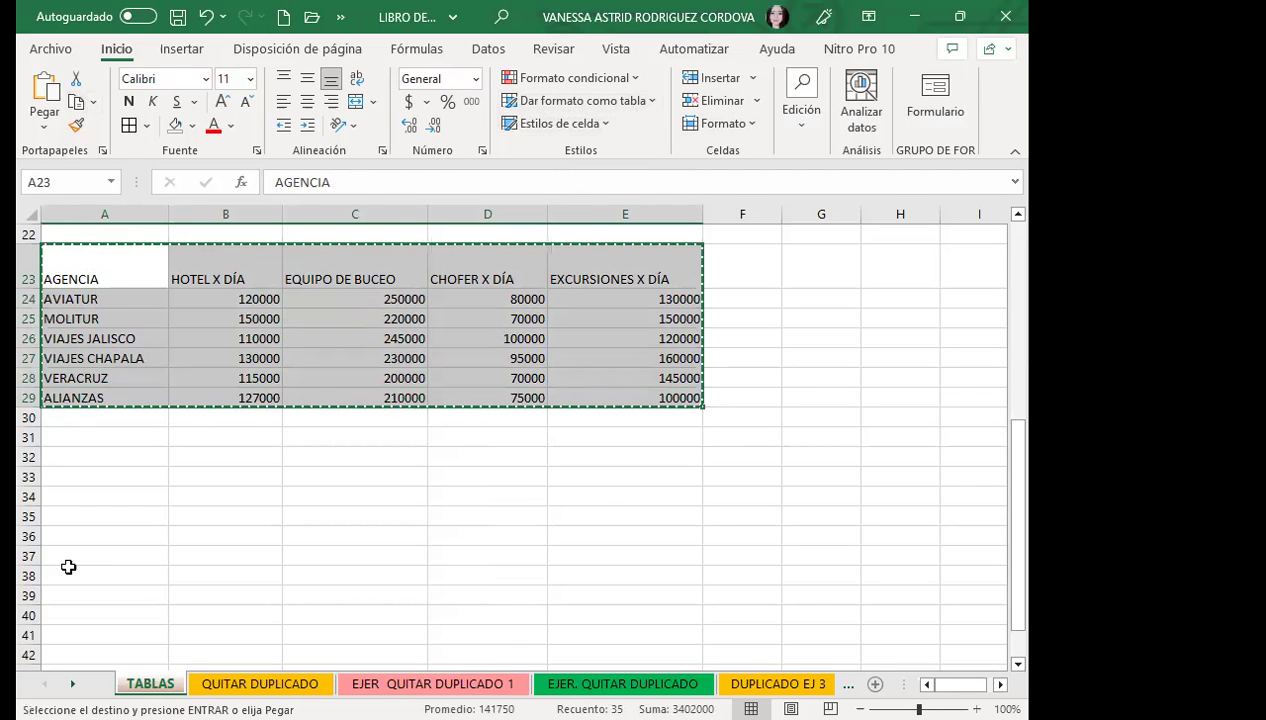
scroll(68, 568, "down", 4)
left_click(62, 536)
left_click(30, 92)
scroll(153, 291, "up", 11)
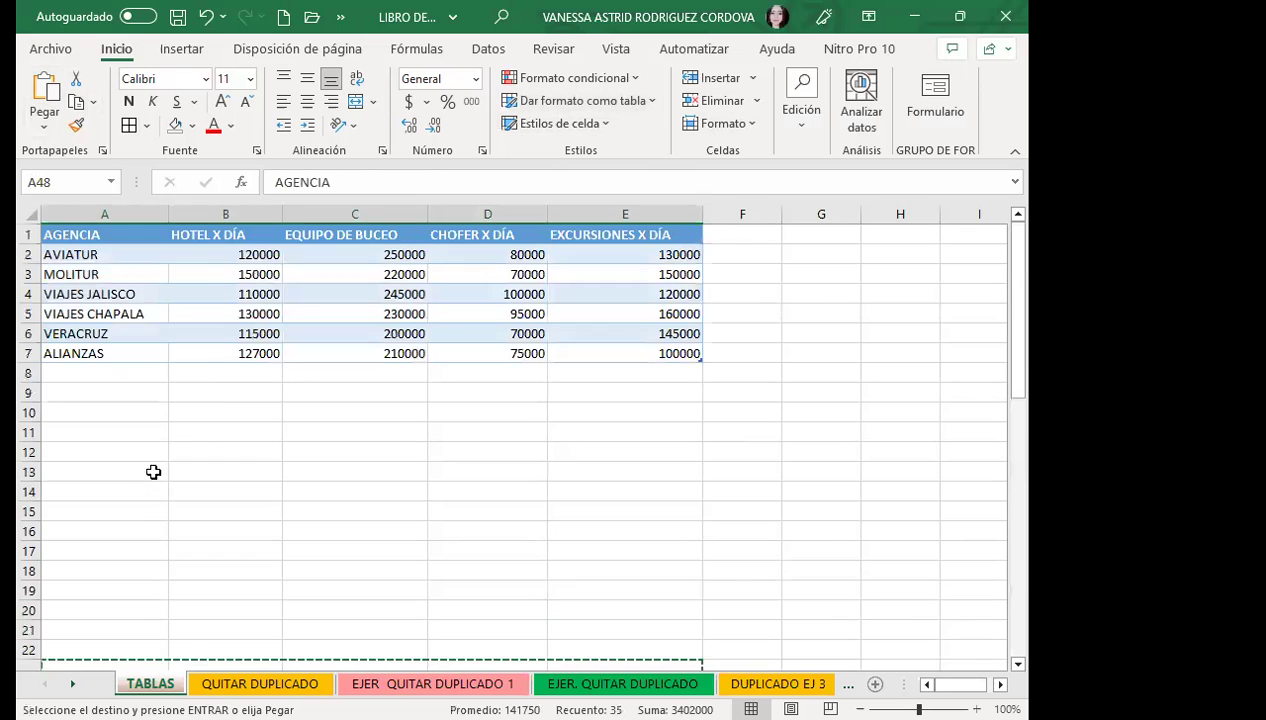
scroll(153, 472, "down", 3)
scroll(175, 460, "down", 3)
Step: Apply a dark green table style to the lower agency range A23:E29
left_click(353, 396)
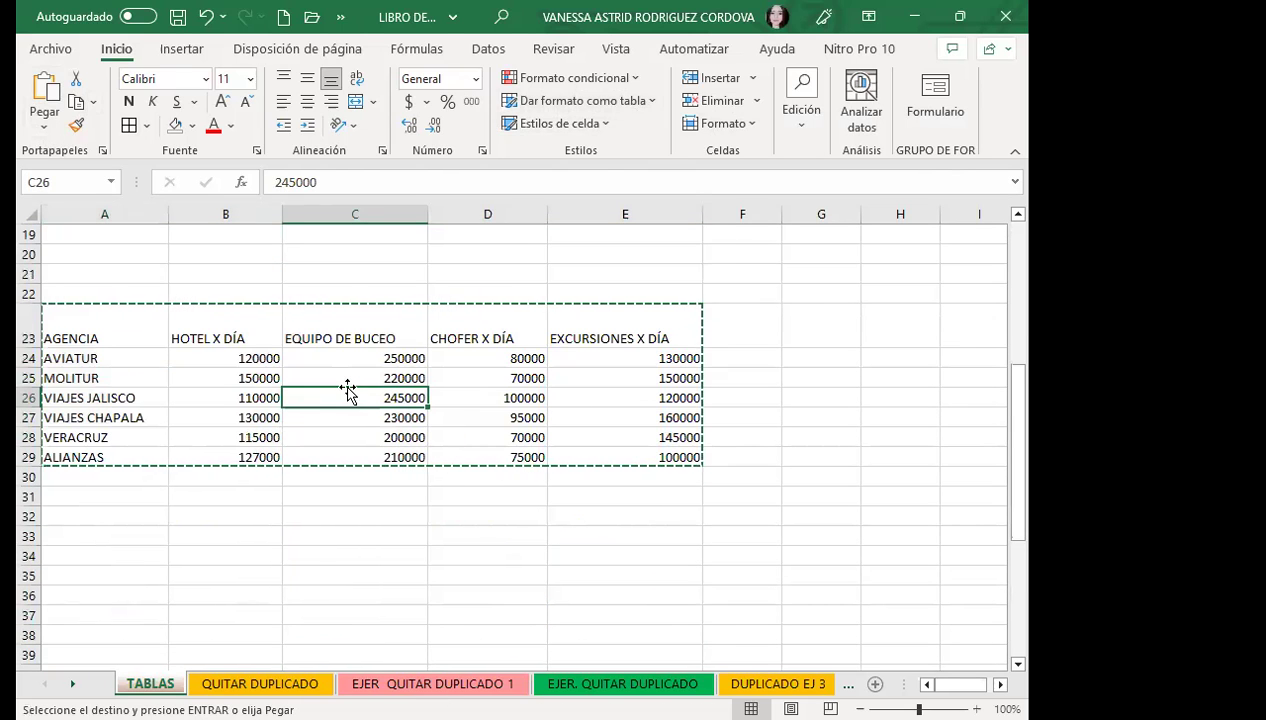
key("Escape")
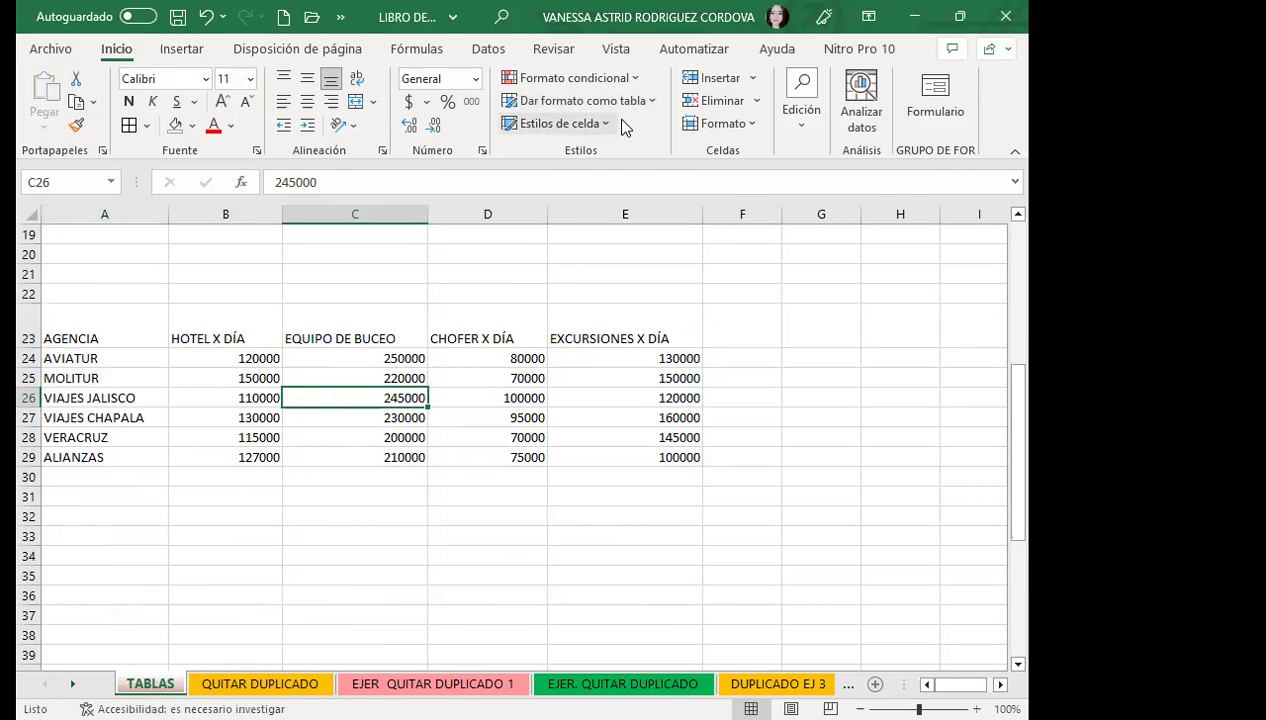
left_click(651, 103)
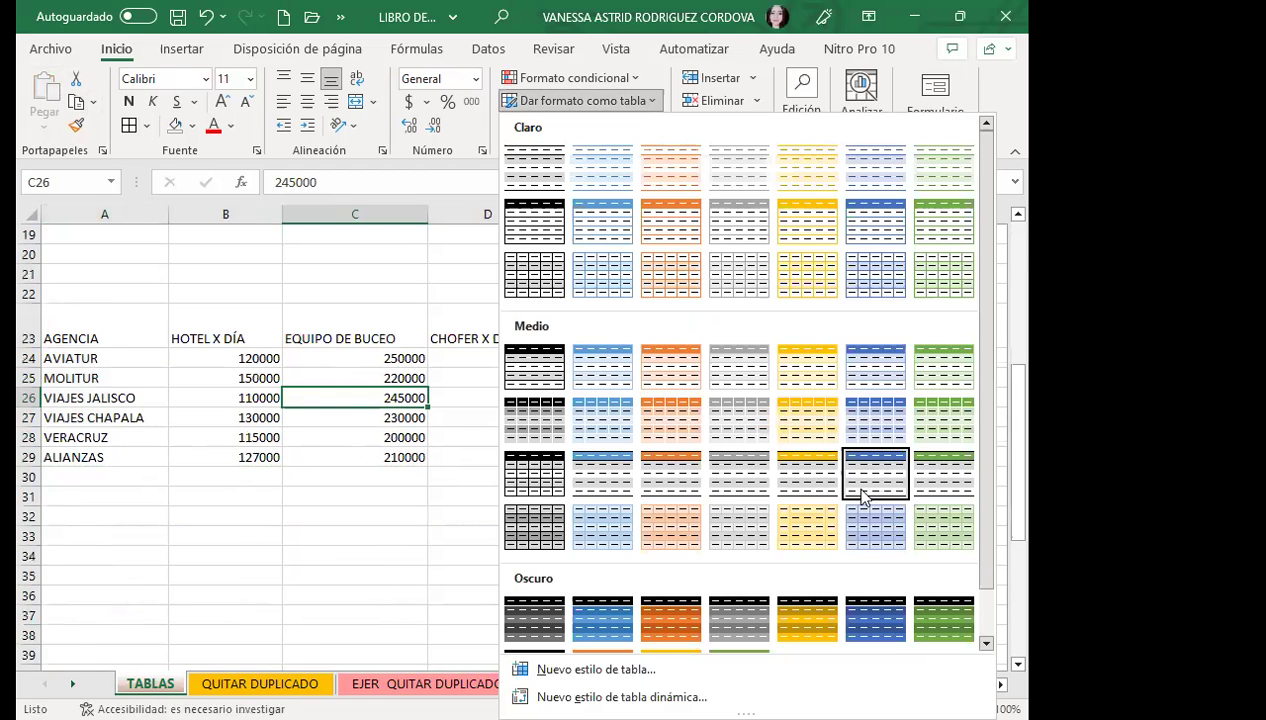
scroll(857, 500, "down", 3)
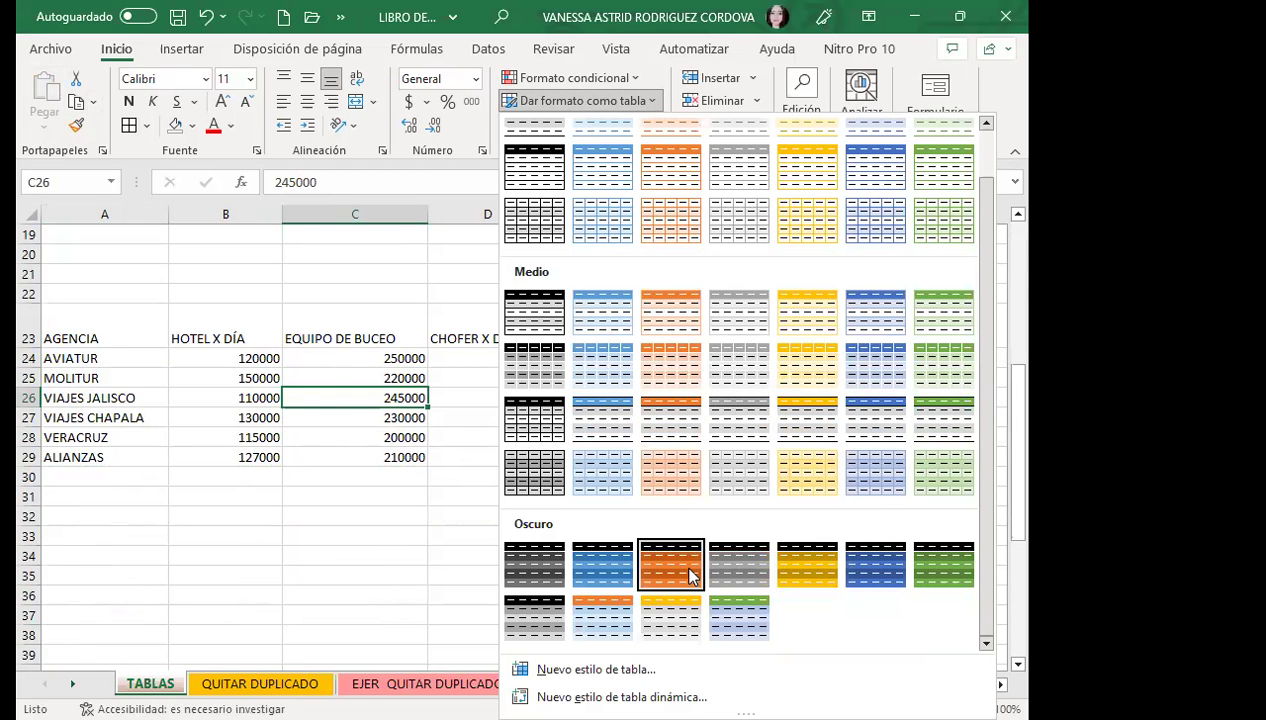
left_click(930, 565)
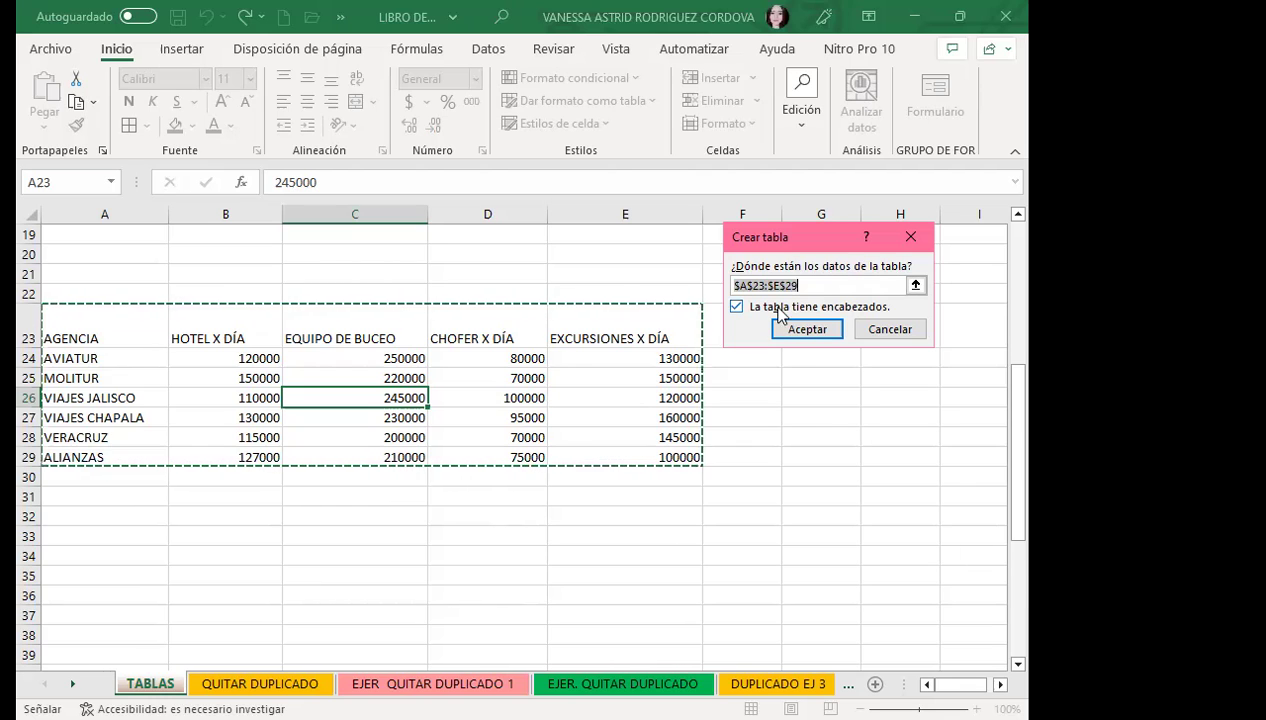
Step: Confirm the table at A23:E29 with headers and cancel the accidental cell edits
left_click(804, 331)
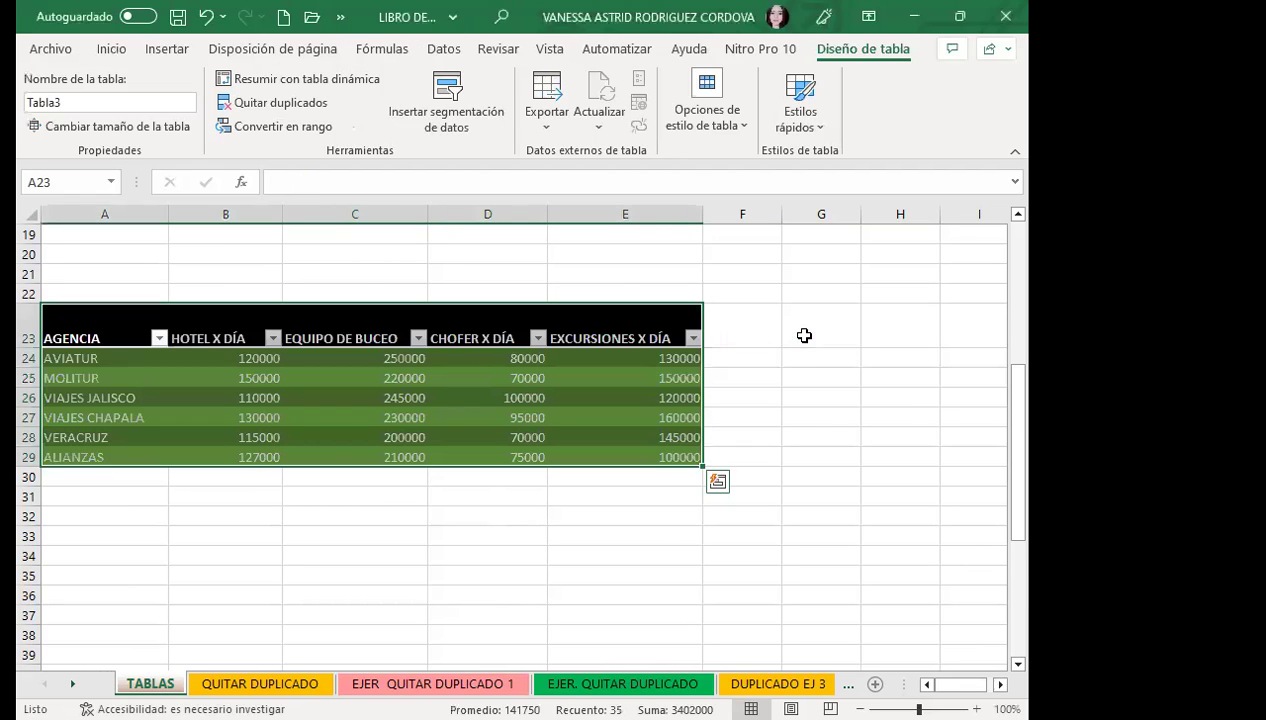
type("I")
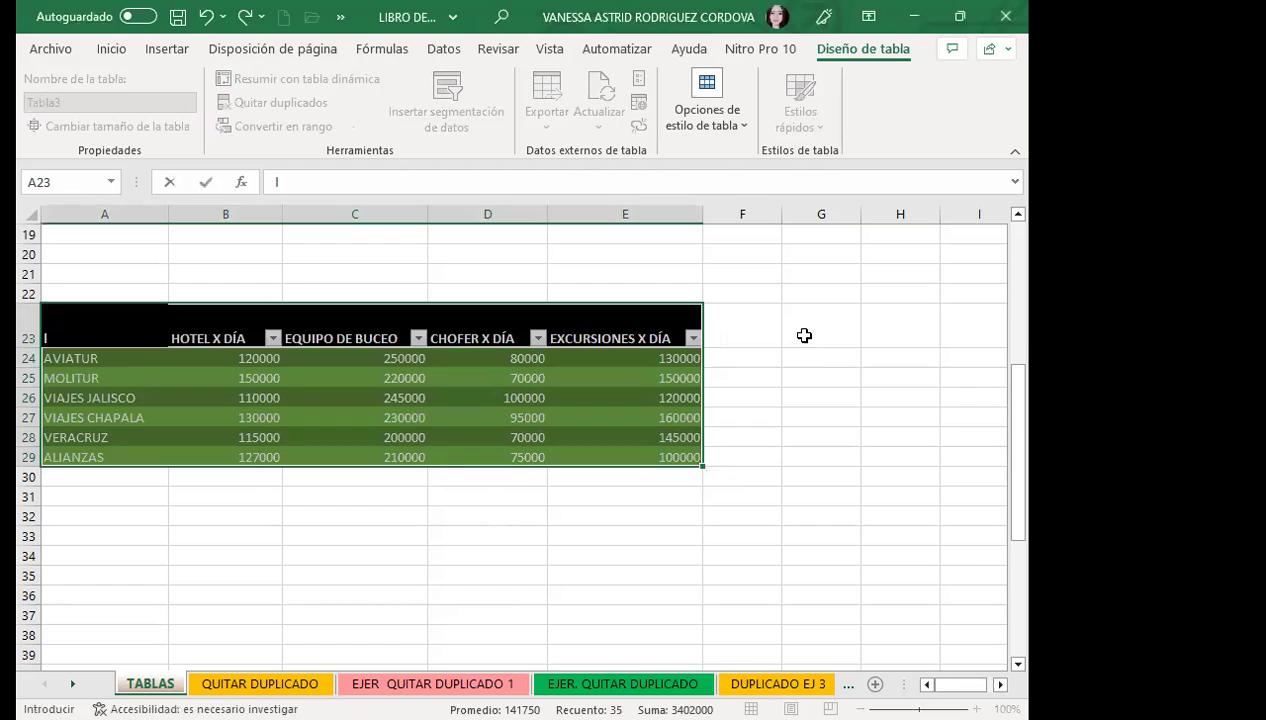
left_click(292, 380)
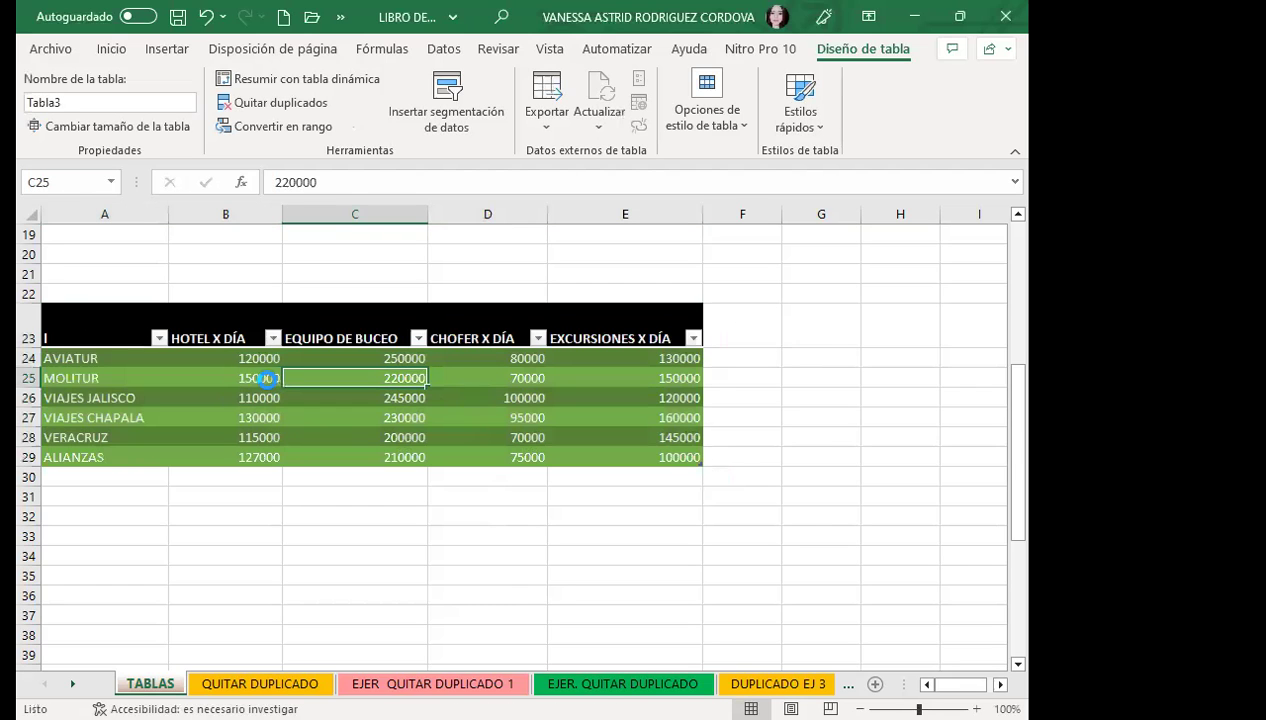
left_click(197, 365)
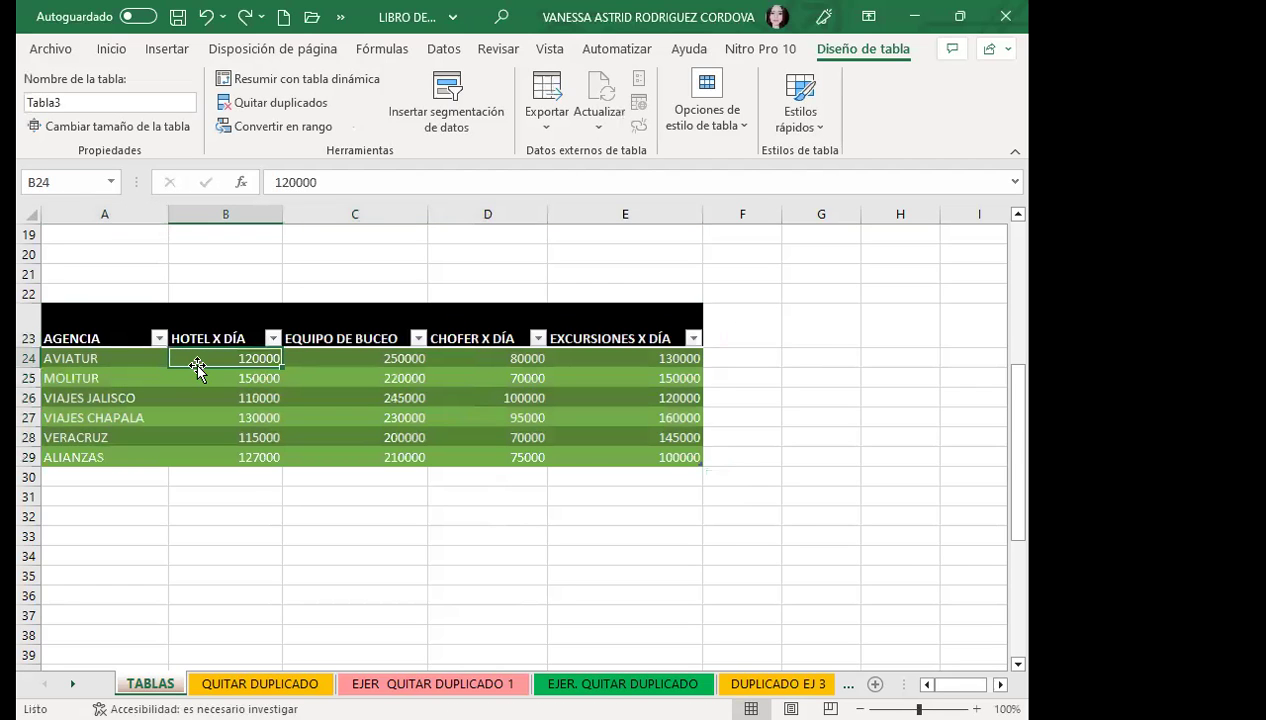
type("I")
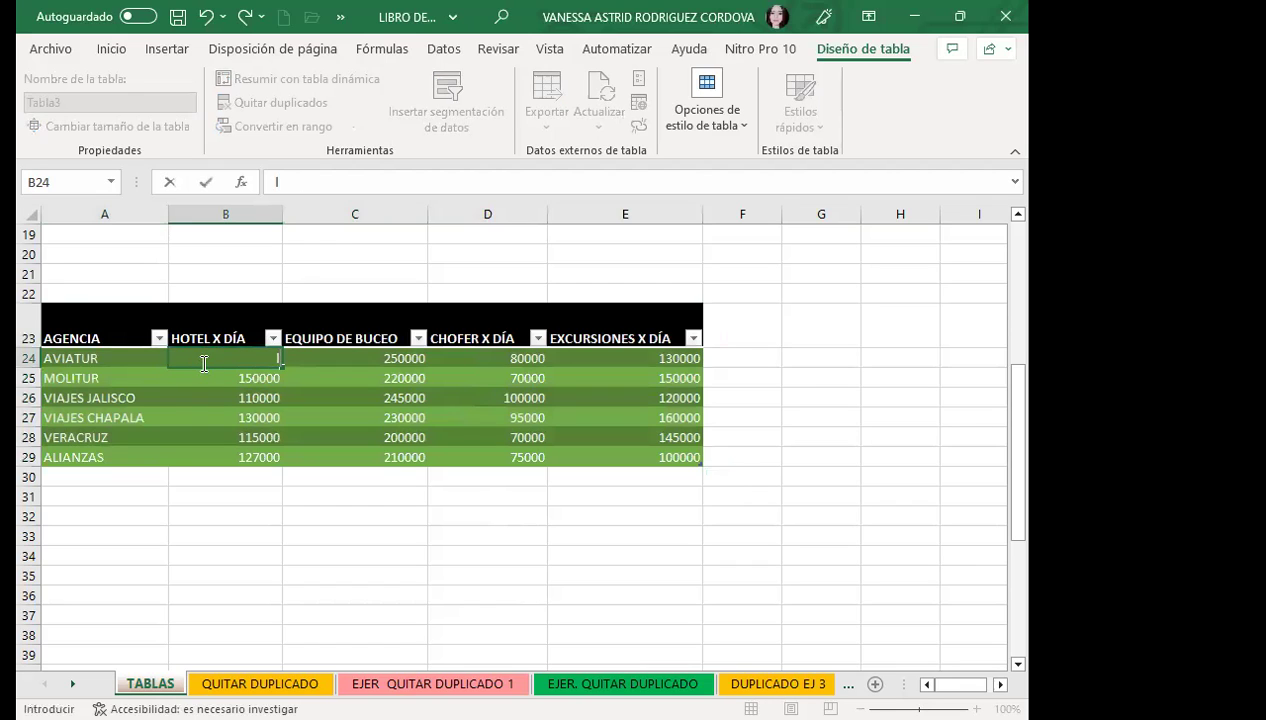
key("Escape")
left_click(170, 399)
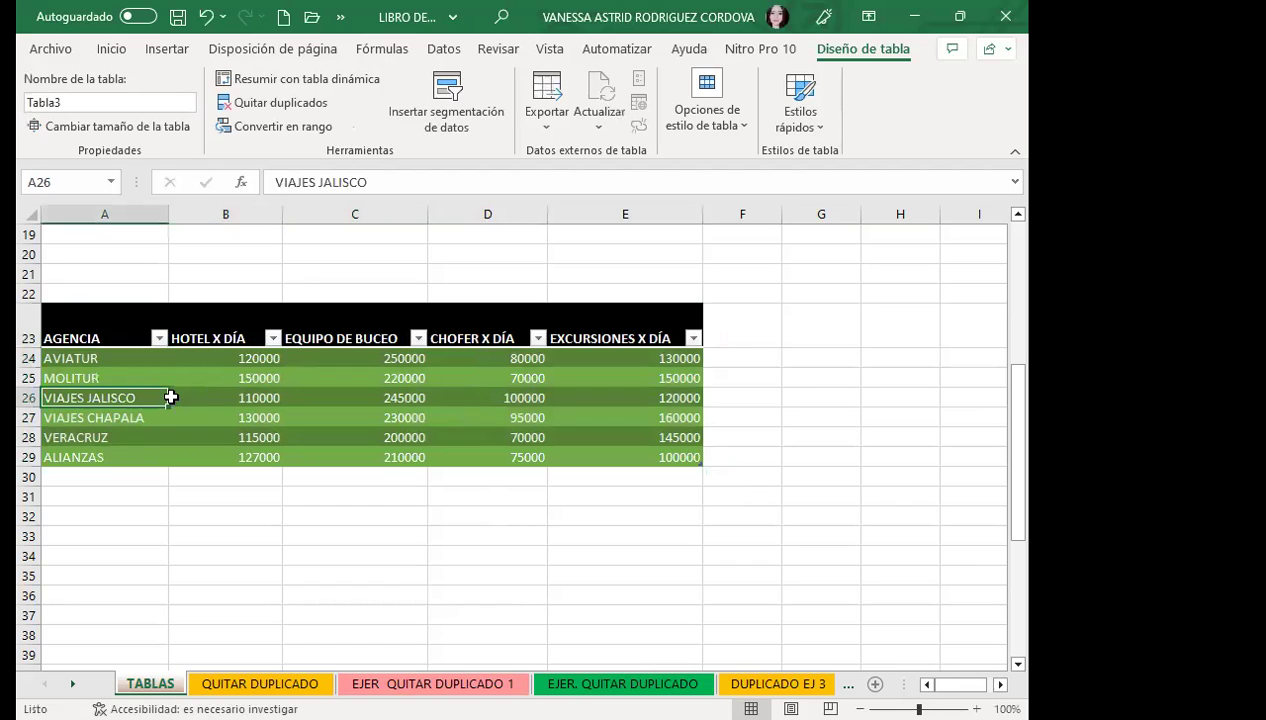
Step: Hide the filter arrows on the new table's header row
key("ctrl+shift+l")
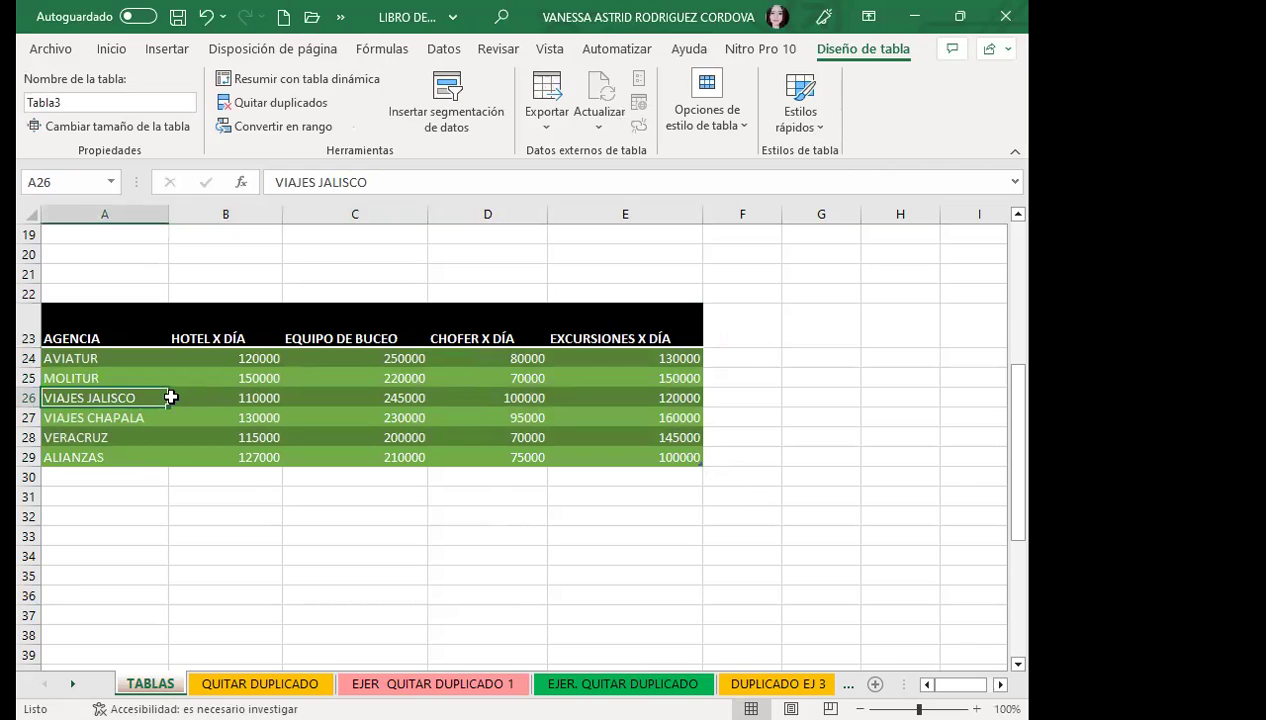
left_click(331, 392)
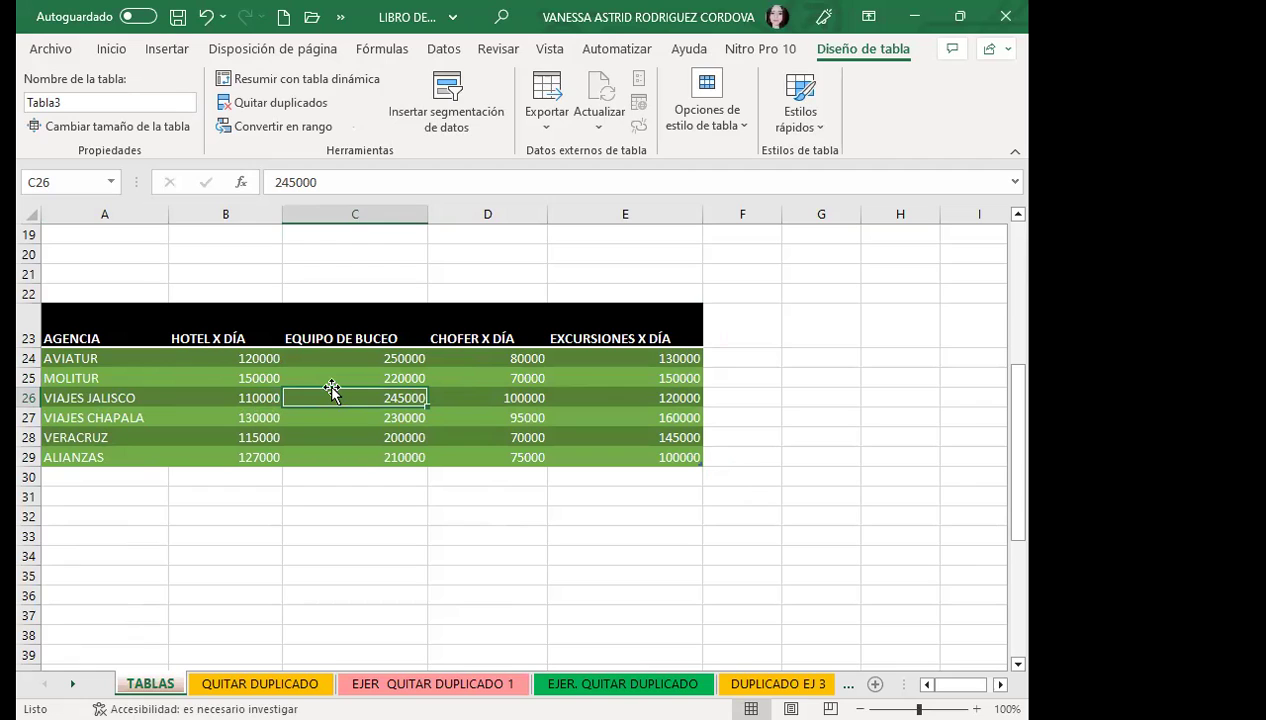
left_click(112, 49)
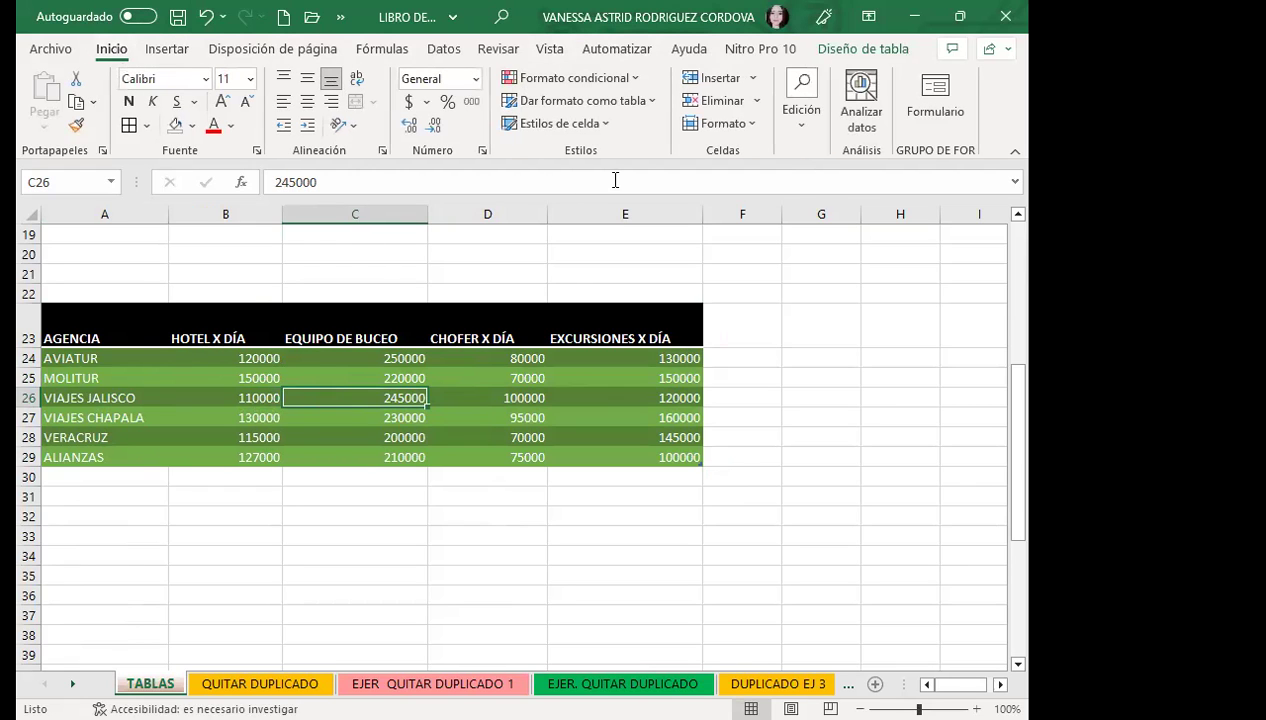
Step: Rename the lower agency table to the user's surname and open its Resize Table settings
left_click(652, 101)
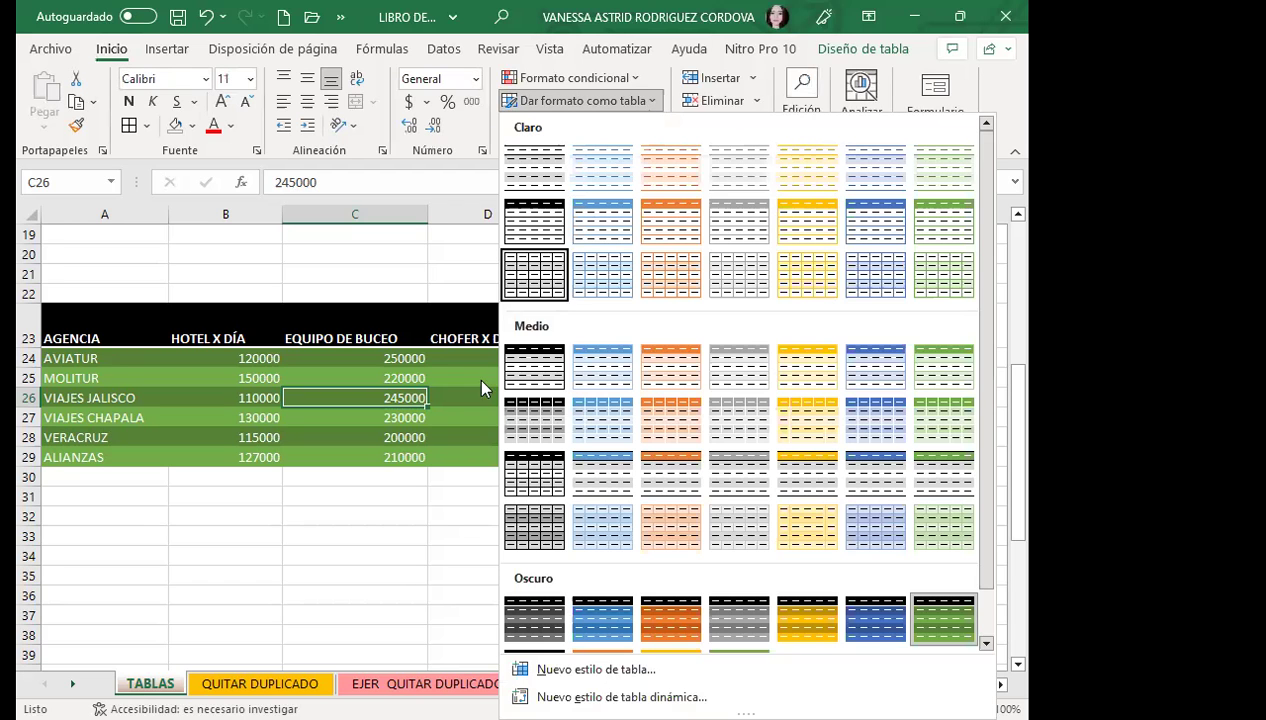
left_click(446, 398)
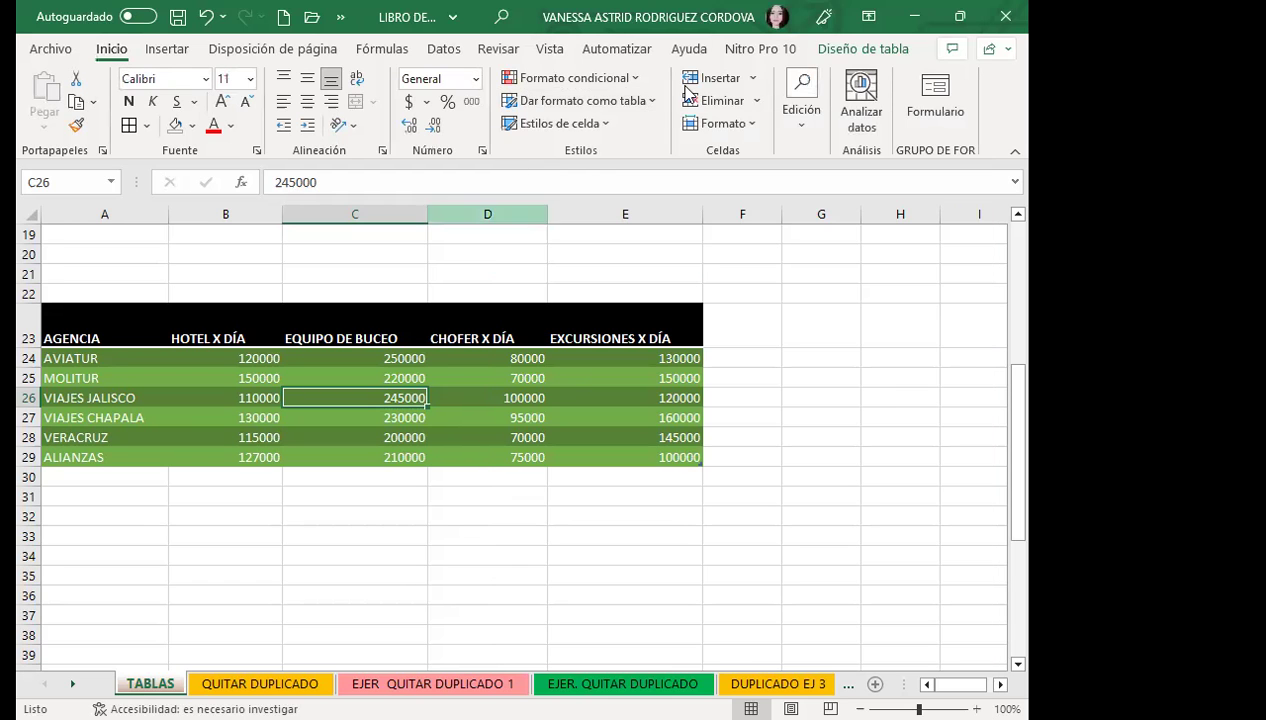
left_click(863, 50)
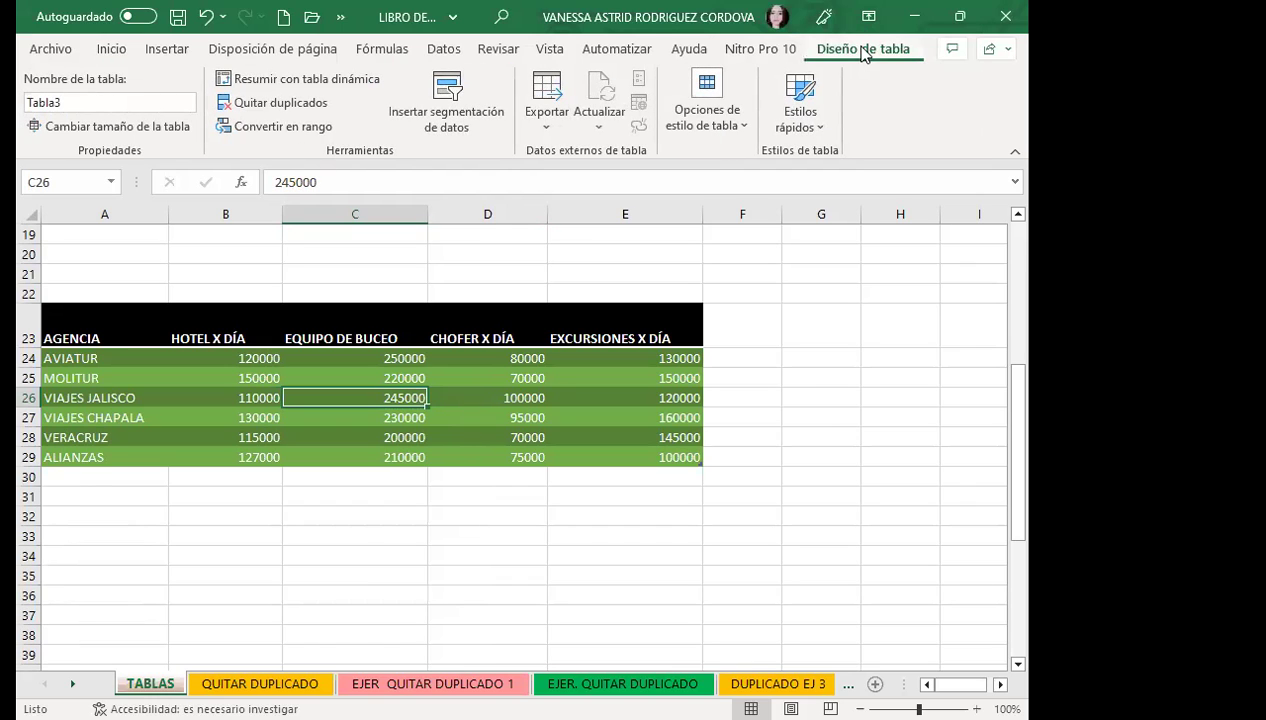
left_click(80, 102)
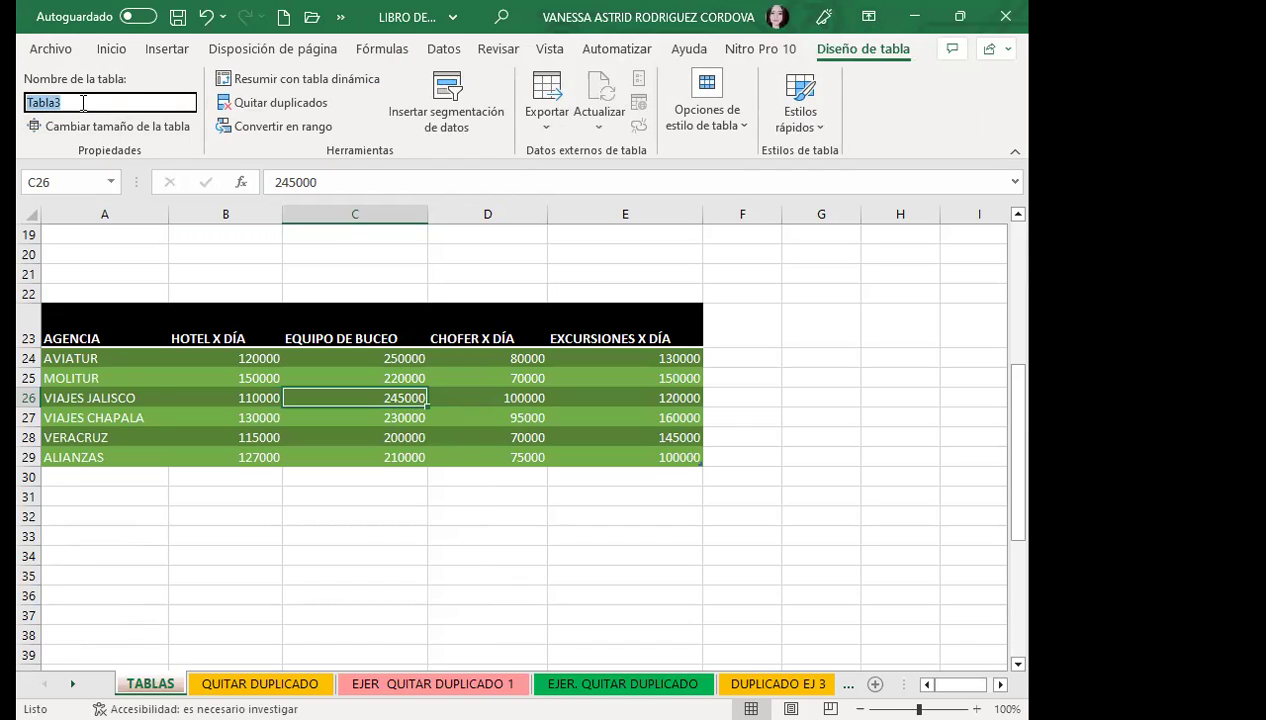
type("CÓRDOVA")
left_click(141, 365)
left_click(75, 127)
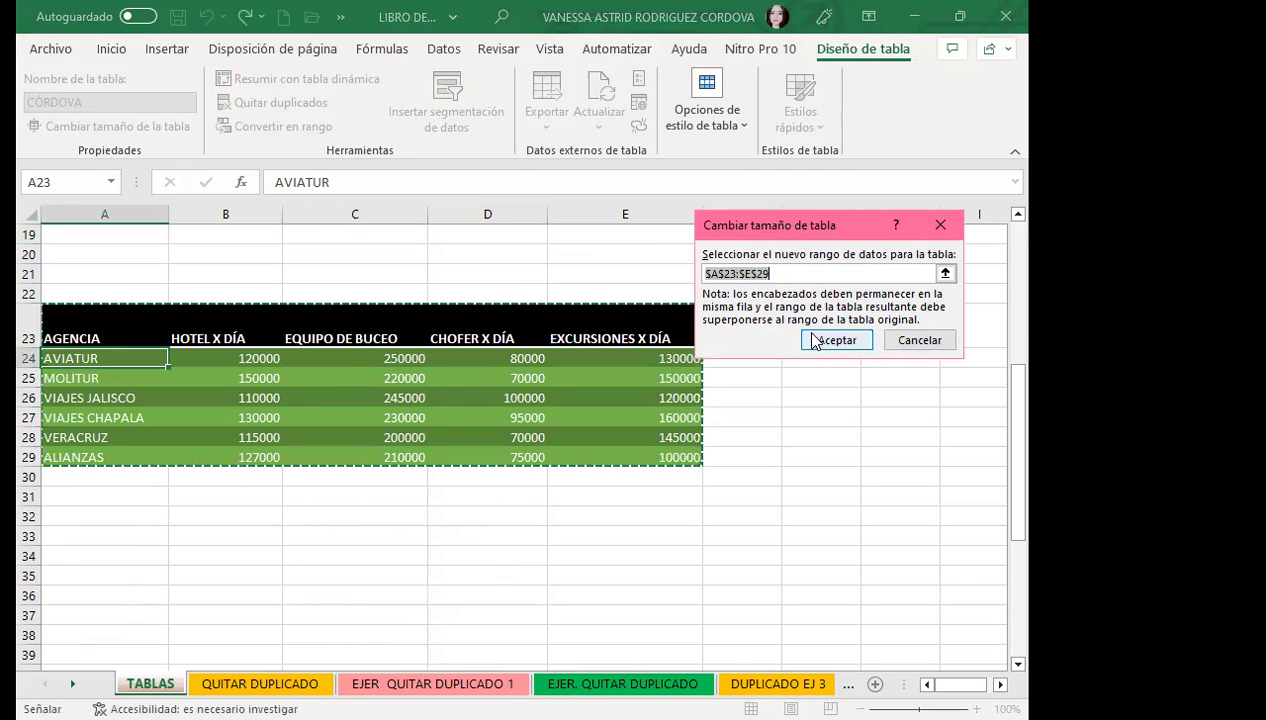
Step: Dismiss the Resize Table dialog without changes, keeping the range $A$23:$E$29
left_click(802, 271)
left_click(941, 226)
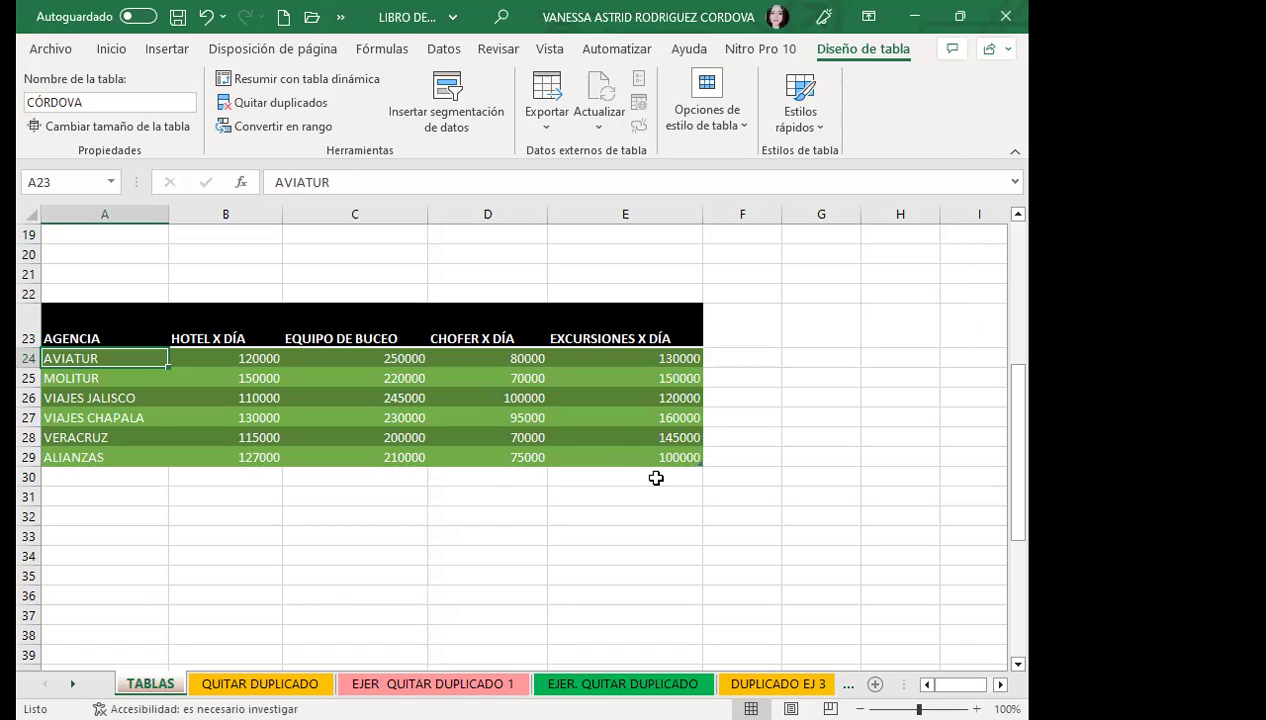
Step: Extend the lower agency table from A23:E29 to A23:E36, adding seven empty banded rows
left_click(402, 333)
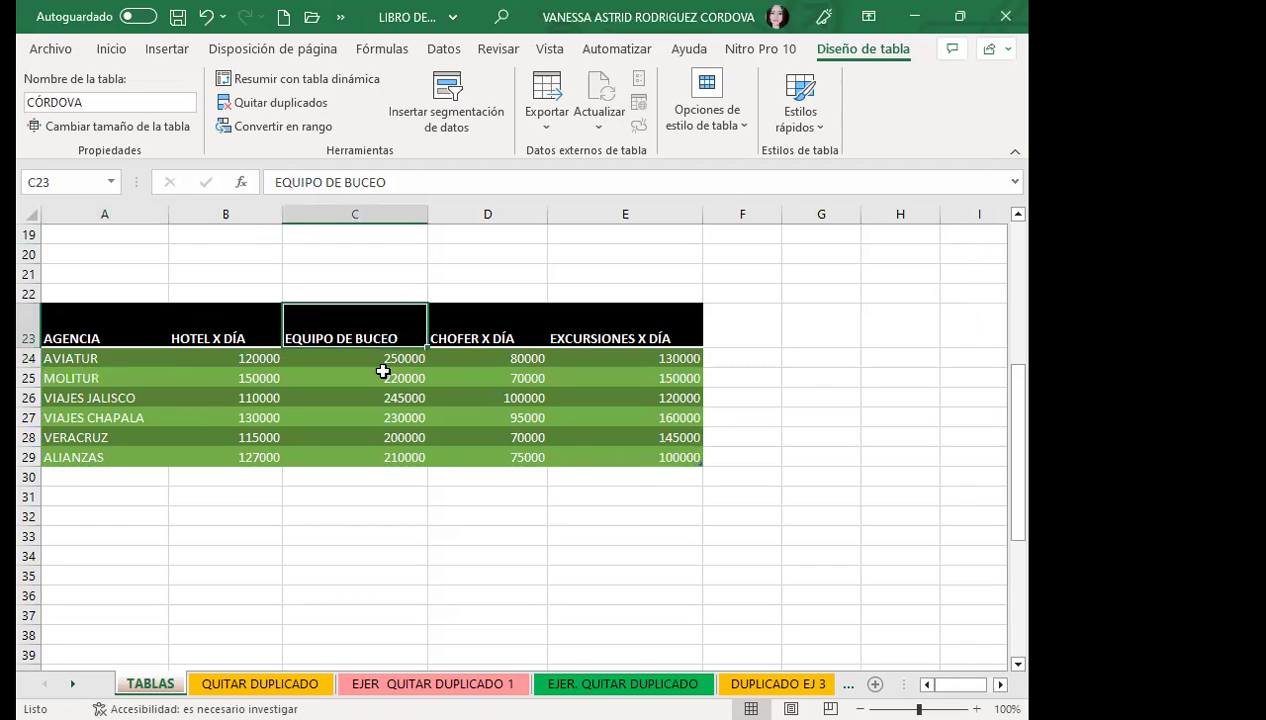
left_click_drag(700, 461, 707, 602)
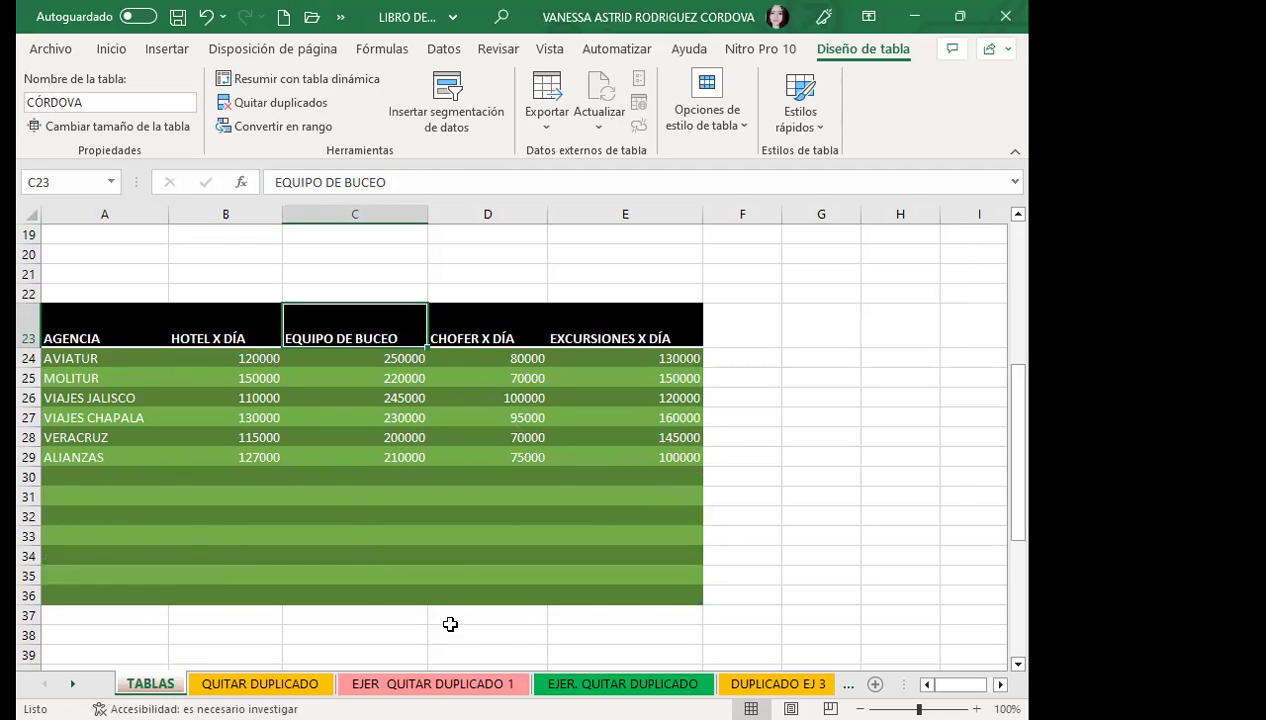
left_click(401, 531)
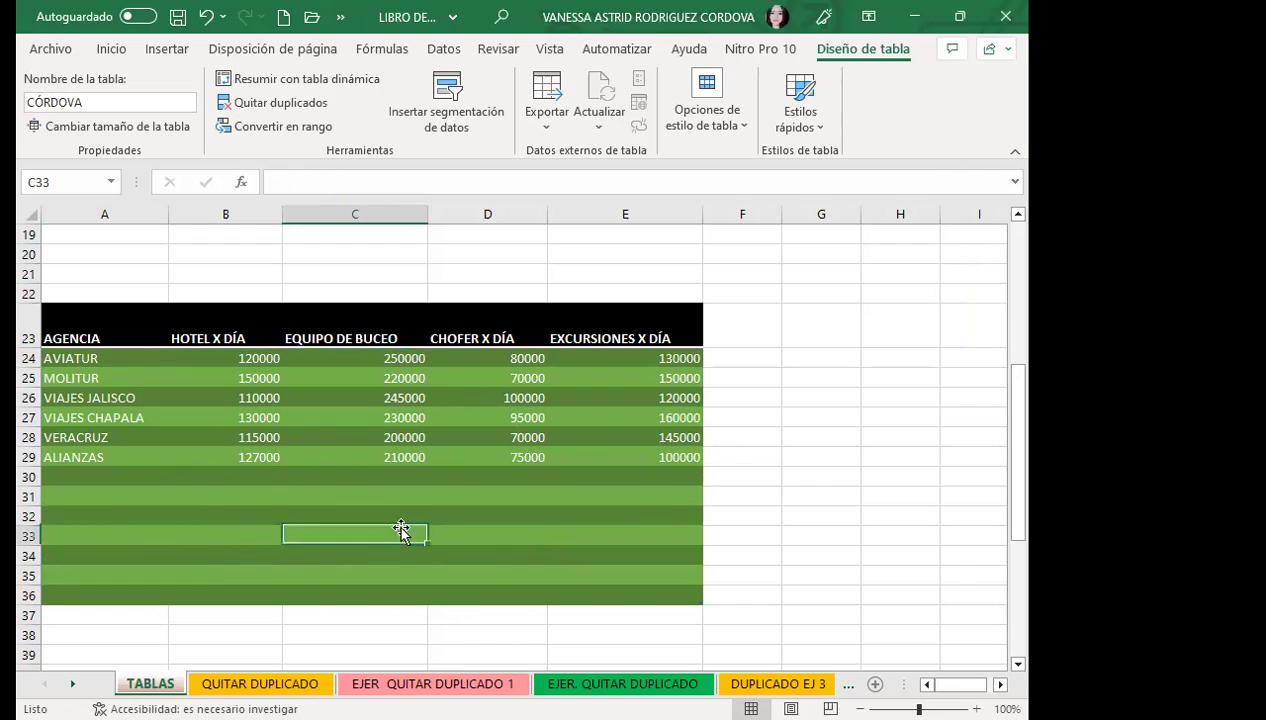
left_click(590, 501)
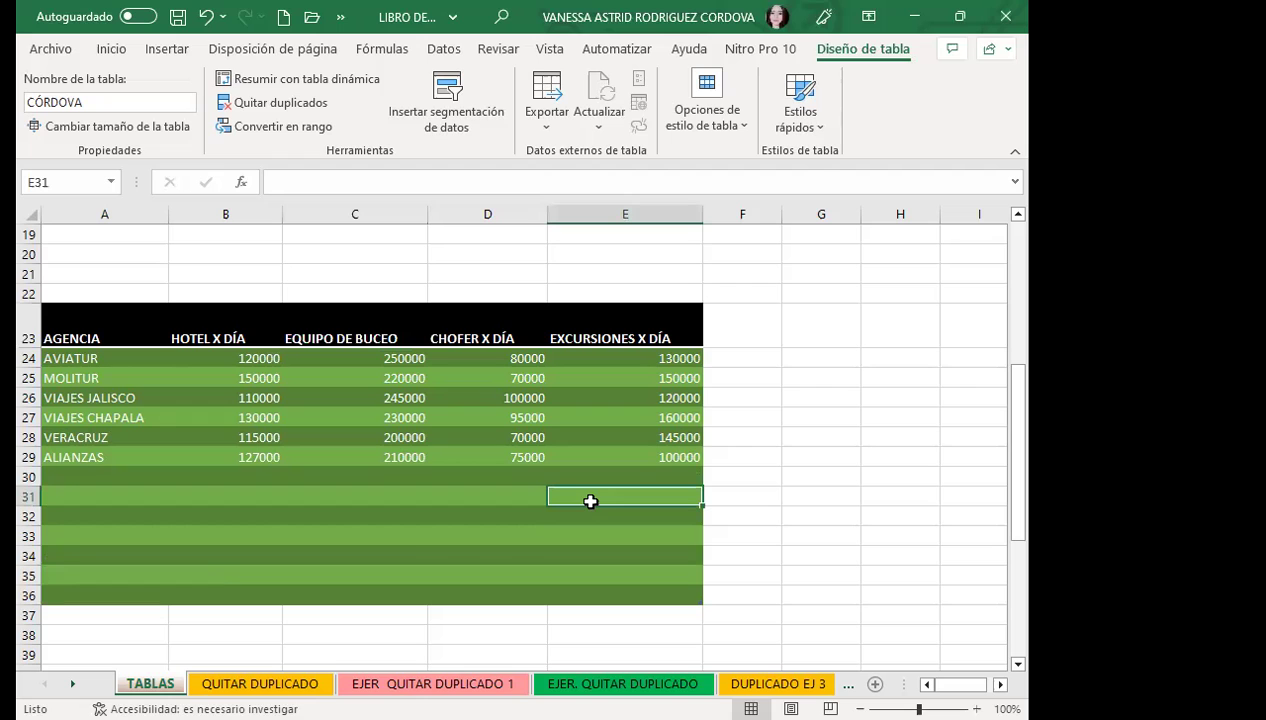
Step: Add a TOTAL header in F23 of the lower agency table
left_click(739, 324)
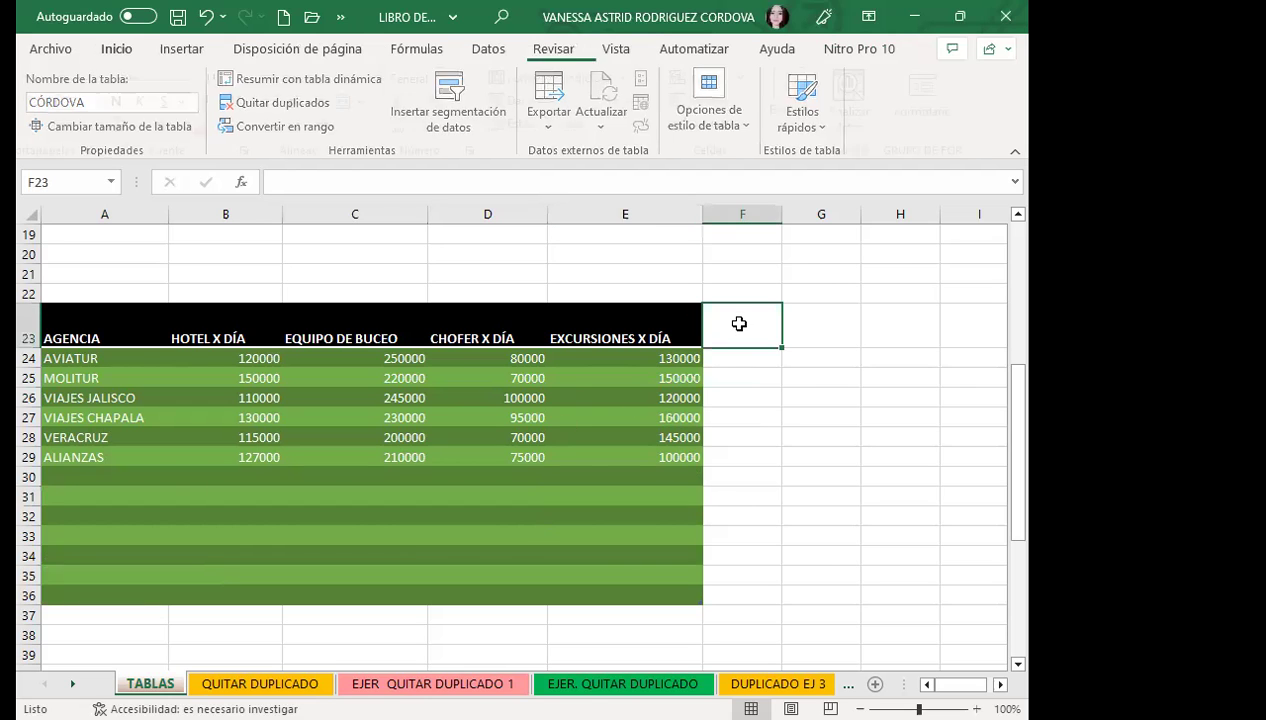
type("TOTAL")
key("BackSpace")
type("L")
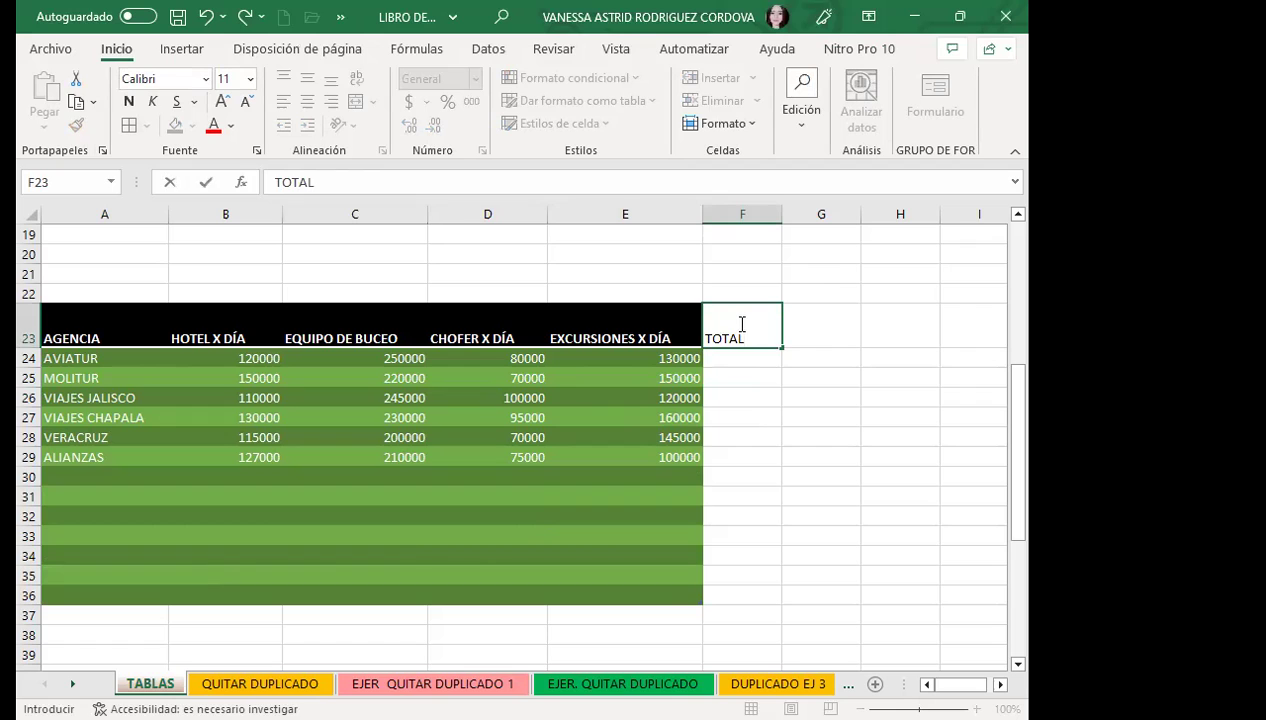
key("Return")
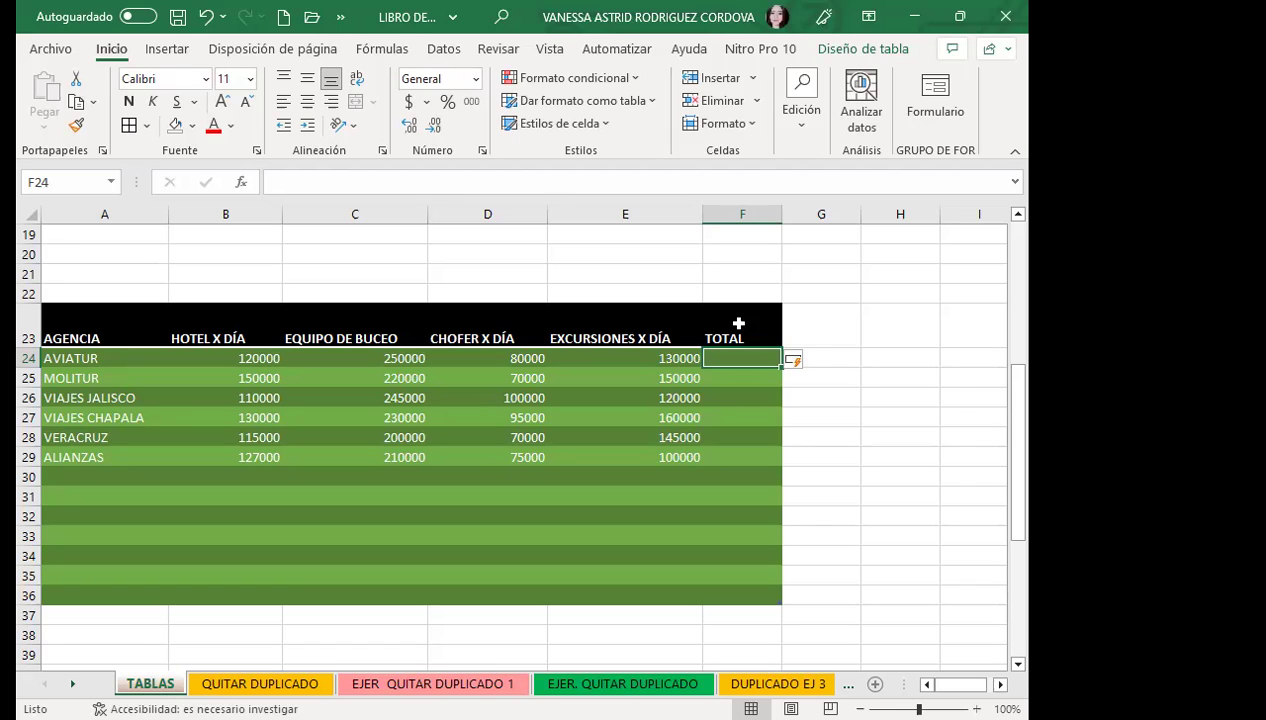
Step: Start a HOTEL X DÍA formula in F24, cancel it, and return to the top of the sheet
type("=")
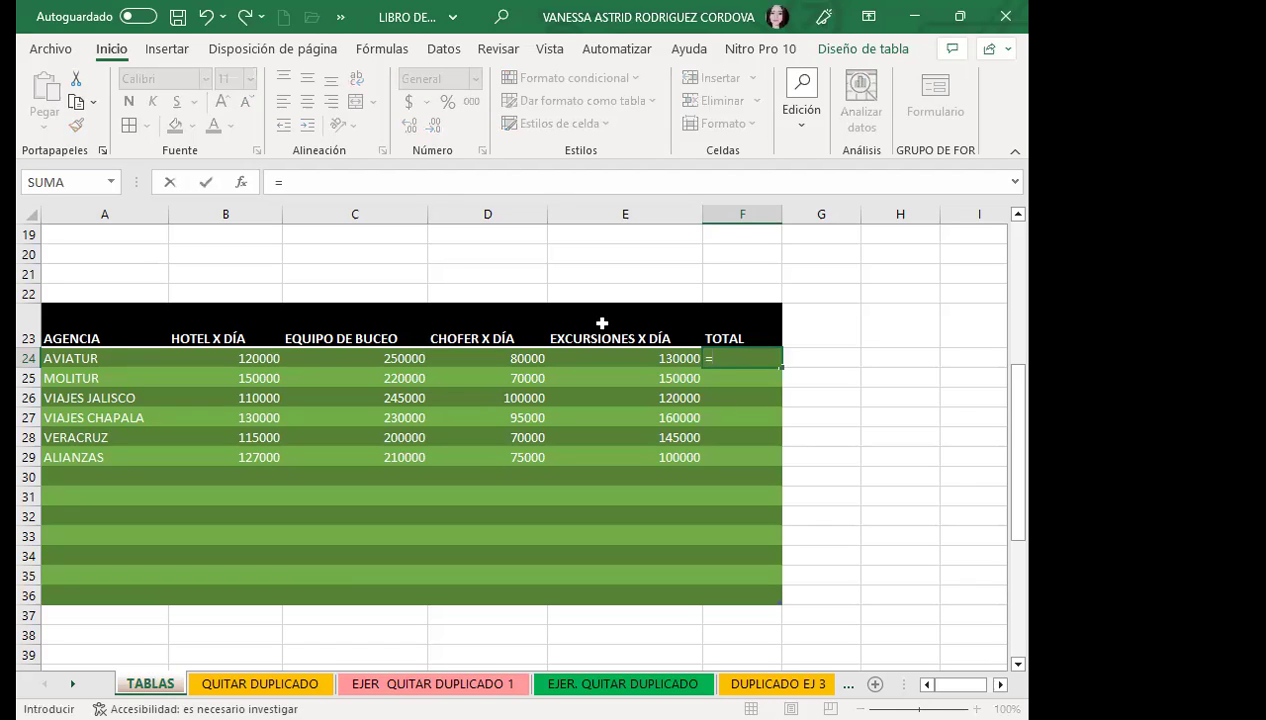
left_click(260, 360)
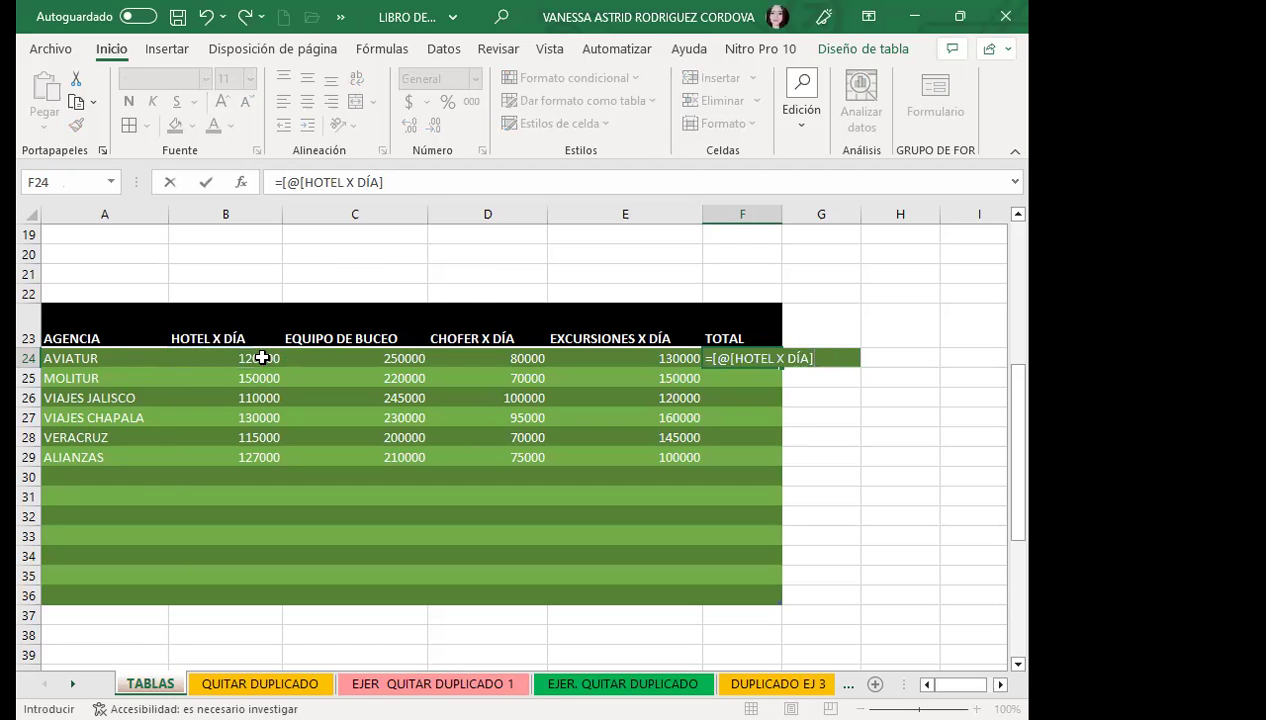
key("BackSpace")
key("BackSpace")
key("BackSpace")
key("BackSpace")
key("BackSpace")
key("BackSpace")
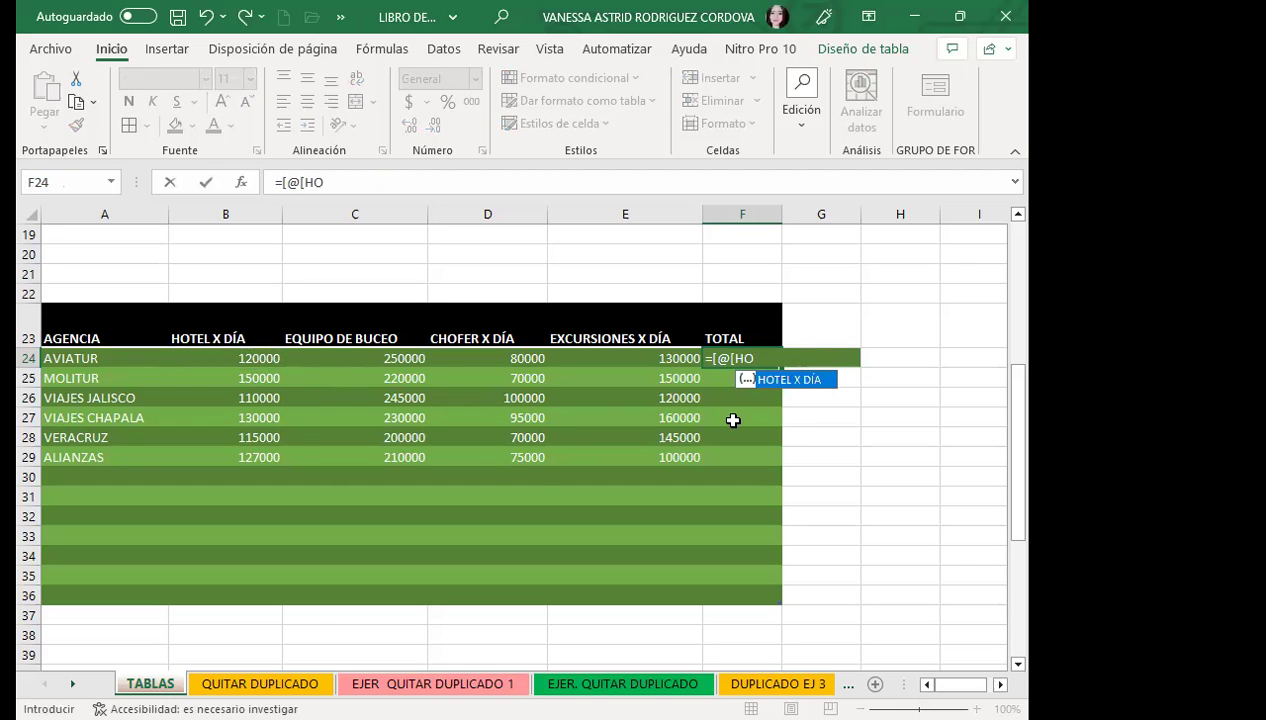
key("Escape")
left_click(732, 400)
scroll(706, 441, "up", 2)
scroll(428, 436, "up", 4)
Step: Convert the upper blue-header table into a plain range
left_click(362, 294)
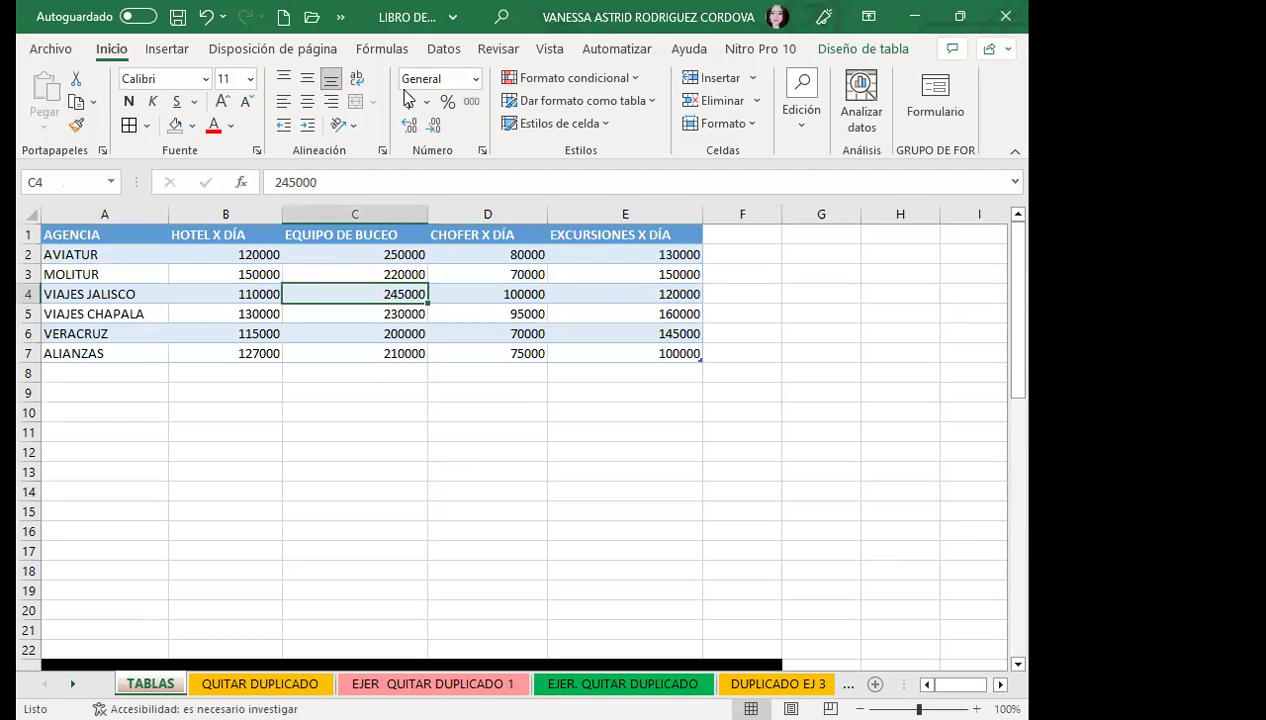
left_click(855, 49)
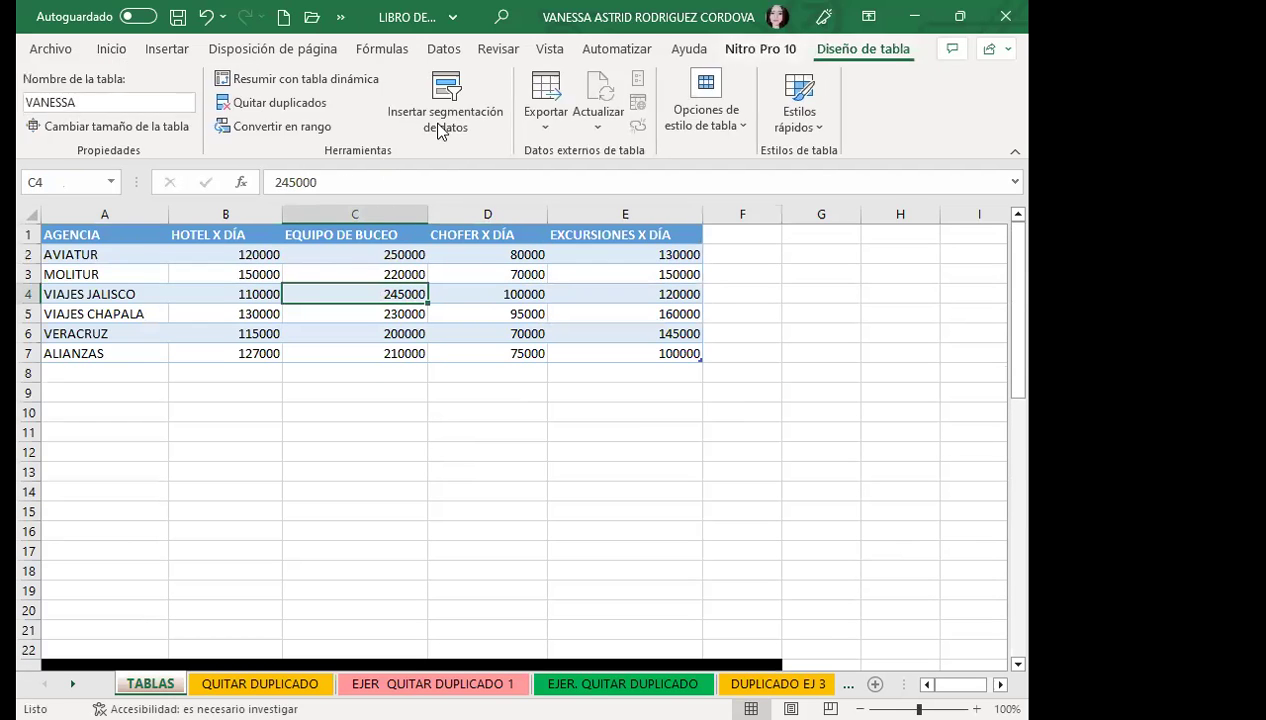
left_click(274, 127)
left_click(470, 422)
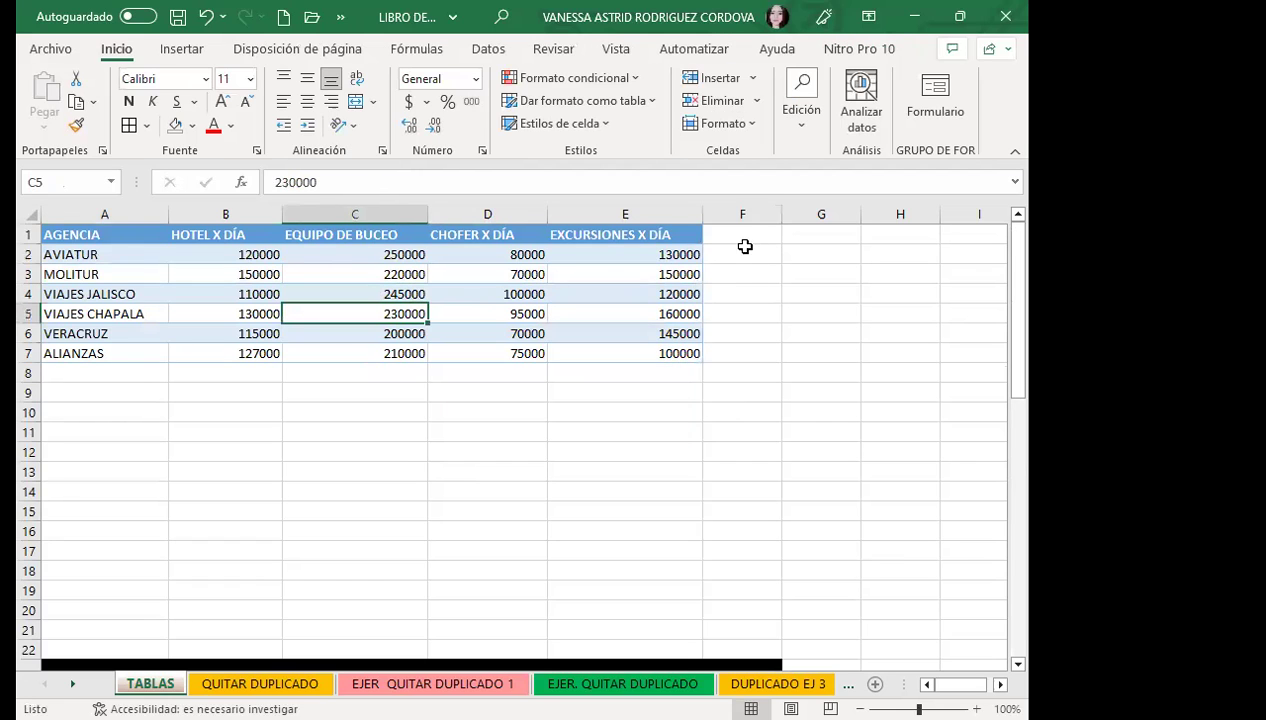
Step: Enter TOTAL as the header in F1
left_click(743, 234)
type("TOTAL")
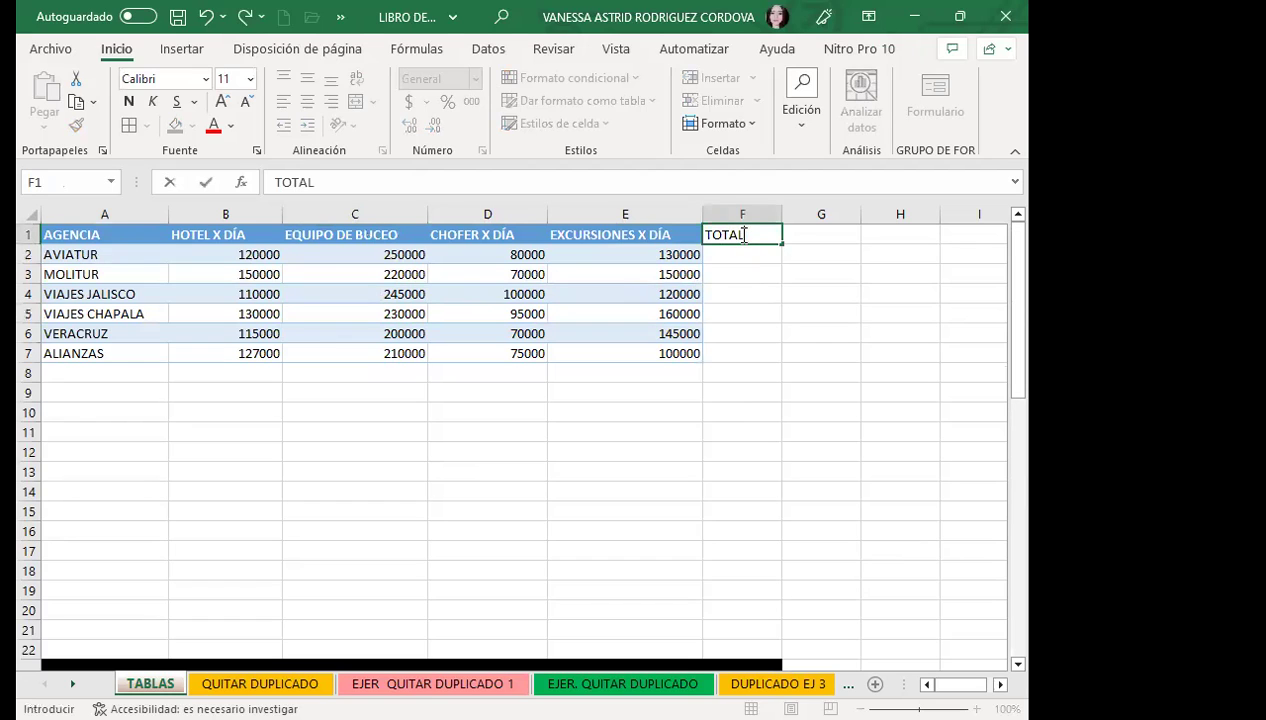
key("Return")
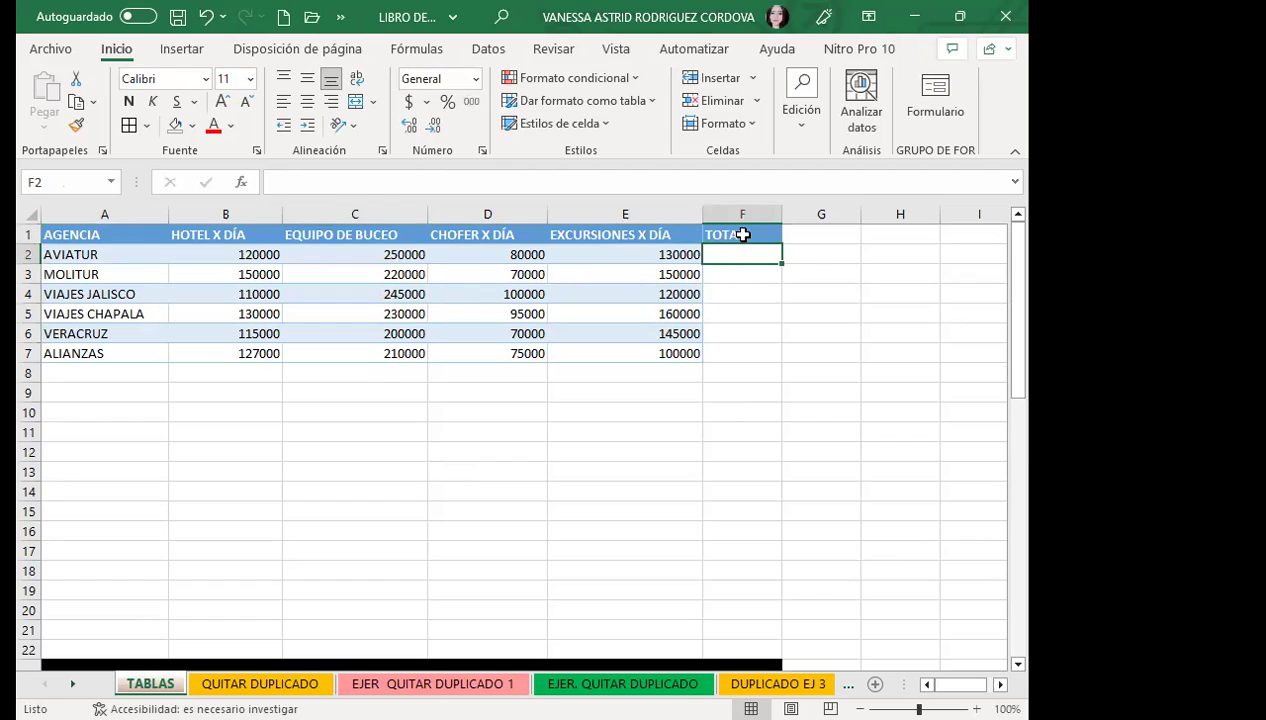
Step: Enter =B2+C2+D2+E2 in F2, giving 580000 for AVIATUR, and check the formula
type("=")
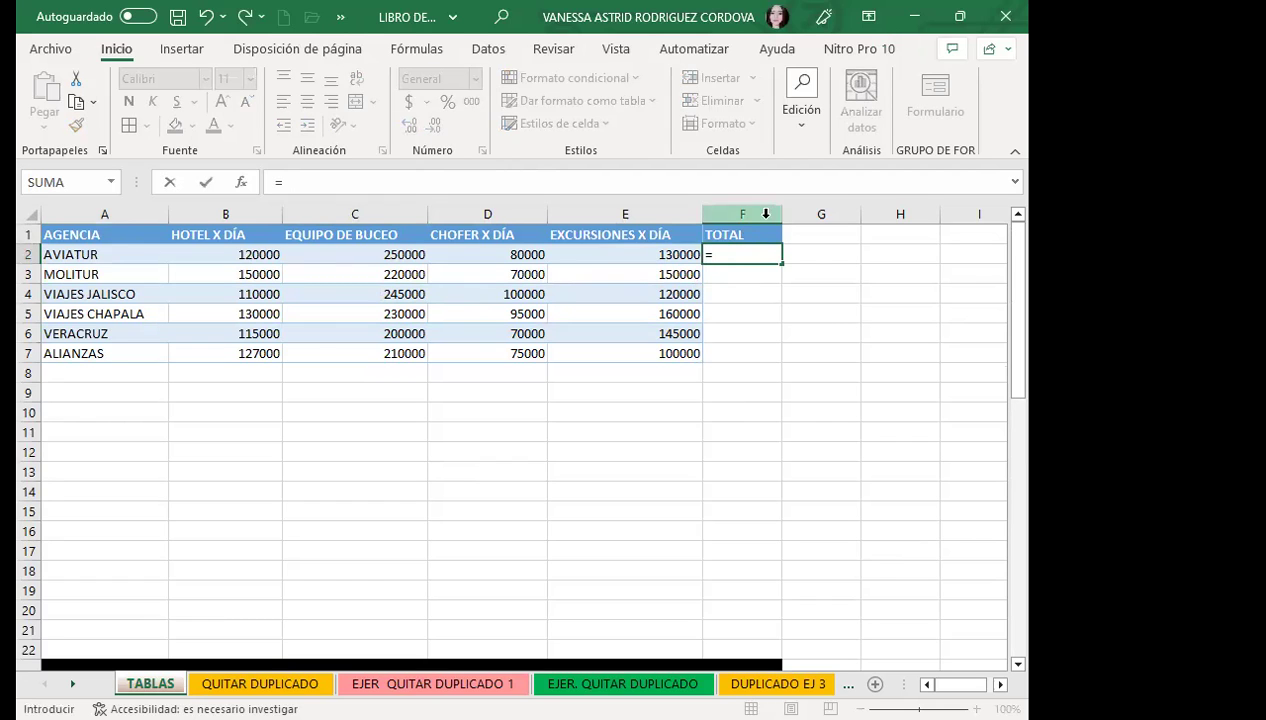
left_click(232, 253)
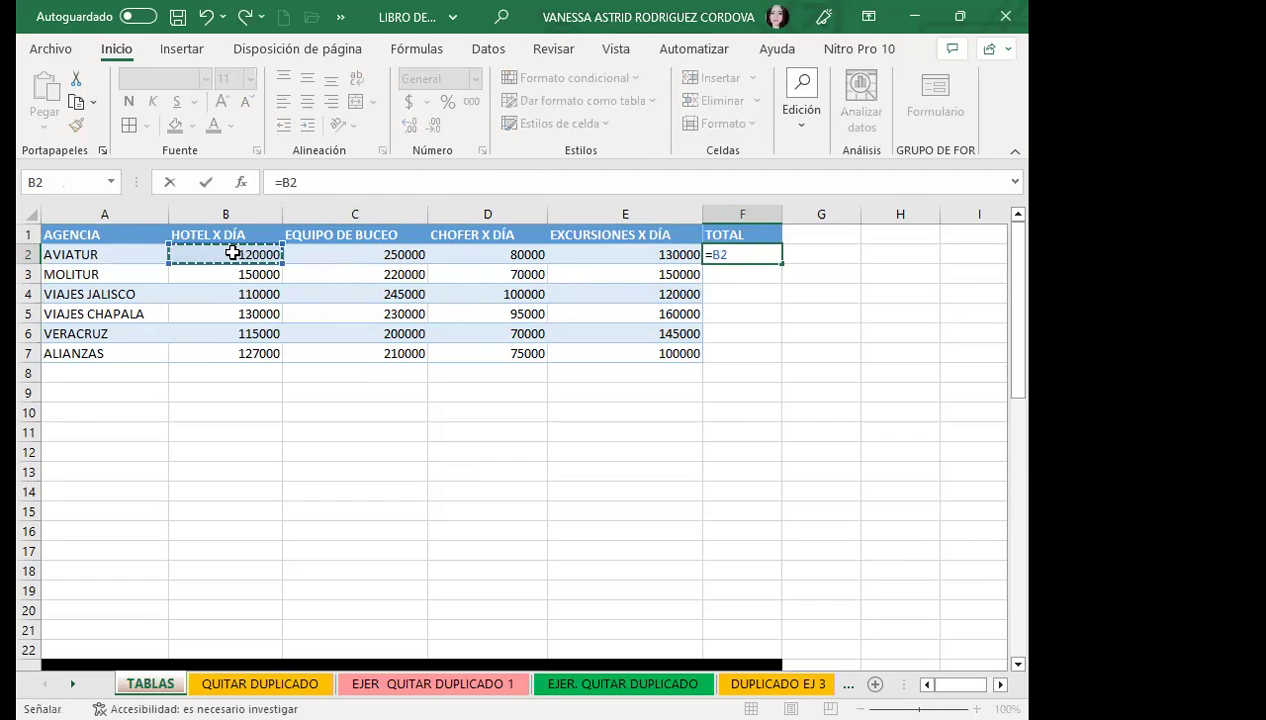
type("+")
left_click(392, 256)
type("+")
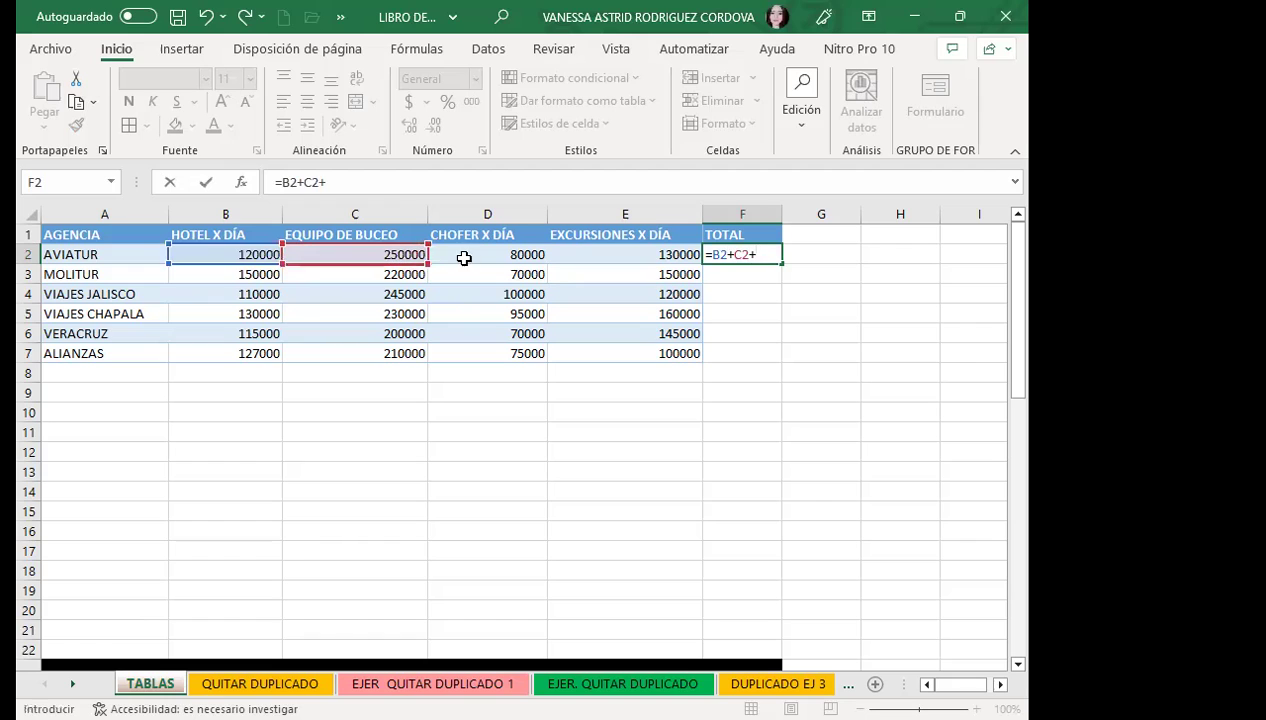
left_click(501, 258)
type("+")
left_click(640, 258)
key("Return")
key("Up")
key("Up")
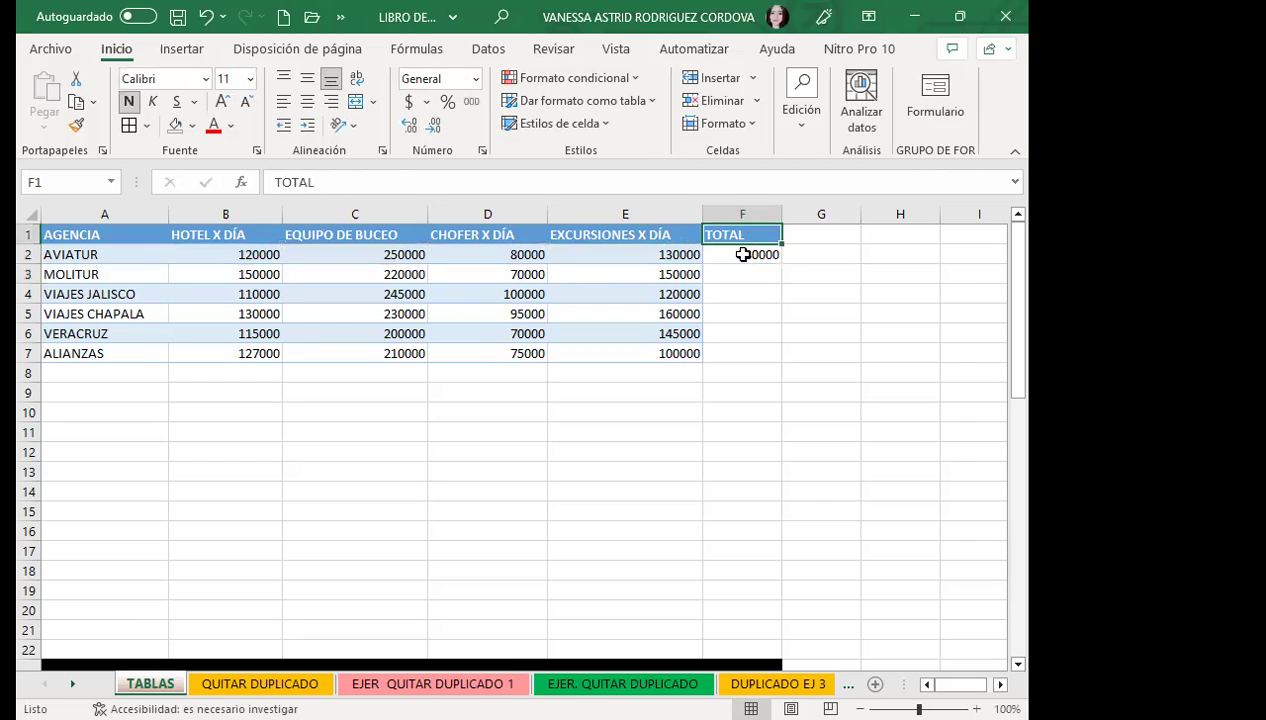
left_click(739, 258)
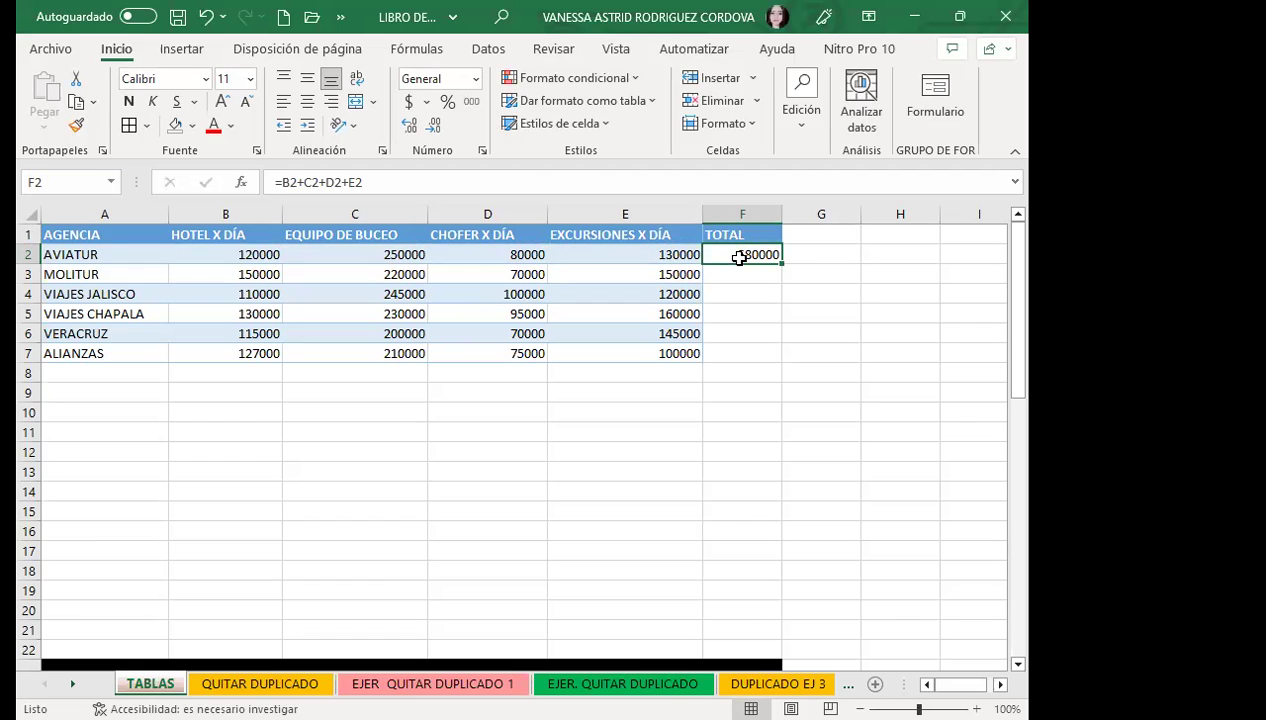
scroll(732, 443, "down", 4)
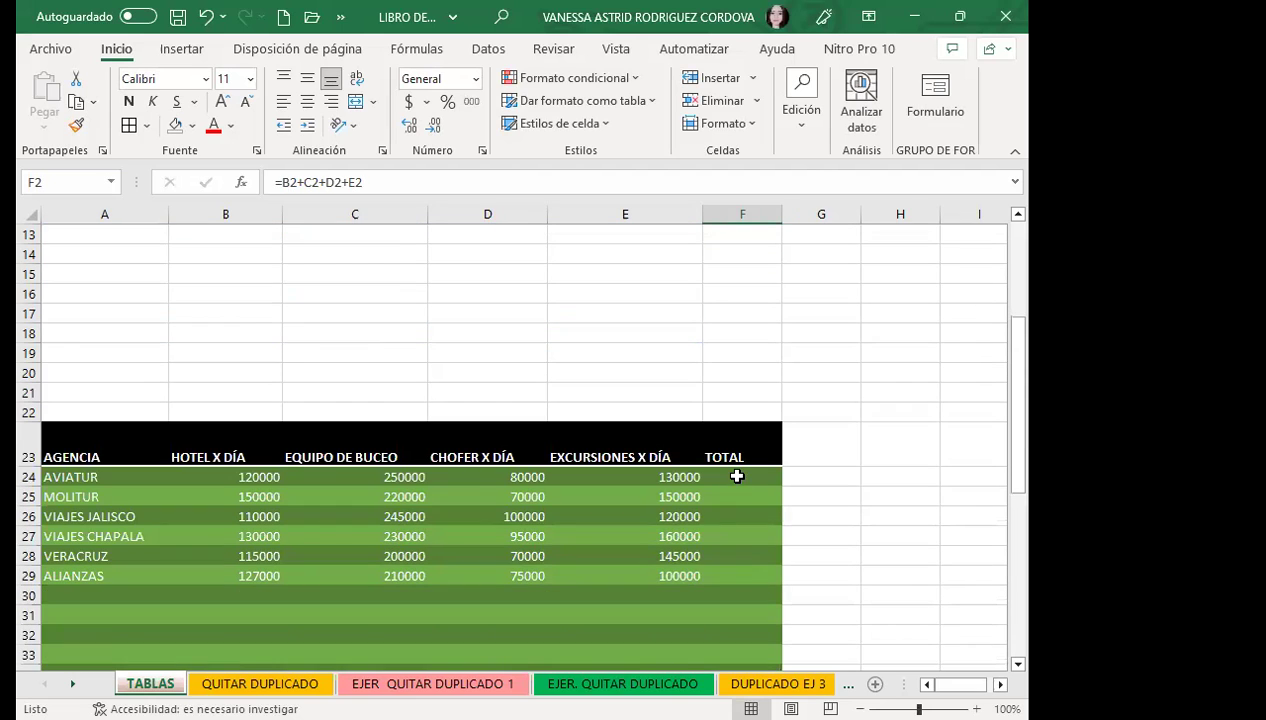
Step: Begin a formula in F24, AVIATUR's TOTAL cell in the green table
left_click(737, 477)
scroll(737, 472, "down", 2)
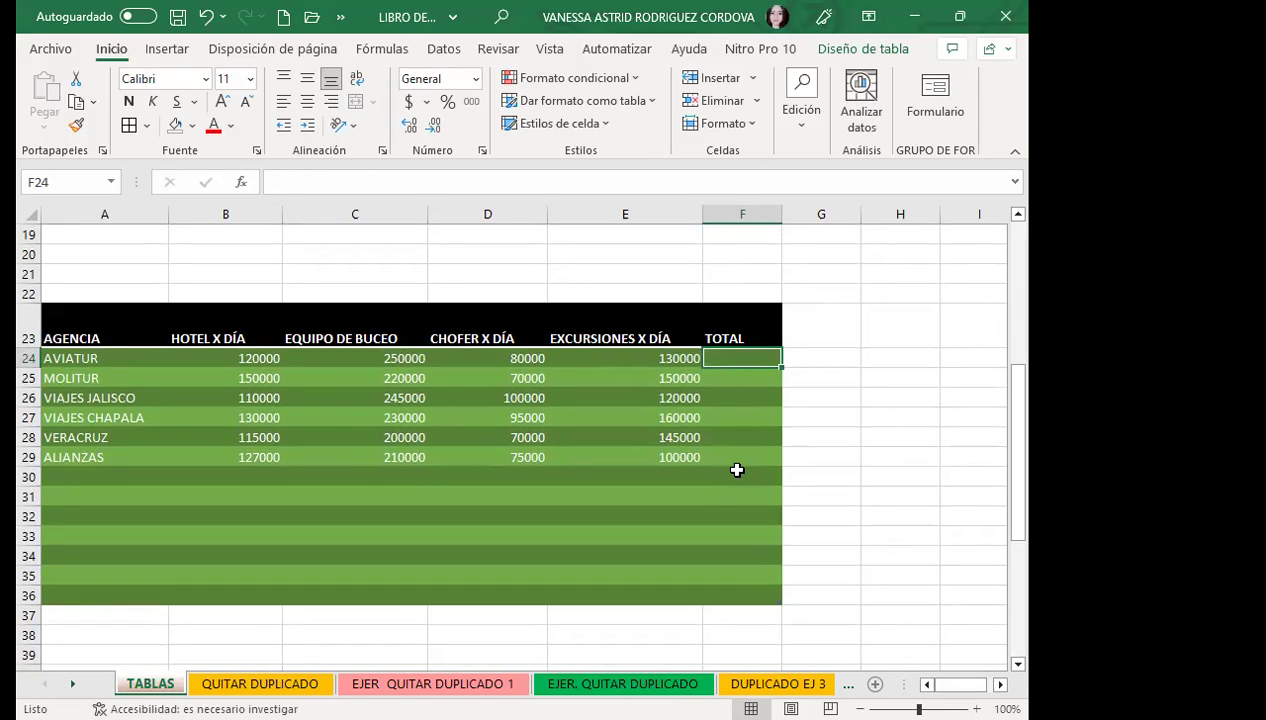
type("=")
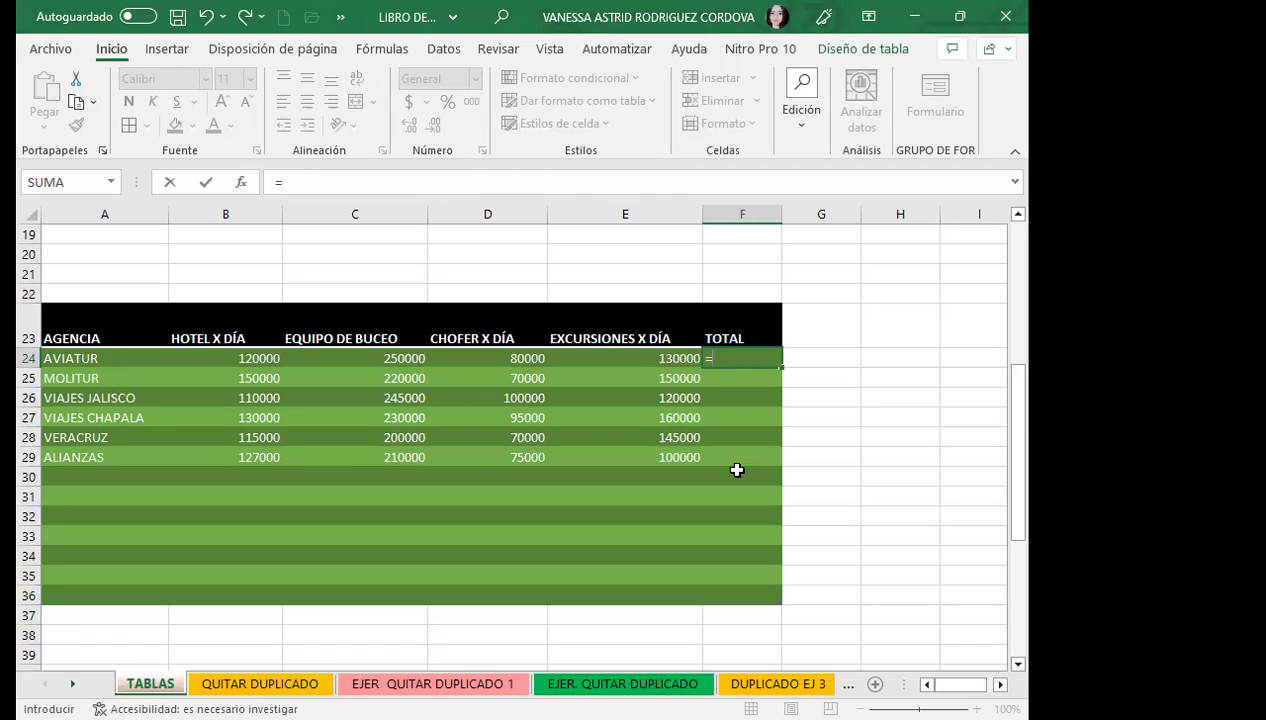
Step: Sum hotel, diving equipment, driver and excursion costs in F24, auto-filling the TOTAL column (580000 for AVIATUR)
left_click(250, 362)
type("+")
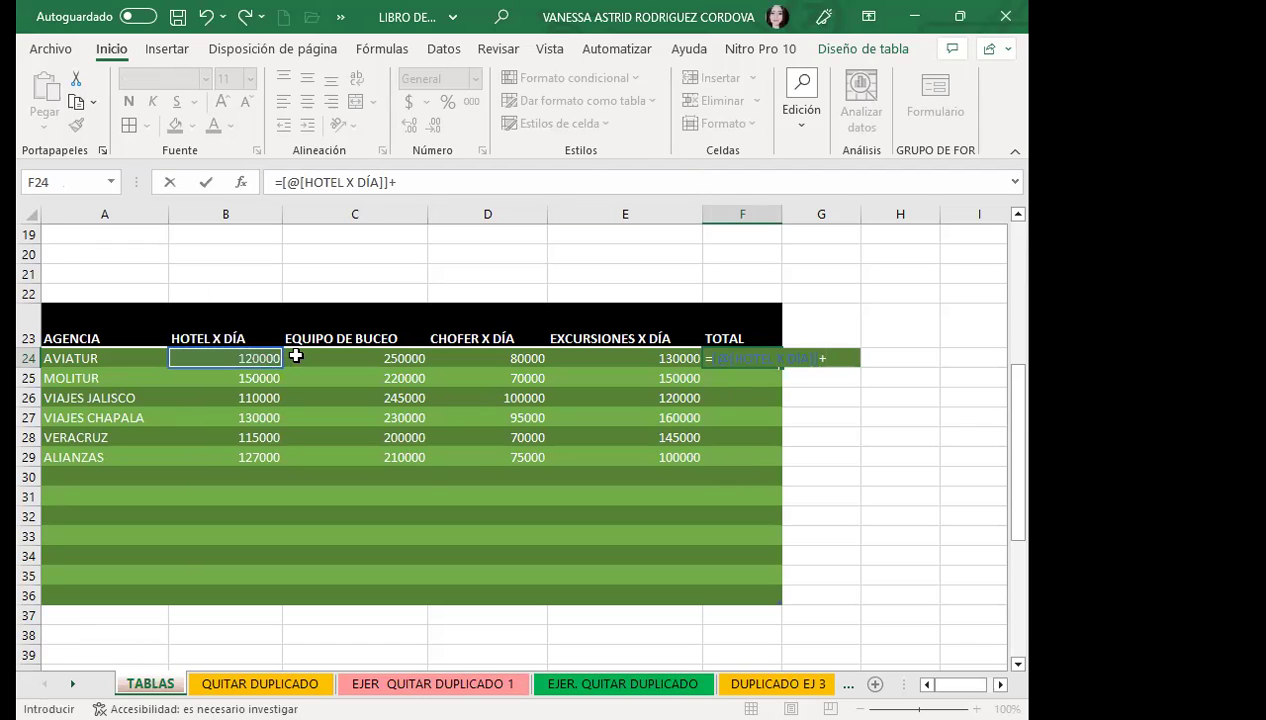
left_click(368, 359)
type("+")
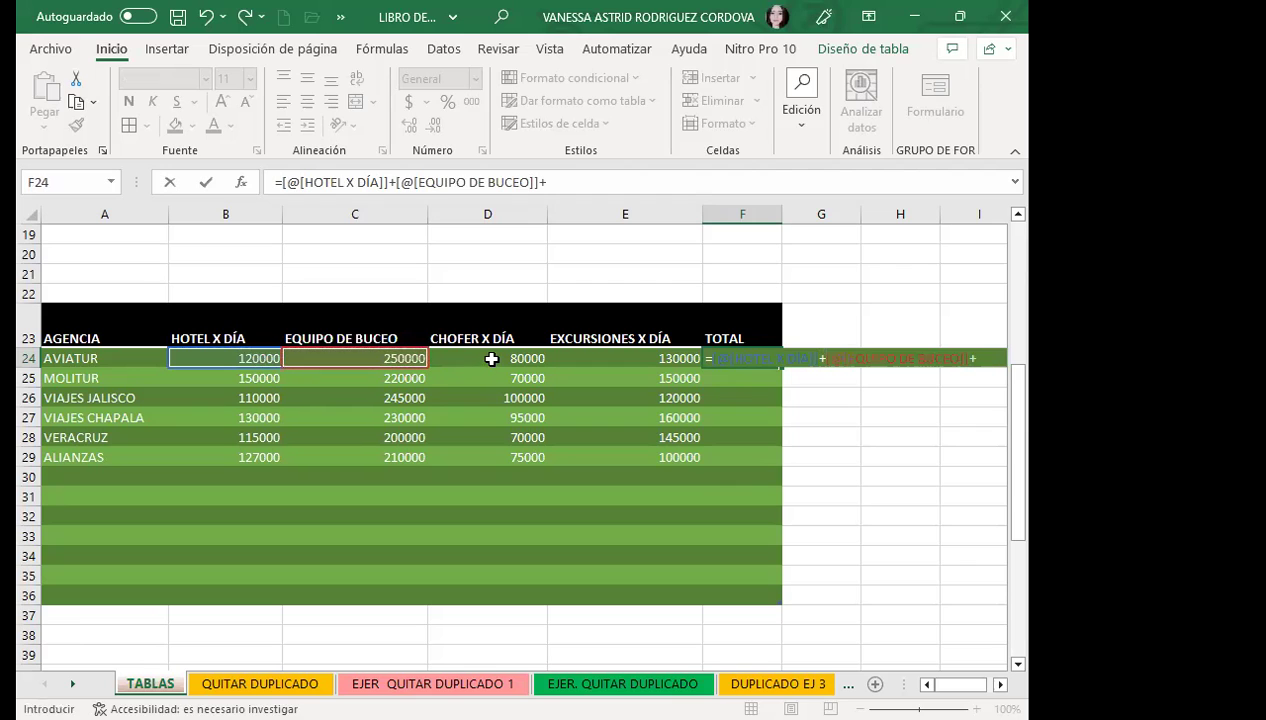
left_click(491, 358)
type("+")
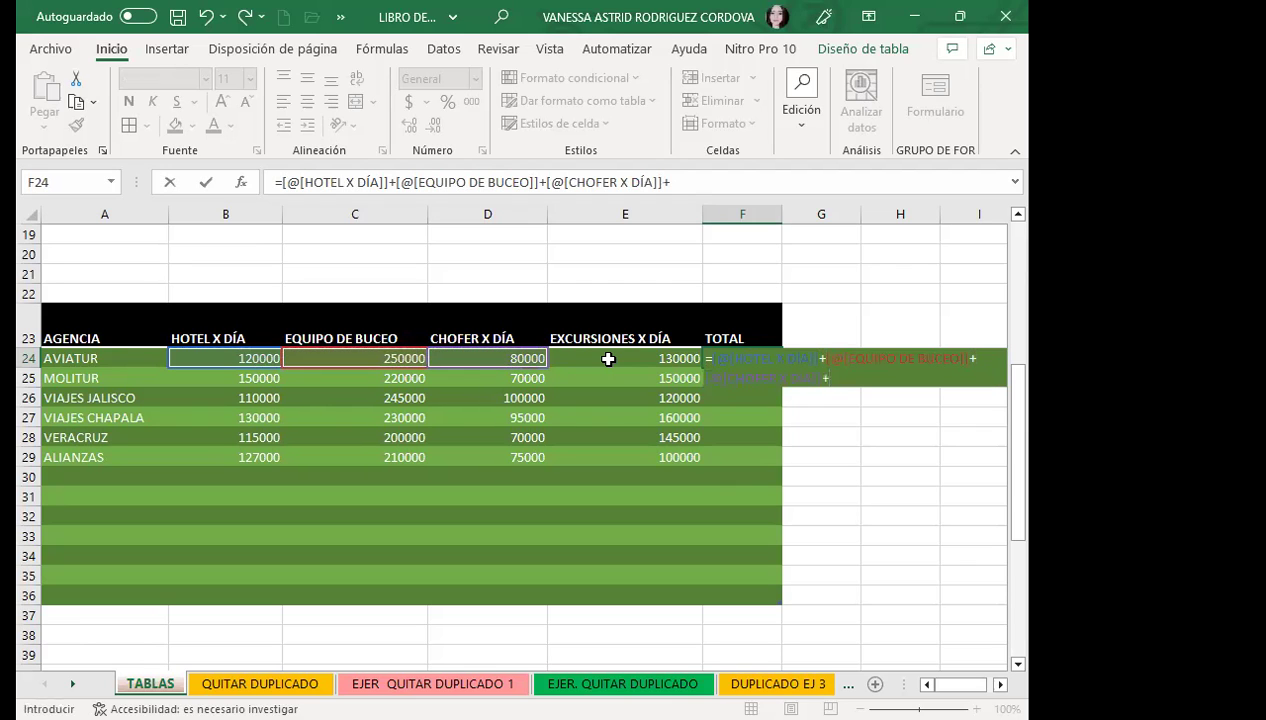
left_click(608, 359)
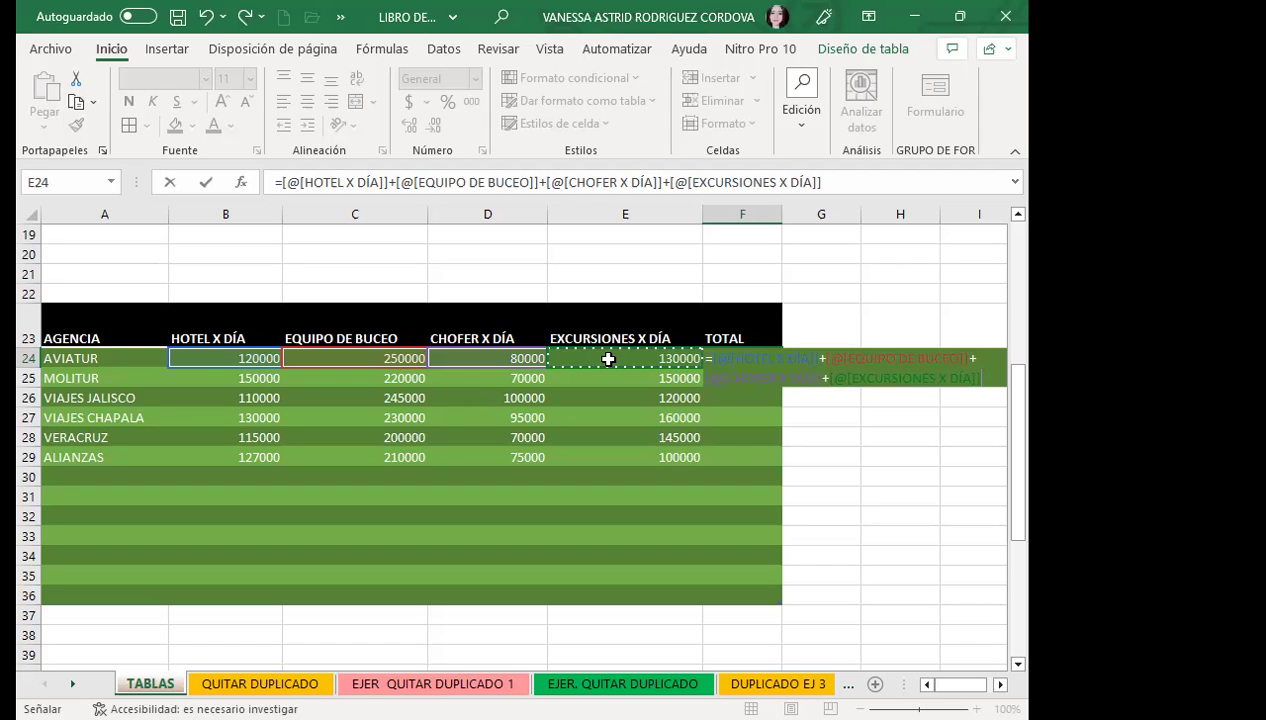
key("Return")
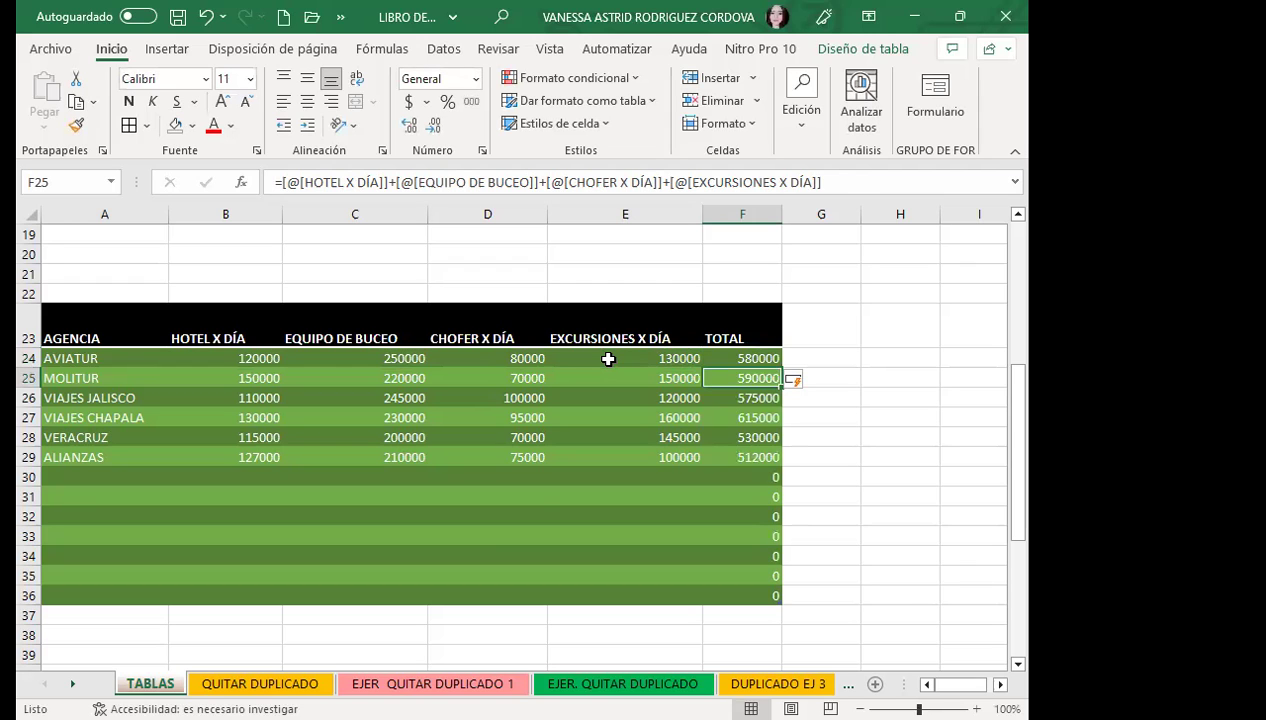
Step: Copy F2's total formula down to F7, giving totals from 580000 to 512000
scroll(726, 353, "up", 6)
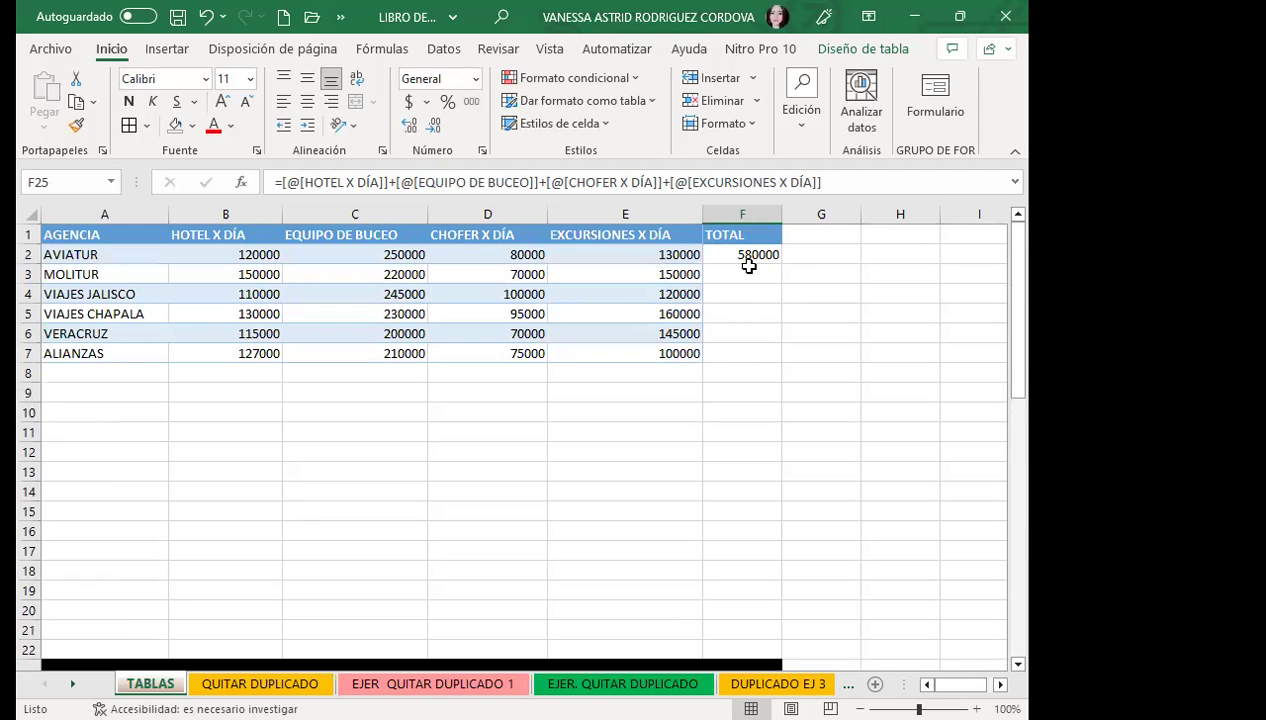
left_click(749, 266)
left_click(758, 253)
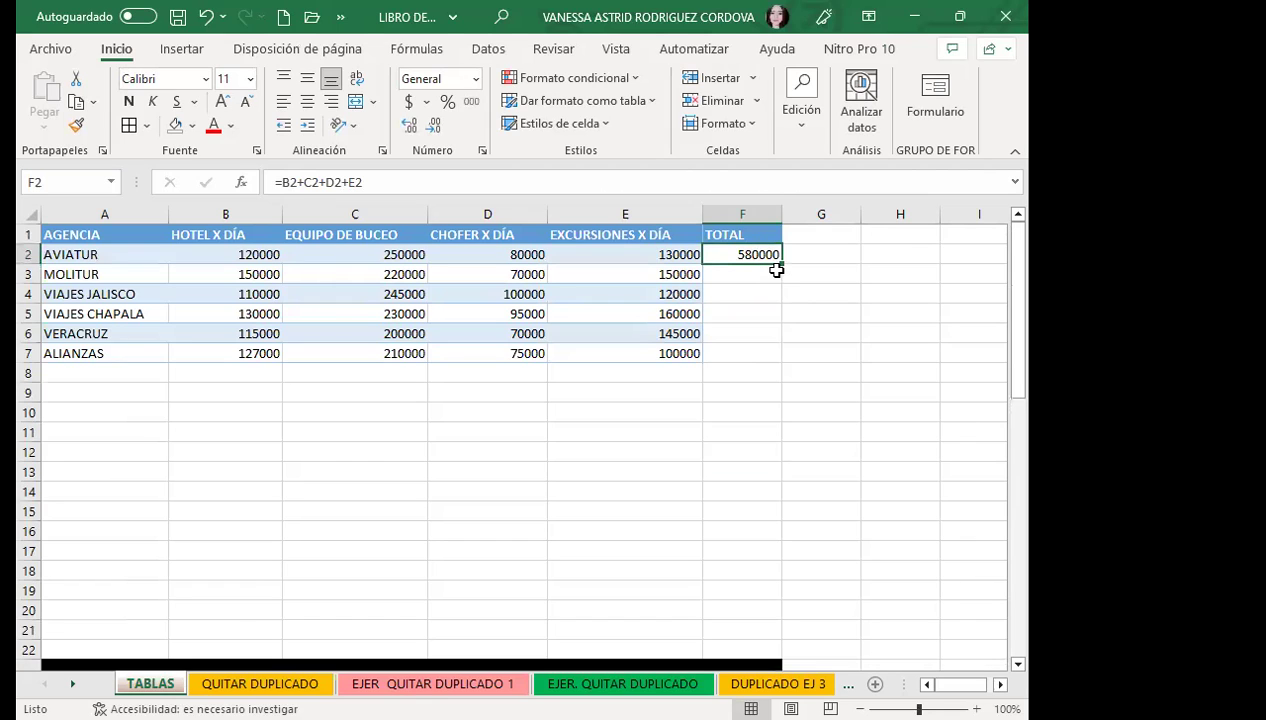
left_click_drag(781, 263, 779, 357)
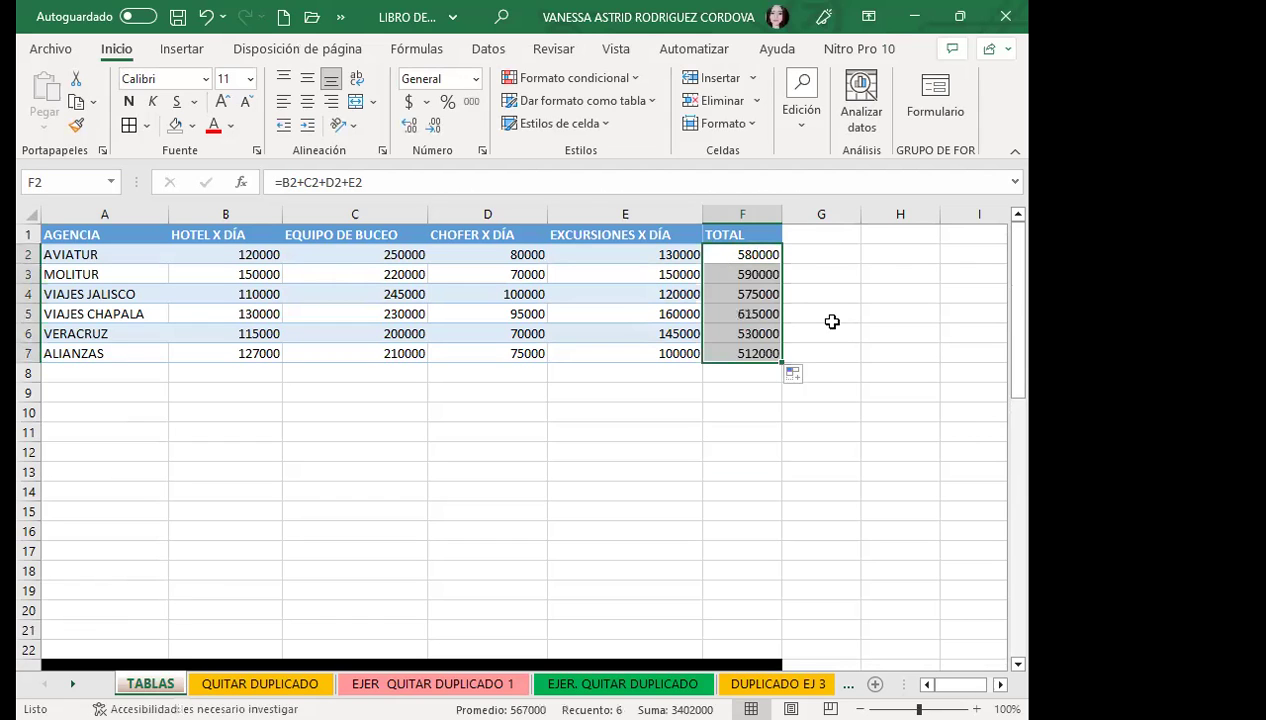
scroll(497, 407, "down", 3)
scroll(729, 415, "down", 1)
scroll(808, 421, "down", 1)
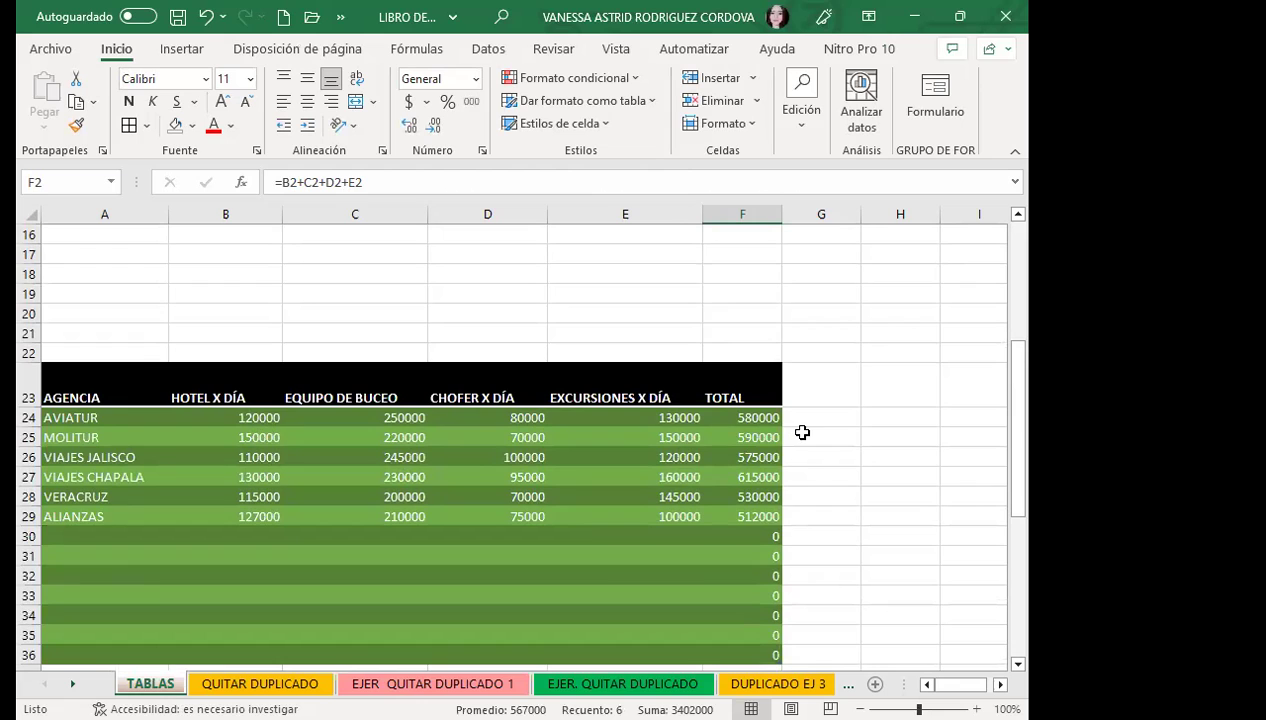
scroll(801, 432, "down", 2)
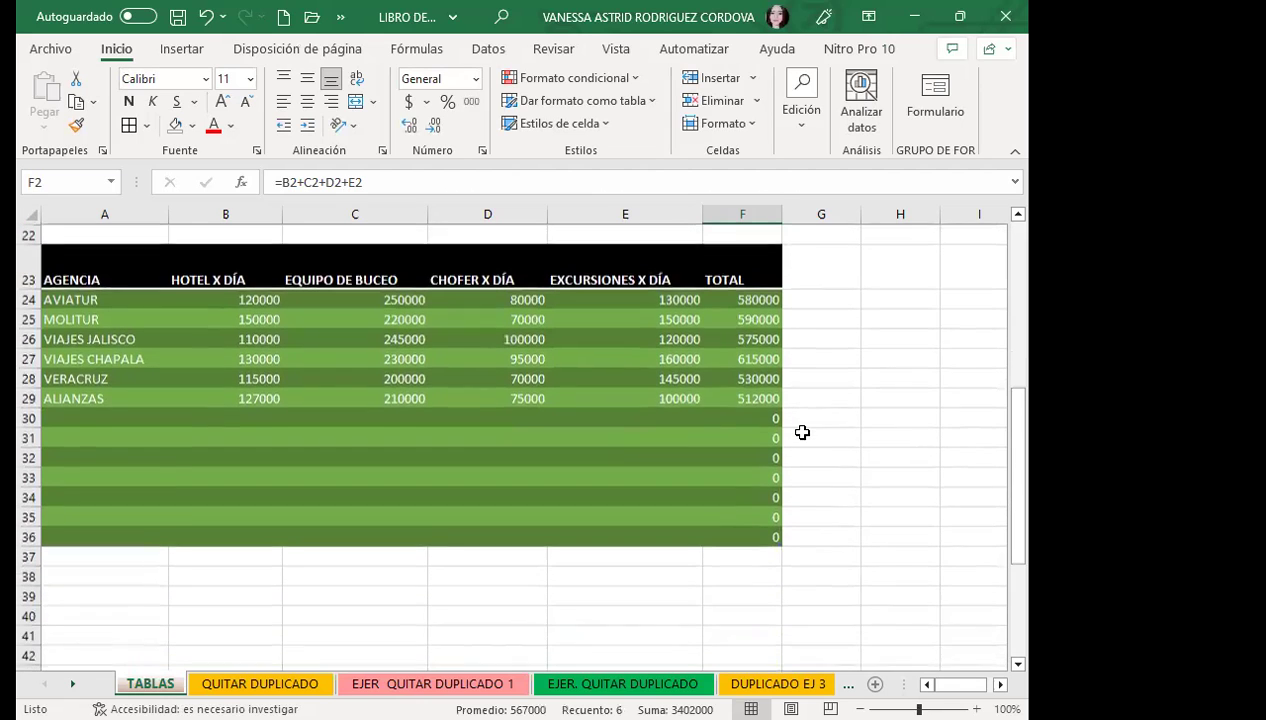
left_click(73, 414)
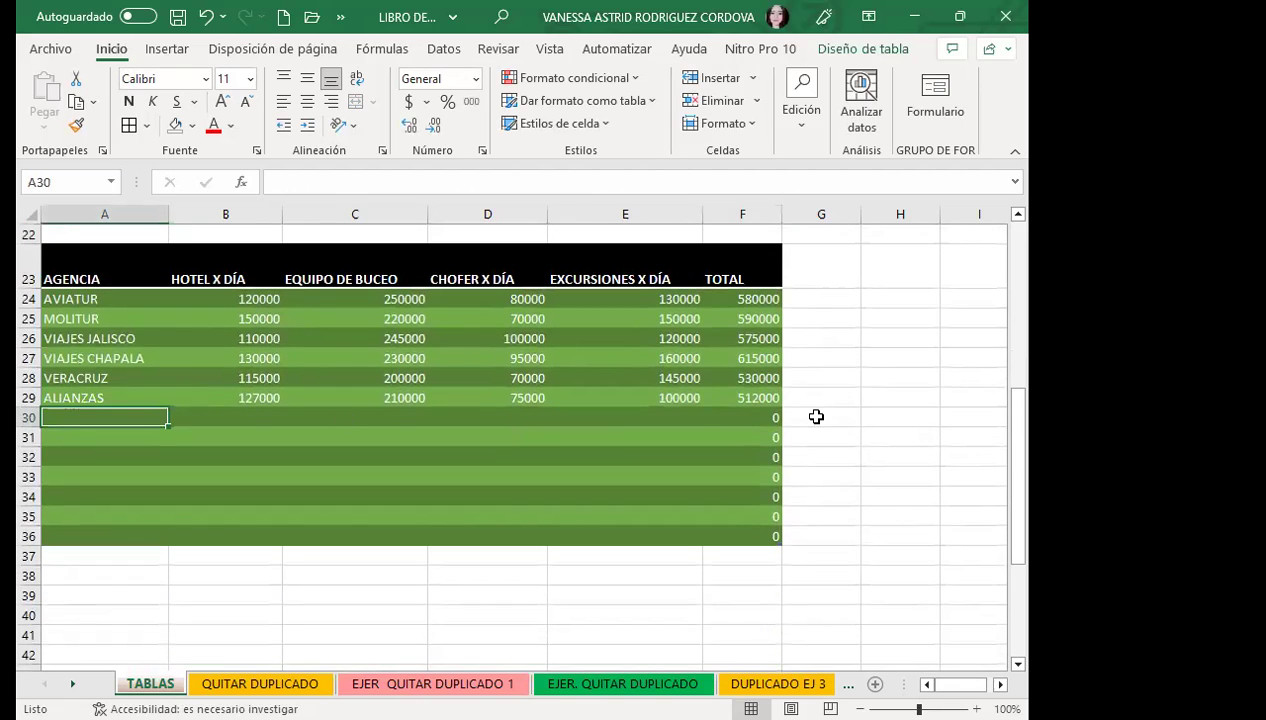
Step: Enter VERDE in row 30 with costs 12500, 500, 400 and 4000, totalling 17400
type("VERDE")
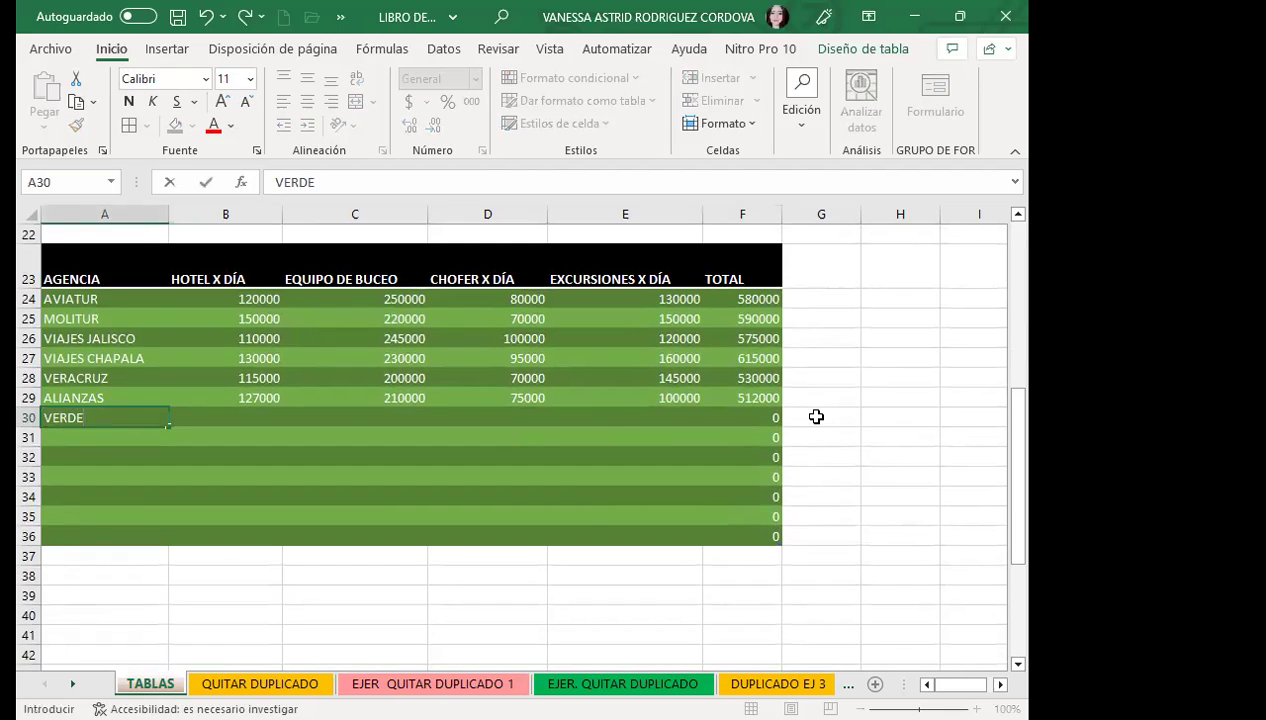
key("Tab")
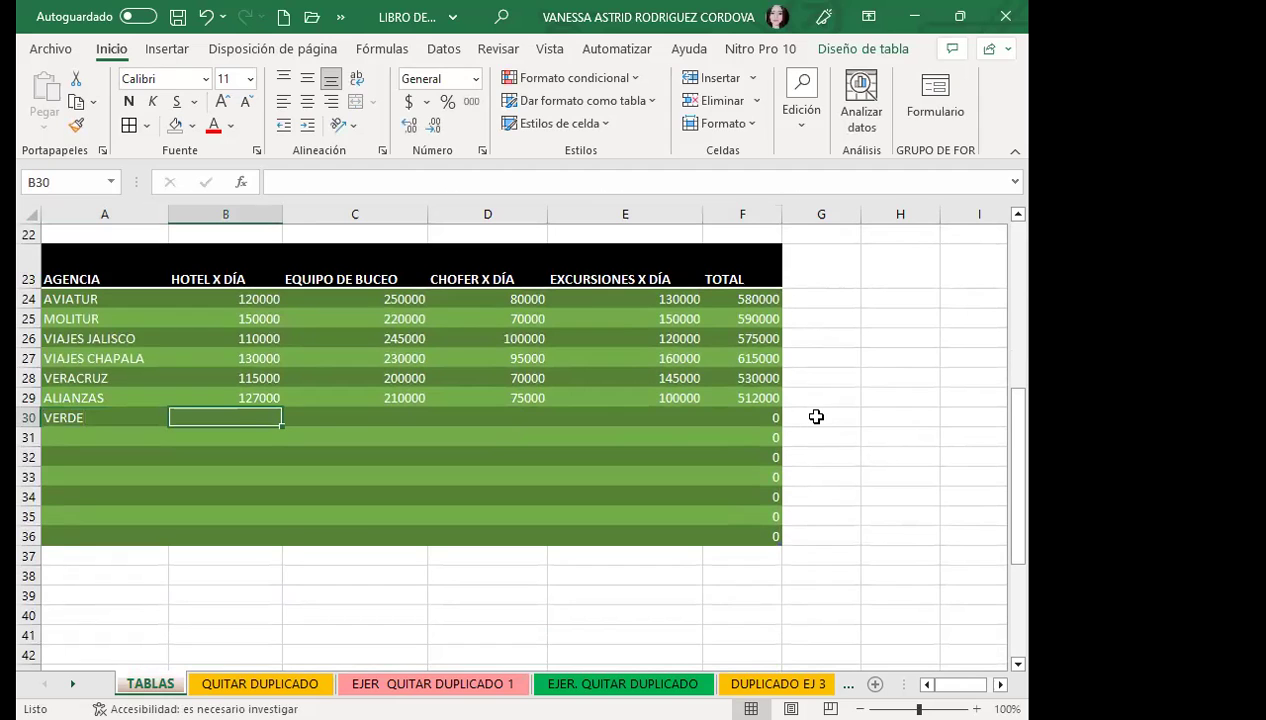
type("12500")
key("Tab")
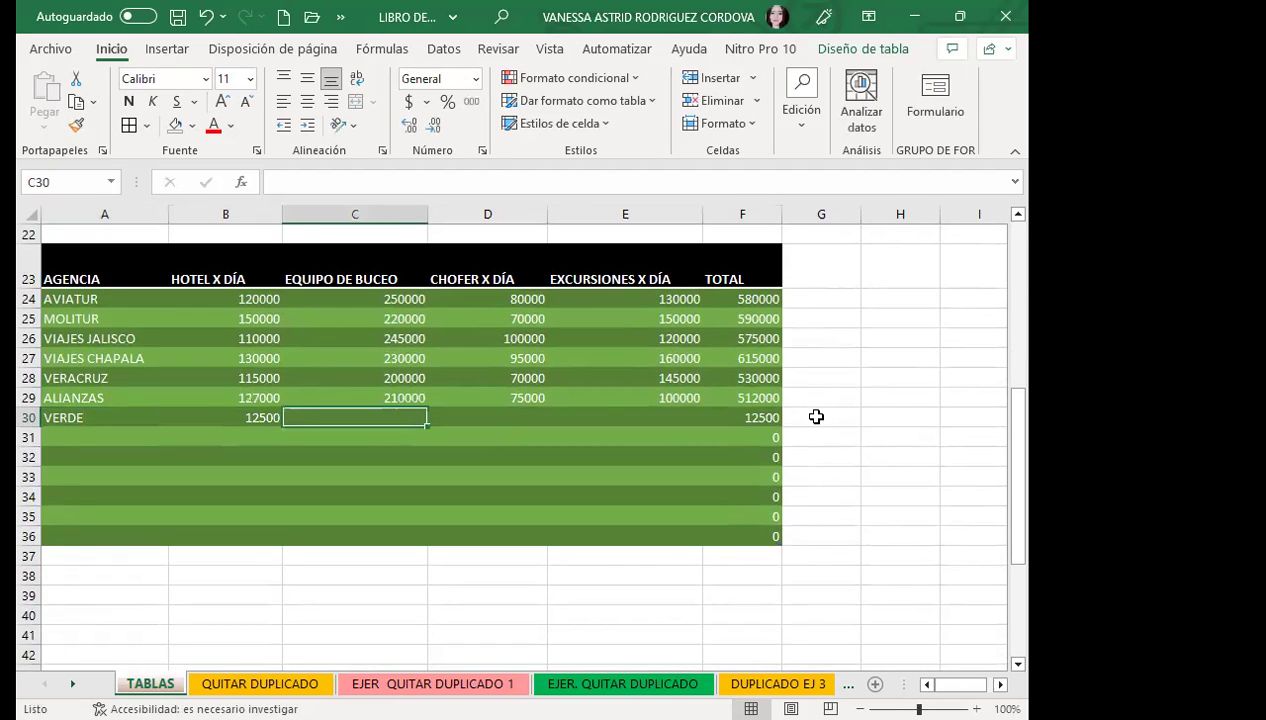
type("500")
key("Tab")
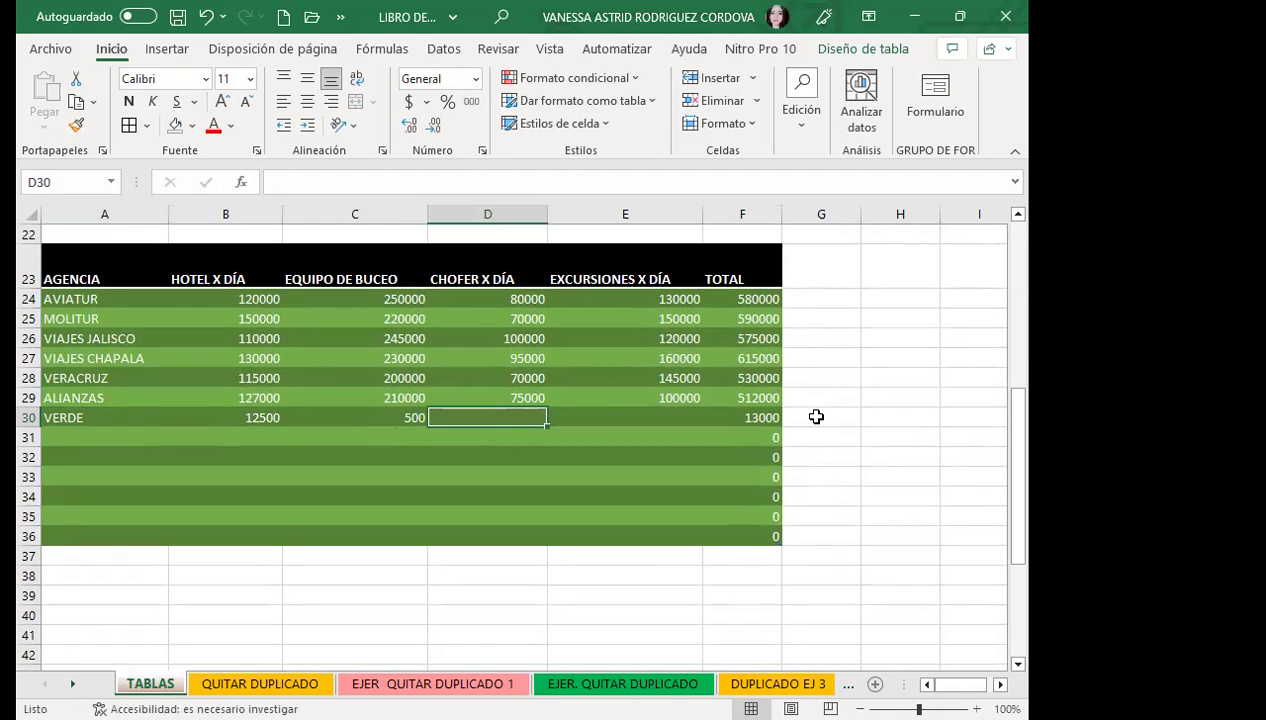
type("400")
key("Tab")
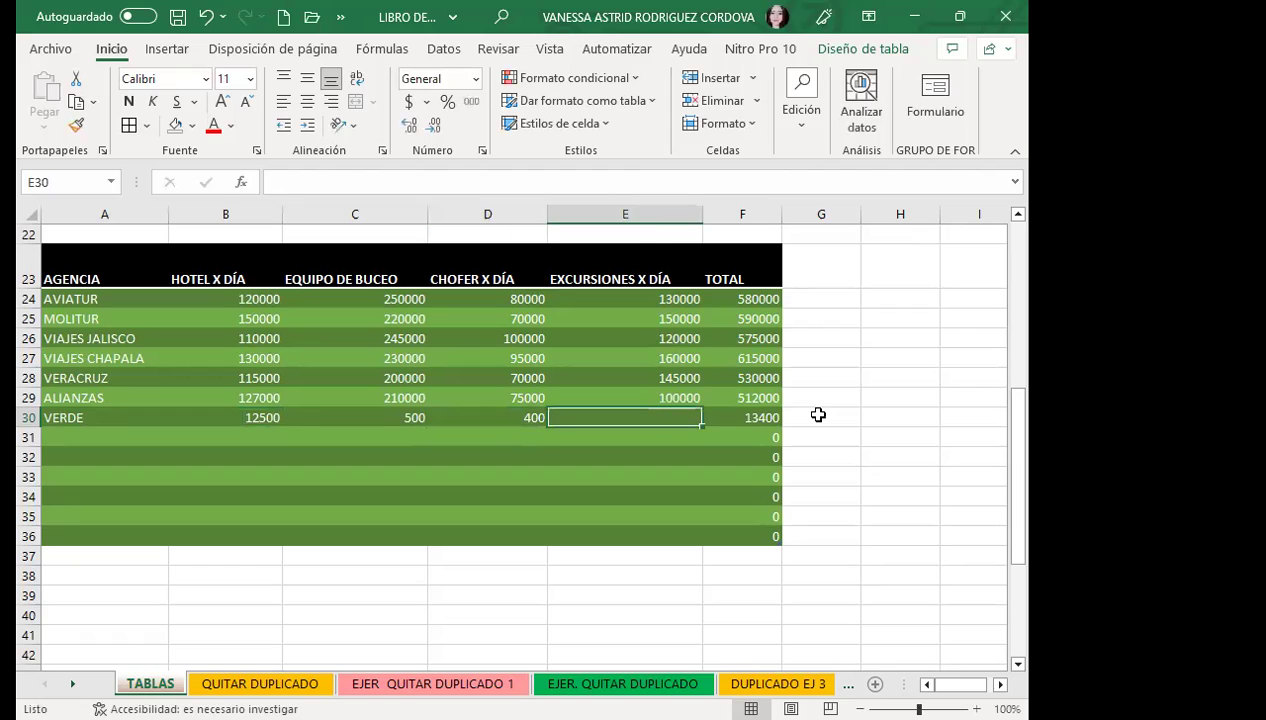
type("4000")
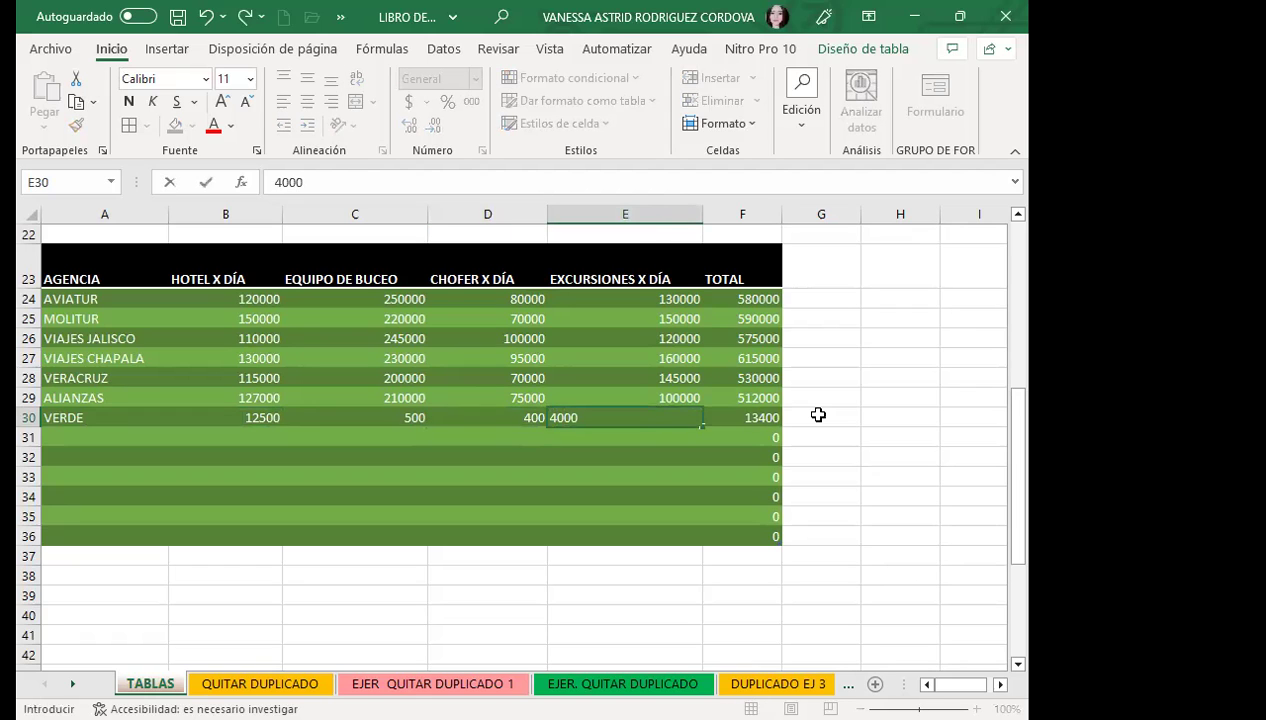
key("Return")
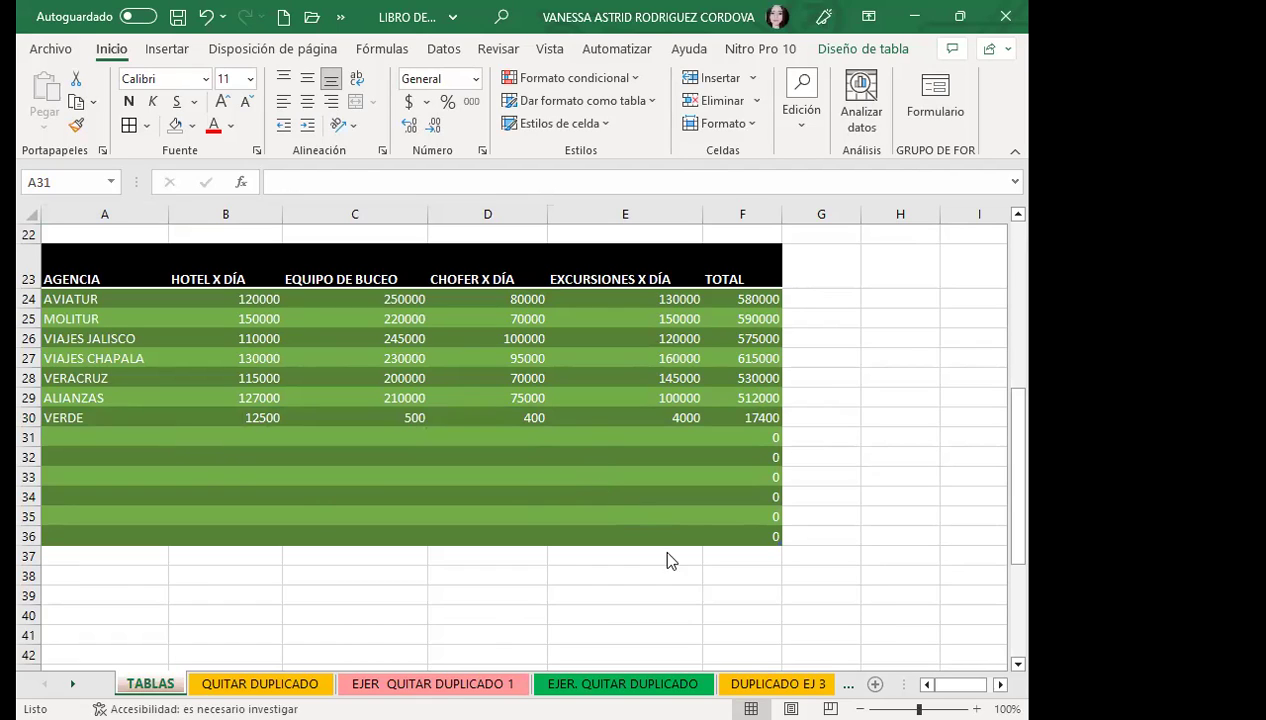
Step: Check the structured-reference formula in F36, then select a cell inside the green table
left_click(755, 530)
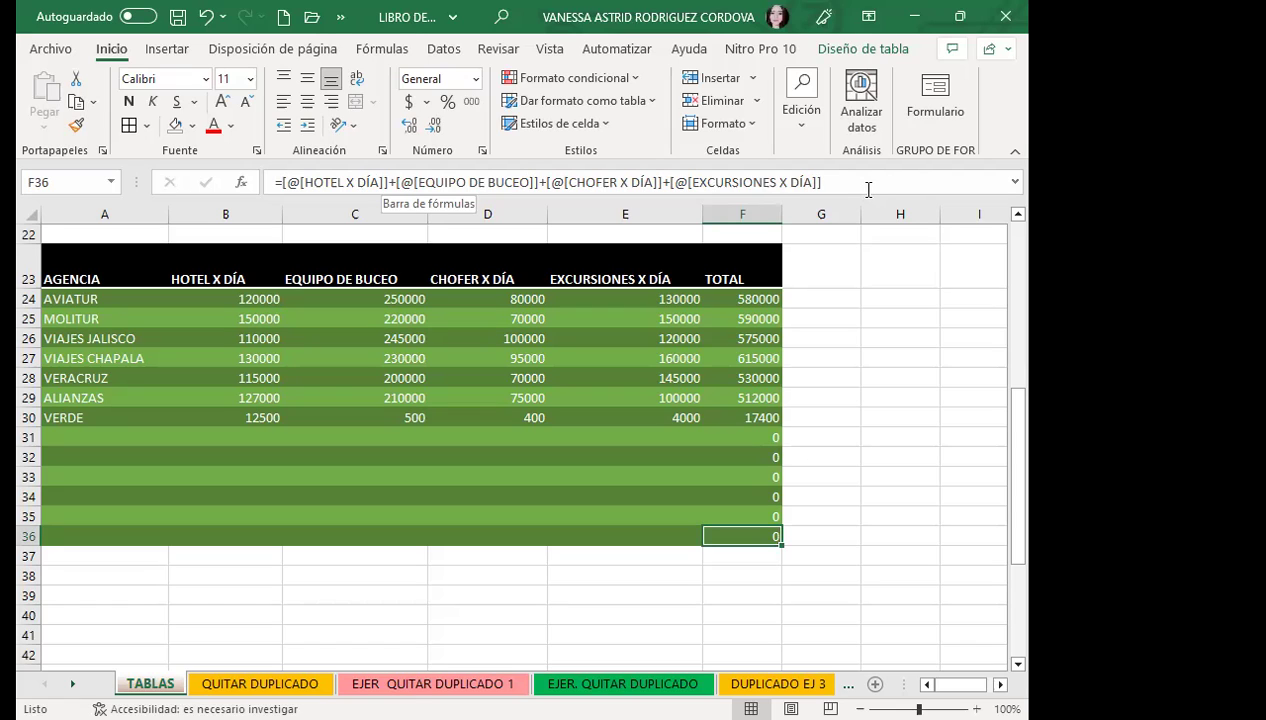
left_click(437, 362)
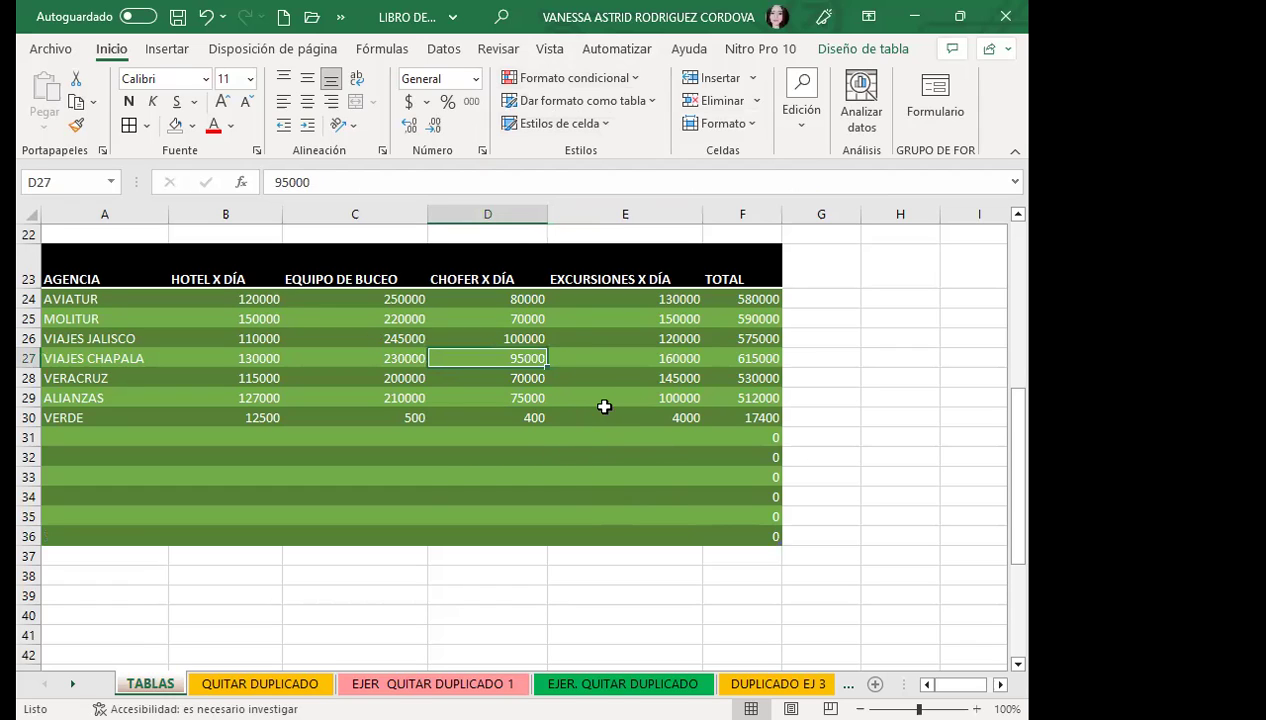
left_click(856, 56)
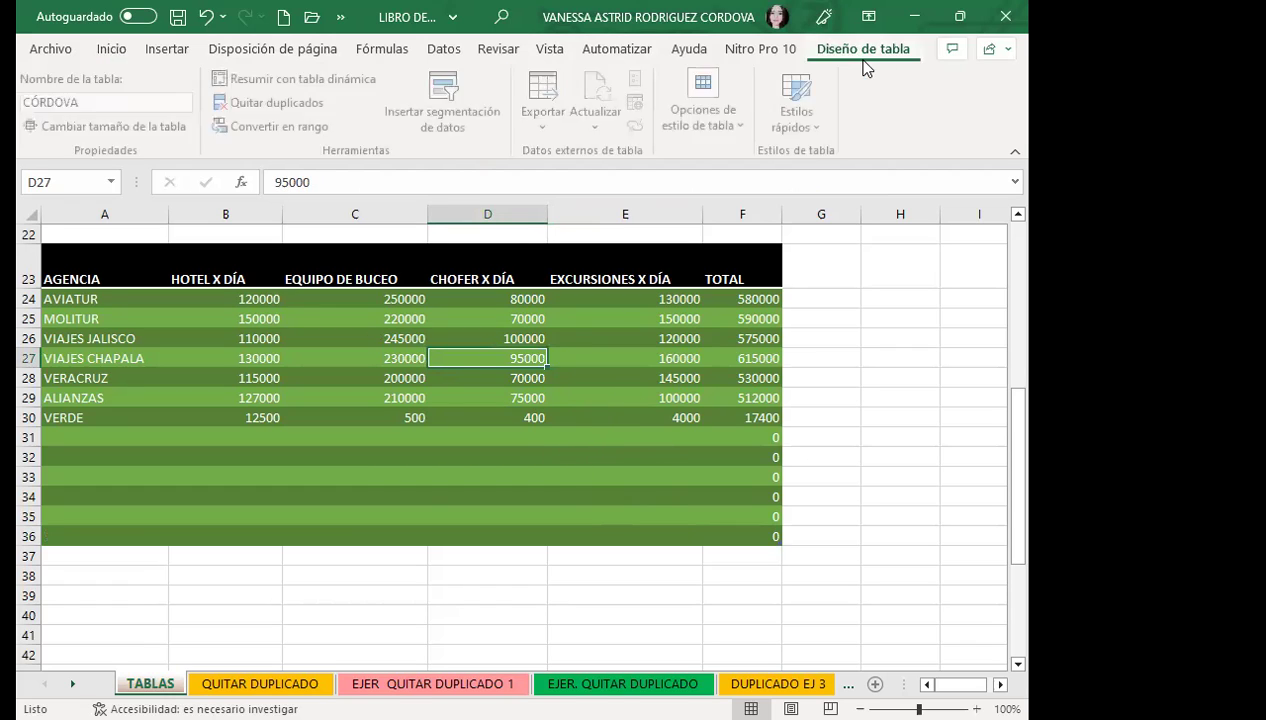
left_click(280, 126)
left_click(480, 430)
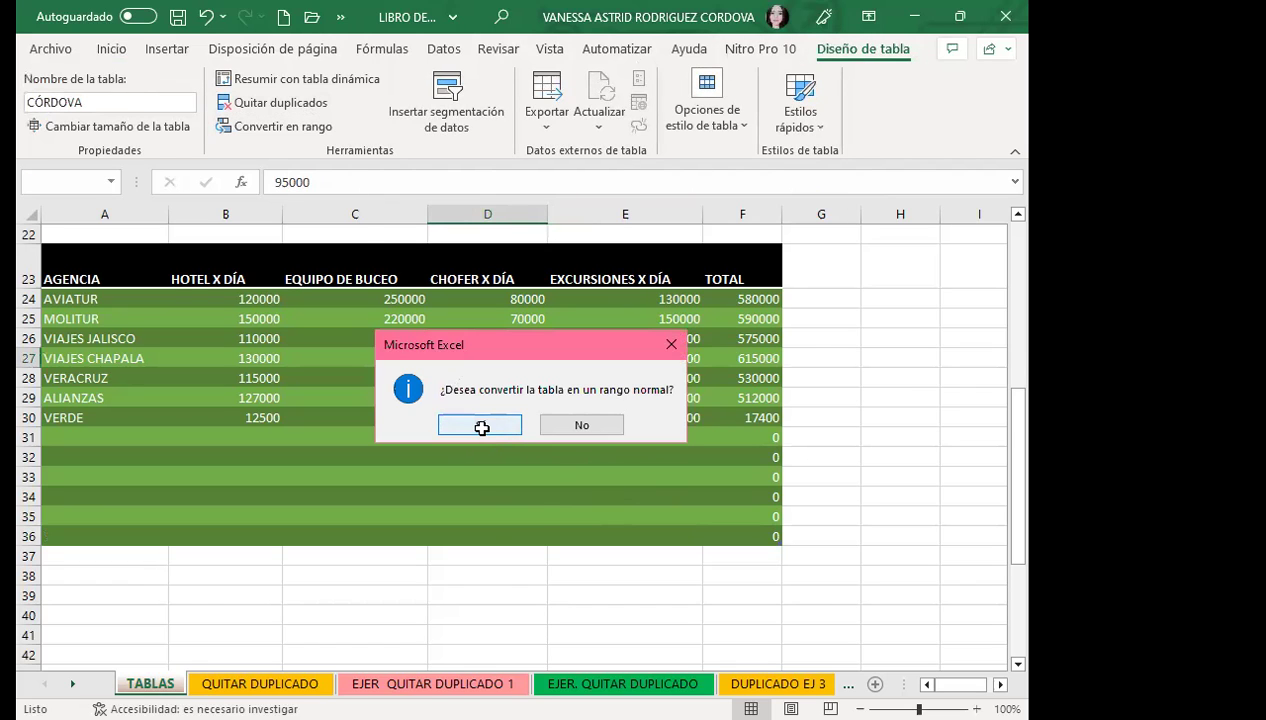
left_click(540, 510)
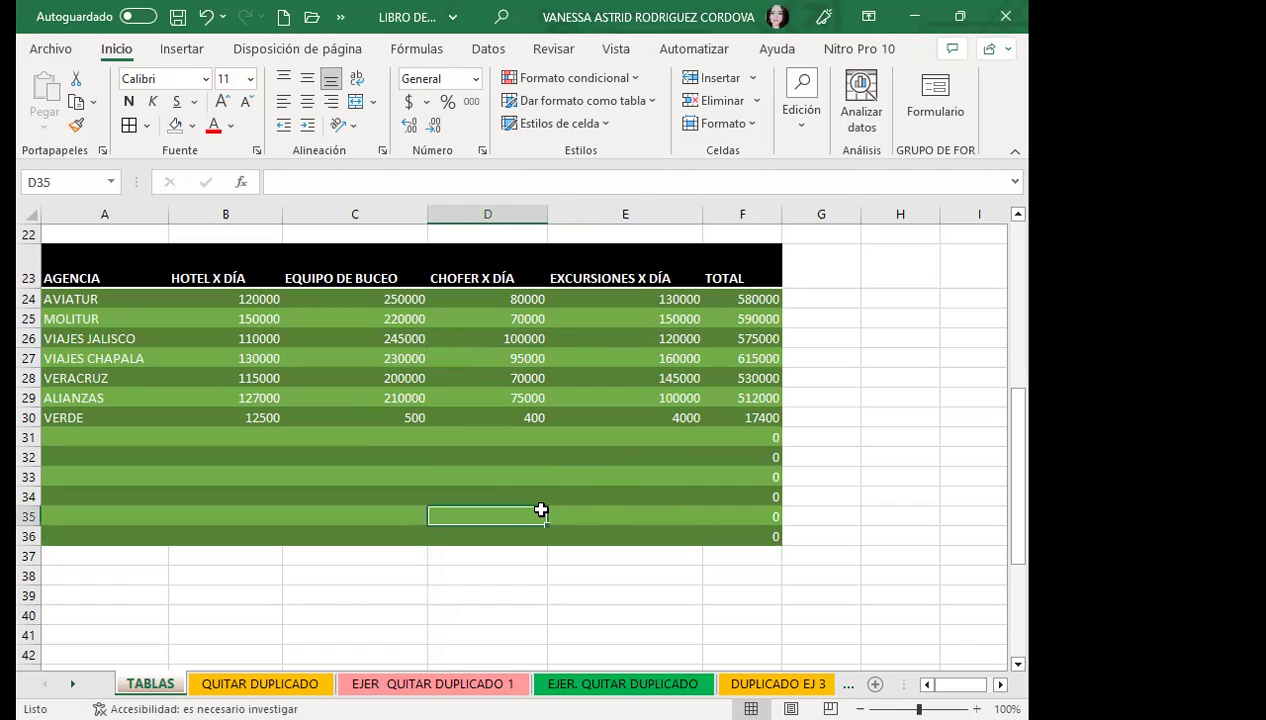
left_click(260, 300)
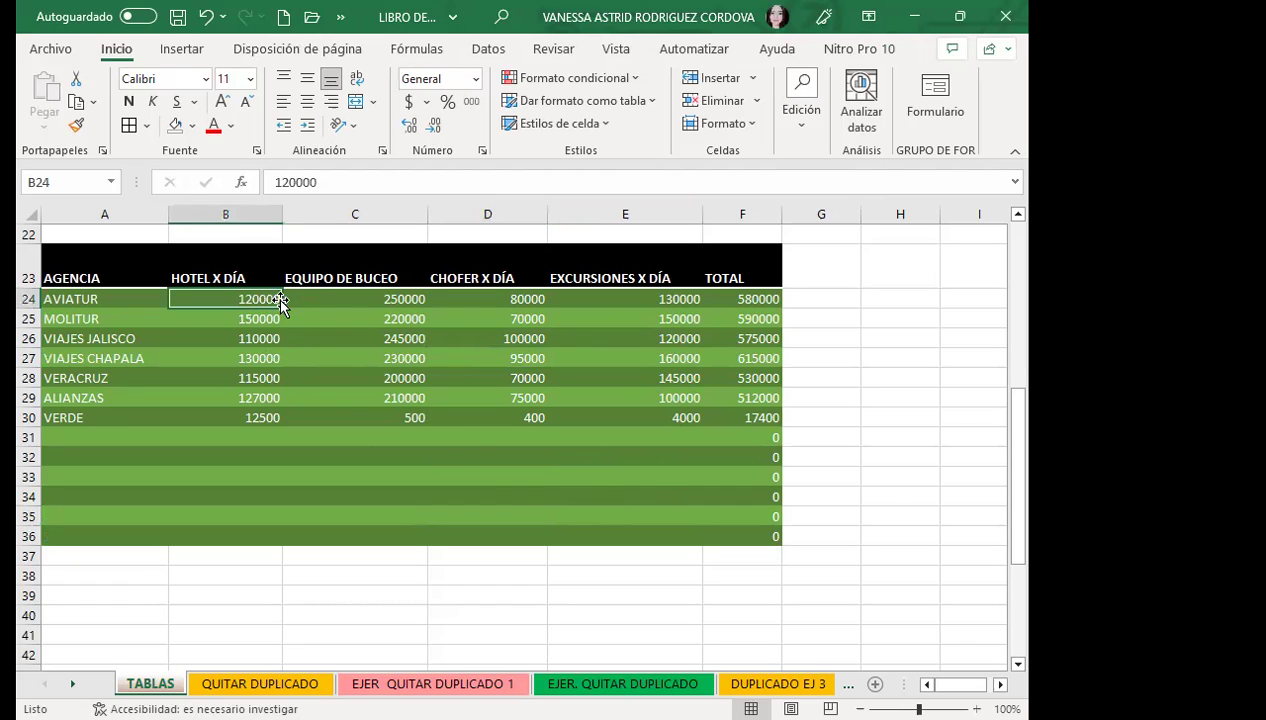
left_click(410, 303)
left_click(521, 301)
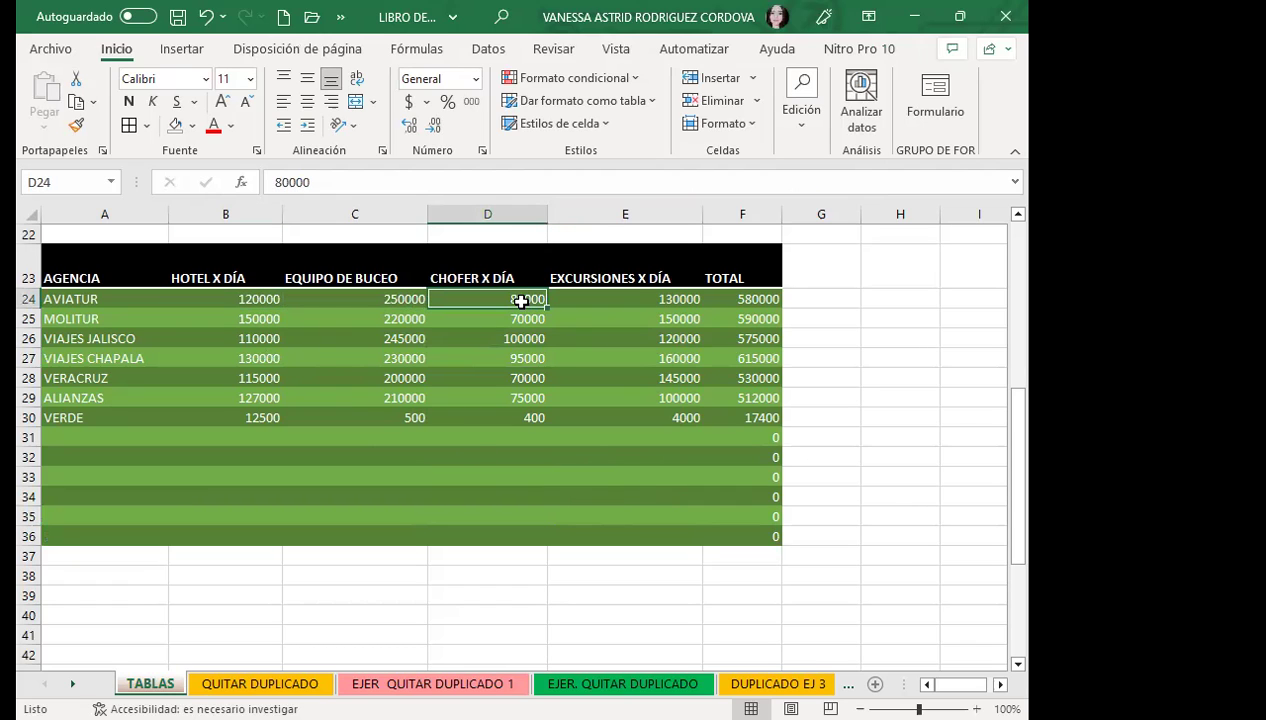
left_click(656, 296)
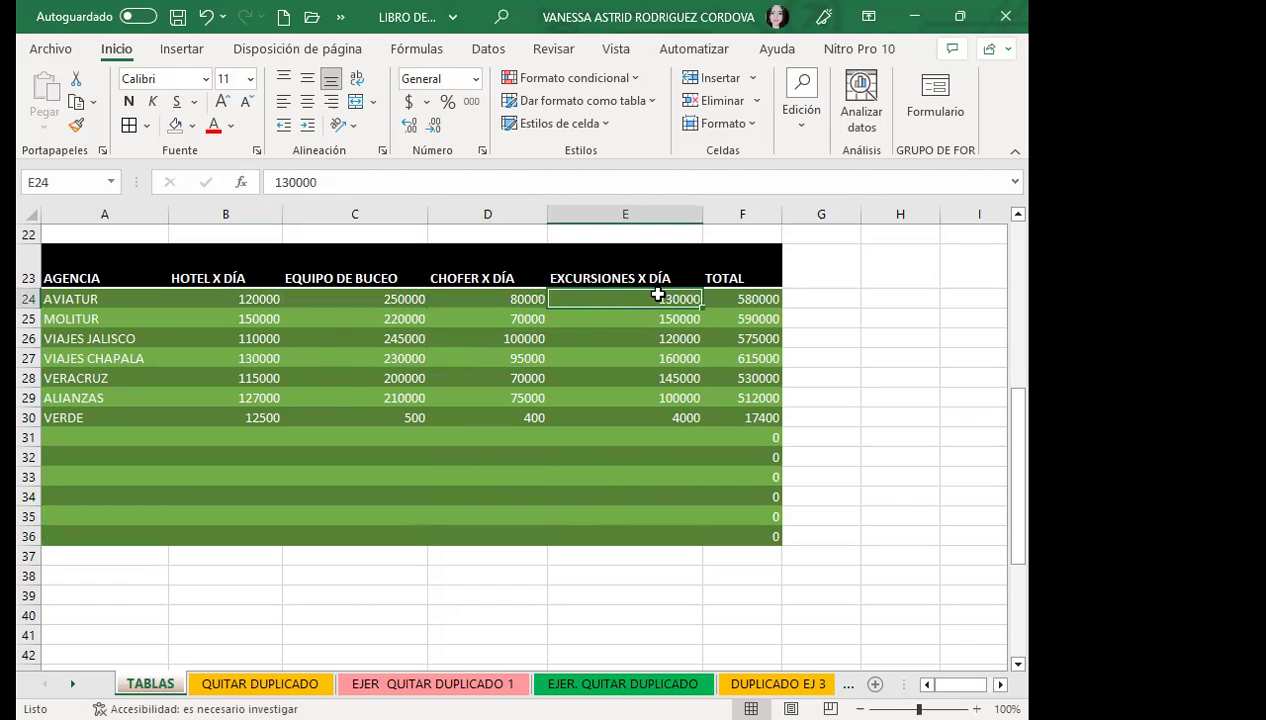
left_click(778, 540)
left_click(743, 573)
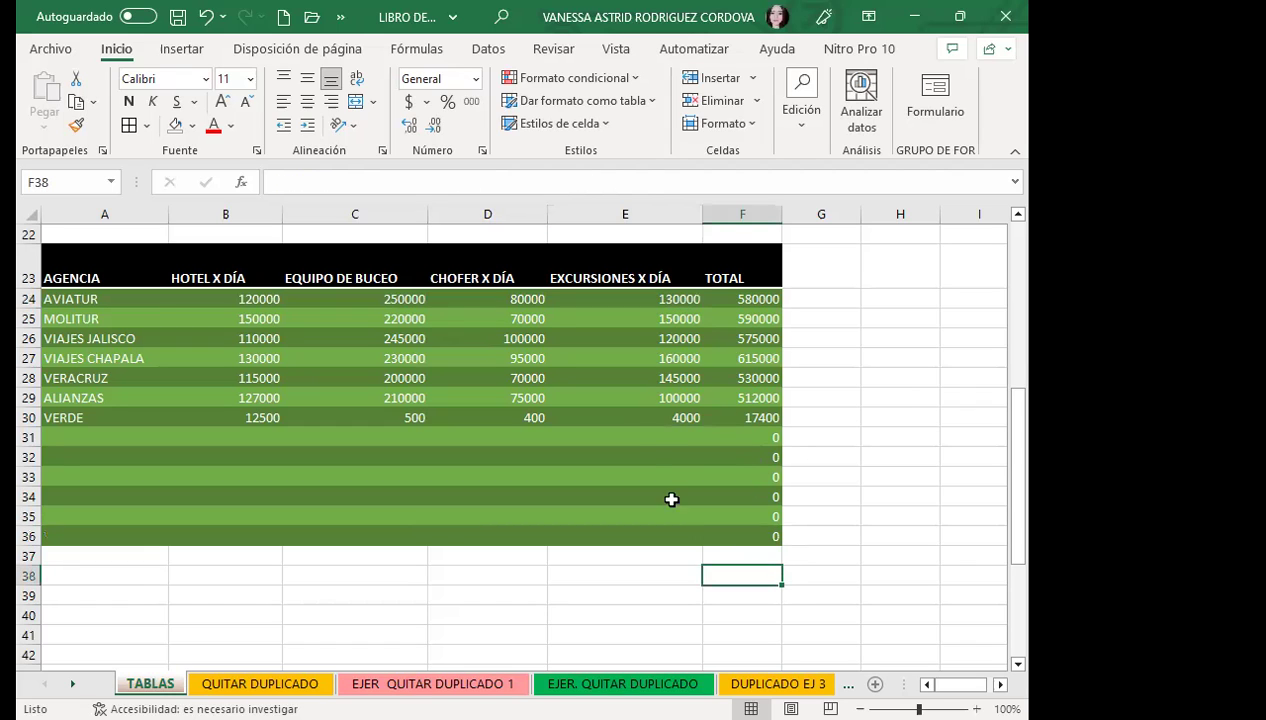
left_click(750, 462)
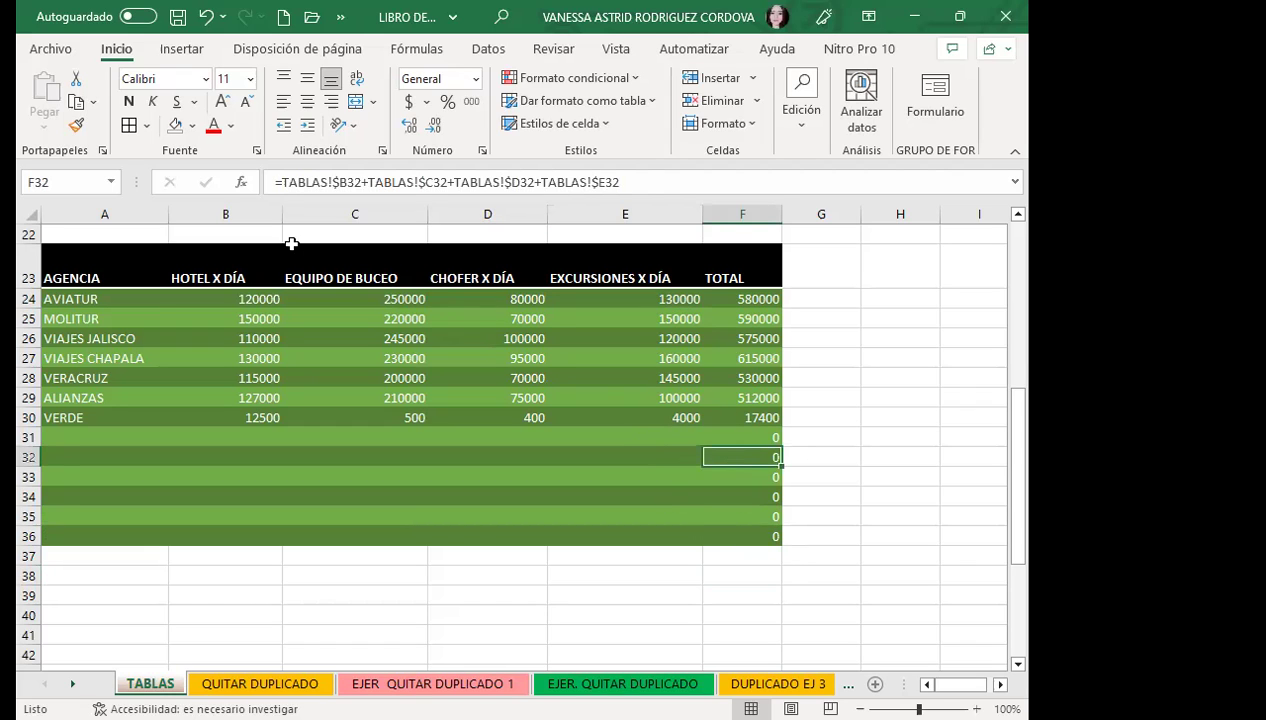
Step: Compare the TOTAL formulas with the upper table, then edit F25's =TABLAS!$B25+…+$E25 formula in the formula bar
left_click(740, 299)
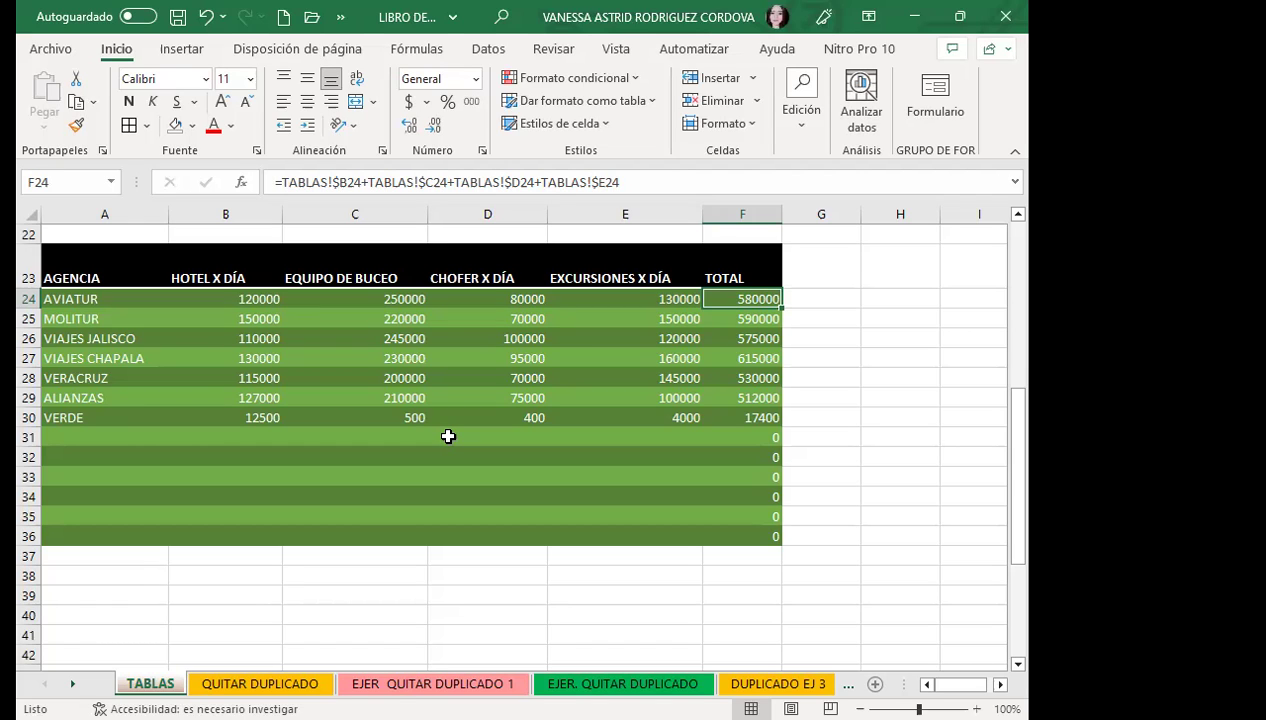
left_click(740, 349)
left_click(752, 298)
left_click(763, 320)
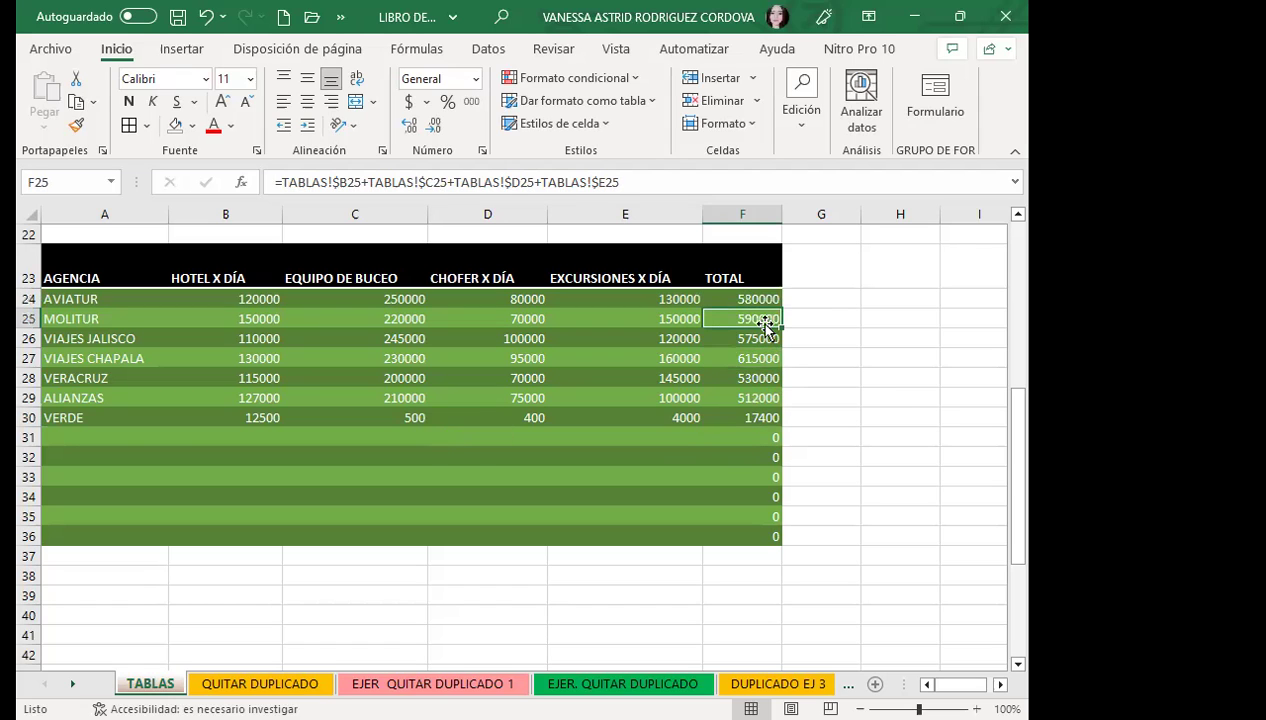
scroll(760, 305, "up", 3)
scroll(740, 280, "up", 4)
left_click(740, 276)
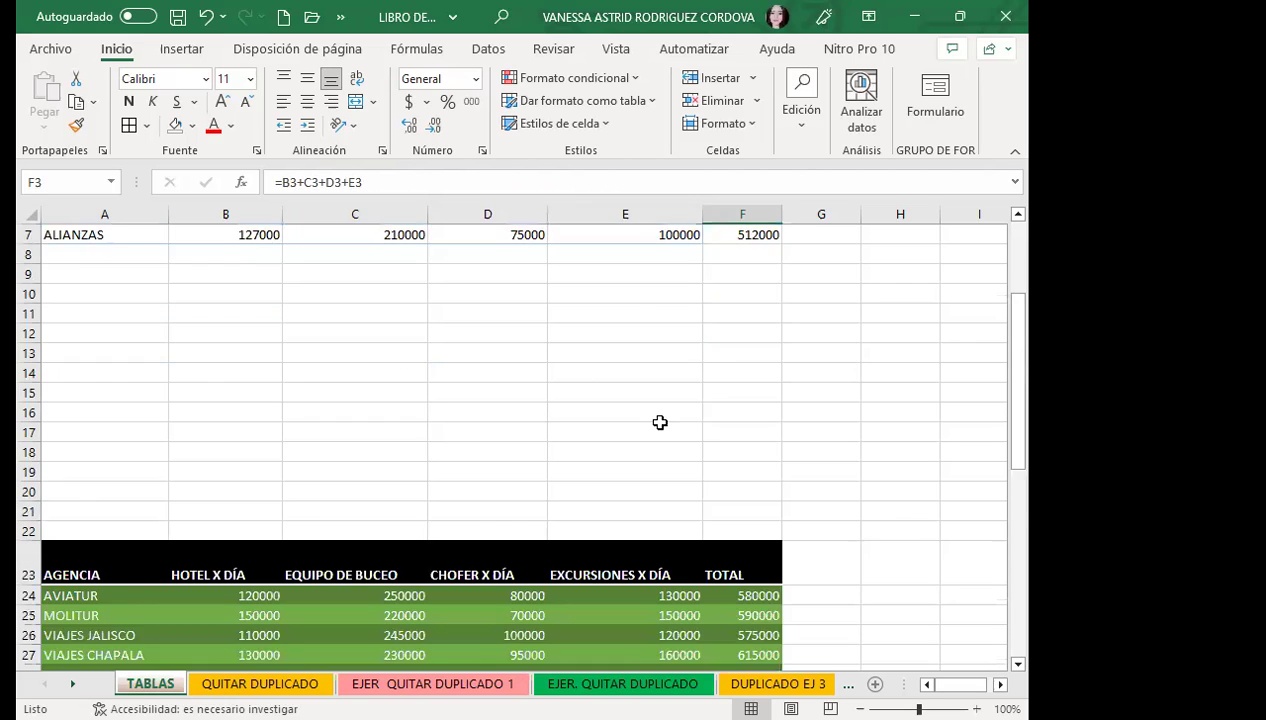
scroll(658, 424, "down", 5)
left_click(754, 434)
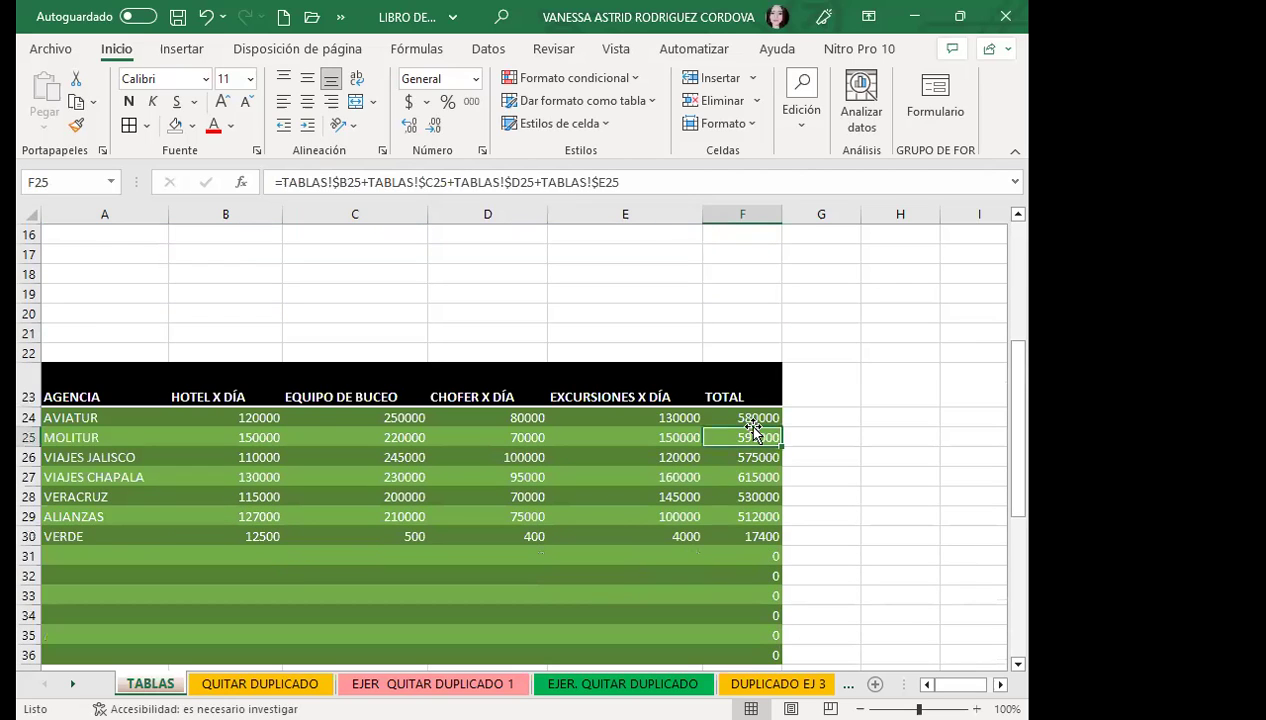
left_click(297, 182)
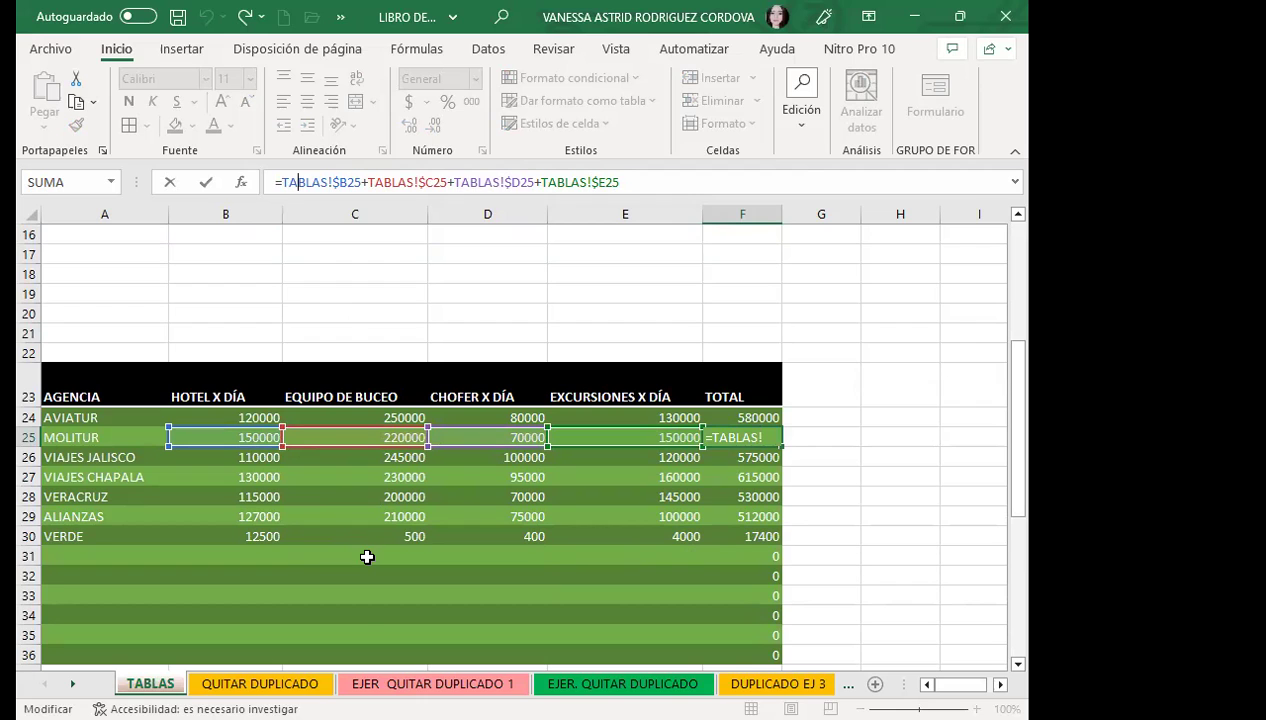
Step: Leave F25 unchanged at 590000 and check the MOLITUR, VIAJES JALISCO and VIAJES CHAPALA hotel prices
key("Return")
left_click(244, 457)
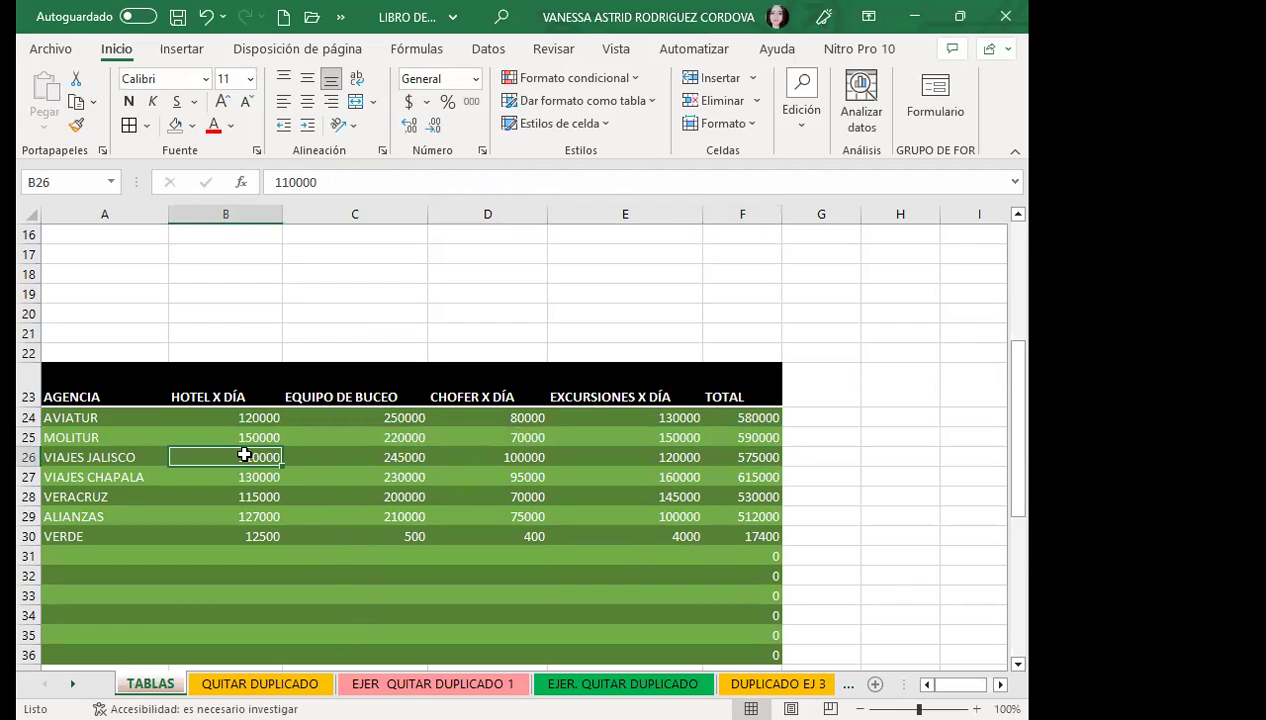
left_click(244, 476)
left_click(248, 438)
Step: Review the TOTAL formulas from VIAJES JALISCO to VERDE and the zero totals in rows 31–36
left_click(757, 458)
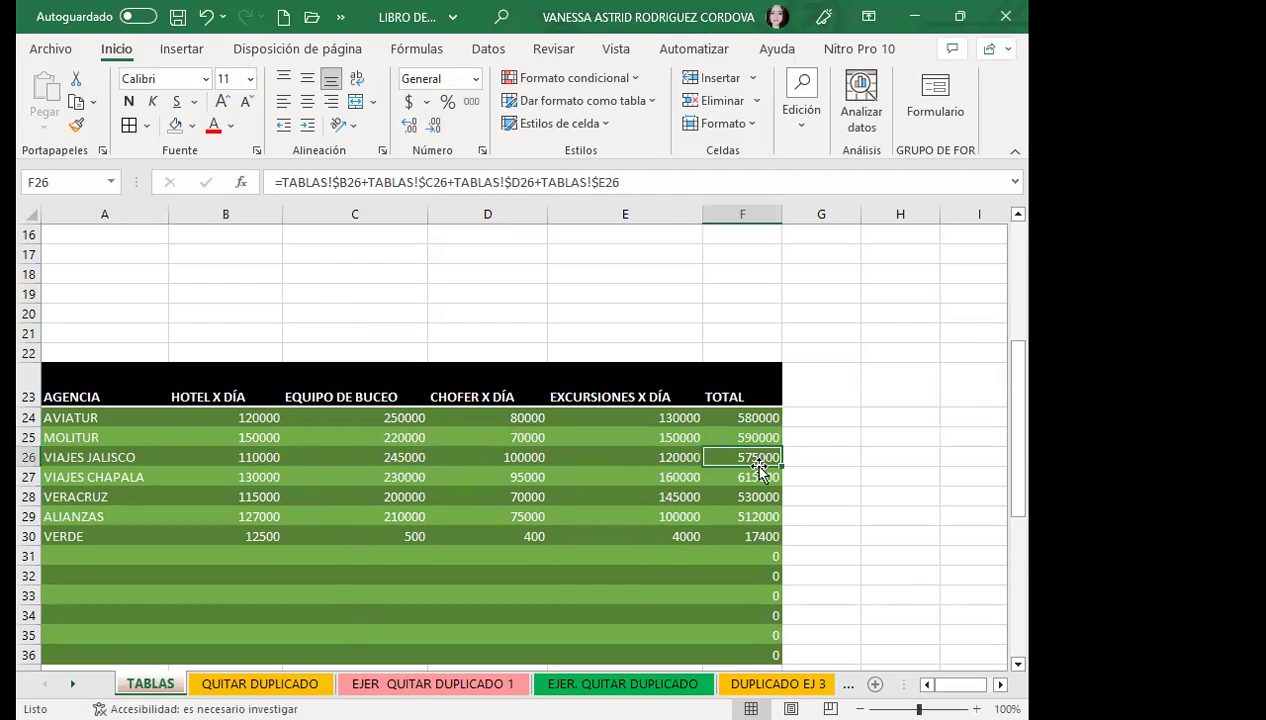
left_click(760, 480)
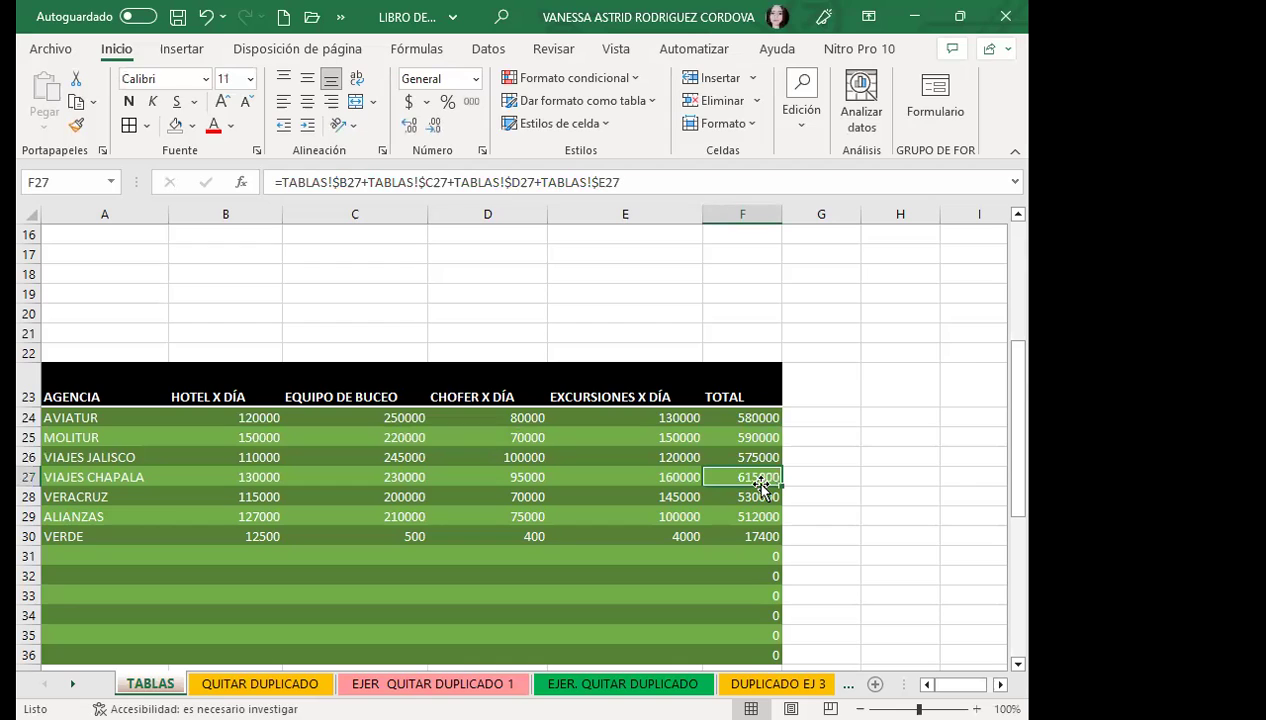
left_click(760, 496)
left_click(759, 512)
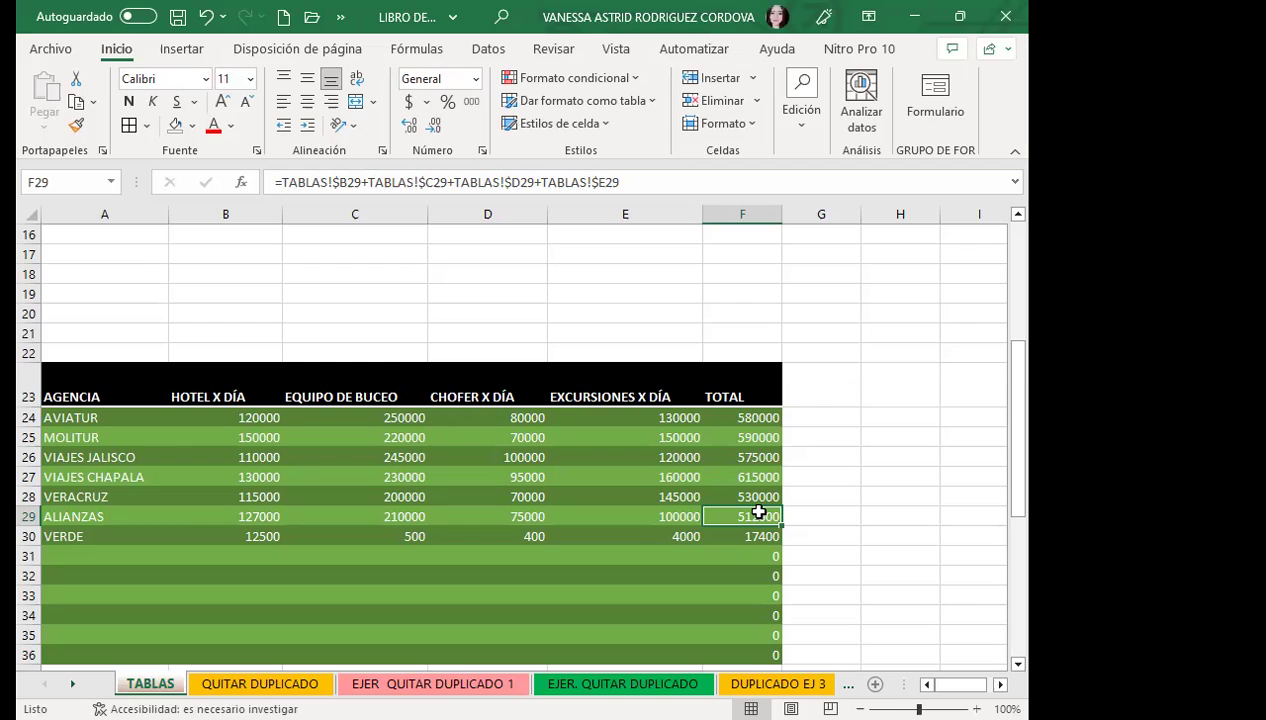
key("Down")
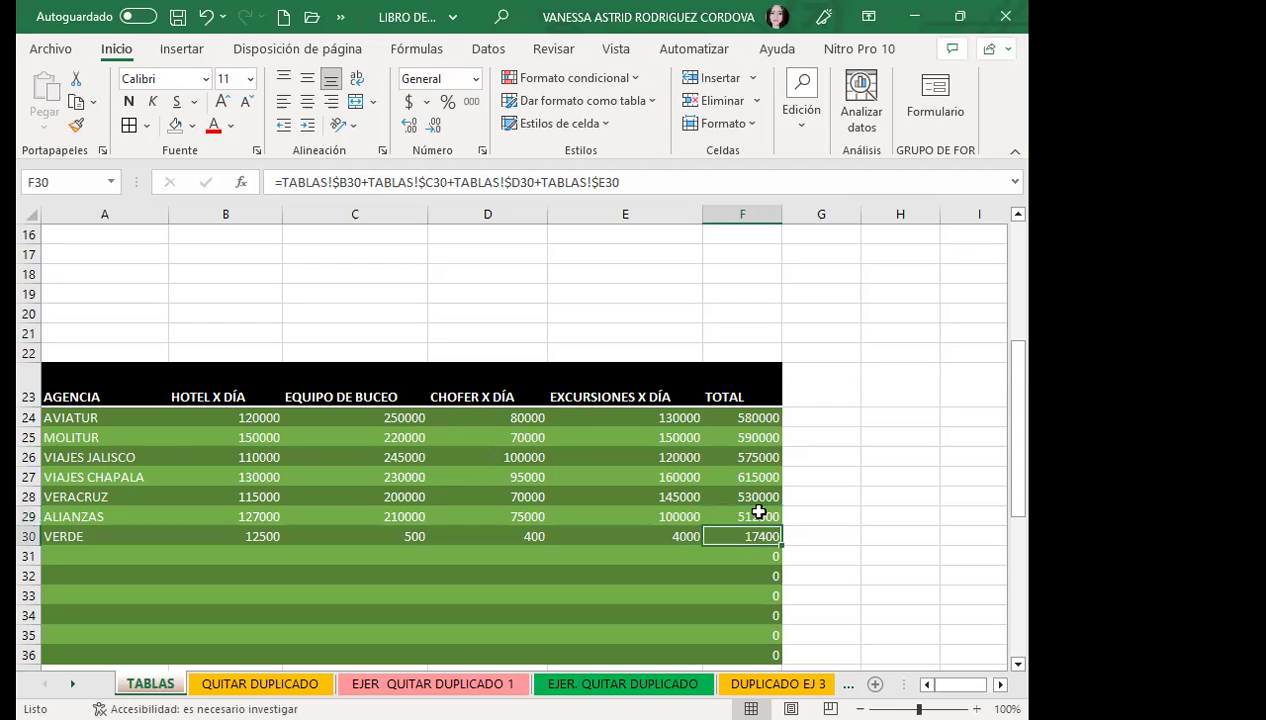
key("Down")
key("Down")
key("Down")
key("Down")
key("Down")
key("Down")
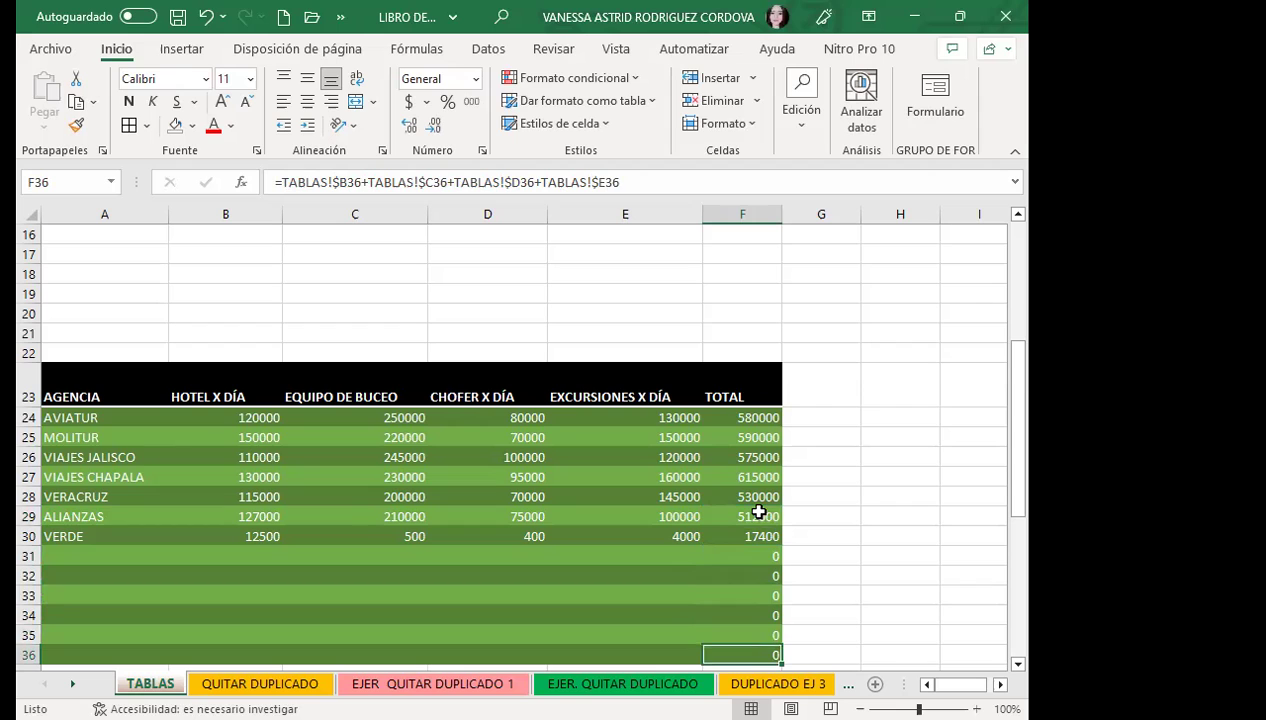
left_click(356, 512)
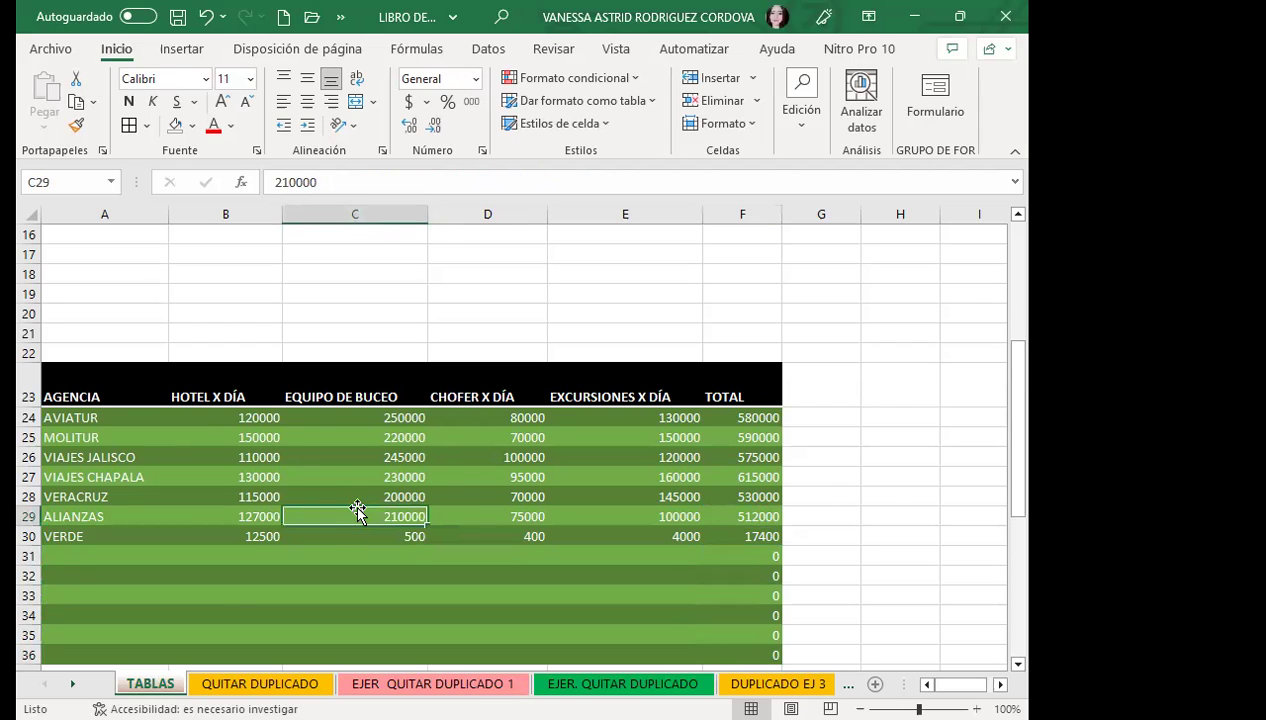
scroll(408, 510, "down", 2)
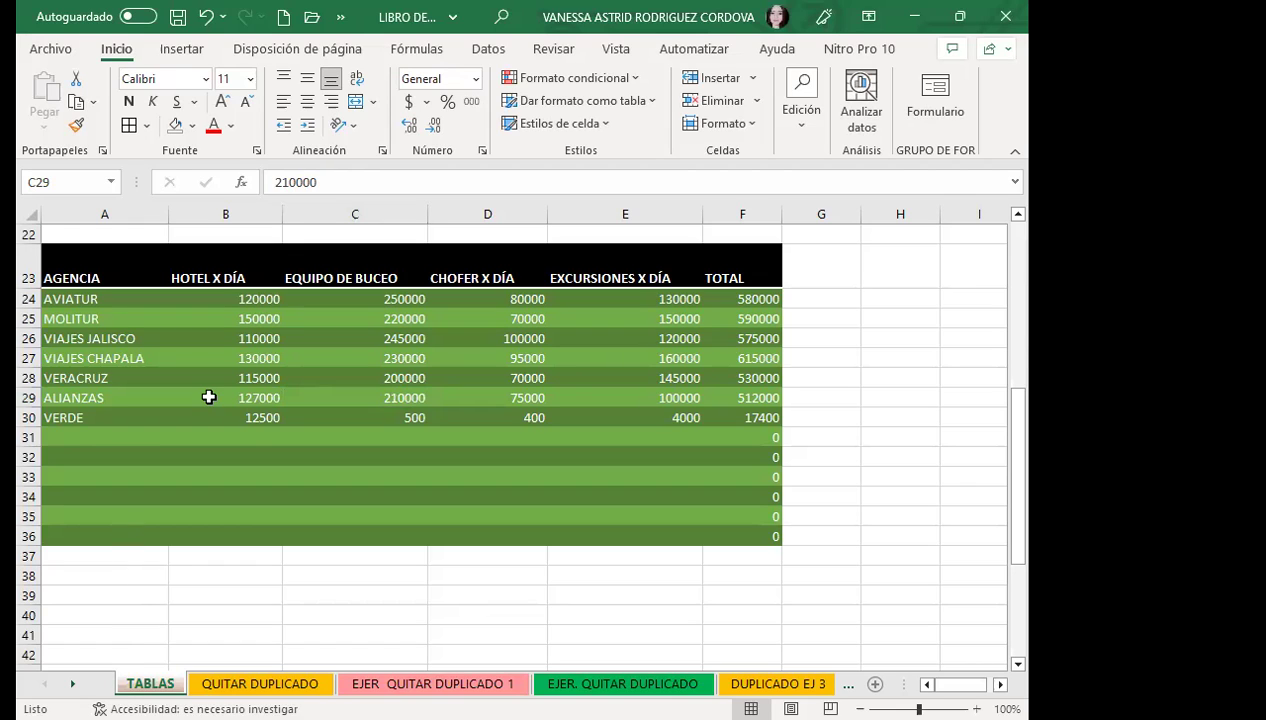
left_click(285, 453)
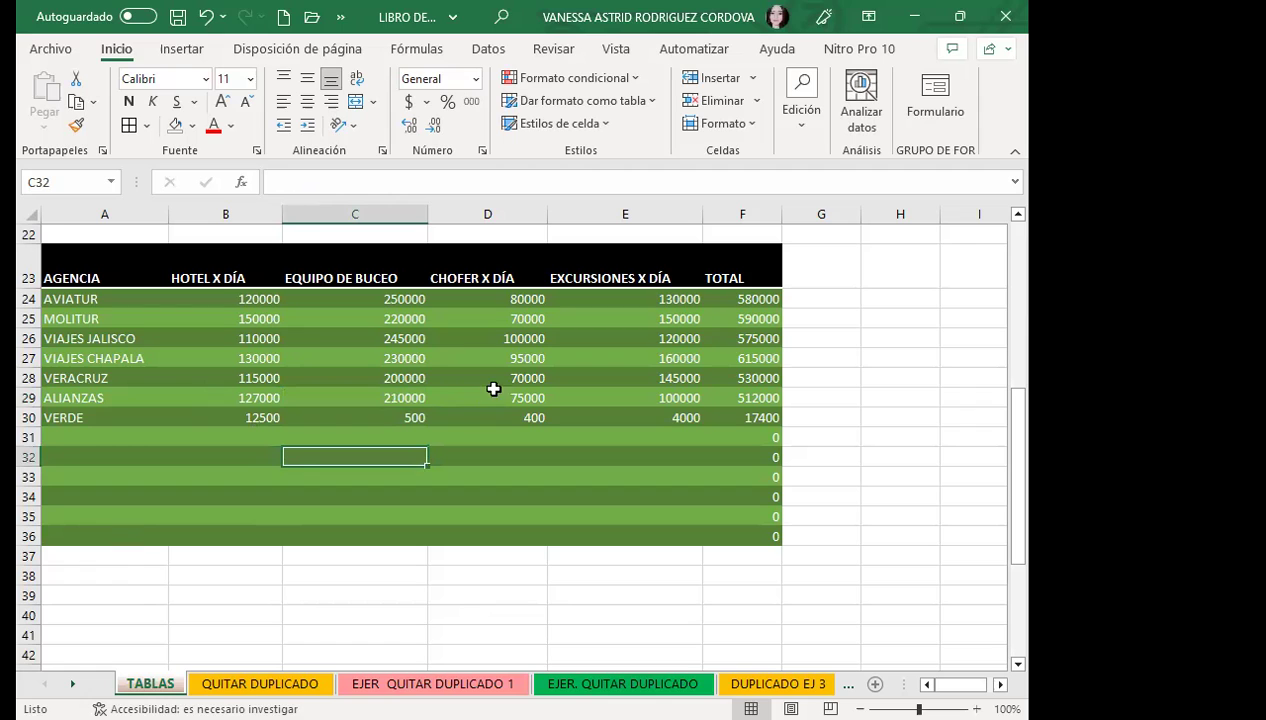
Step: Clear the green formatting from A23:F36 with Borrar formatos and apply All Borders
left_click(115, 275)
left_click_drag(80, 272, 713, 536)
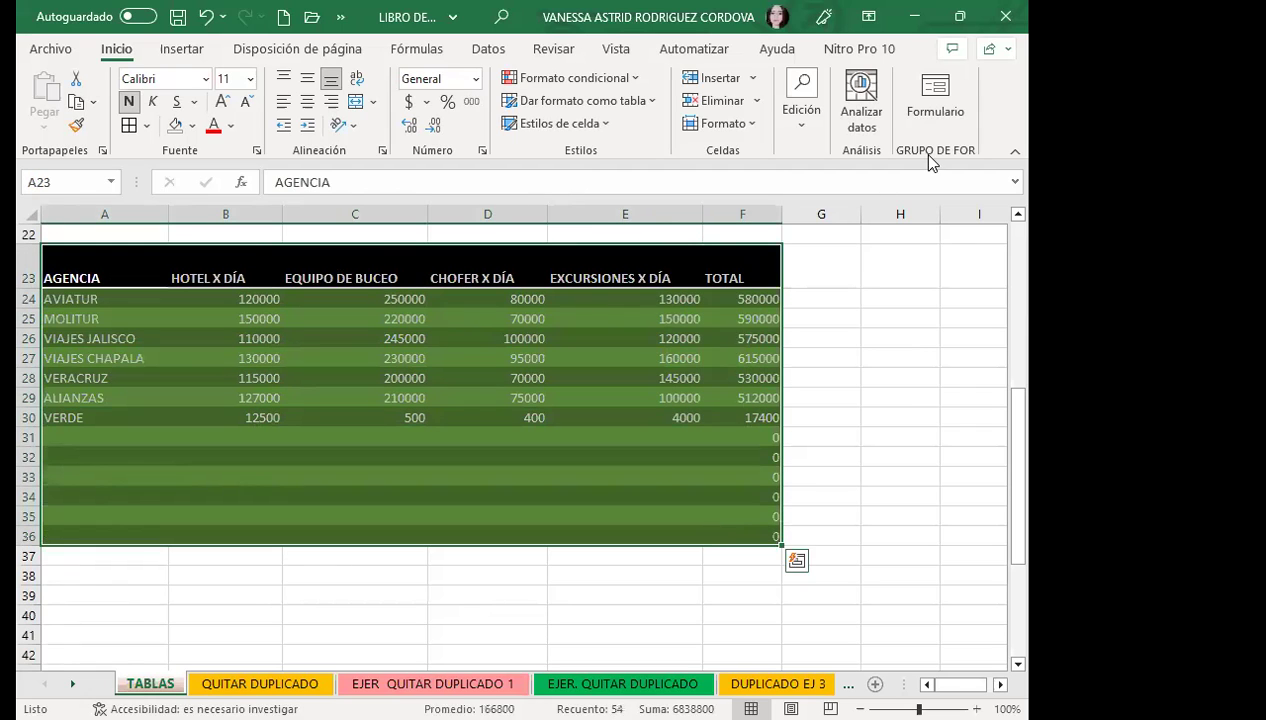
left_click(798, 125)
left_click(818, 216)
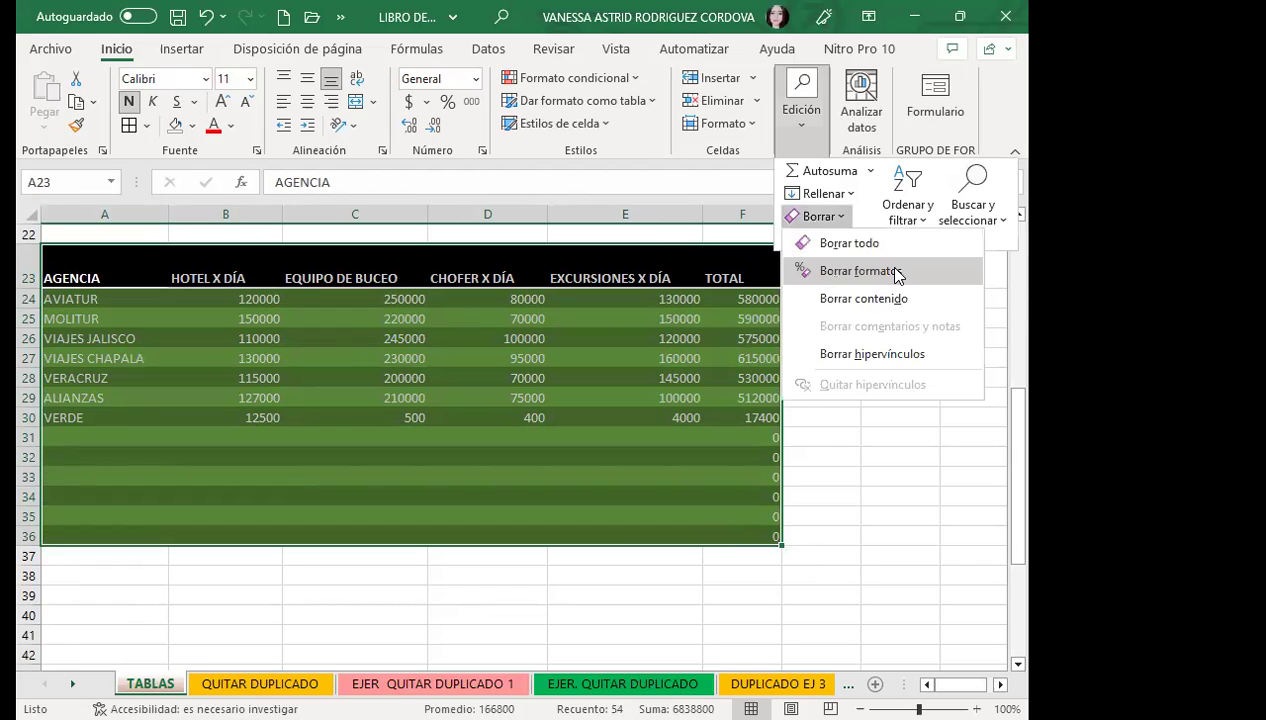
left_click(898, 272)
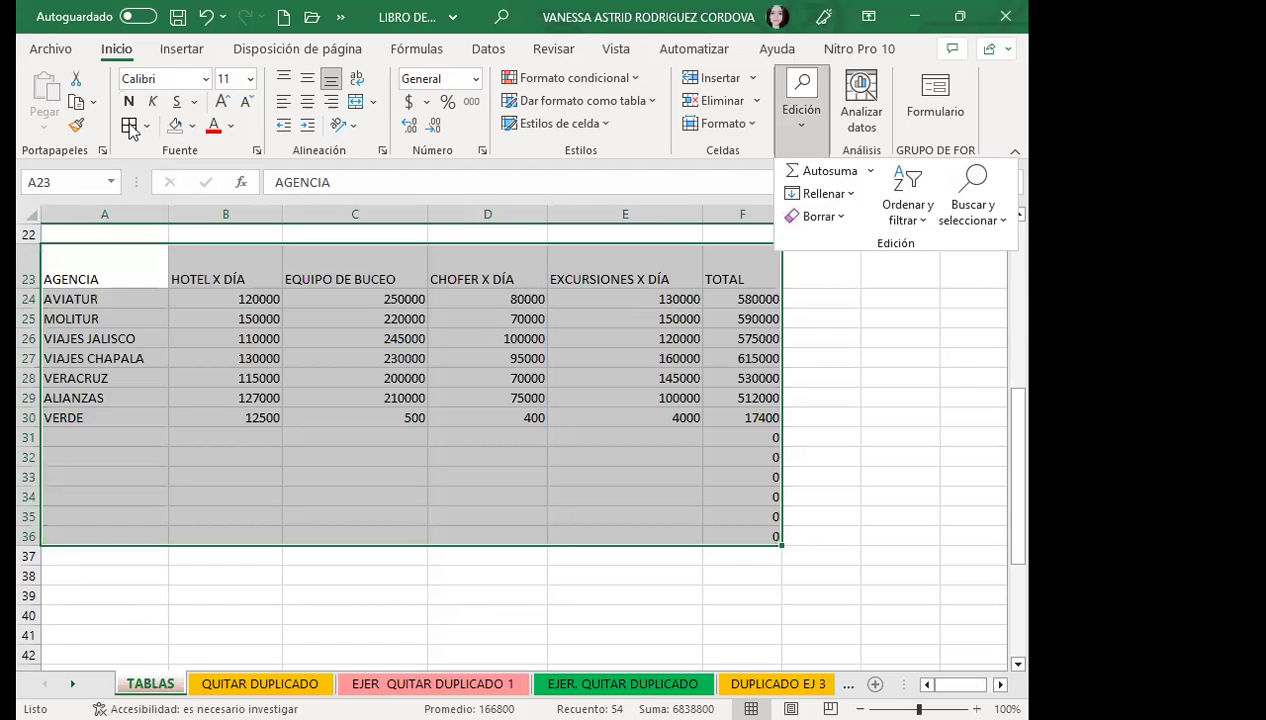
left_click(130, 128)
Step: Fill the header row A23:F23 with blue
left_click_drag(100, 279, 740, 282)
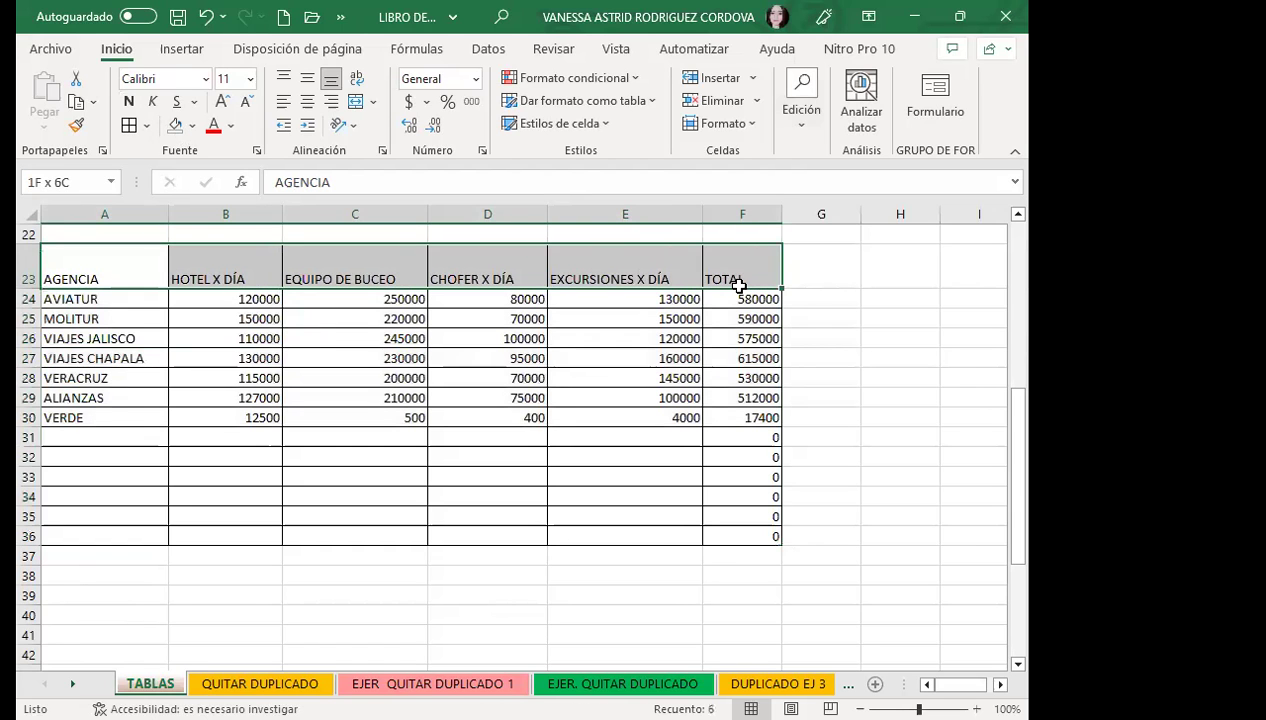
left_click(192, 125)
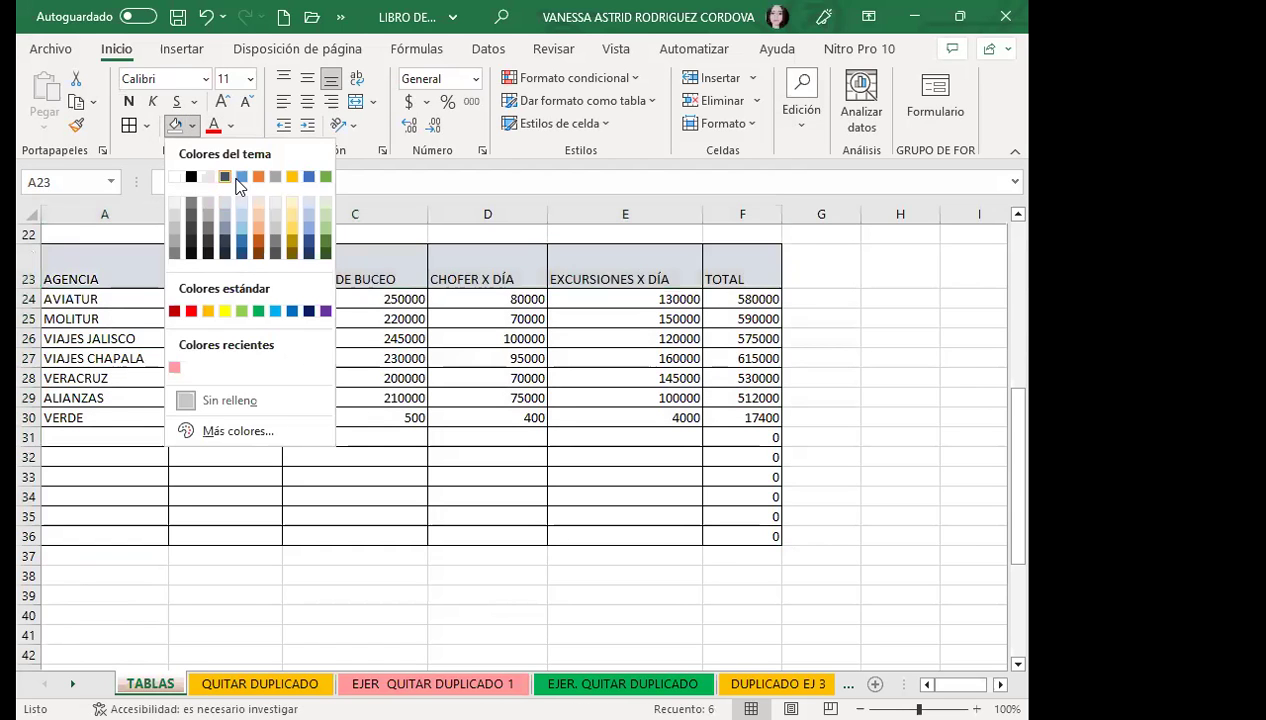
left_click(232, 180)
left_click(141, 299)
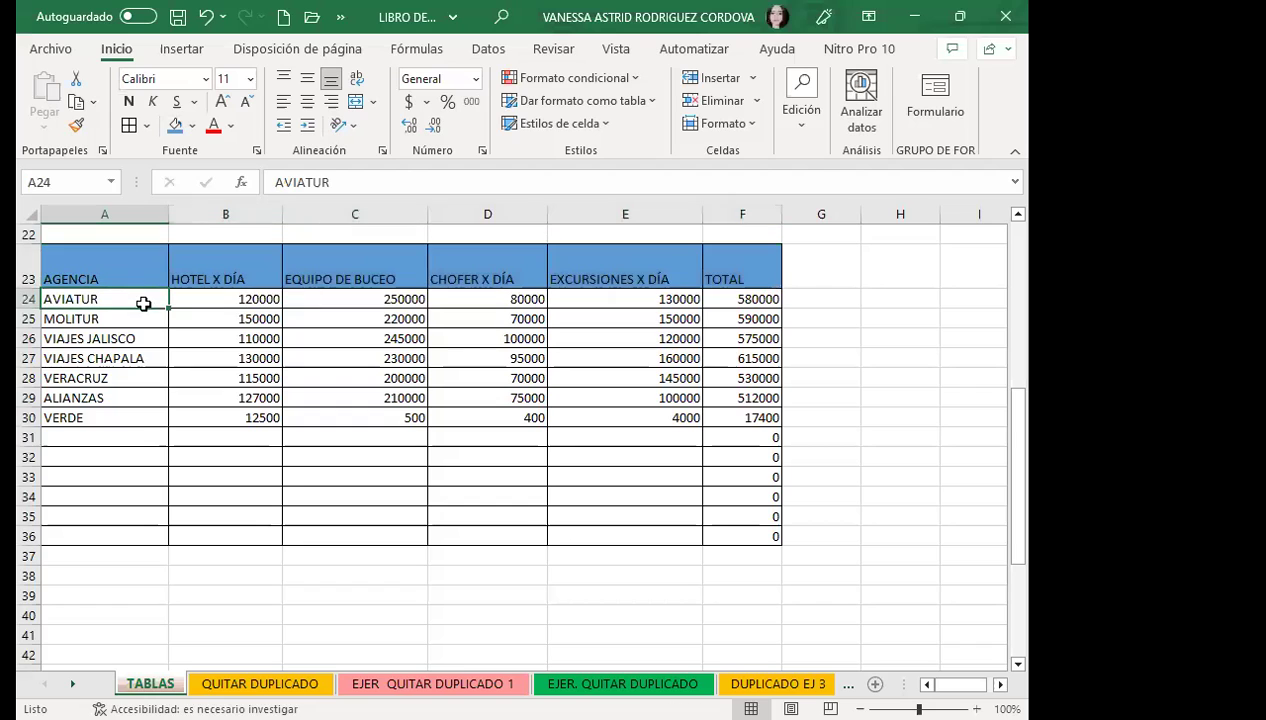
Step: Centre the A23:F23 header titles horizontally and vertically
left_click_drag(128, 270, 737, 295)
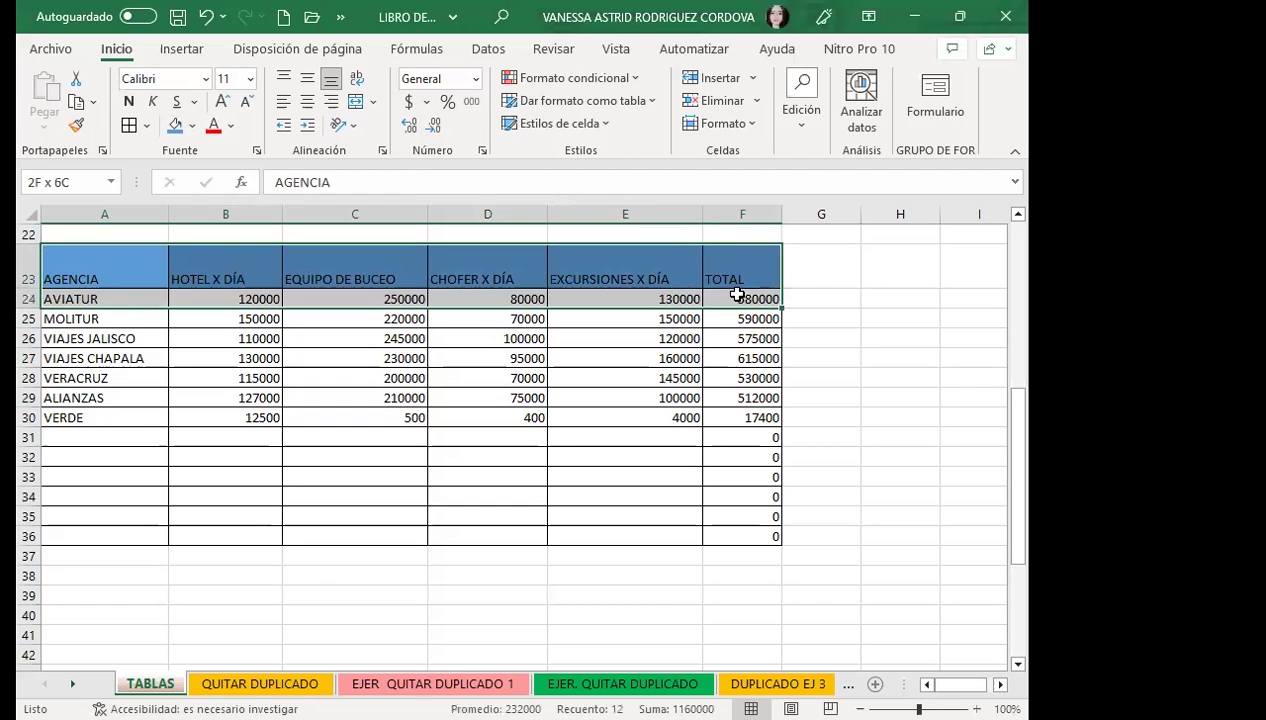
left_click_drag(136, 262, 730, 278)
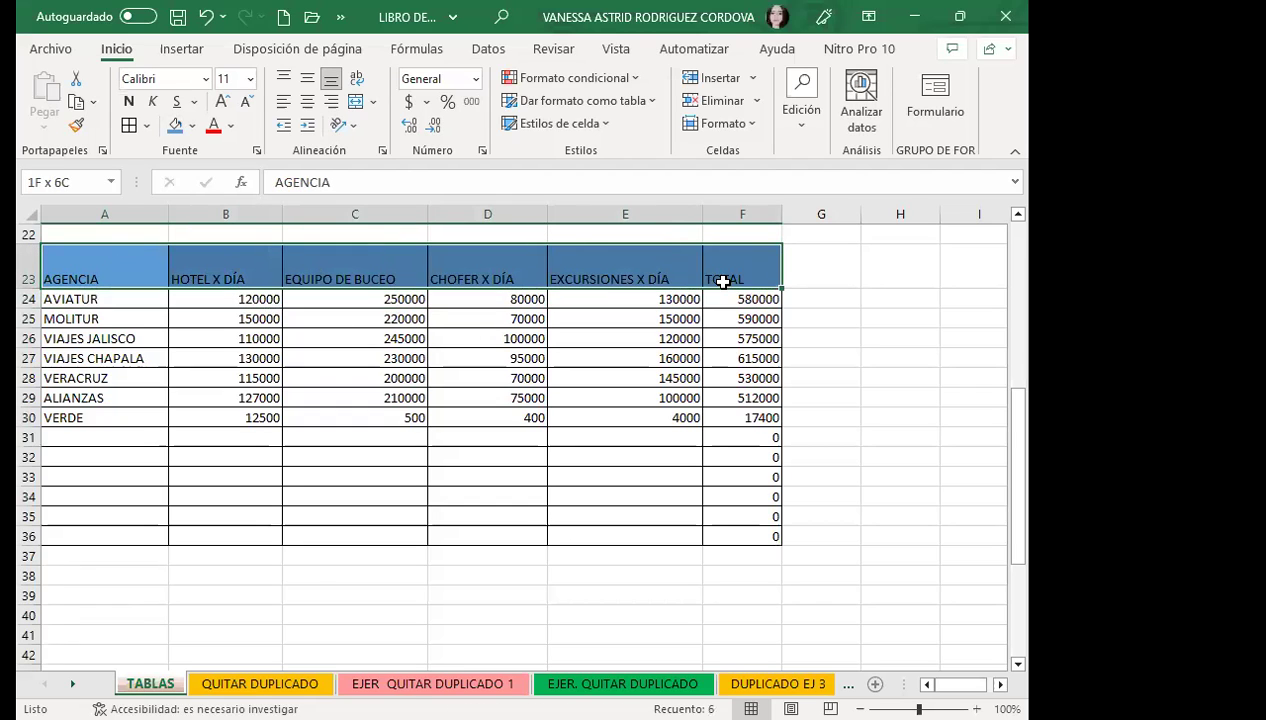
left_click(307, 101)
left_click(307, 78)
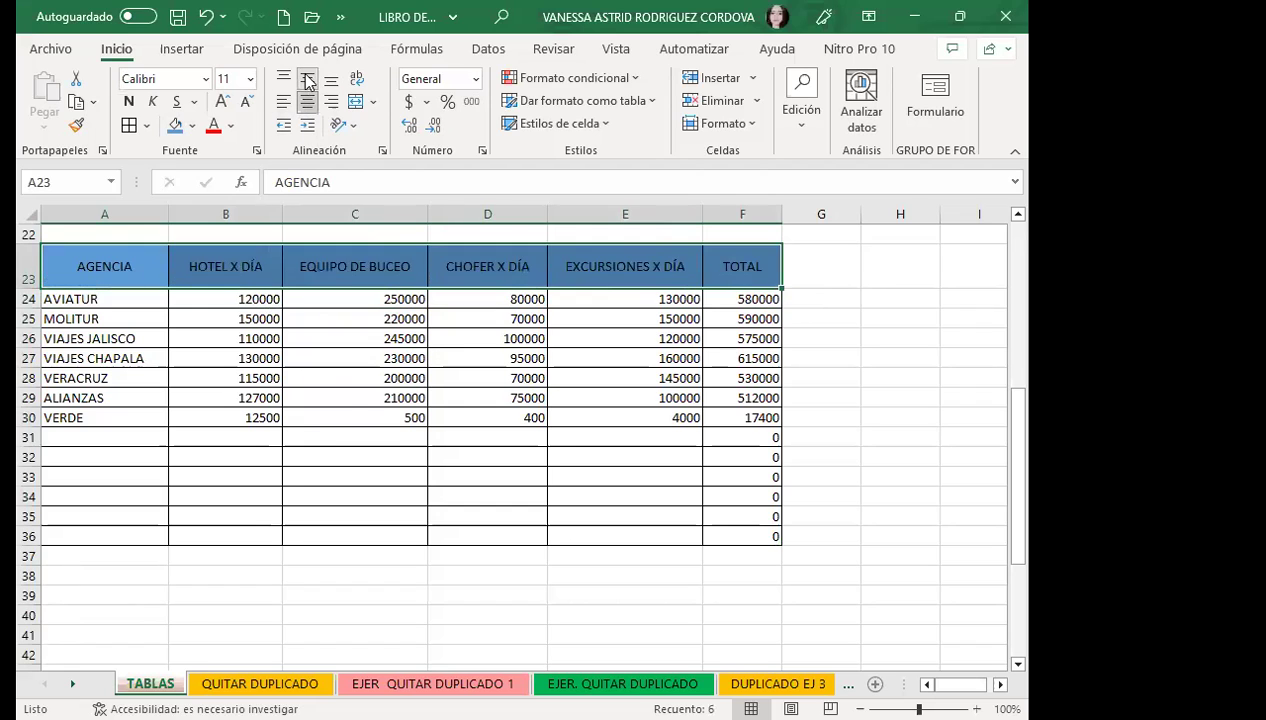
left_click(365, 428)
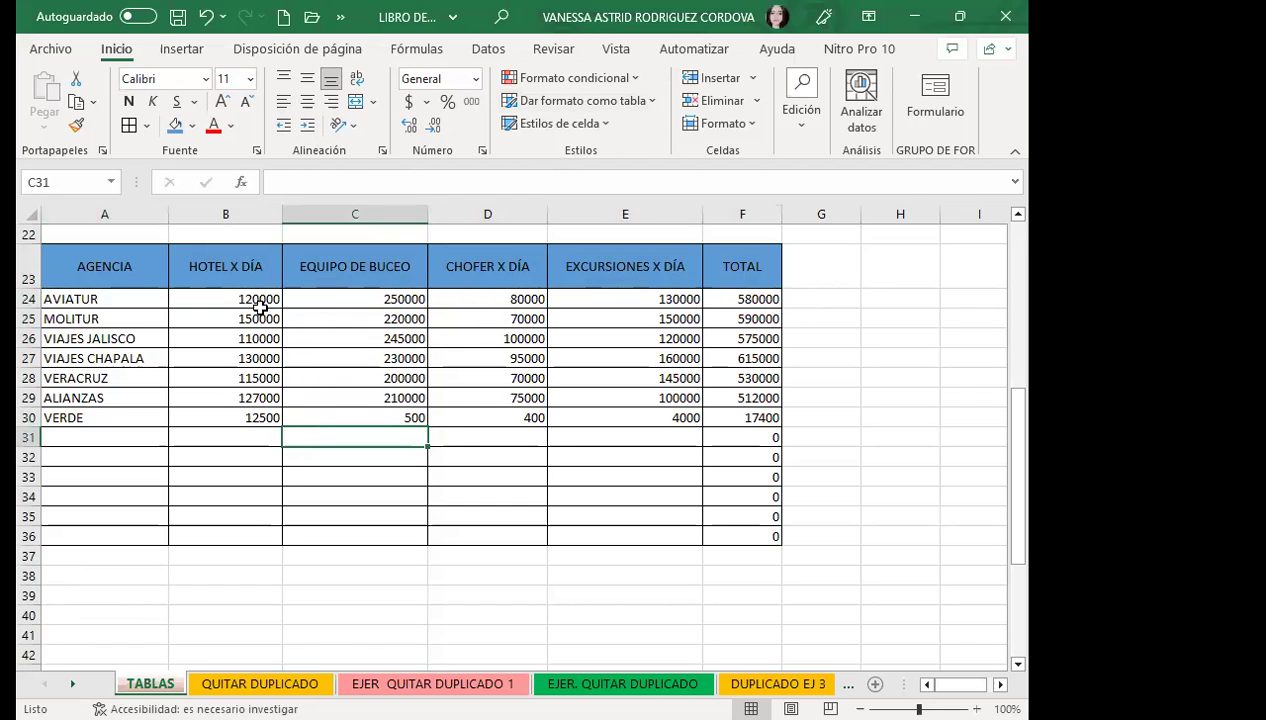
left_click(559, 470)
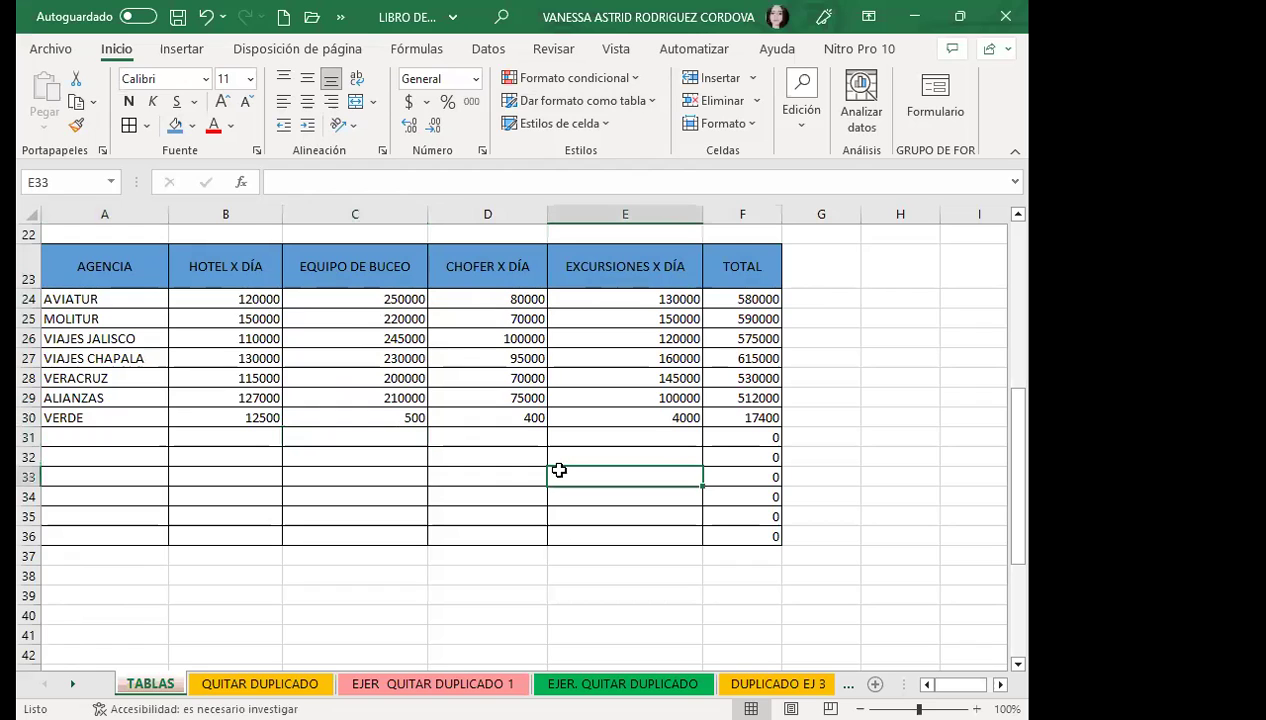
left_click(488, 458)
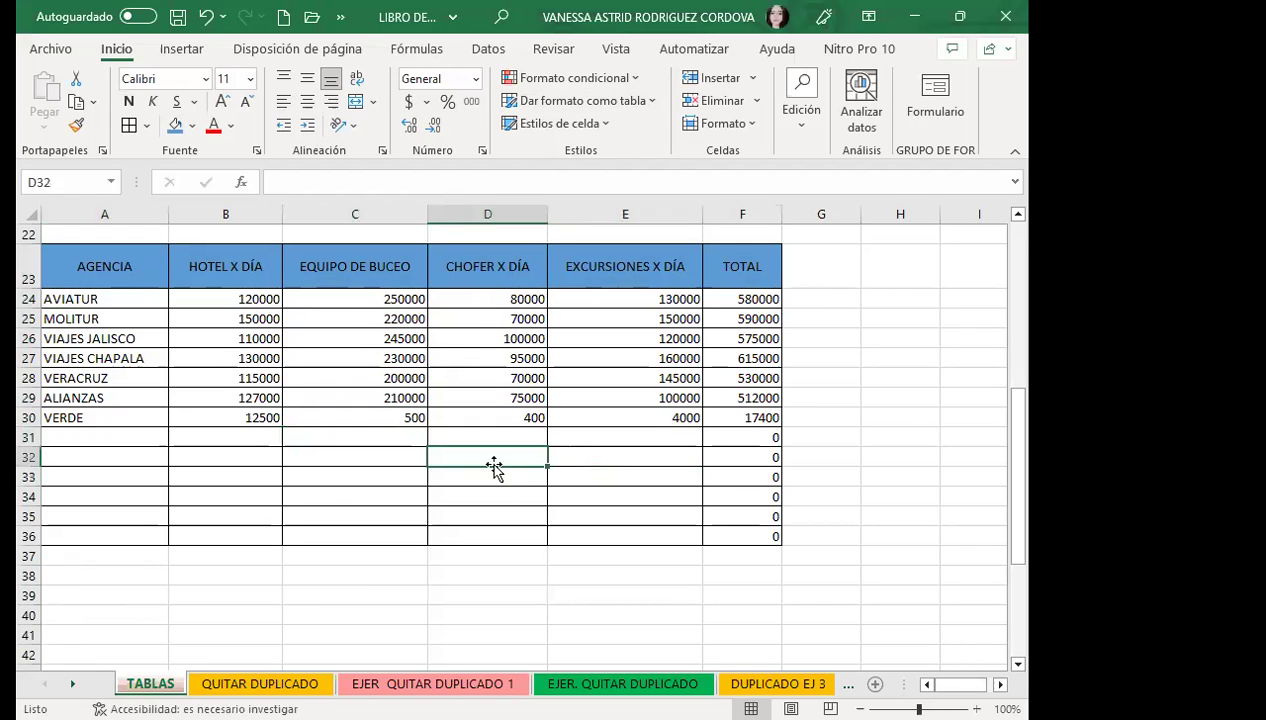
left_click(653, 104)
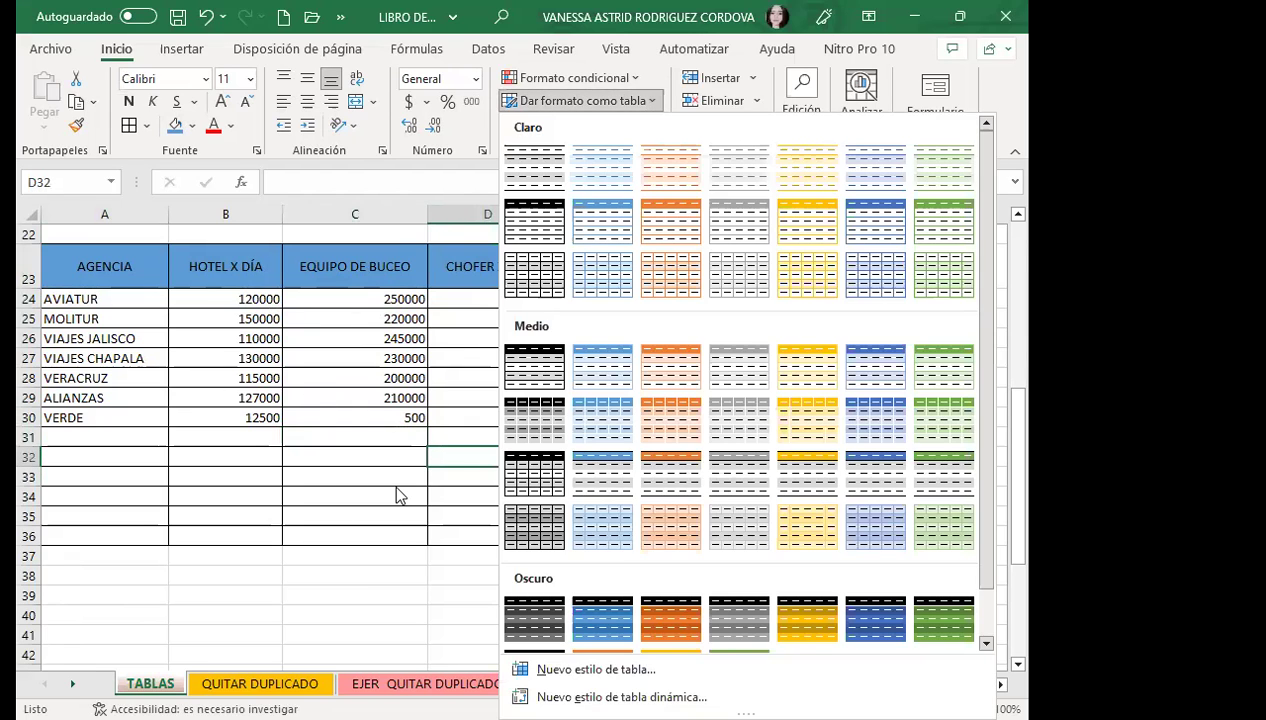
left_click(396, 488)
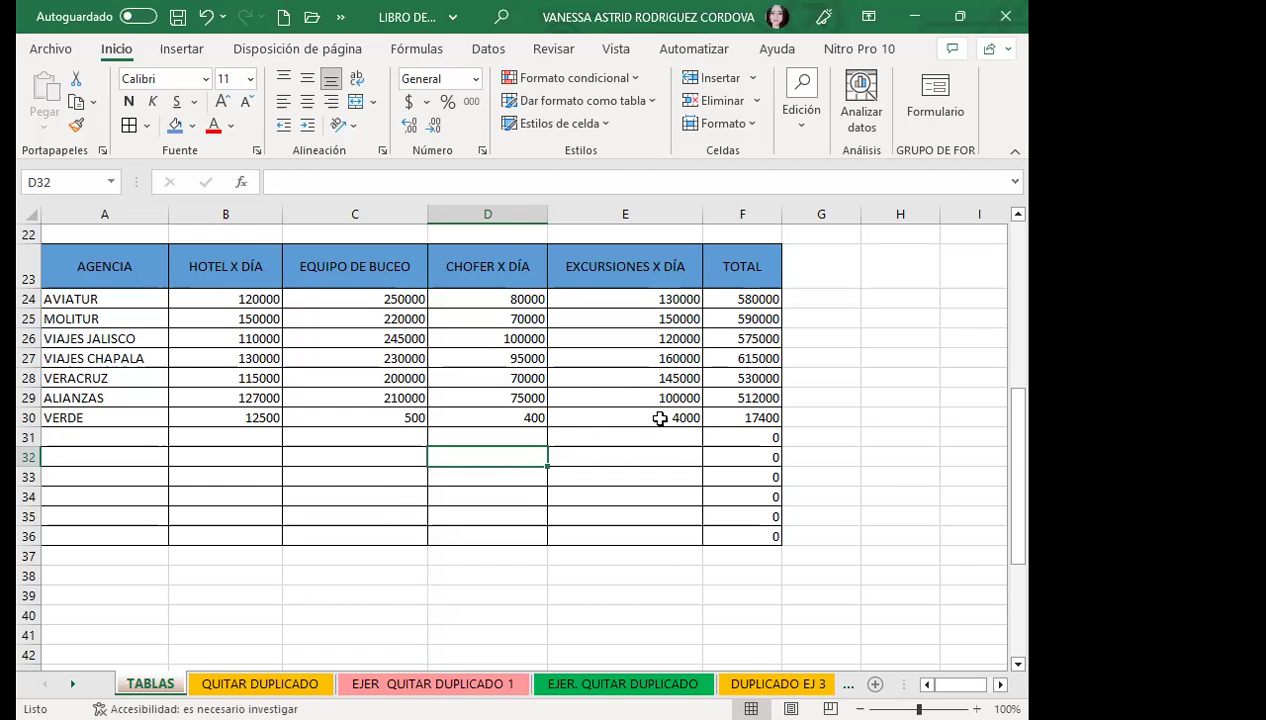
left_click(610, 419)
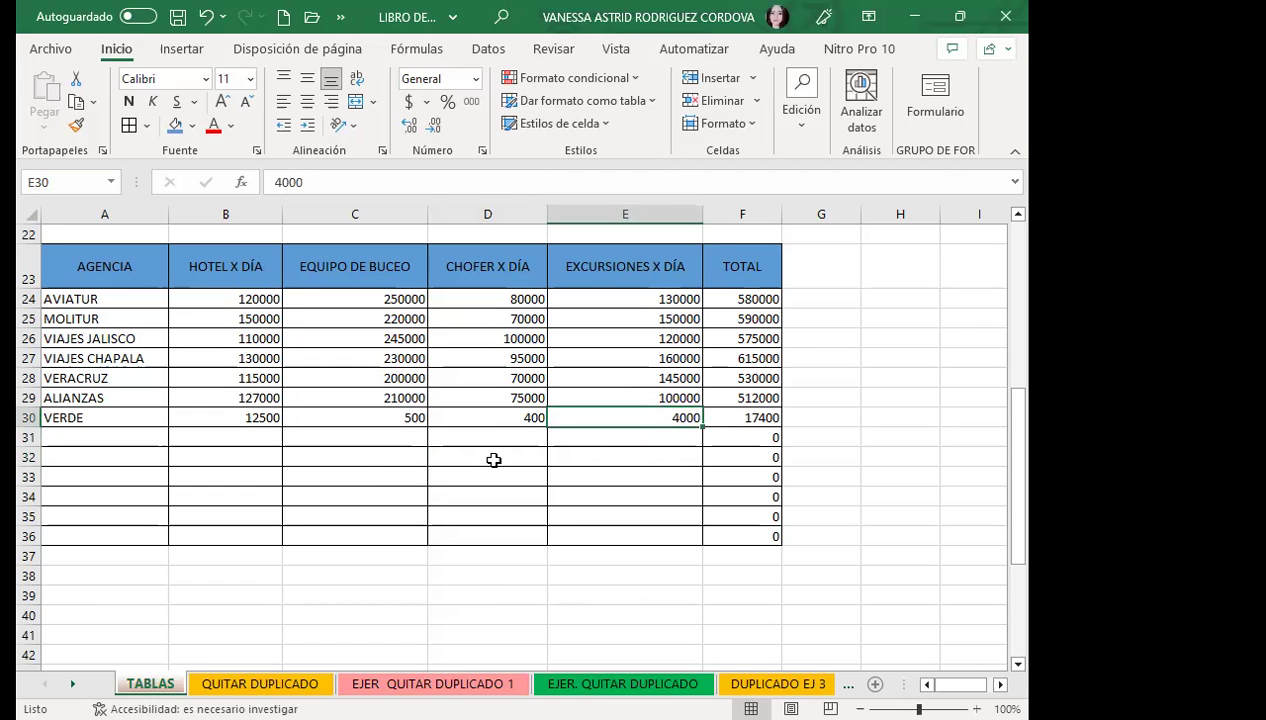
Step: Delete the existing totals in F24:F36
left_click(745, 360)
left_click_drag(738, 300, 738, 543)
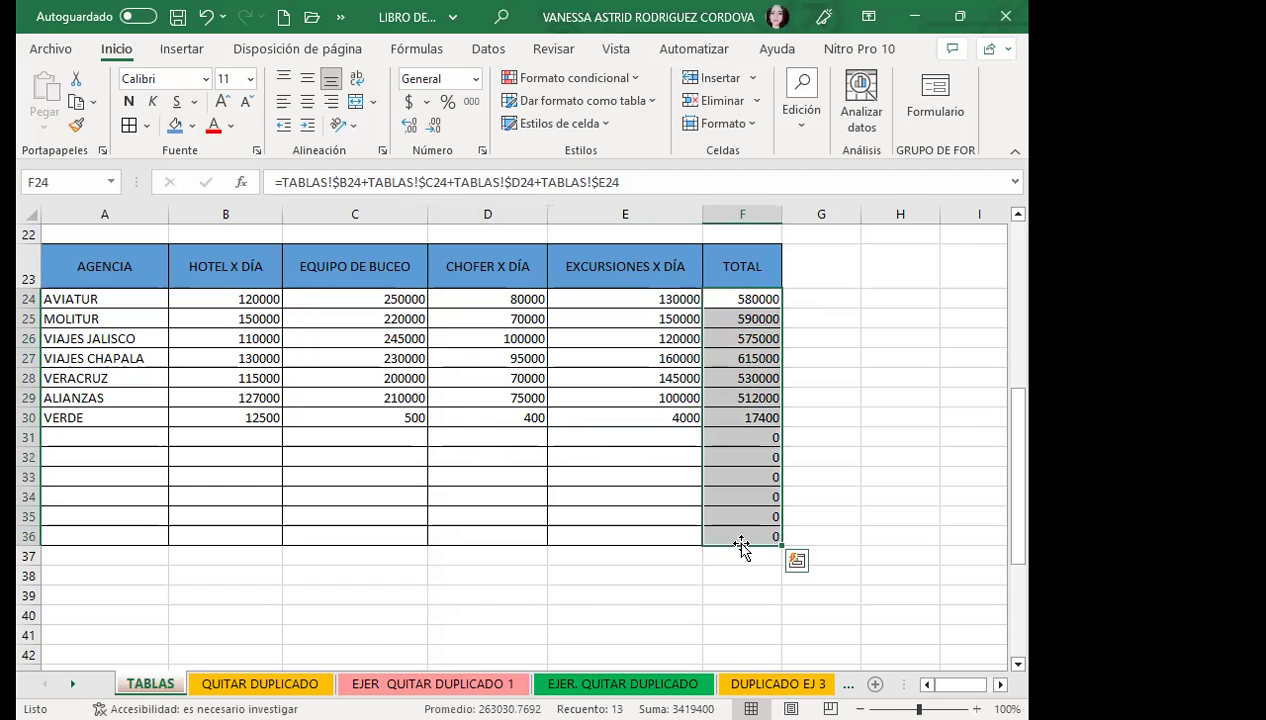
key("Delete")
Step: Enter =SUMA(B24:E24) in F24 and fill it down to F30
left_click(748, 296)
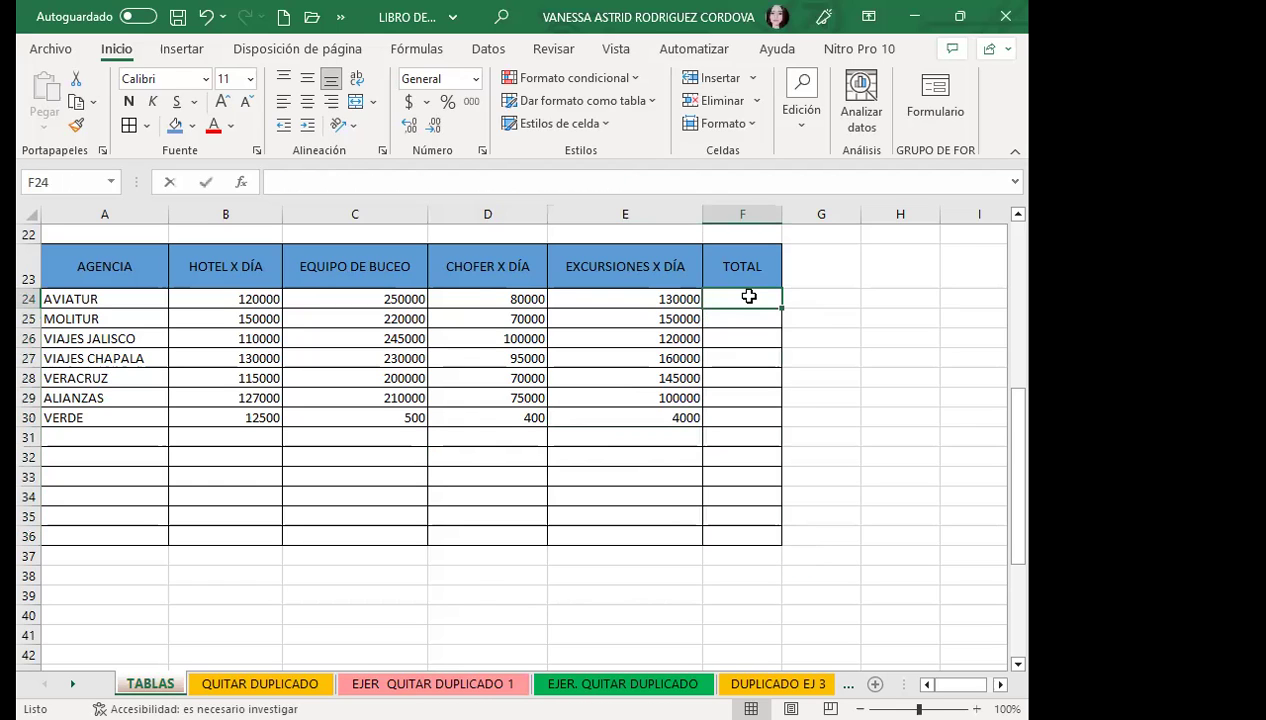
type("=")
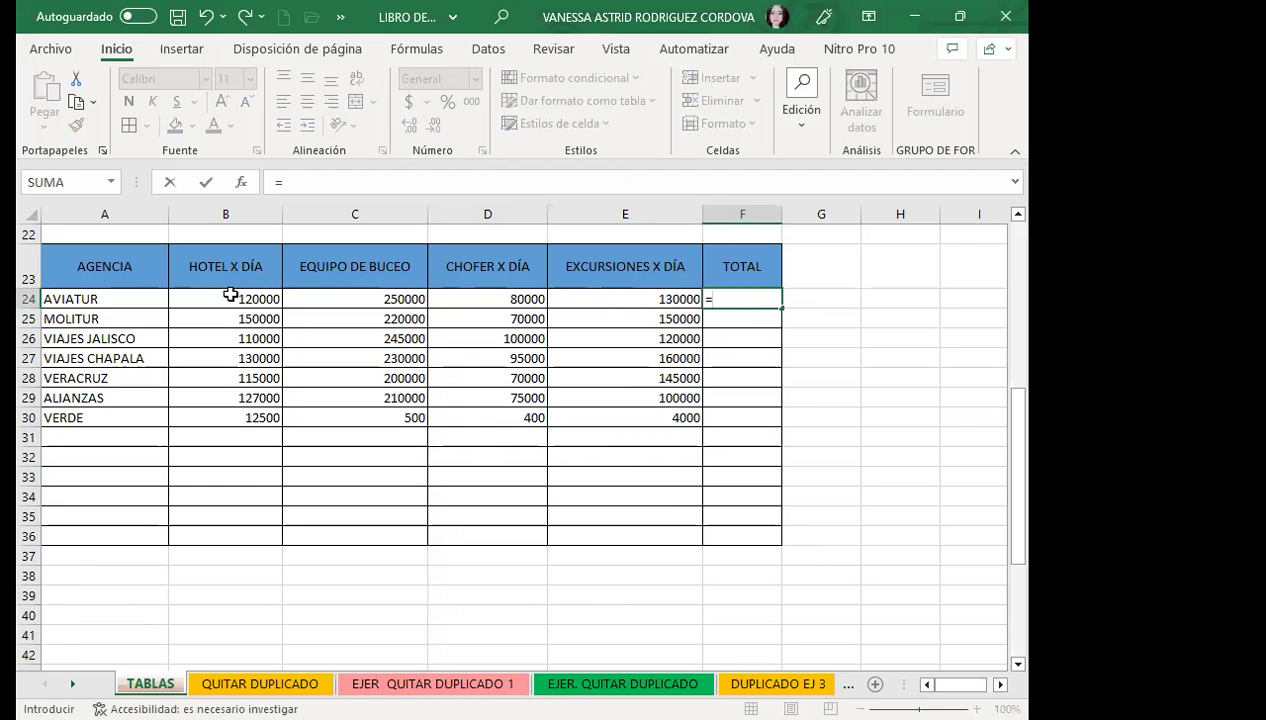
type("S")
type("U")
double_click(758, 338)
left_click_drag(214, 298, 633, 305)
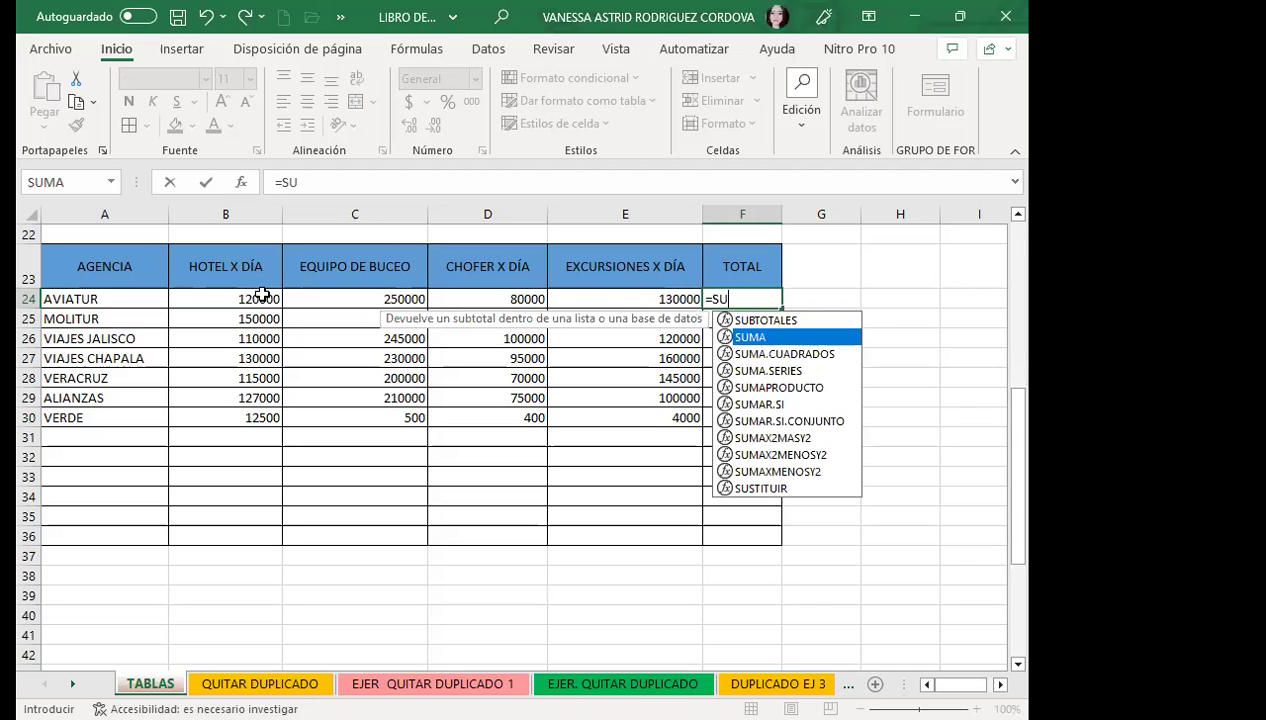
key("Return")
left_click(757, 300)
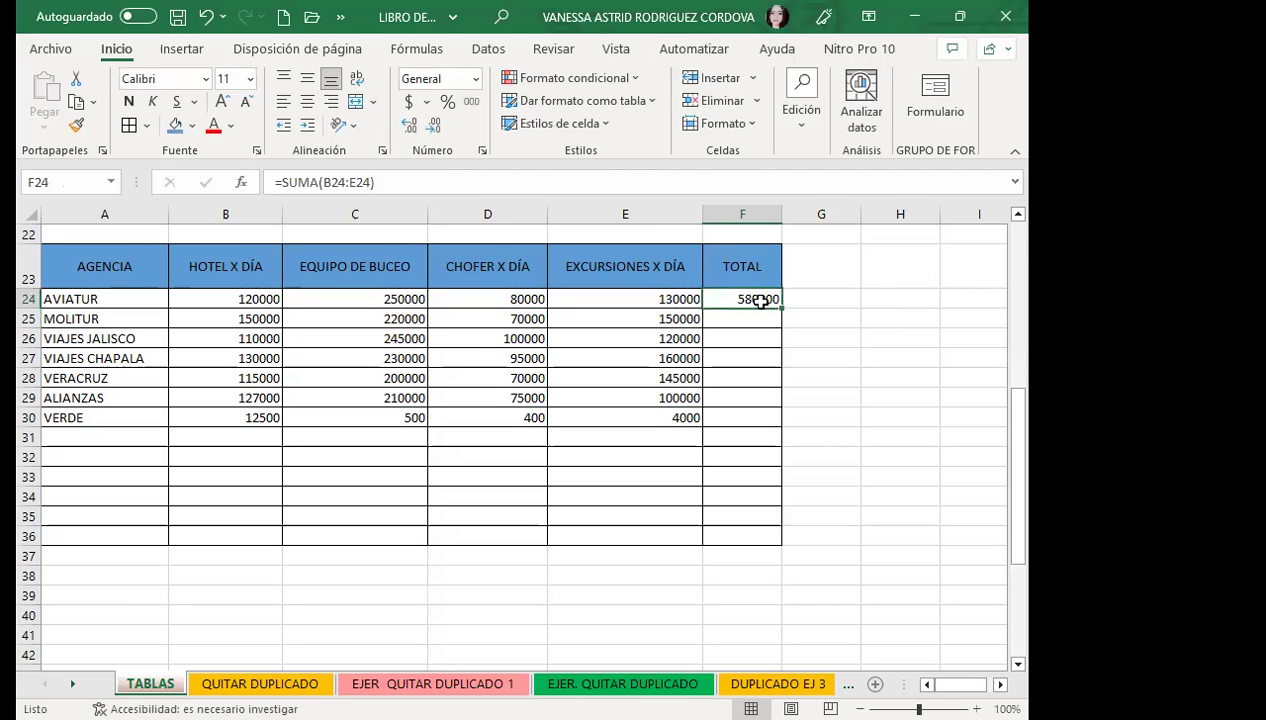
left_click_drag(778, 302, 733, 425)
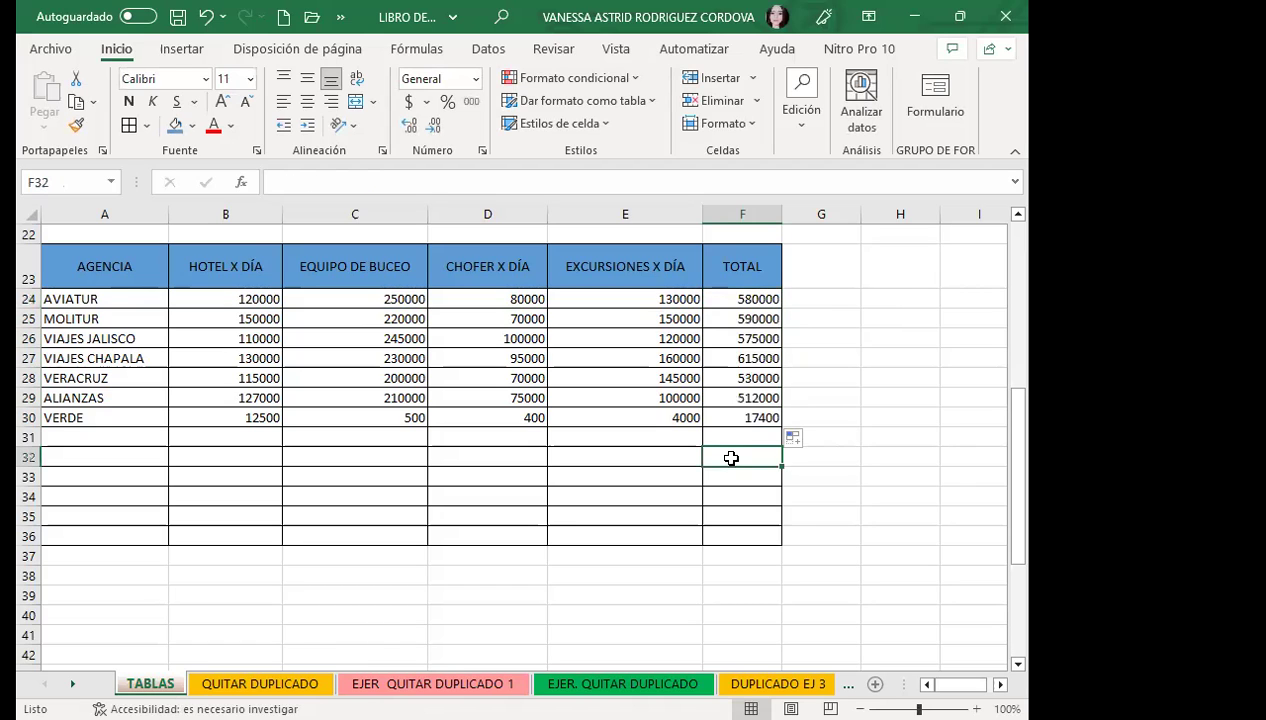
left_click(723, 415)
left_click(724, 306)
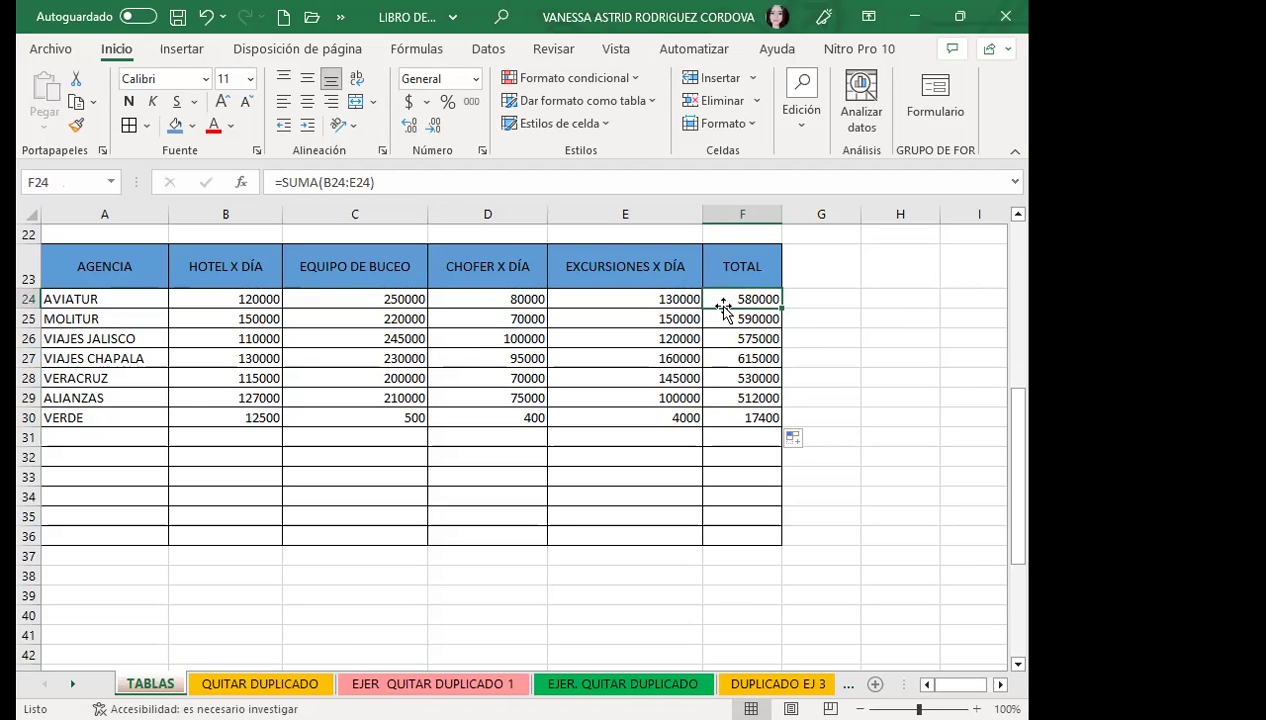
Step: Look at the Insertar > Tablas options, then close them
scroll(355, 486, "up", 3)
scroll(358, 486, "up", 4)
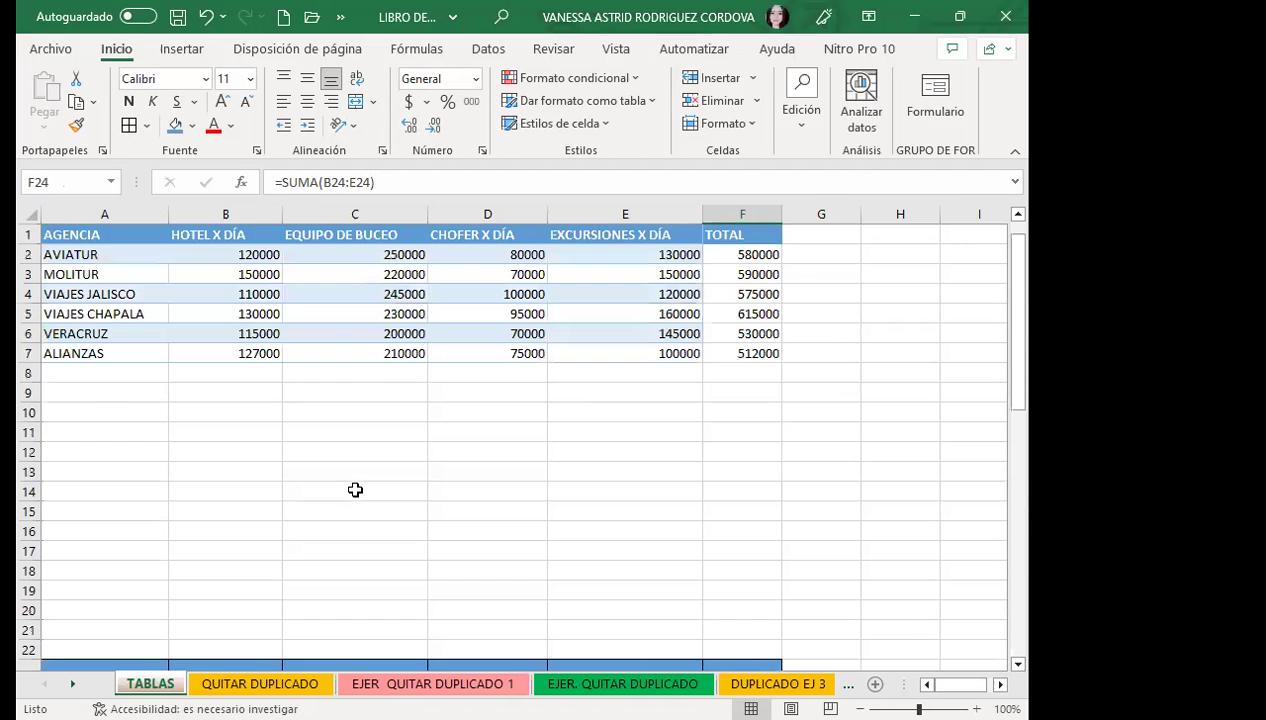
scroll(361, 486, "down", 6)
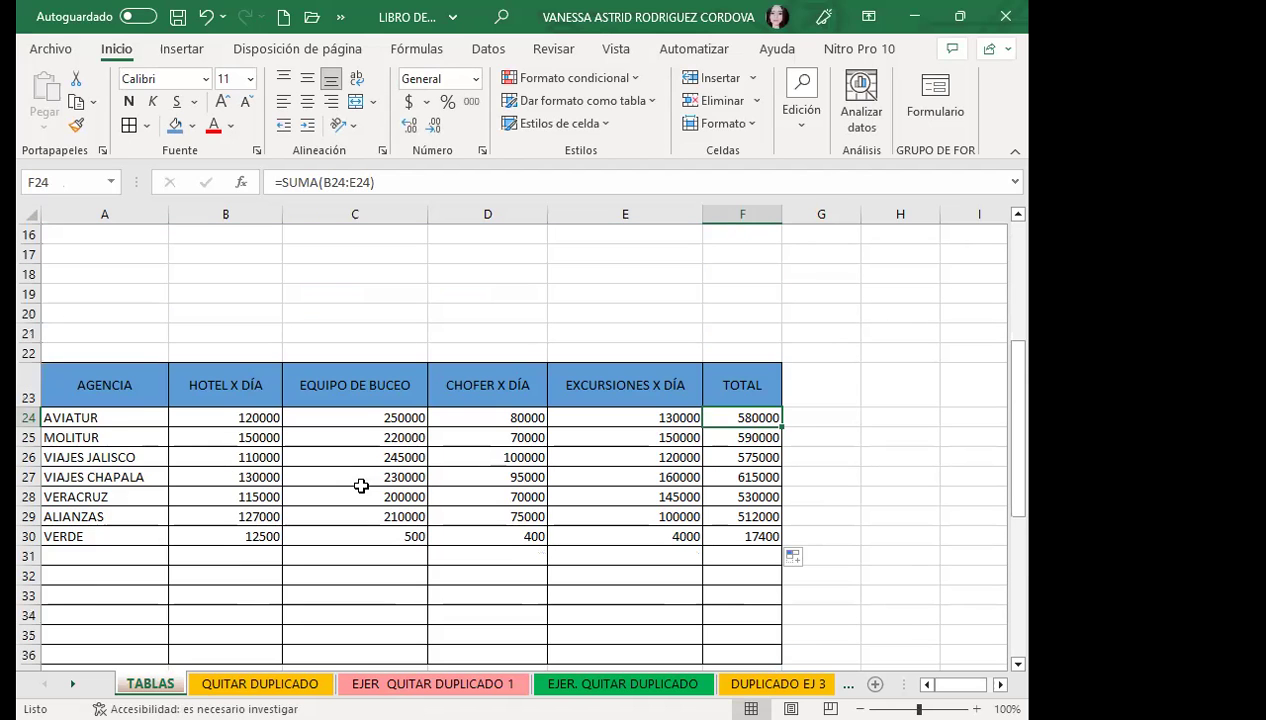
scroll(361, 486, "down", 2)
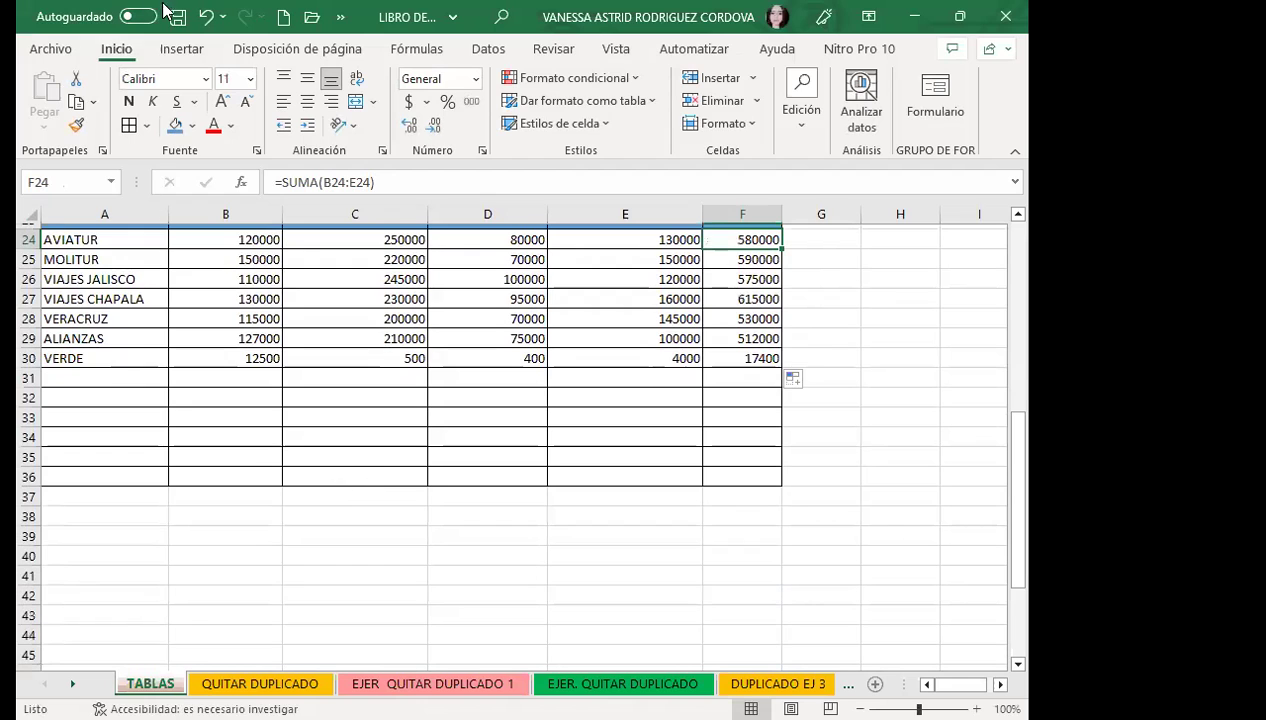
left_click(182, 48)
left_click(28, 125)
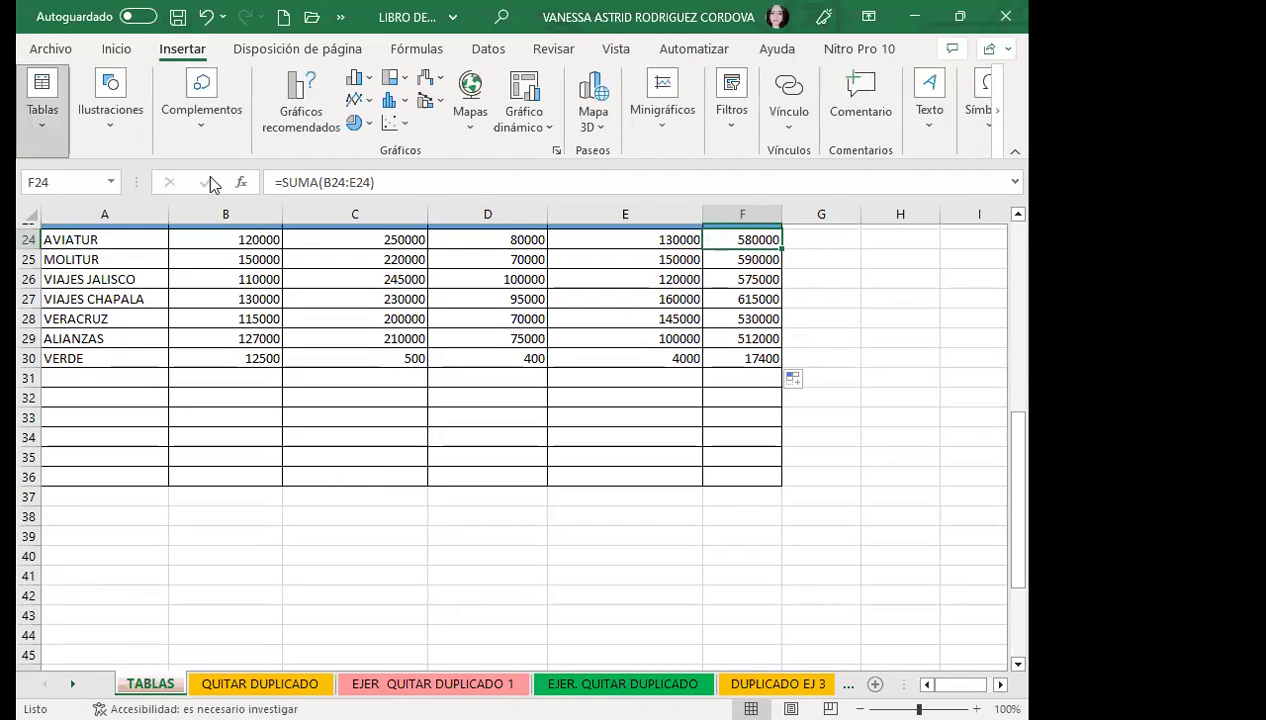
left_click(116, 48)
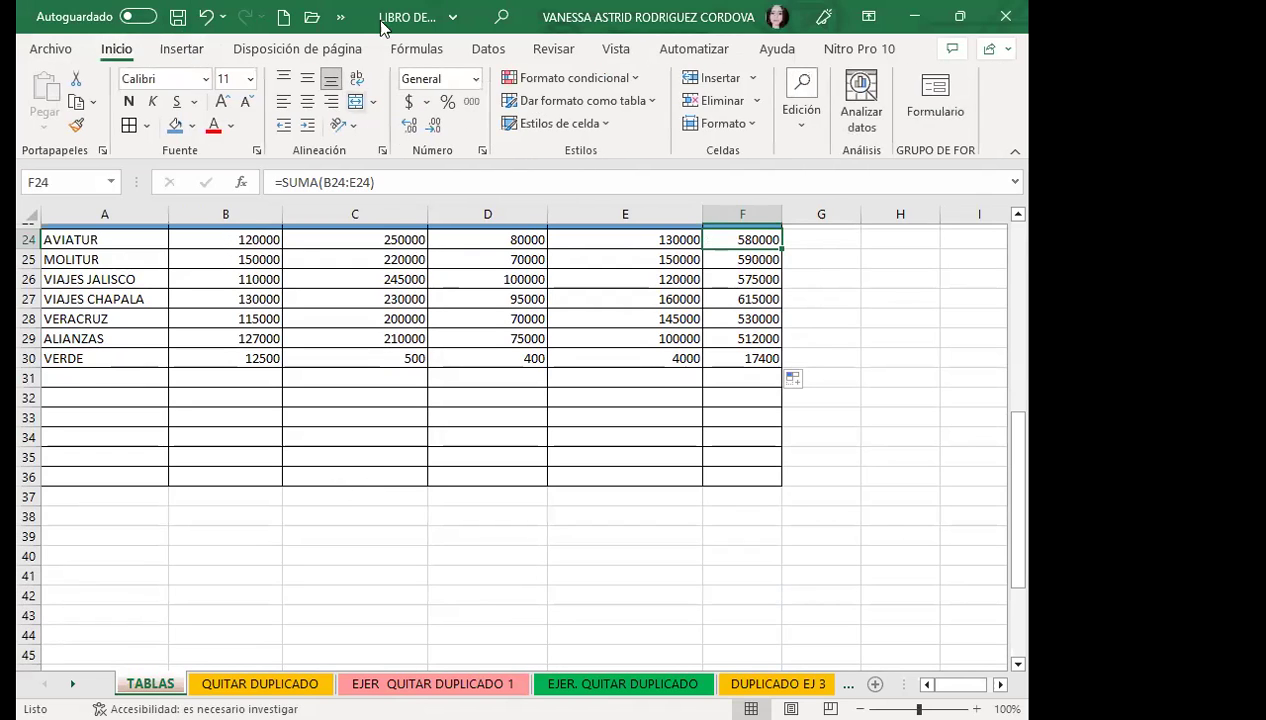
Step: Browse the Dar formato como tabla gallery and scroll to the plain price list at rows 48–54
left_click(655, 103)
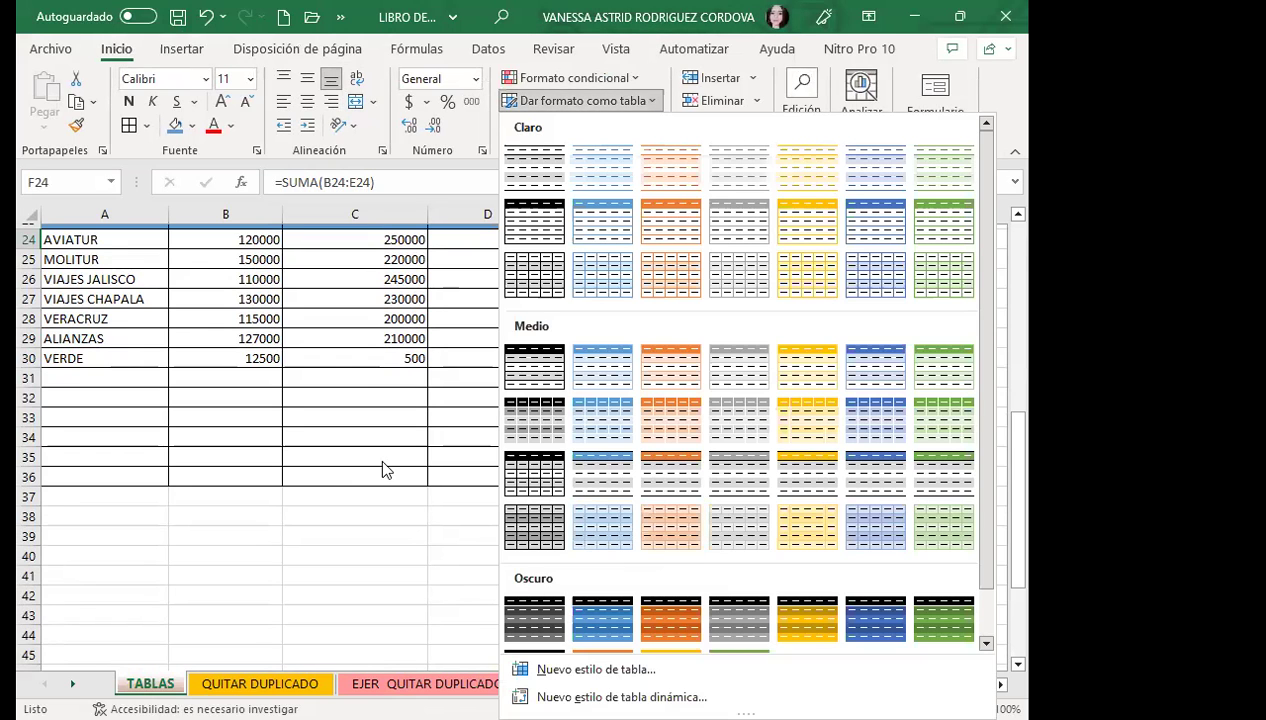
scroll(310, 438, "down", 9)
scroll(310, 438, "down", 2)
scroll(305, 460, "up", 4)
scroll(300, 495, "up", 3)
scroll(289, 545, "down", 1)
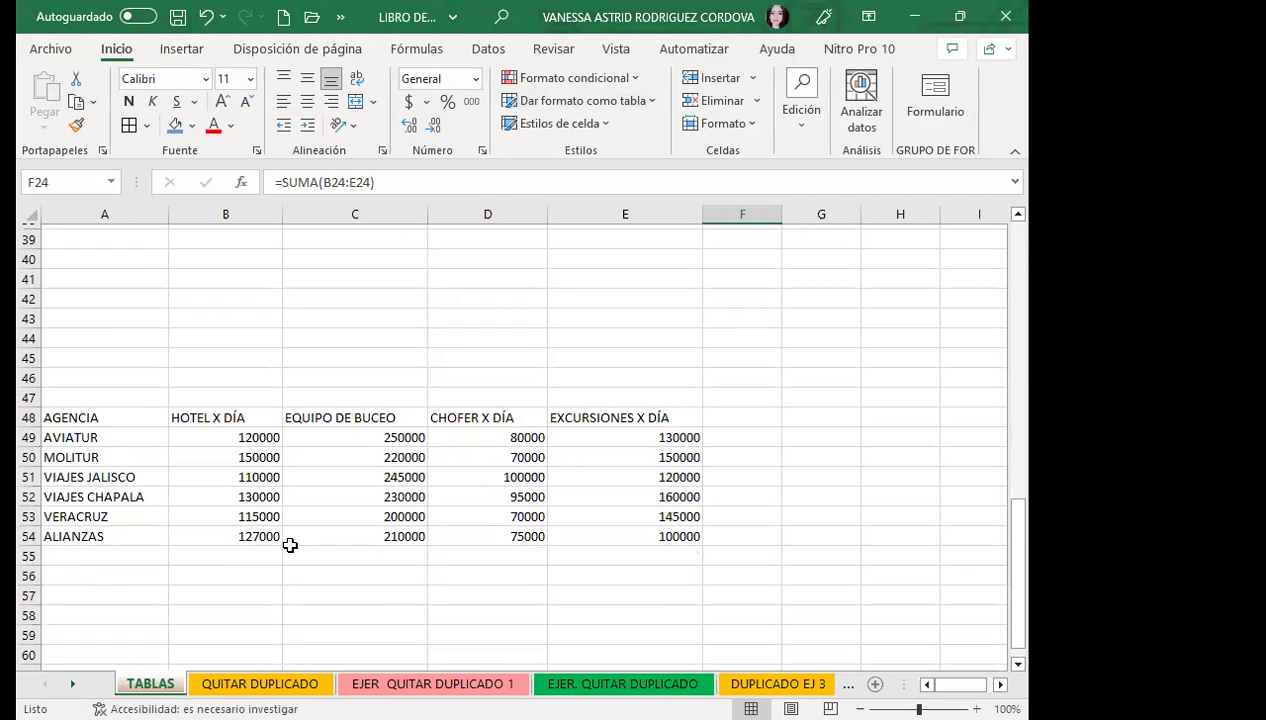
Step: Drag-select A48:E54, covering the header row and six agencies AVIATUR through ALIANZAS
mouse_move(62, 417)
left_mouse_down()
mouse_move(515, 487)
mouse_move(602, 536)
left_mouse_up()
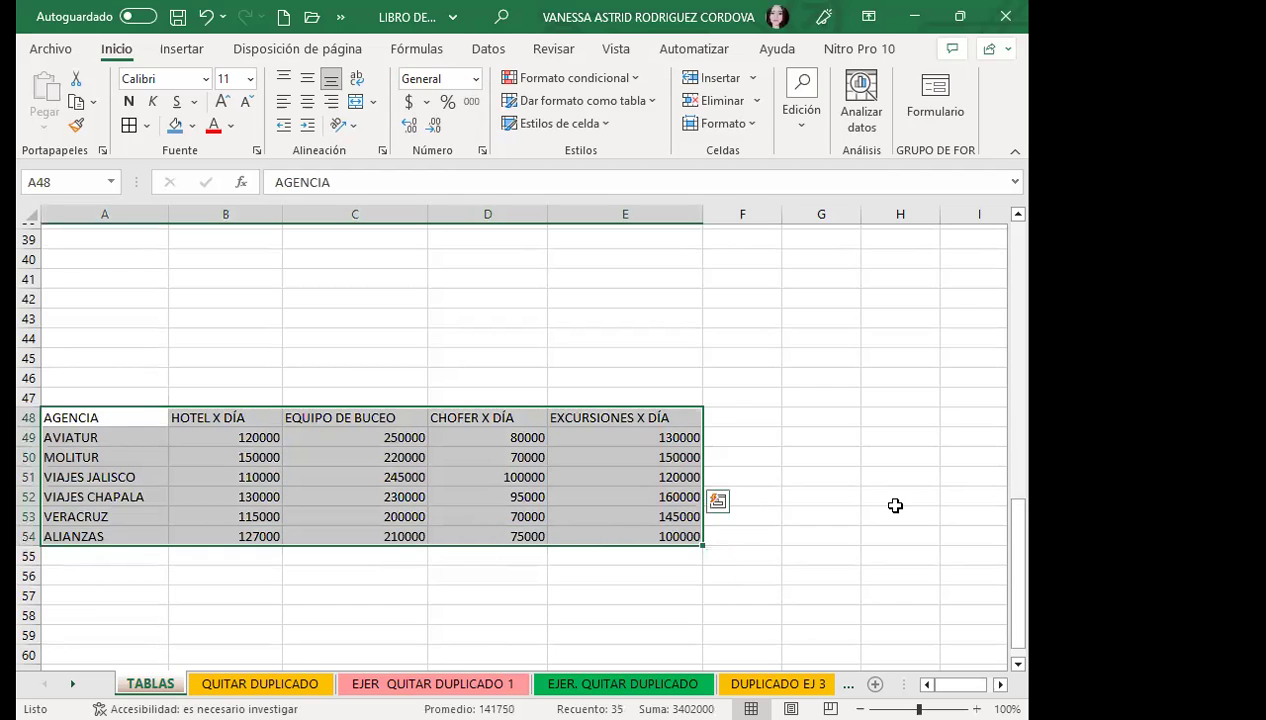
scroll(860, 505, "down", 2)
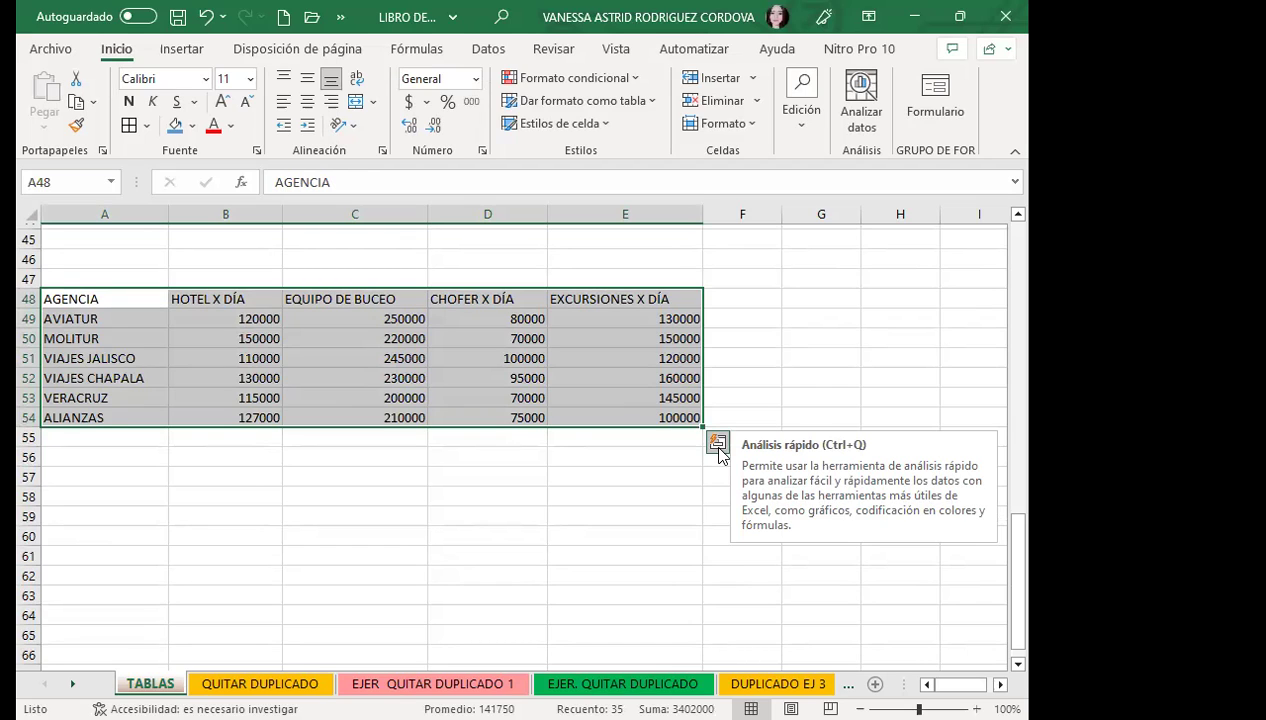
Step: Open Quick Analysis on A48:E54 and browse its Gráficos, Totales and Tablas tabs
left_click(718, 446)
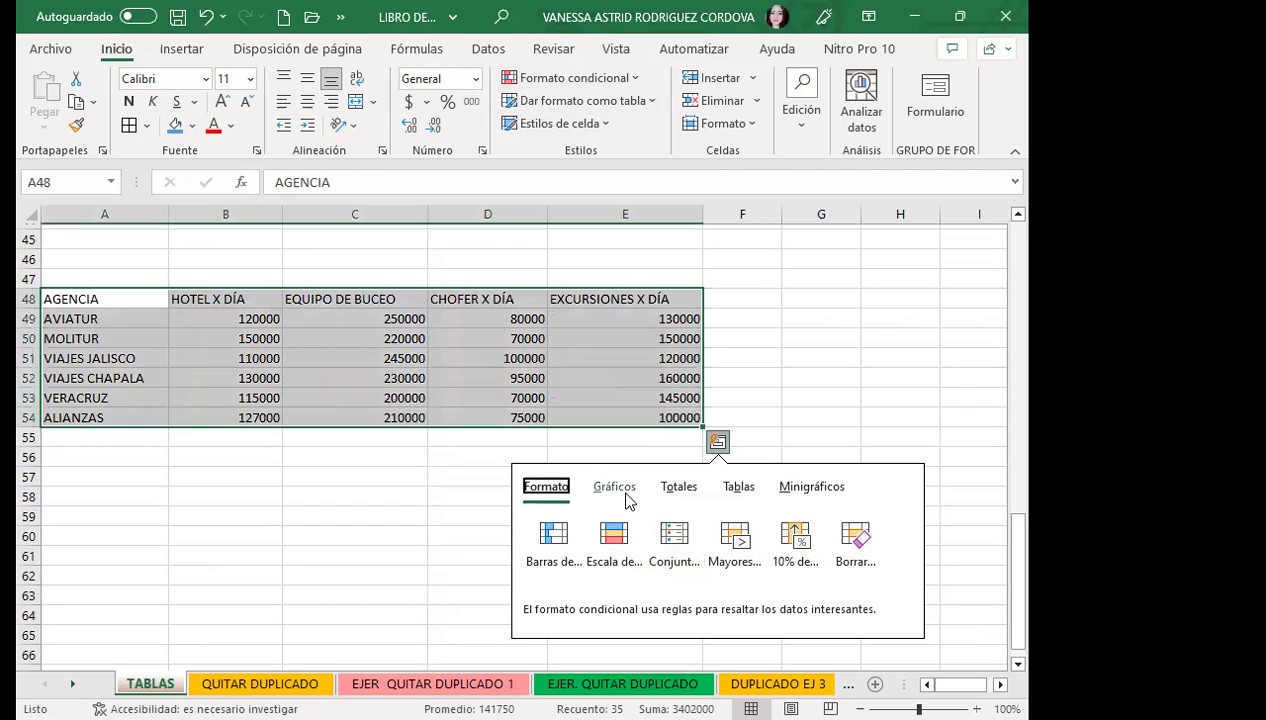
left_click(616, 490)
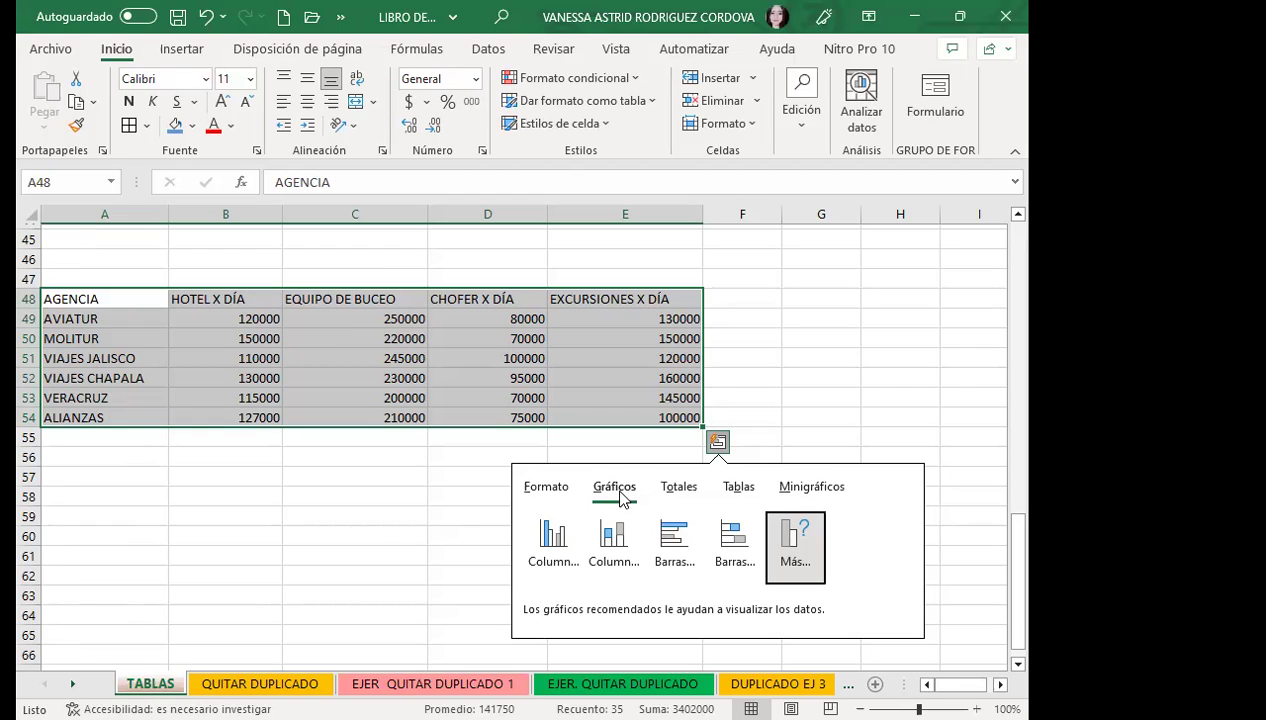
left_click(693, 497)
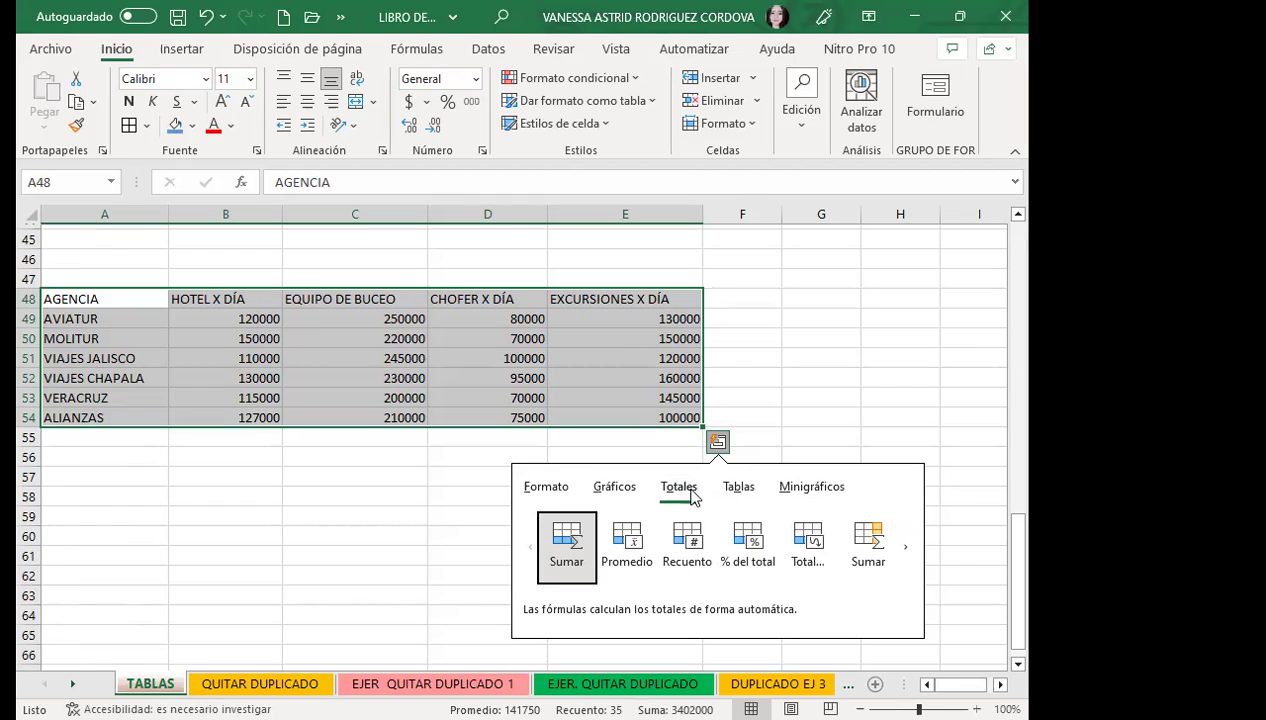
left_click(742, 493)
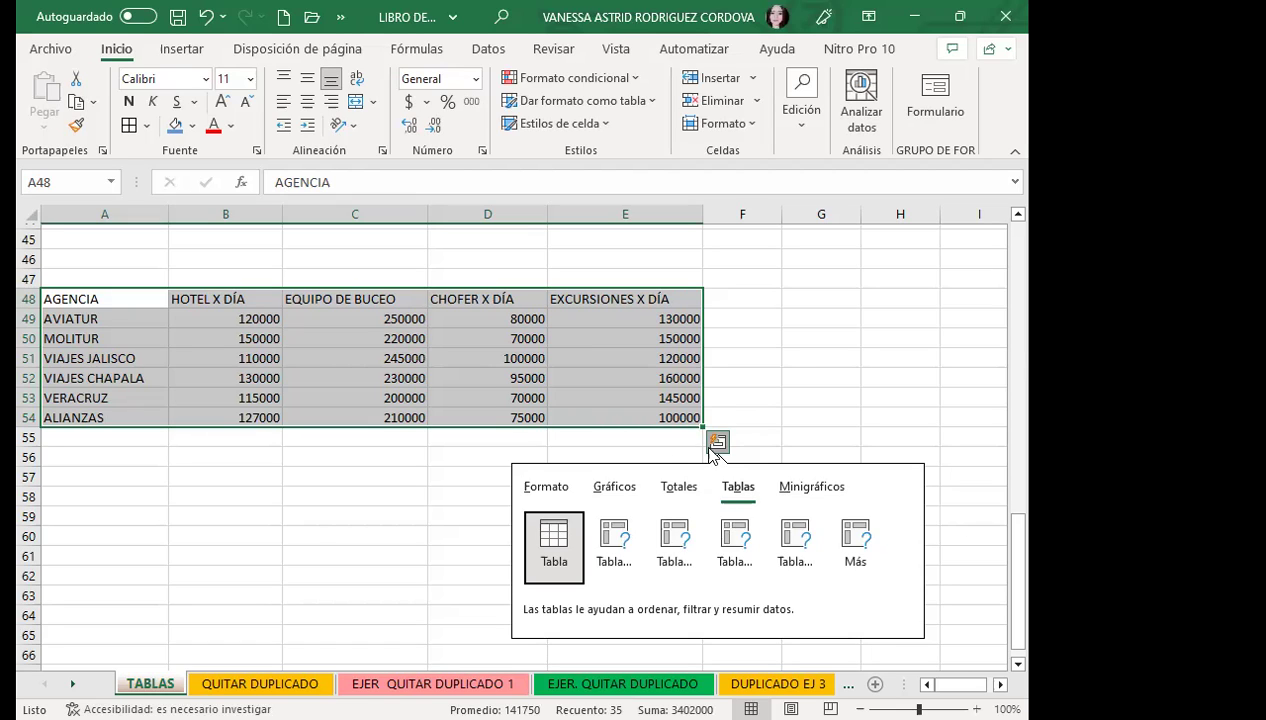
Step: Reselect A48:E54 and apply Quick Analysis > Tablas > Tabla, creating Tabla4 with filter headers
left_click(487, 437)
left_click_drag(110, 300, 116, 415)
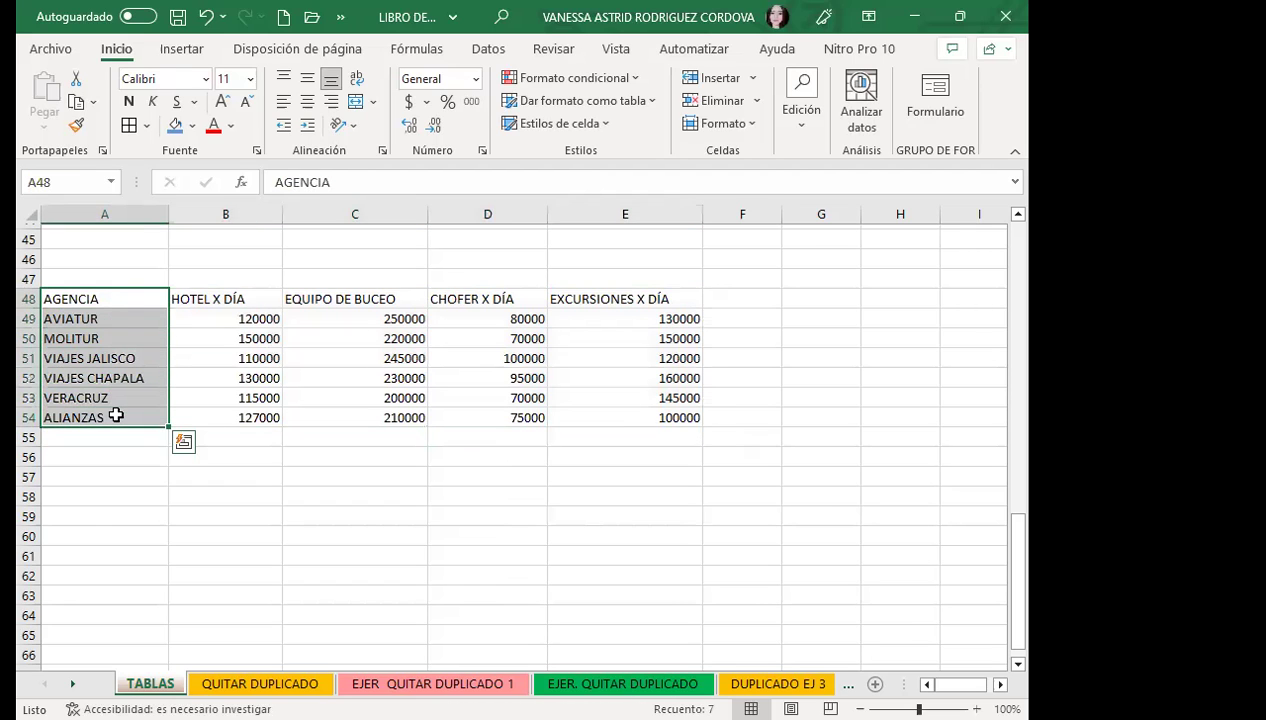
mouse_move(105, 299)
left_mouse_down()
mouse_move(630, 385)
mouse_move(690, 424)
left_mouse_up()
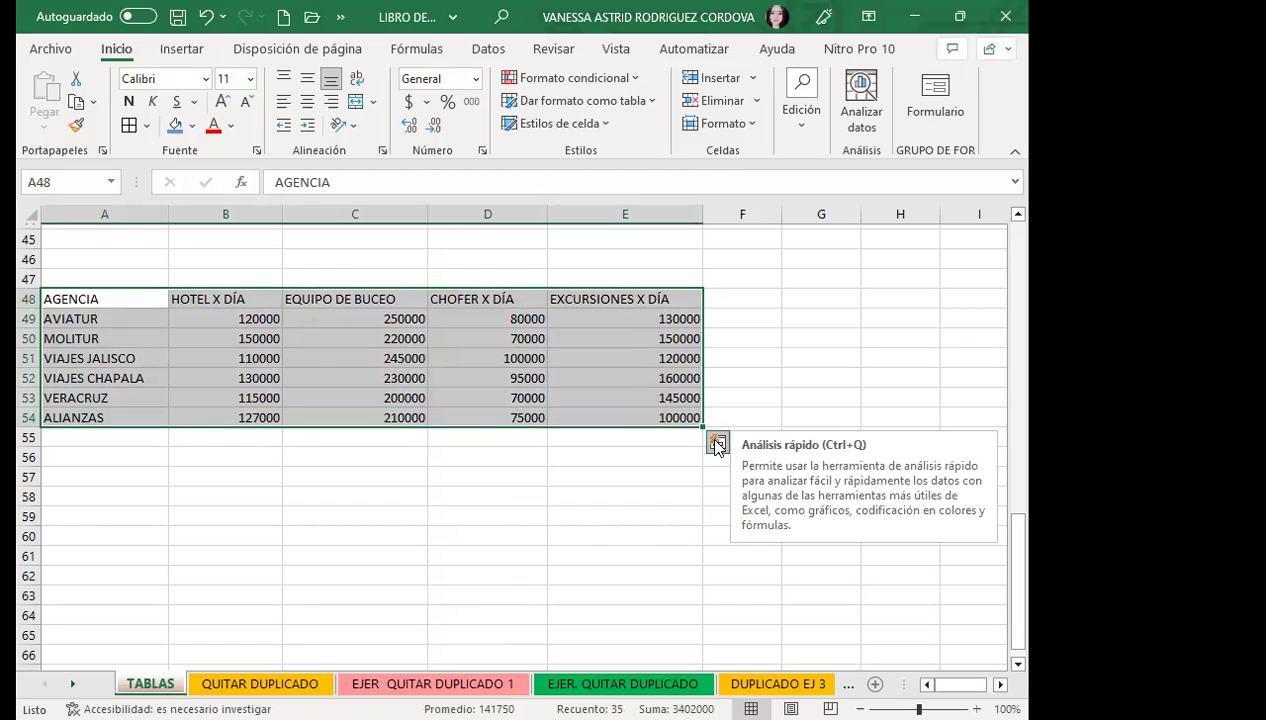
left_click(716, 444)
left_click(740, 487)
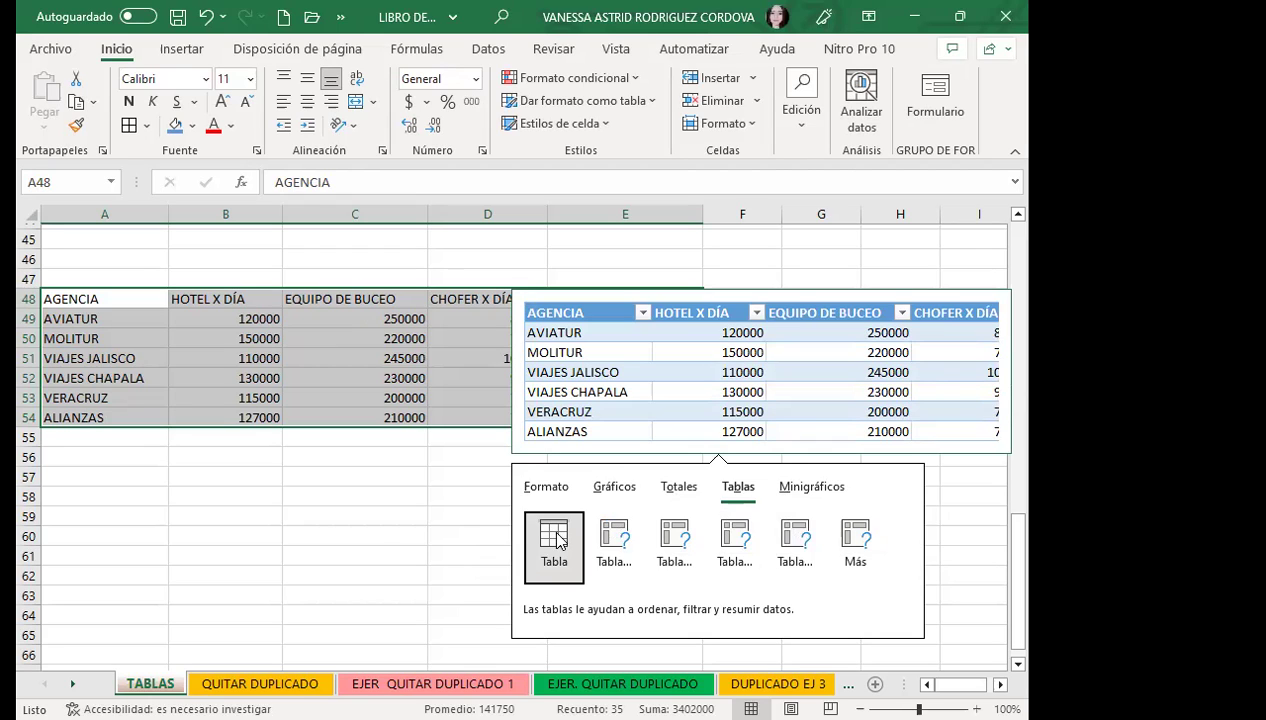
left_click(556, 532)
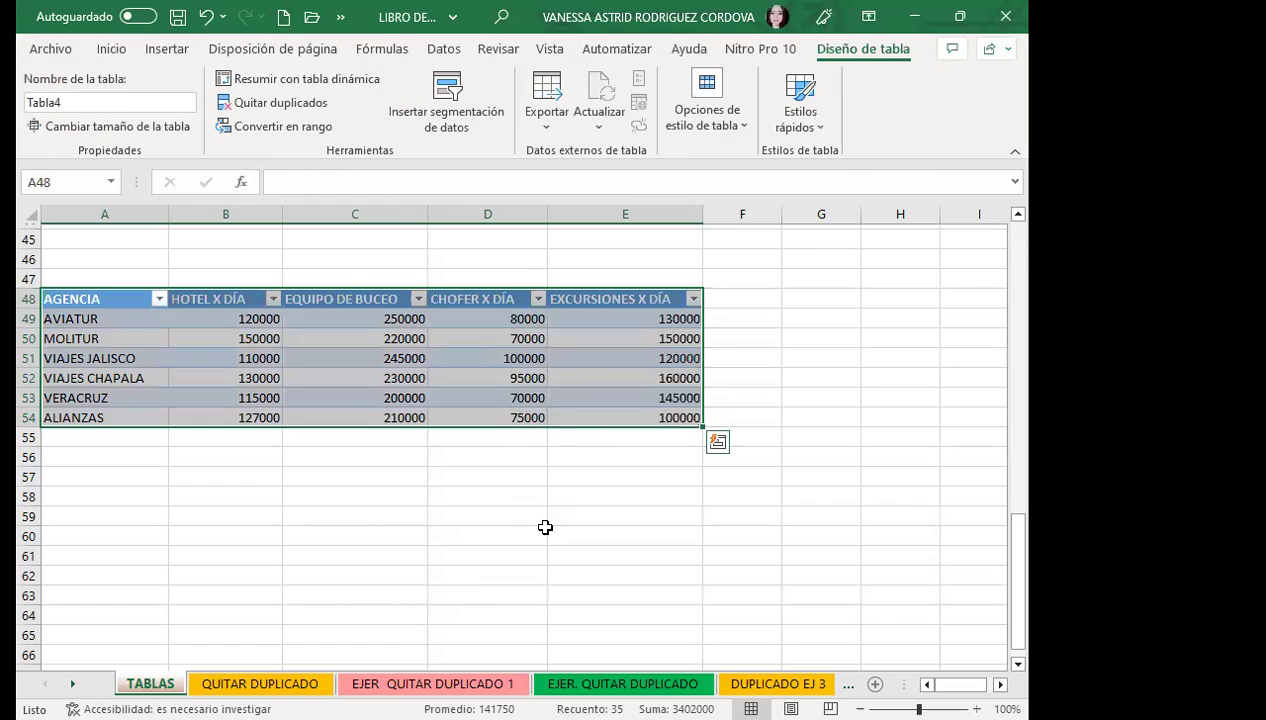
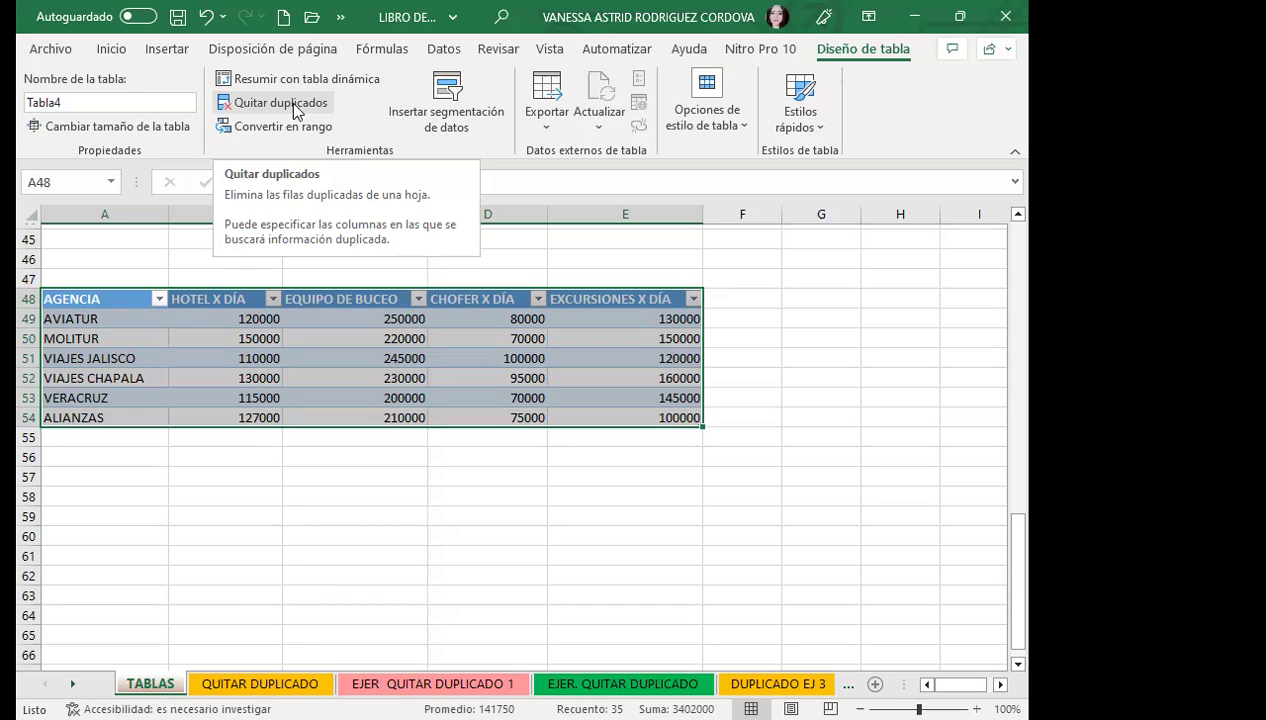
Step: Select empty cell A46 outside the agency table
left_click(138, 252)
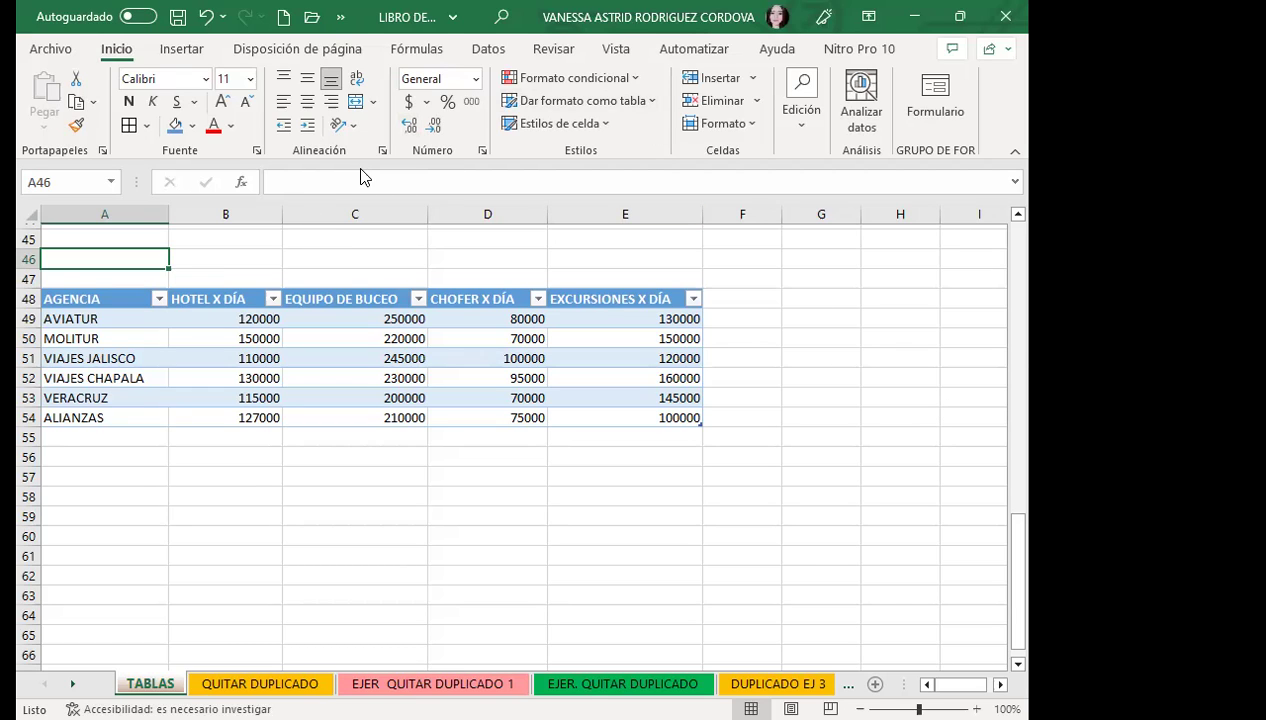
Step: Browse the Insertar, Disposición de página and Fórmulas ribbon tabs
left_click(181, 58)
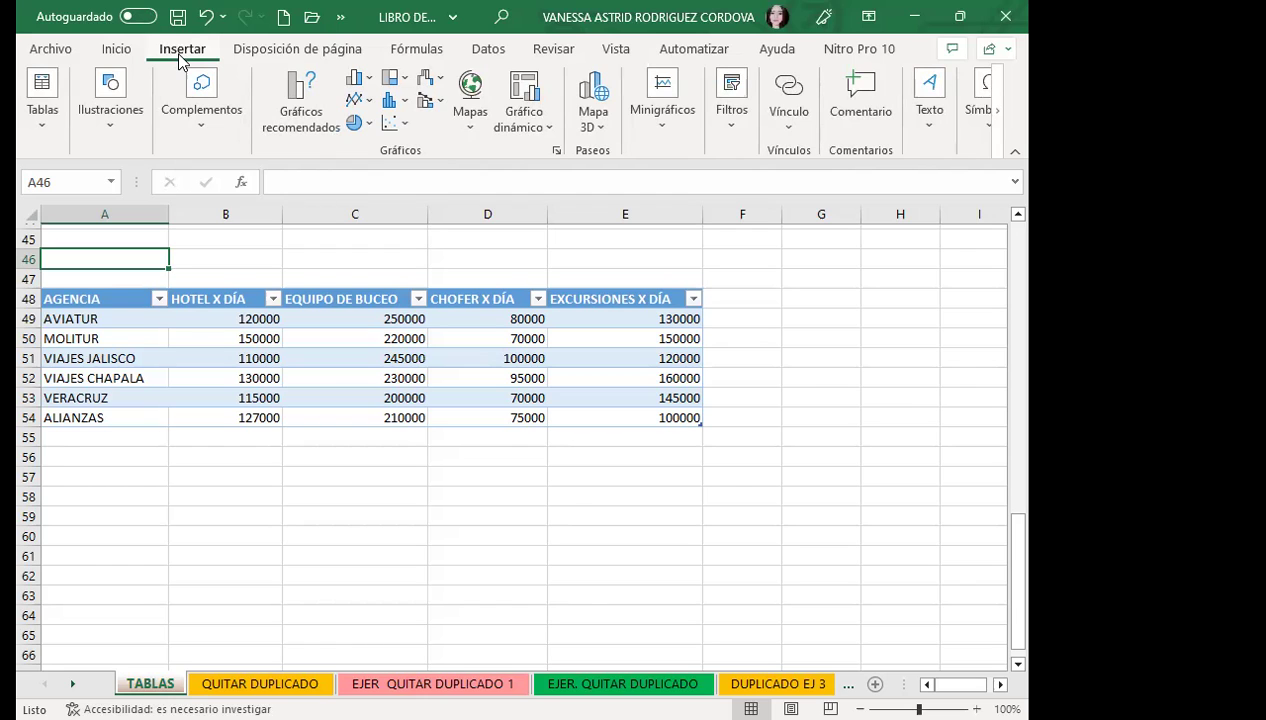
left_click(268, 53)
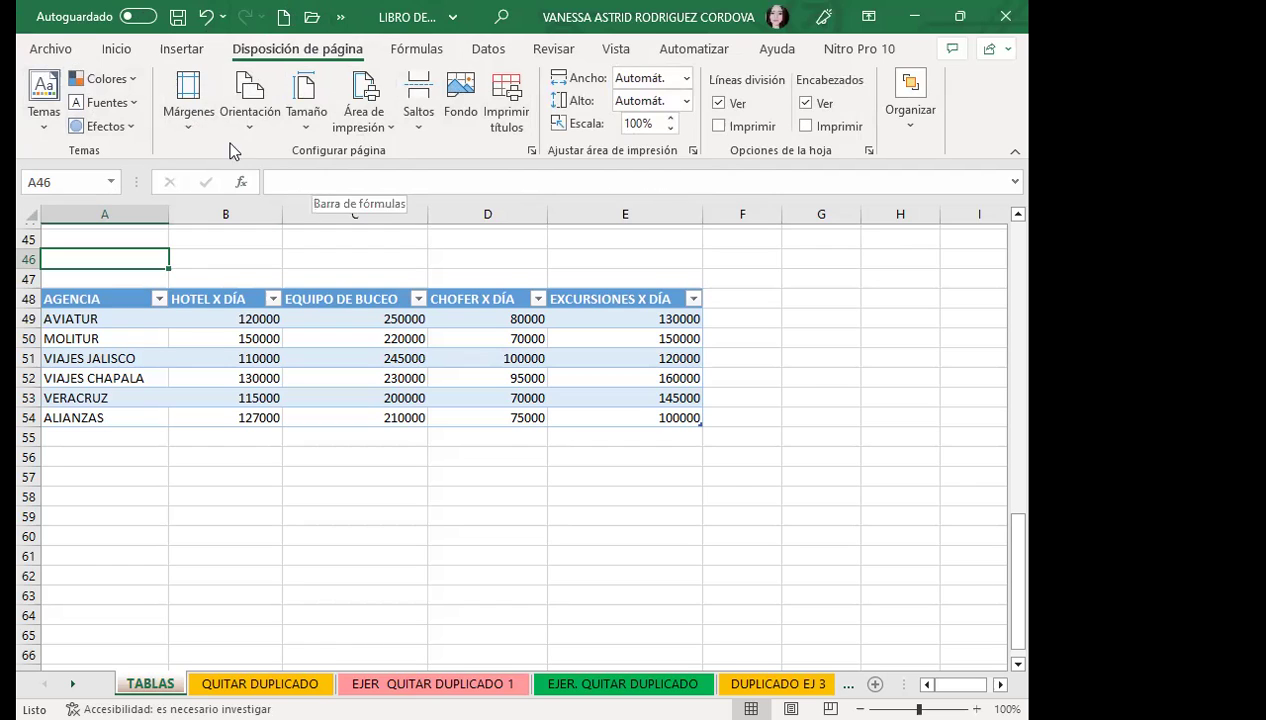
left_click(418, 50)
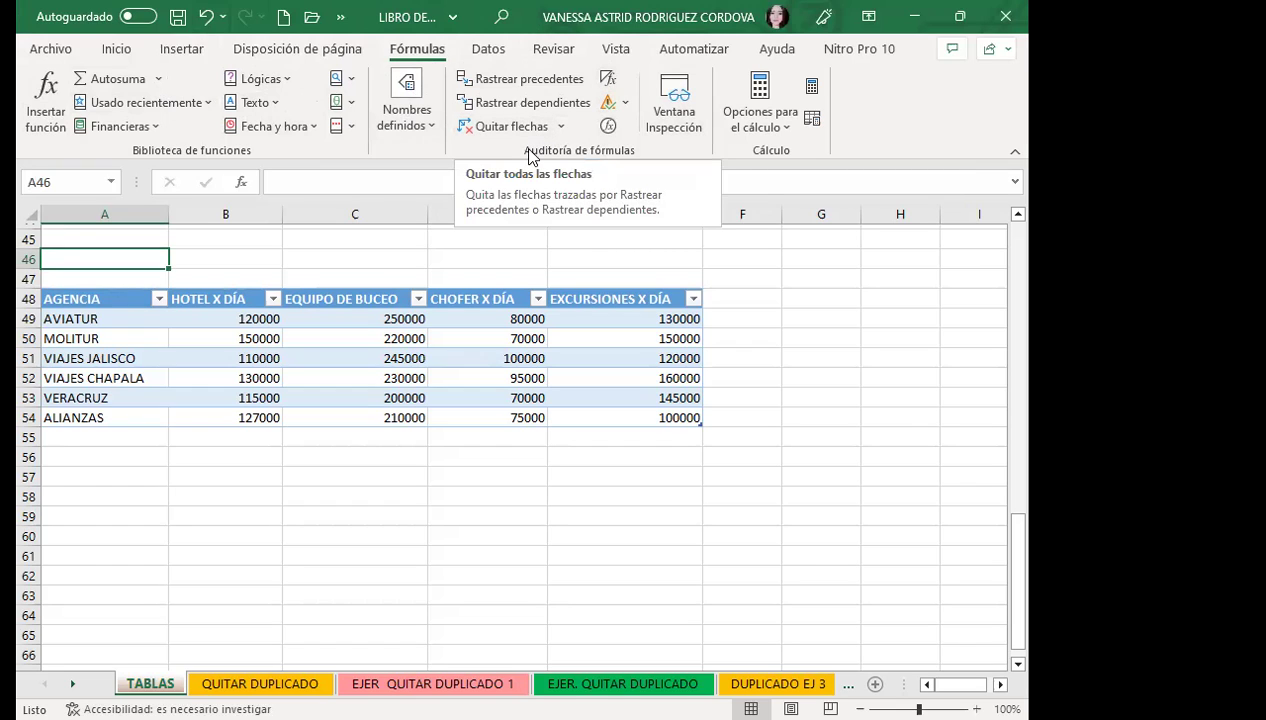
Step: Glance at the Datos tab, then select cell E52 to show the Diseño de tabla tools
left_click(489, 51)
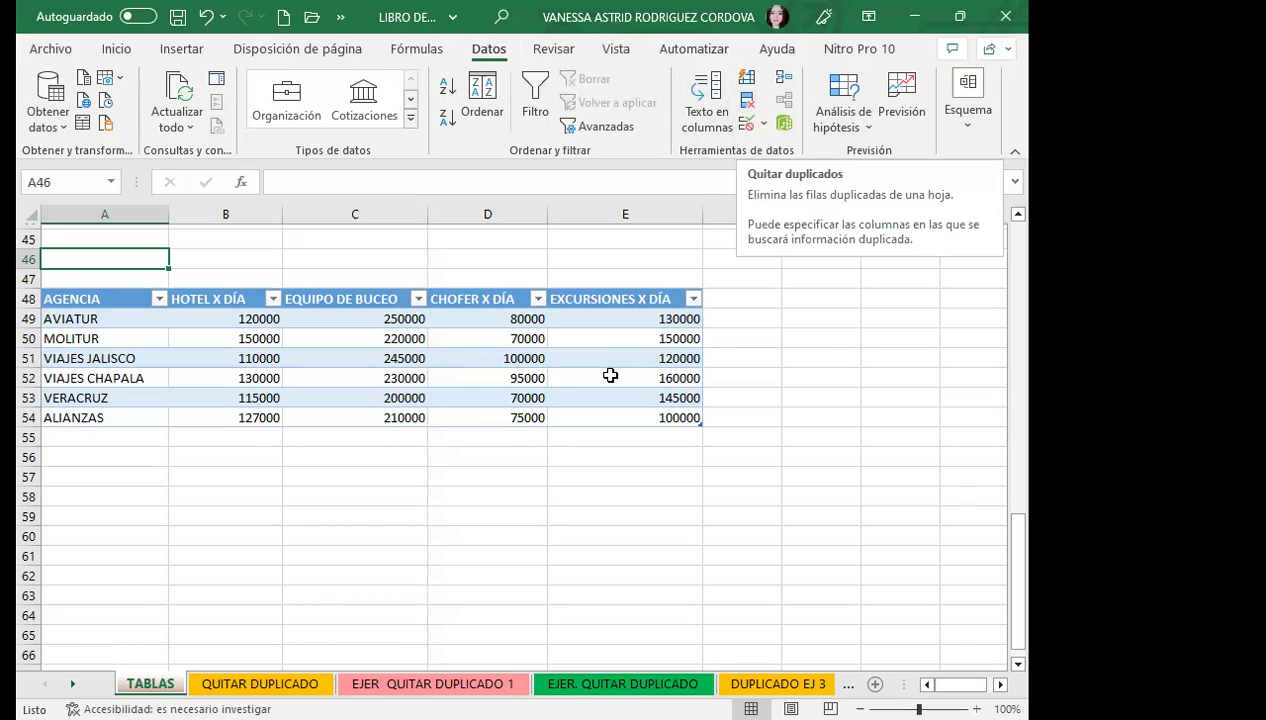
left_click(610, 375)
left_click(863, 48)
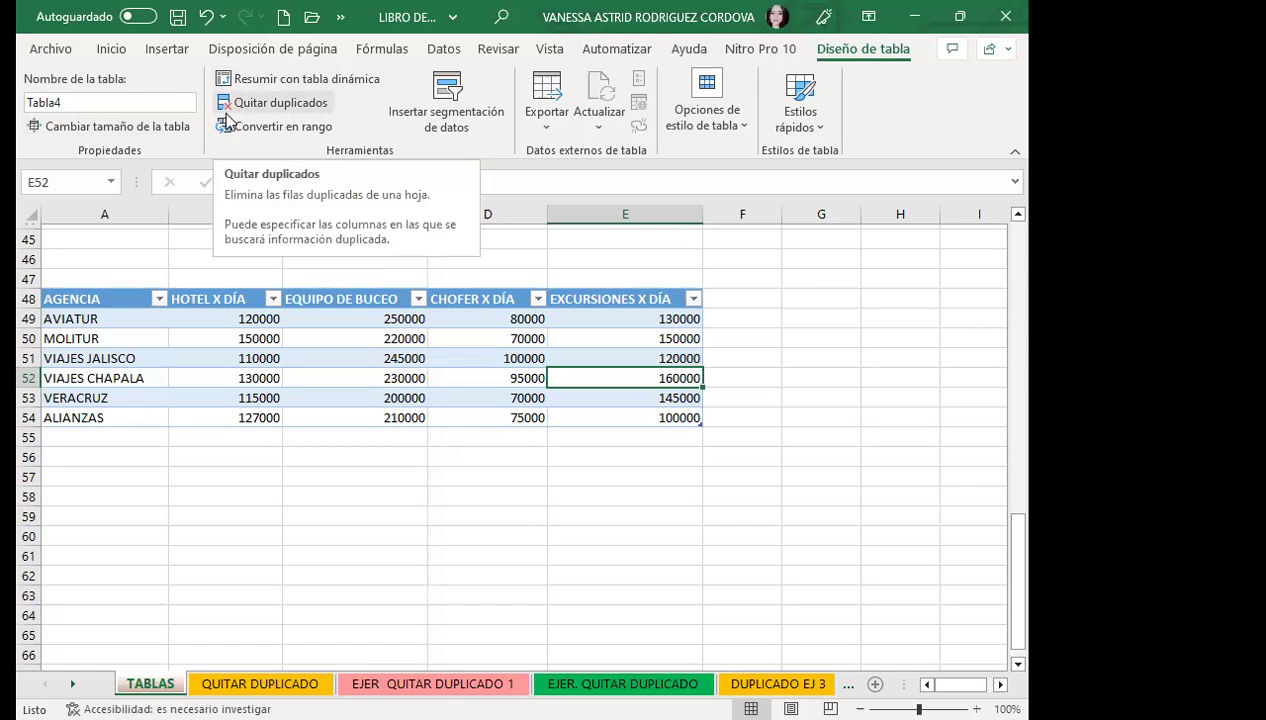
Step: Check the Datos tab and its Esquema options, then switch to the Revisar tab
left_click(442, 50)
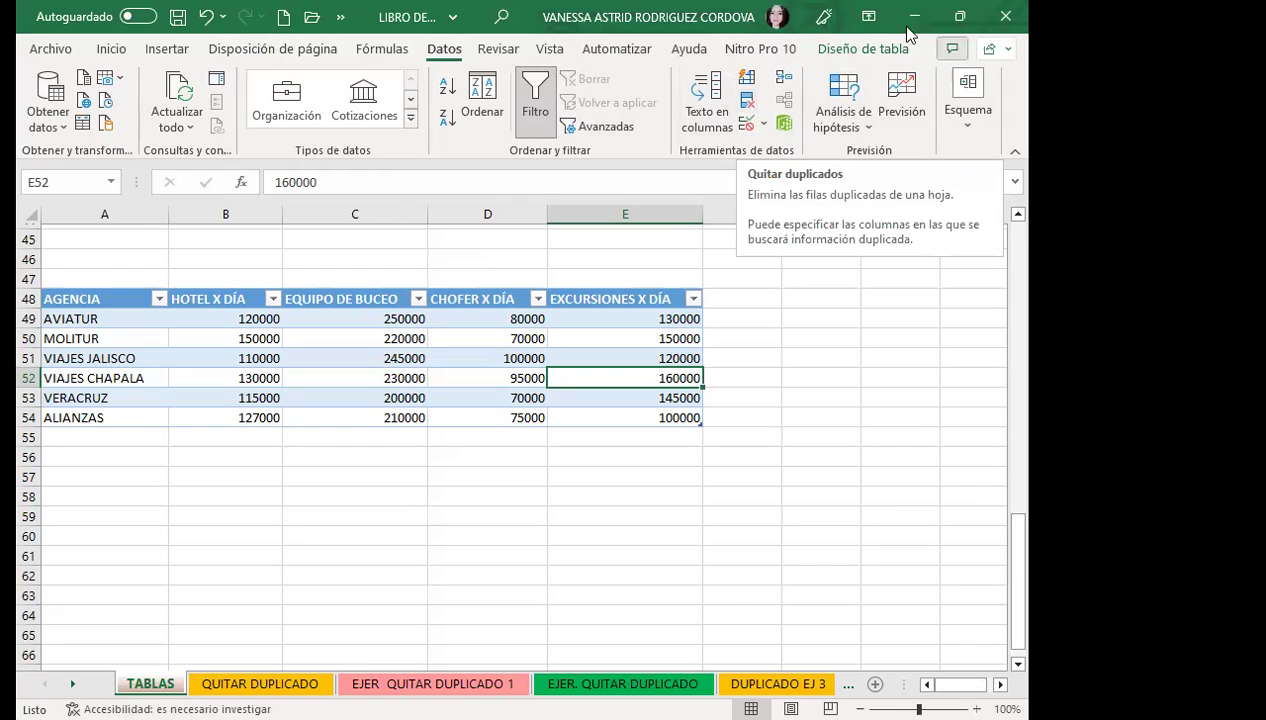
left_click(975, 132)
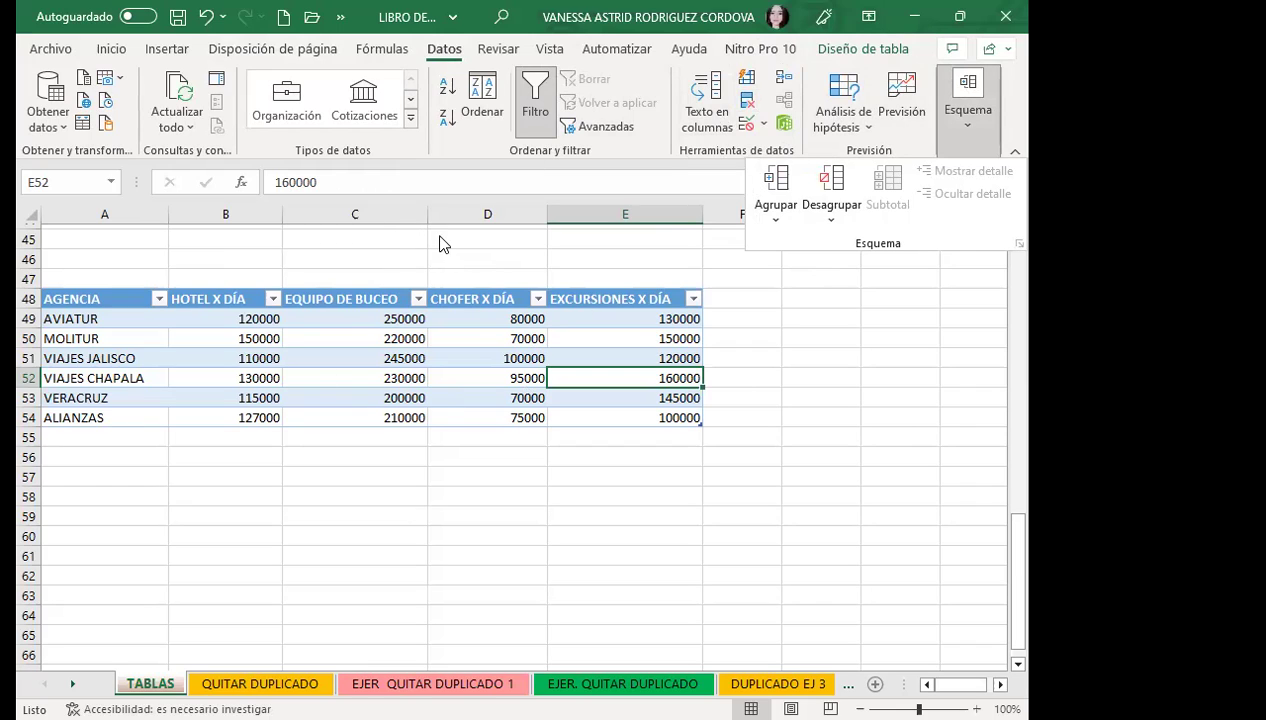
left_click(468, 357)
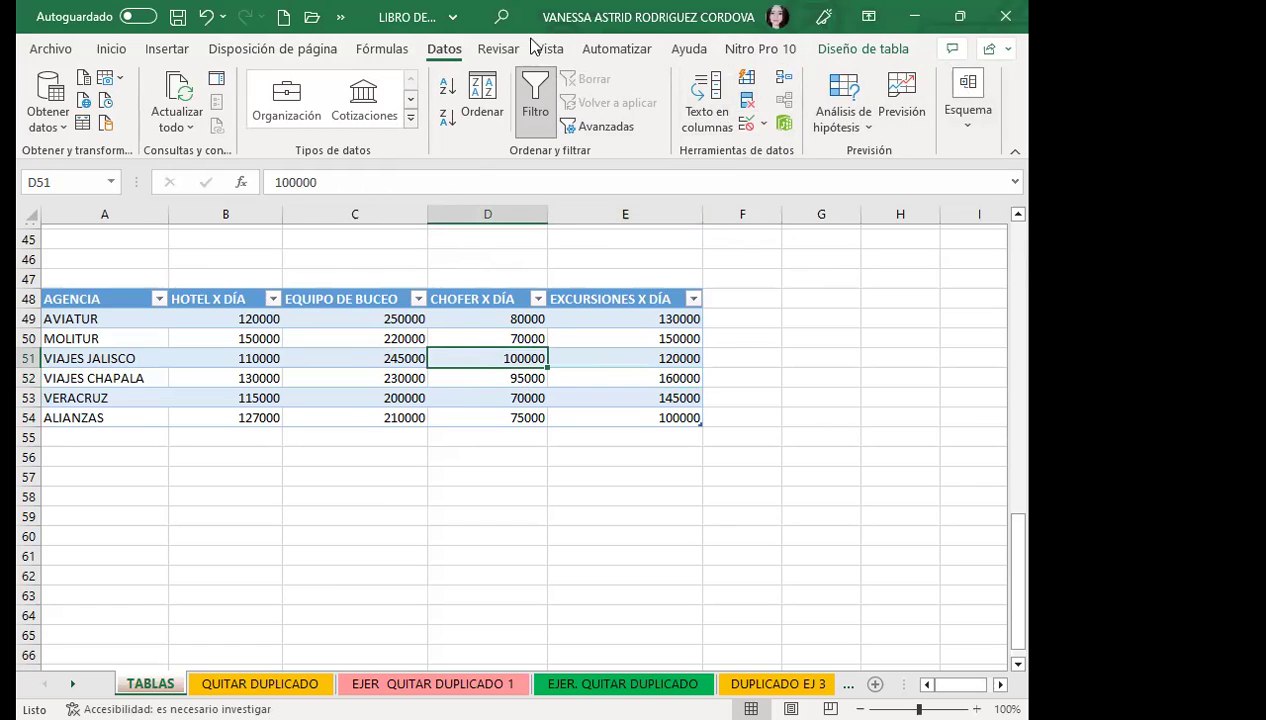
left_click(498, 50)
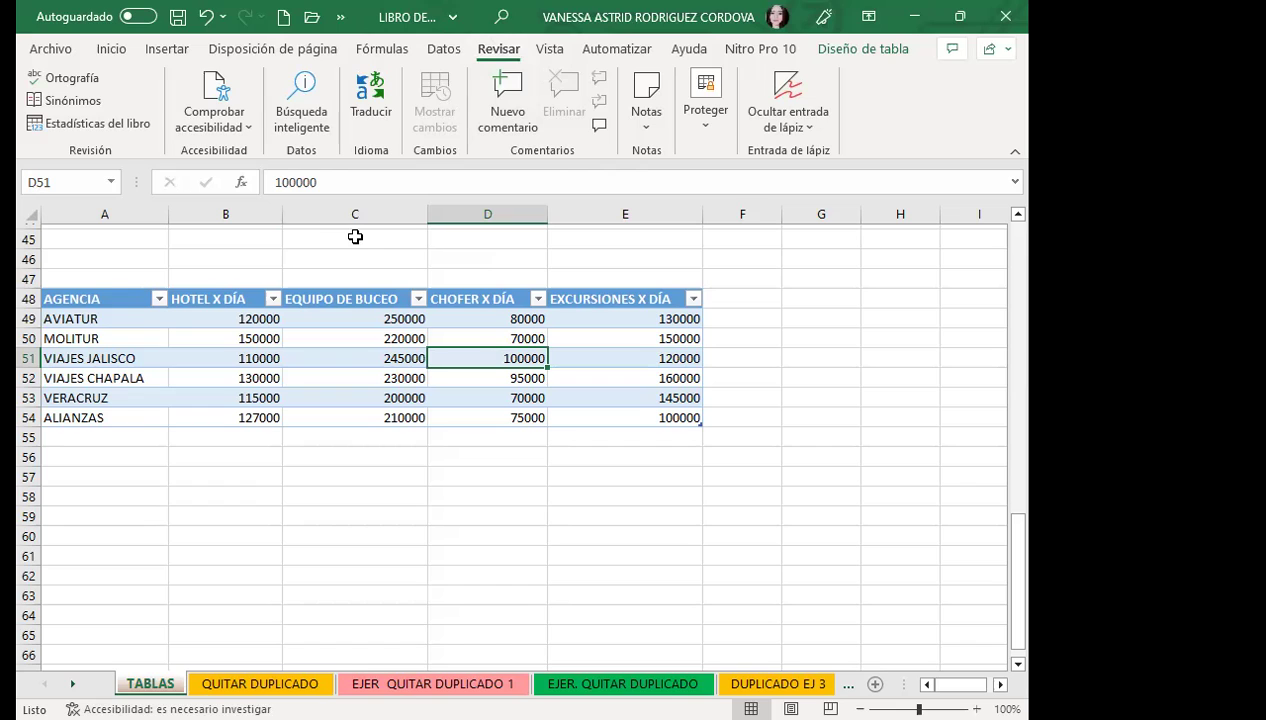
left_click(70, 80)
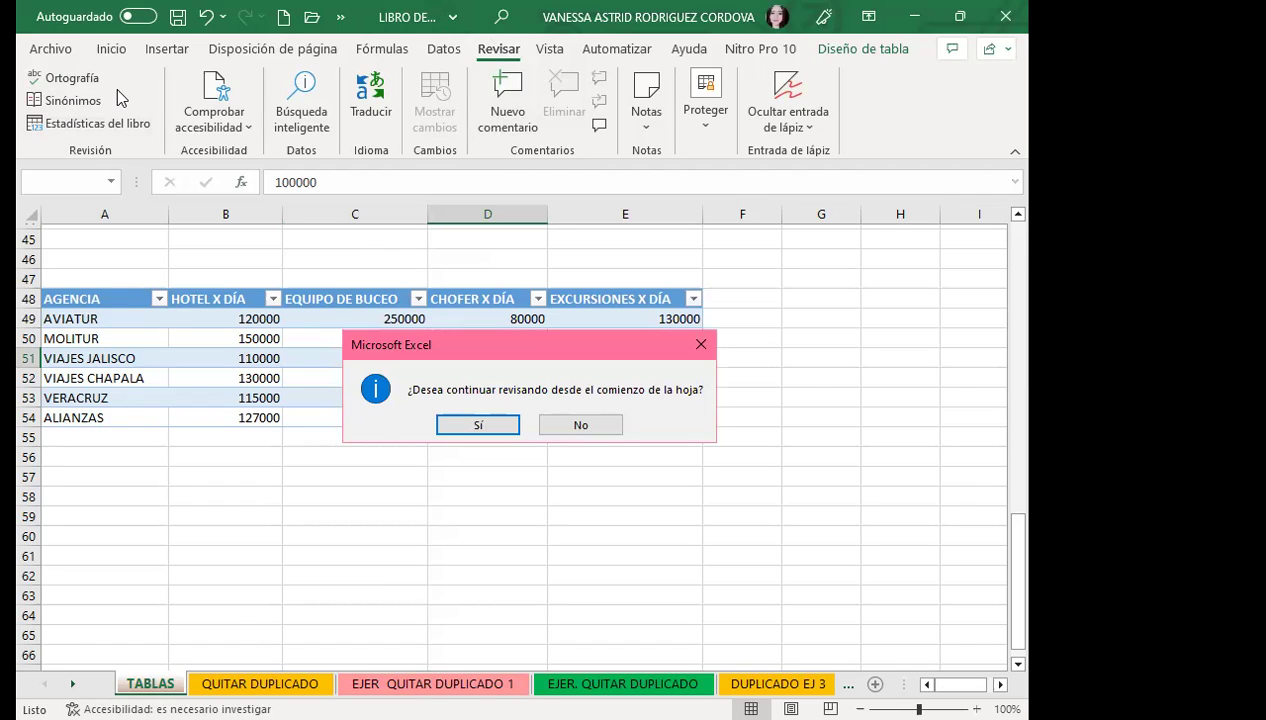
left_click(700, 344)
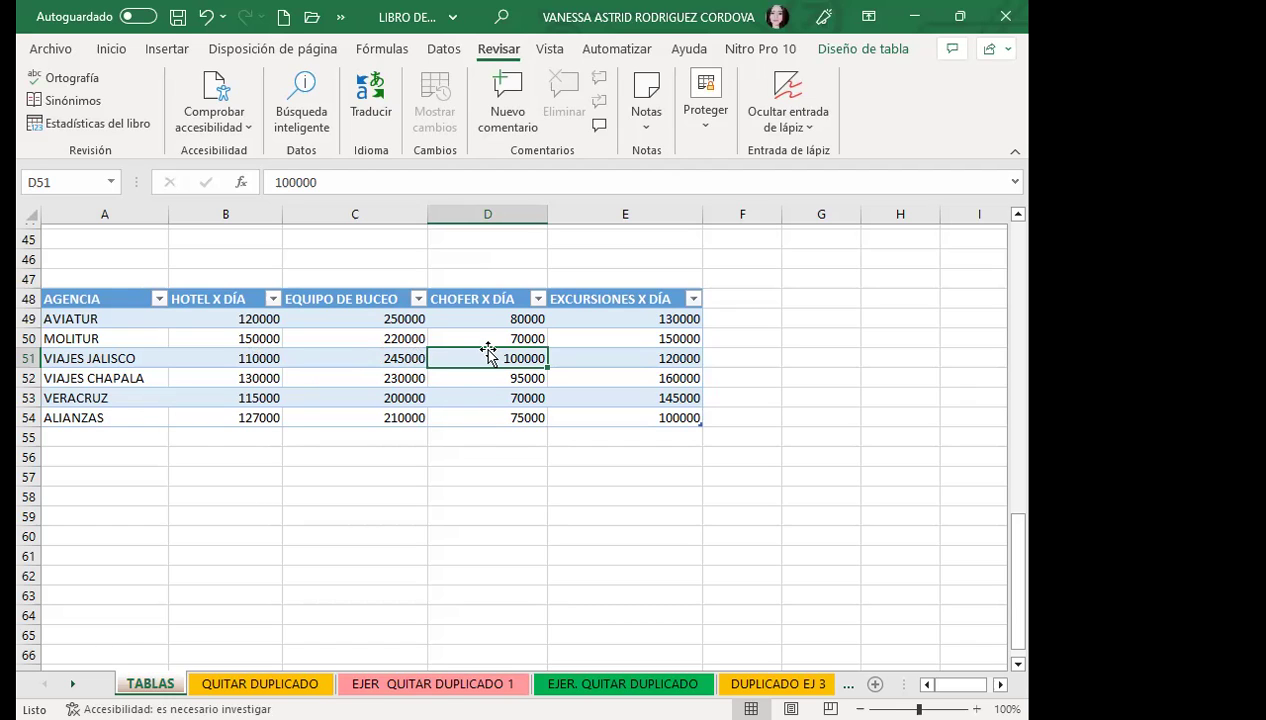
Step: Browse the Vista tab's Mostrar options, then select cell C51 and show Diseño de tabla
left_click(550, 48)
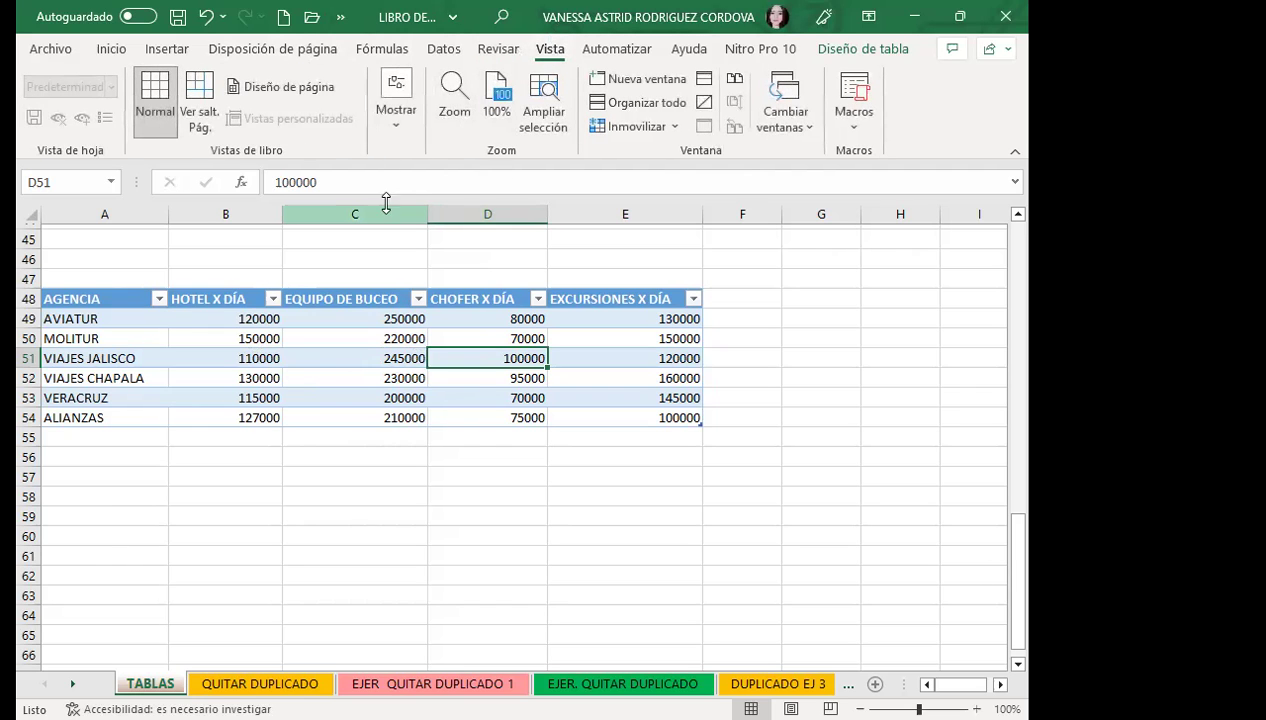
left_click(384, 118)
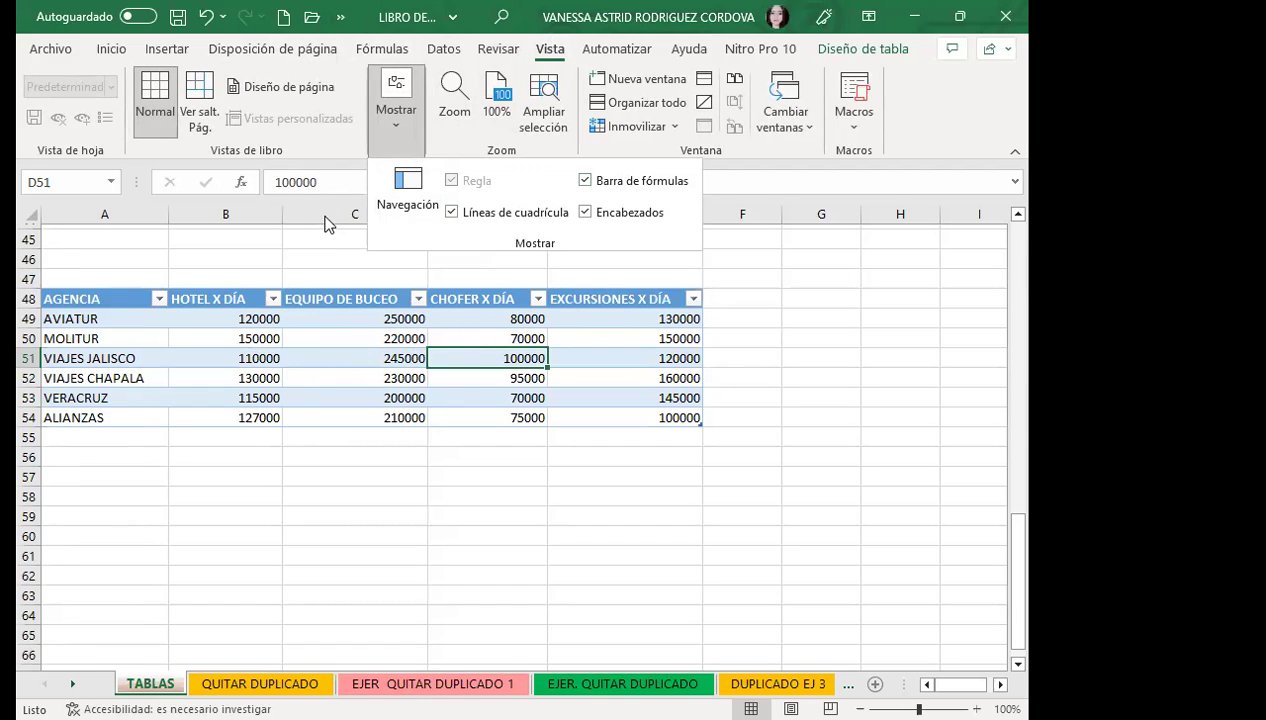
key("Escape")
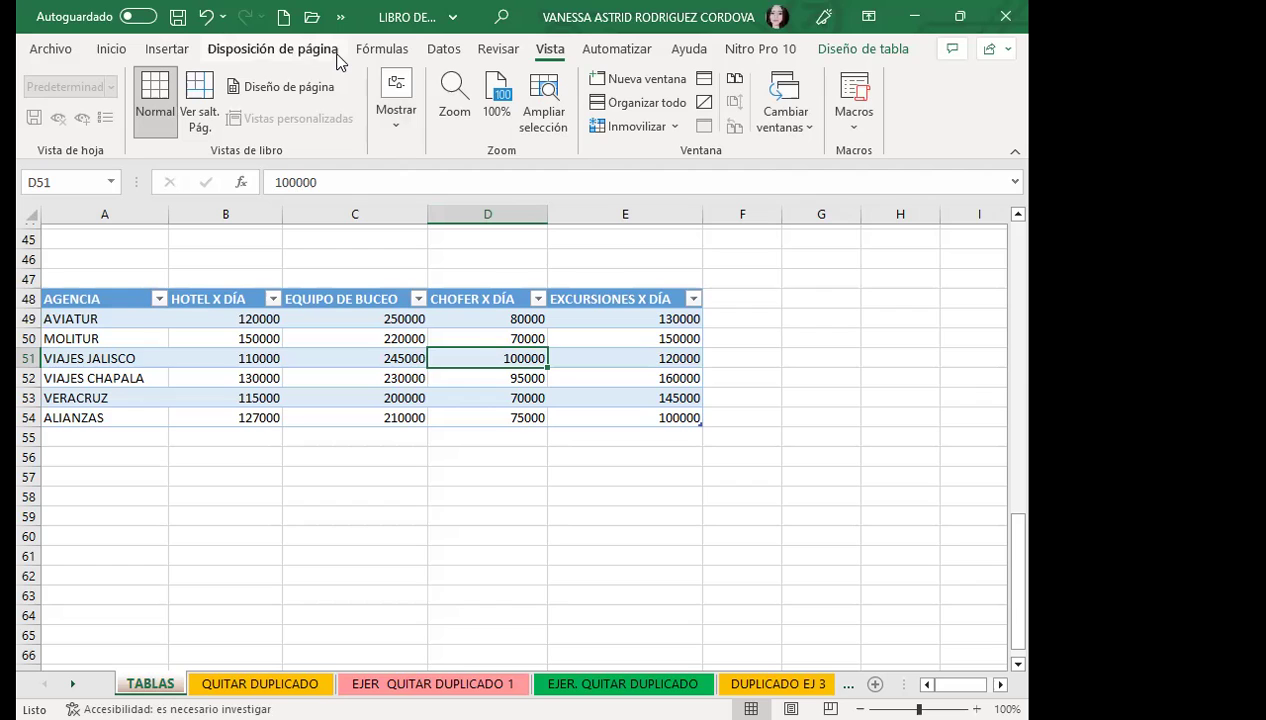
left_click(329, 356)
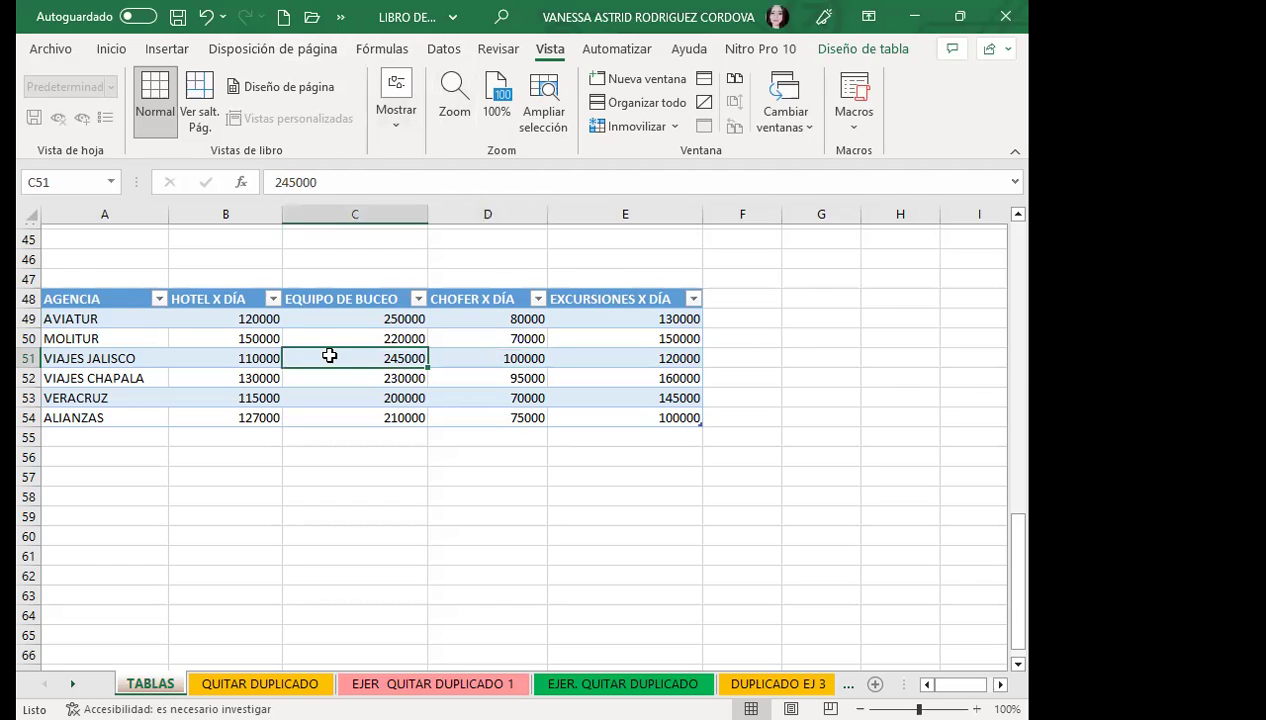
left_click(866, 49)
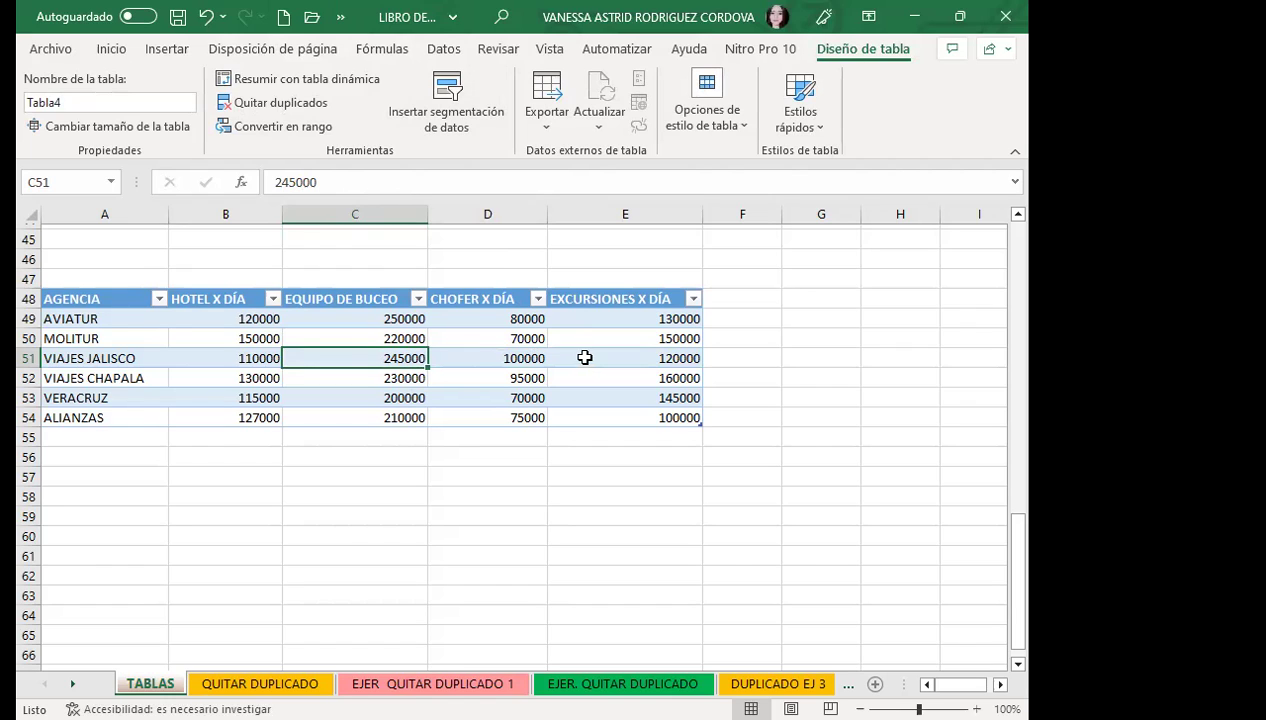
Step: Fill A53:E54 down to row 63, alternating VERACRUZ and ALIANZAS, and inspect the new rows
mouse_move(93, 398)
left_mouse_down()
mouse_move(508, 428)
mouse_move(702, 424)
left_mouse_up()
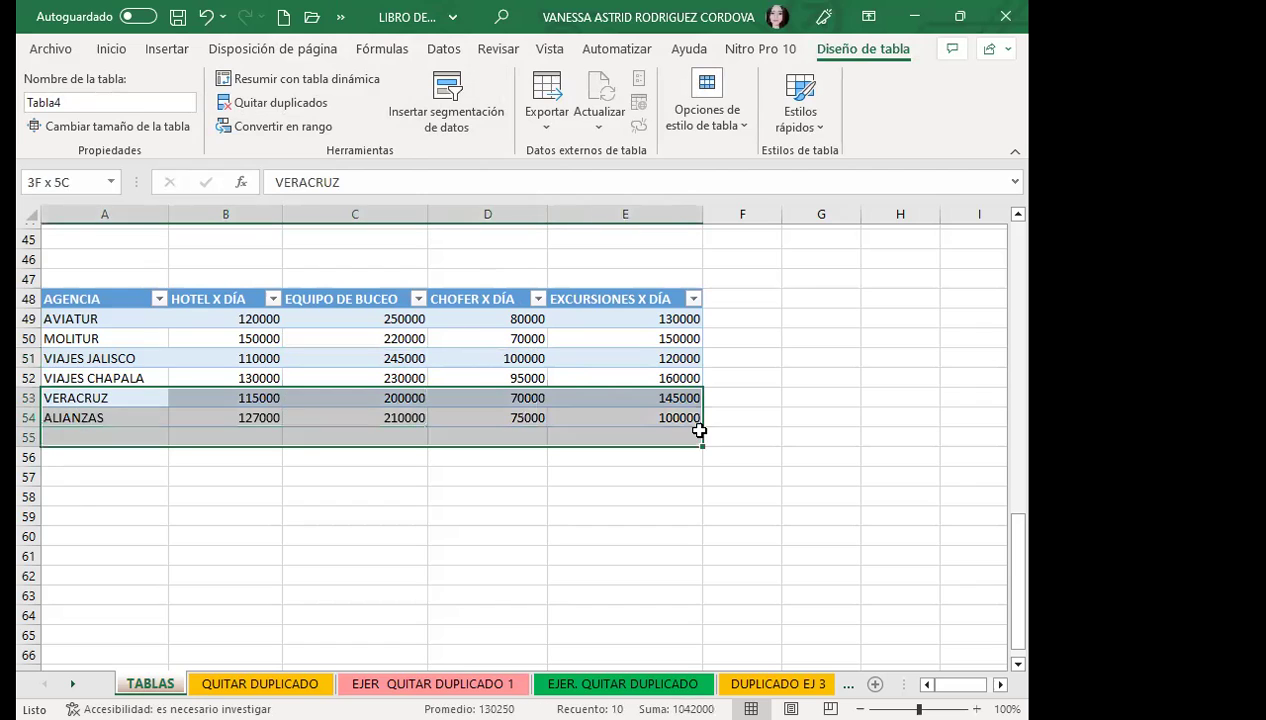
left_click(640, 402)
mouse_move(100, 397)
left_mouse_down()
mouse_move(650, 415)
mouse_move(681, 608)
left_mouse_up()
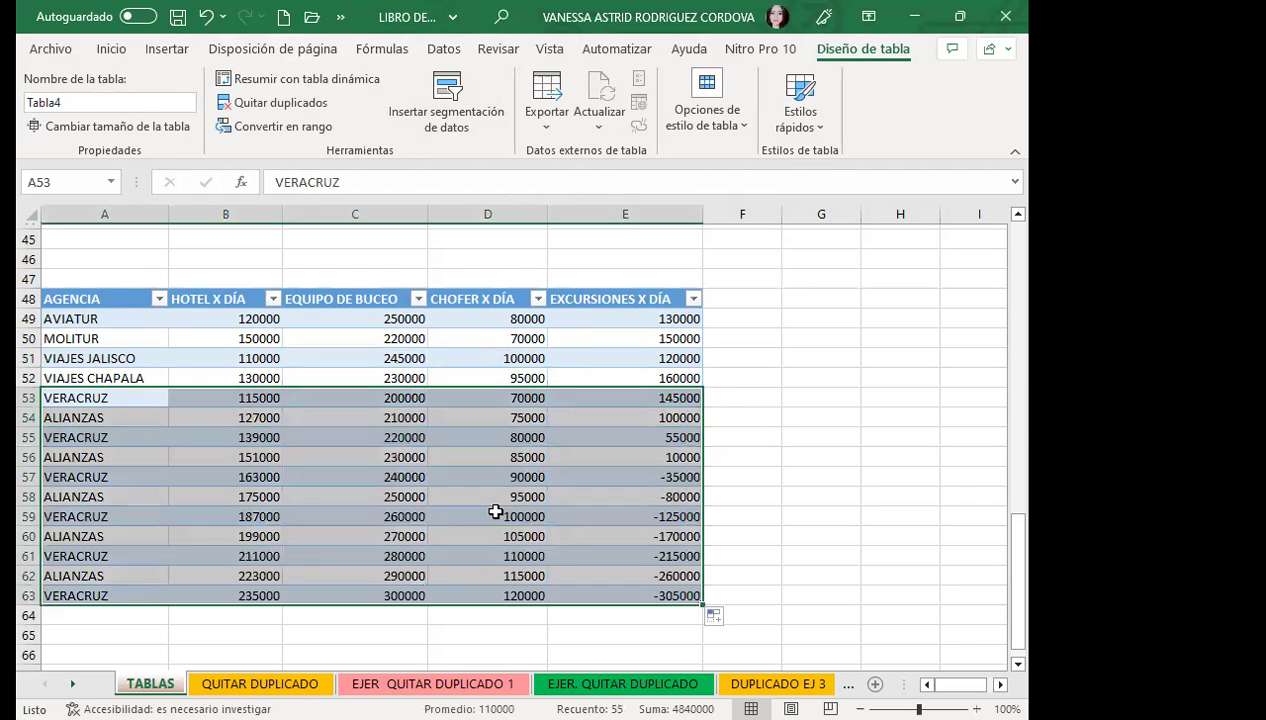
left_click(211, 492)
left_click(100, 382)
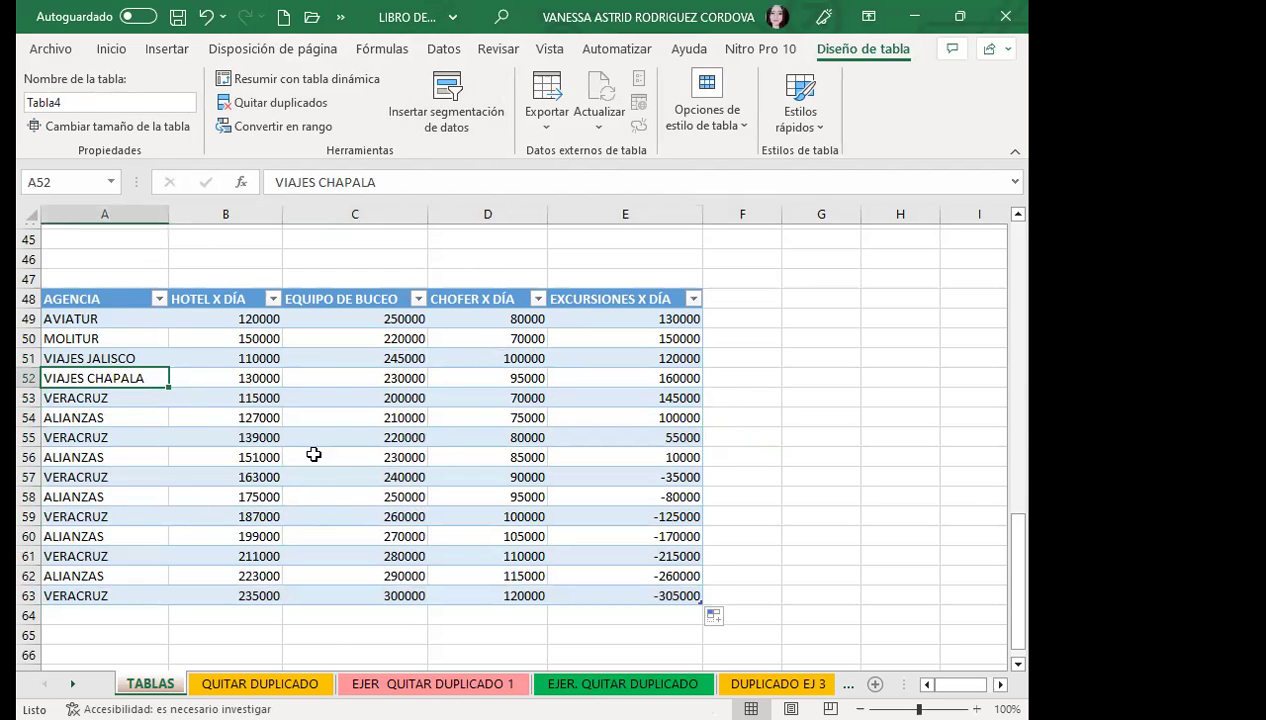
left_click(116, 452)
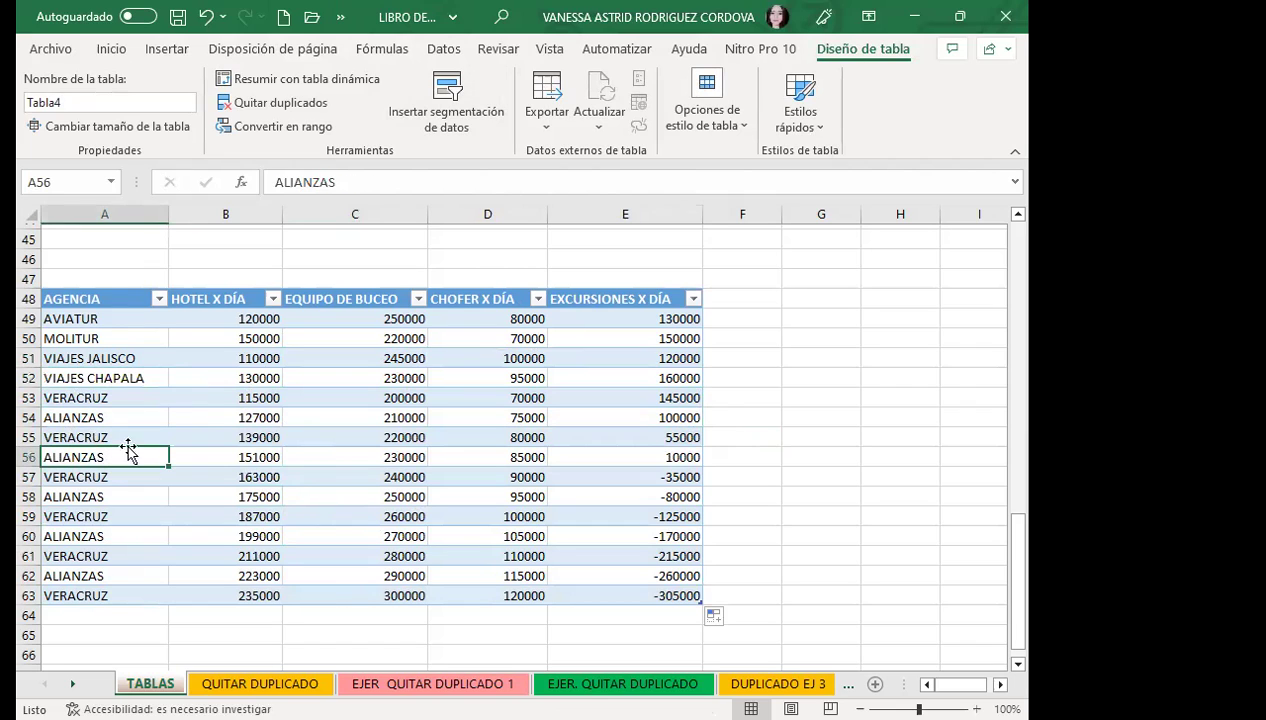
left_click(684, 496)
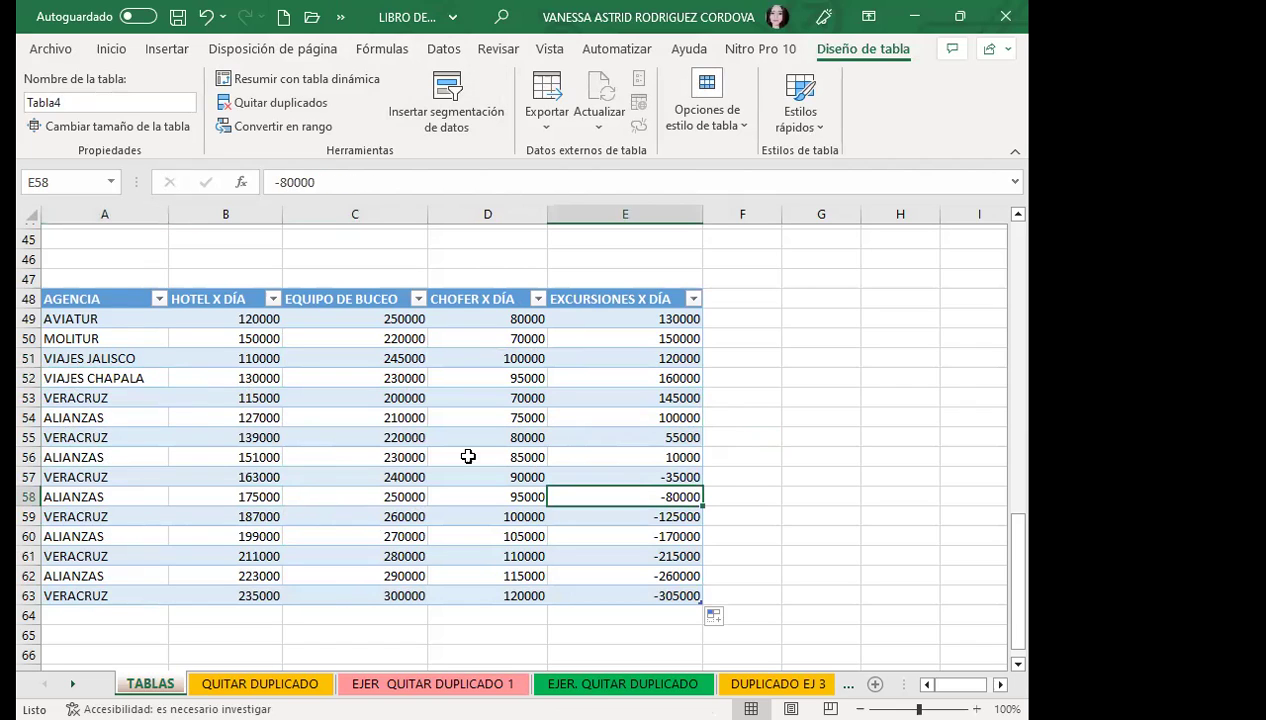
left_click(137, 452)
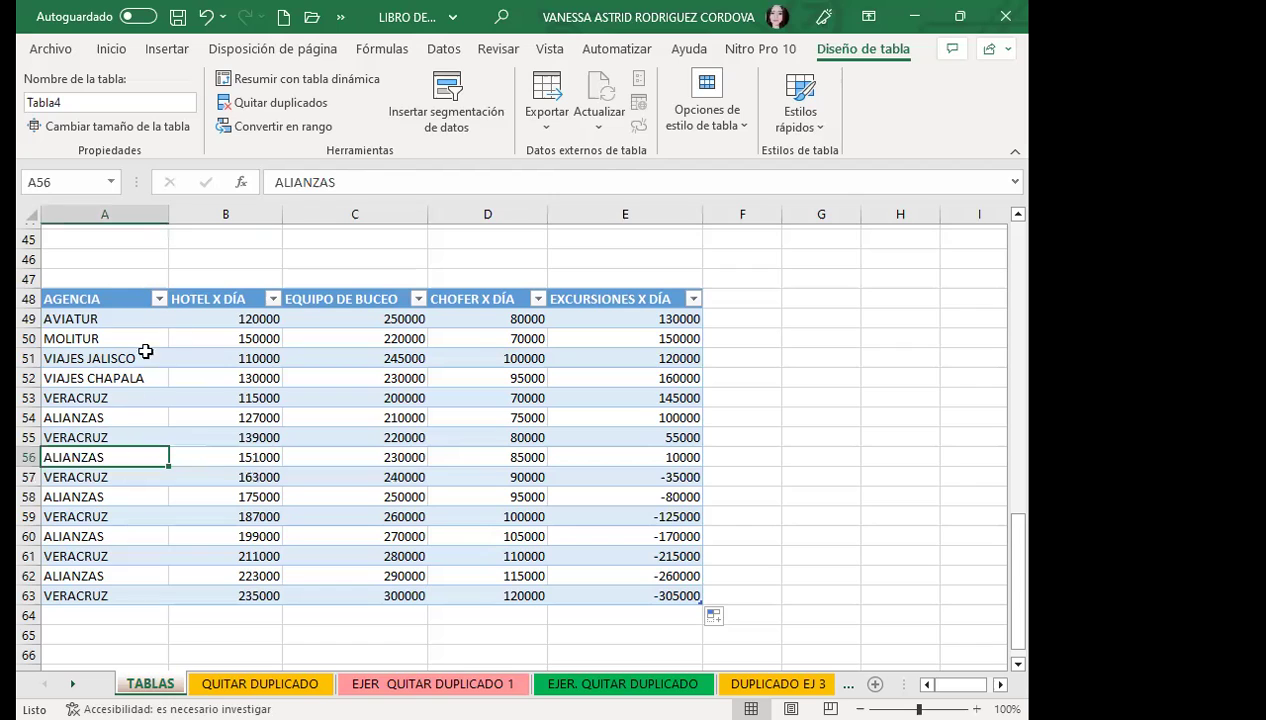
Step: Open Quitar duplicados for Tabla4, clear all columns, and check only AGENCIA
left_click(271, 104)
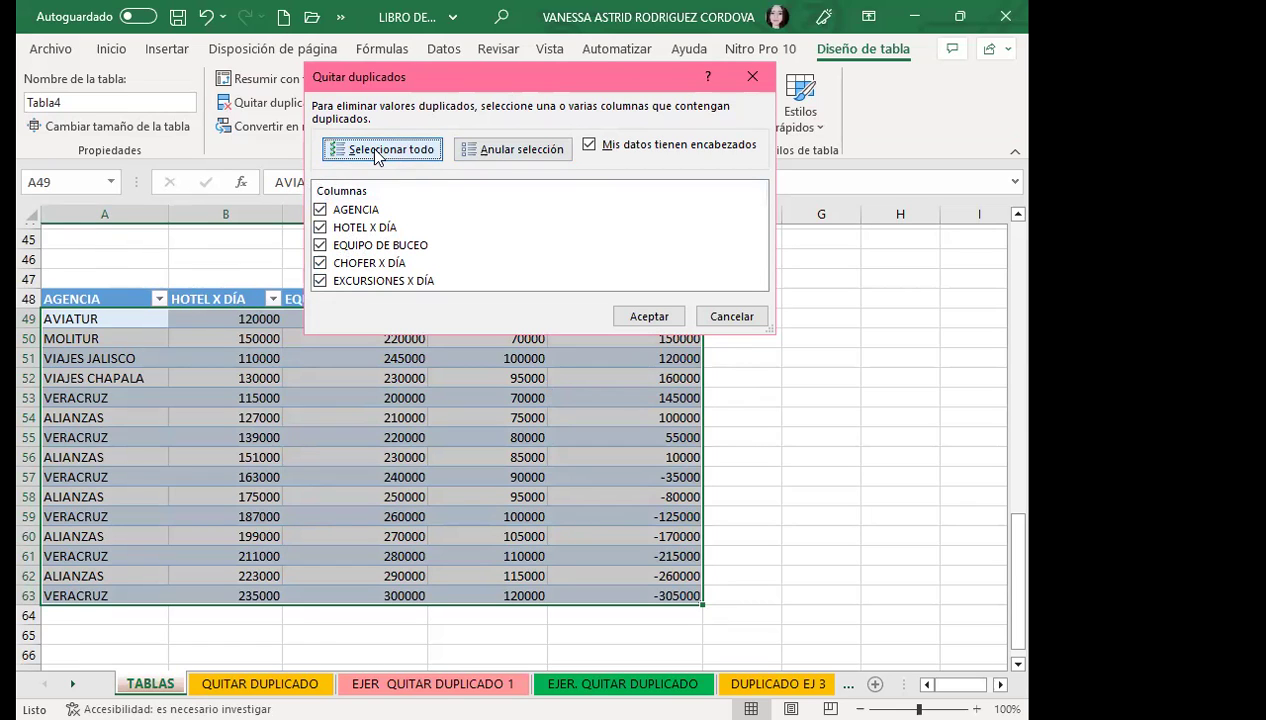
left_click(515, 150)
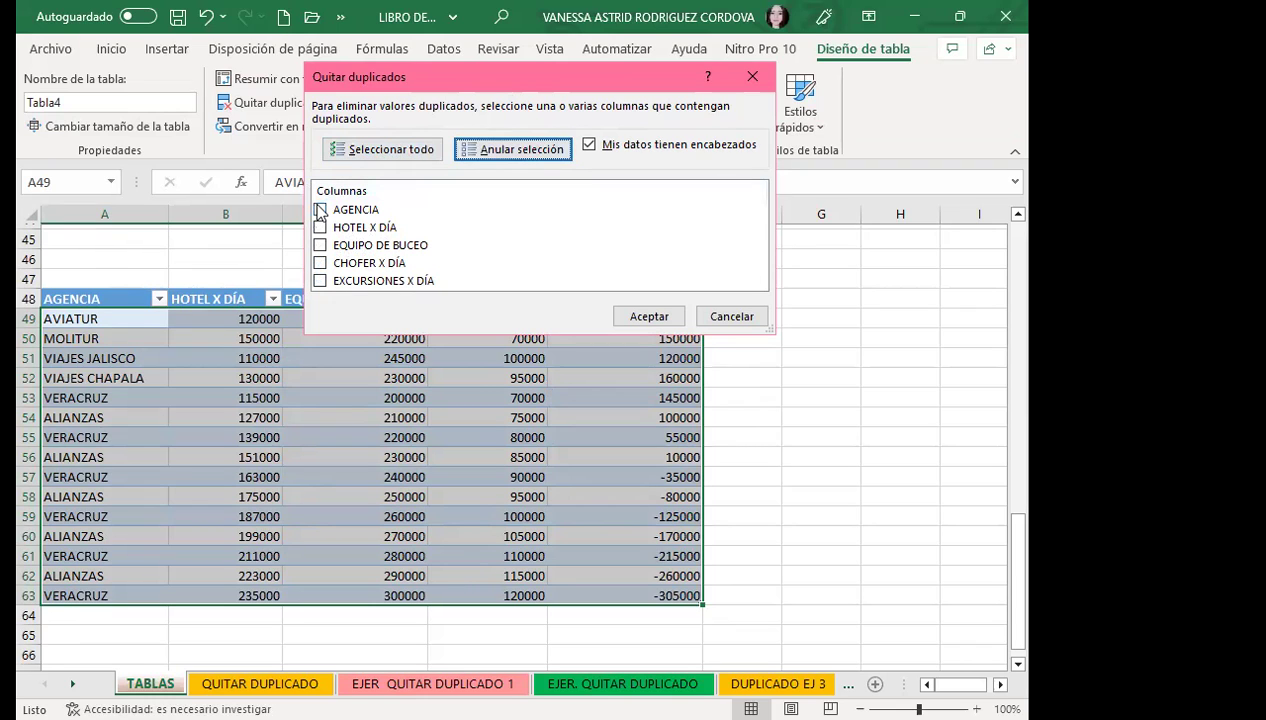
left_click(320, 210)
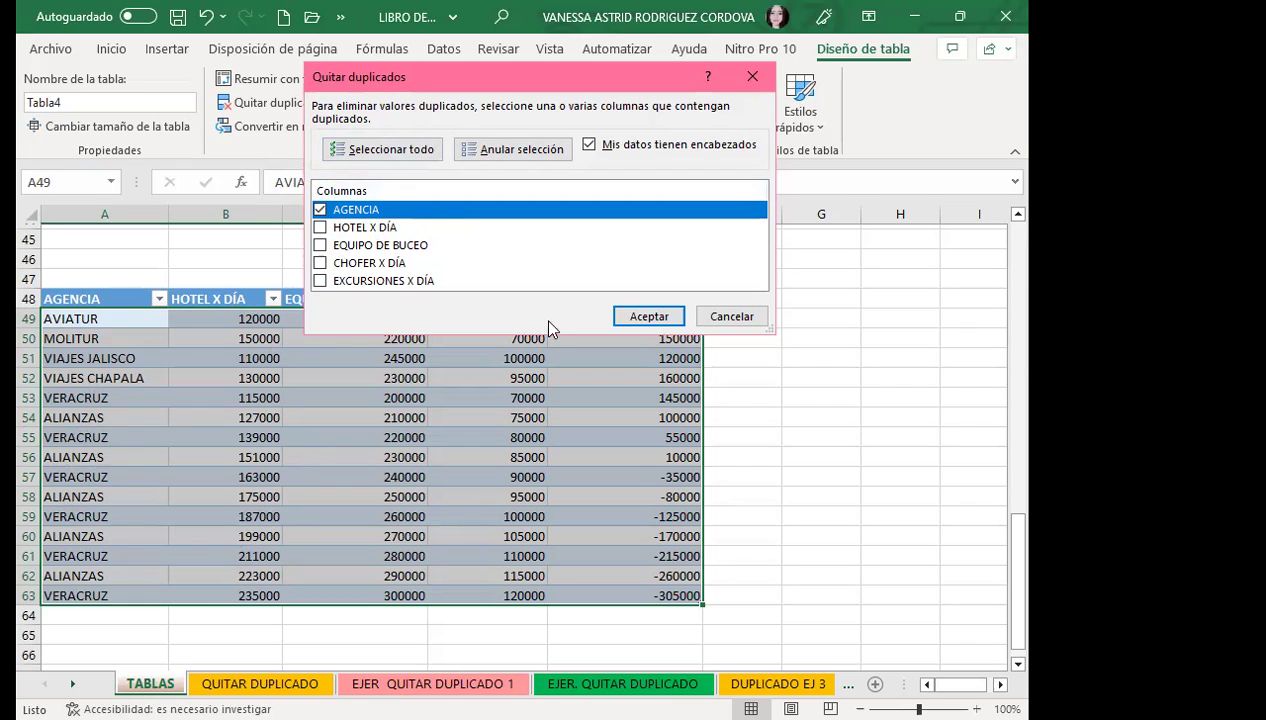
Step: Confirm duplicate removal, deleting 9 repeated rows, and dismiss the summary message
left_click(651, 320)
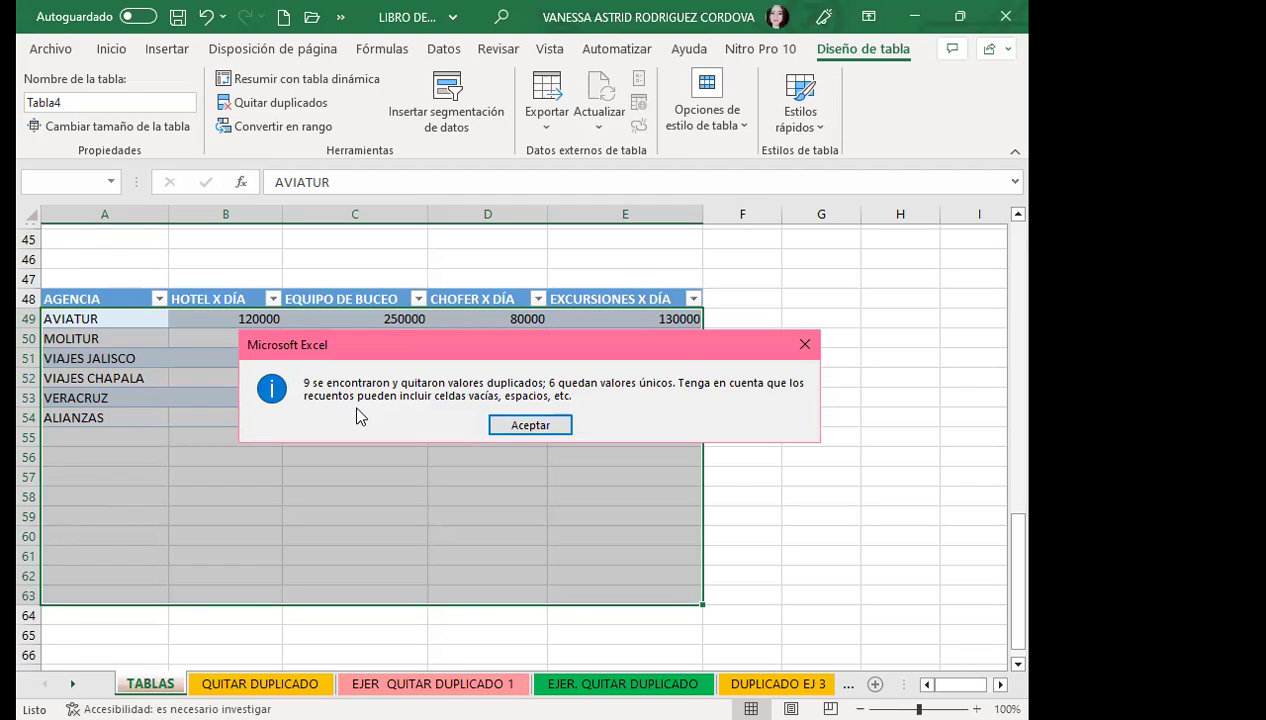
left_click(530, 425)
left_click(104, 456)
left_click(232, 480)
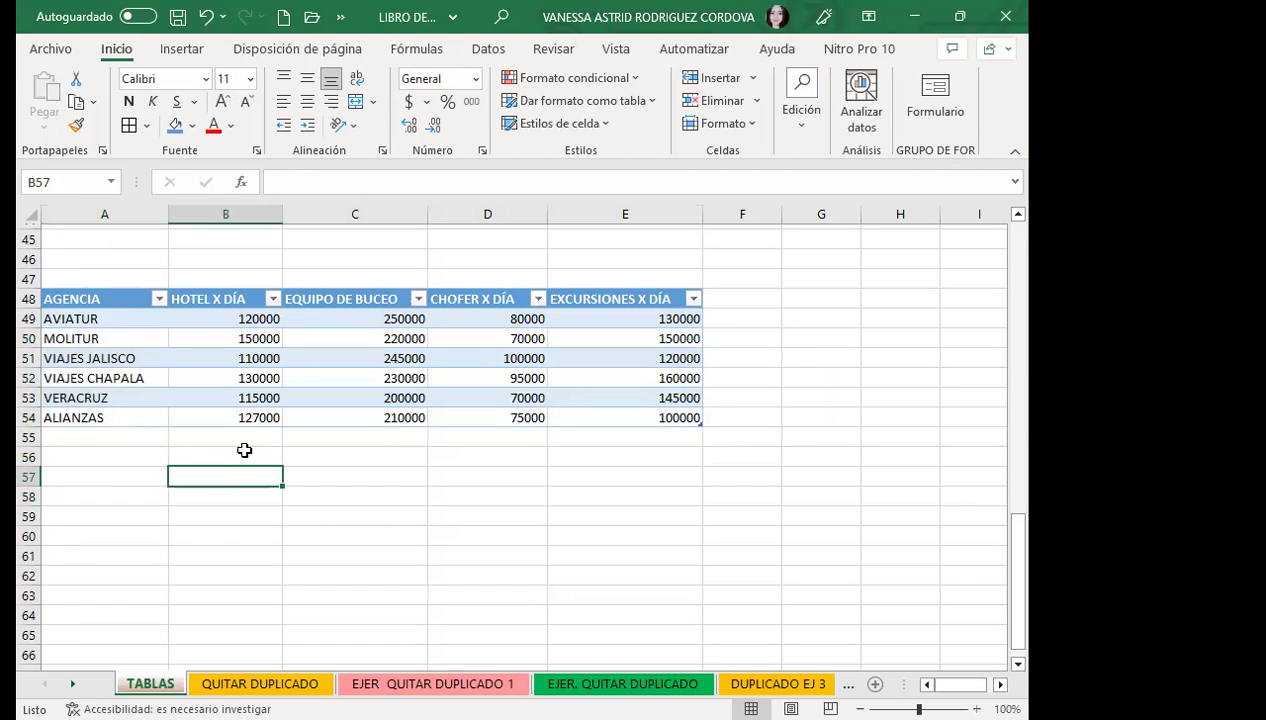
left_click_drag(245, 452, 627, 508)
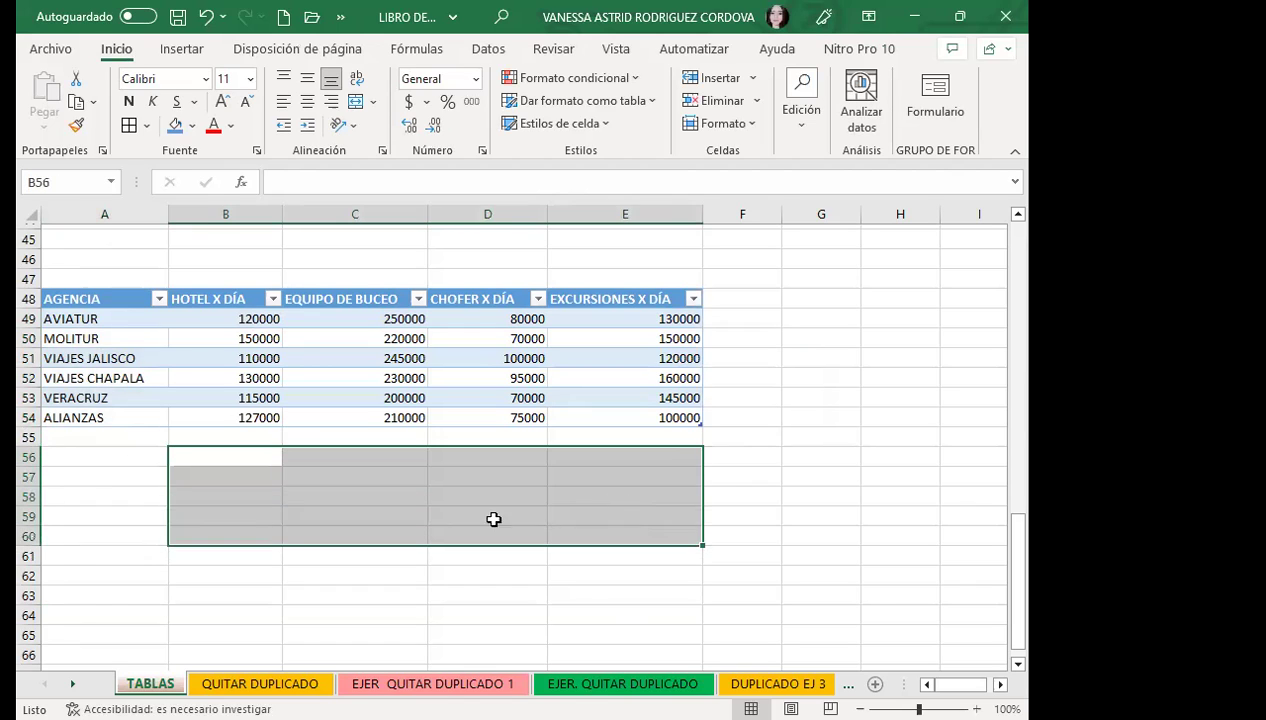
left_click(323, 507)
mouse_move(248, 437)
left_mouse_down()
mouse_move(402, 454)
mouse_move(618, 533)
left_mouse_up()
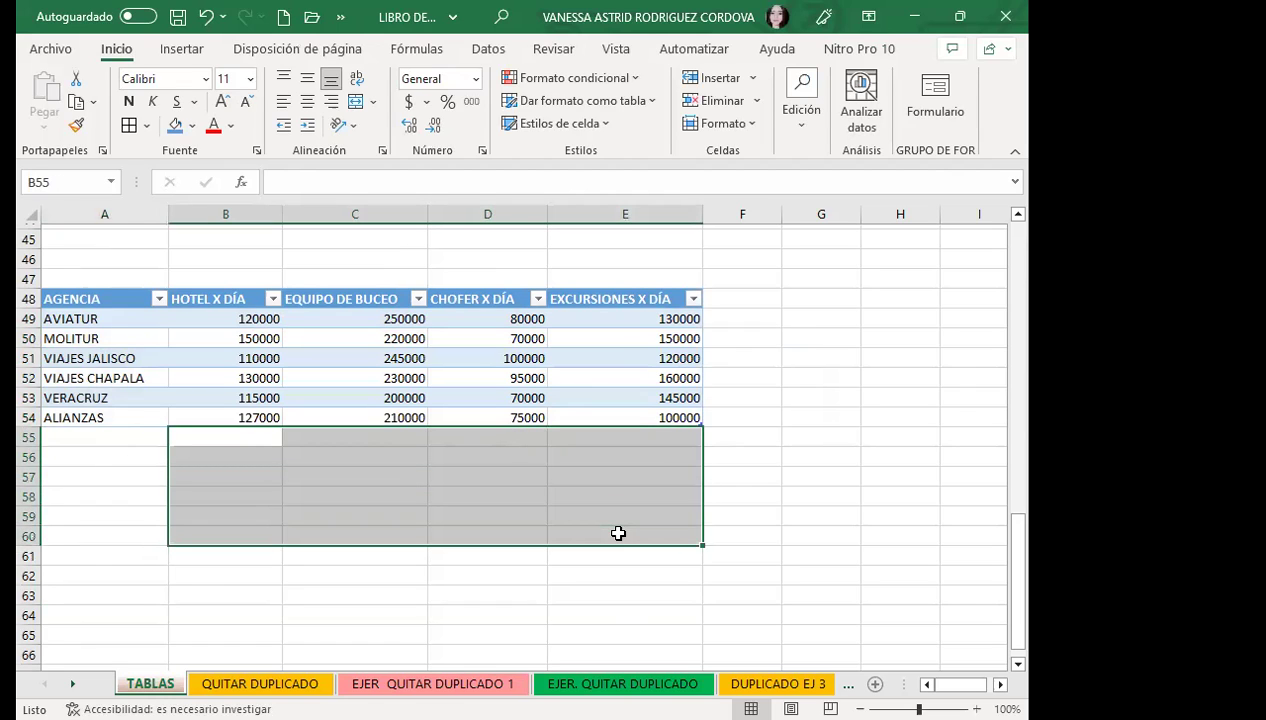
left_click(230, 473)
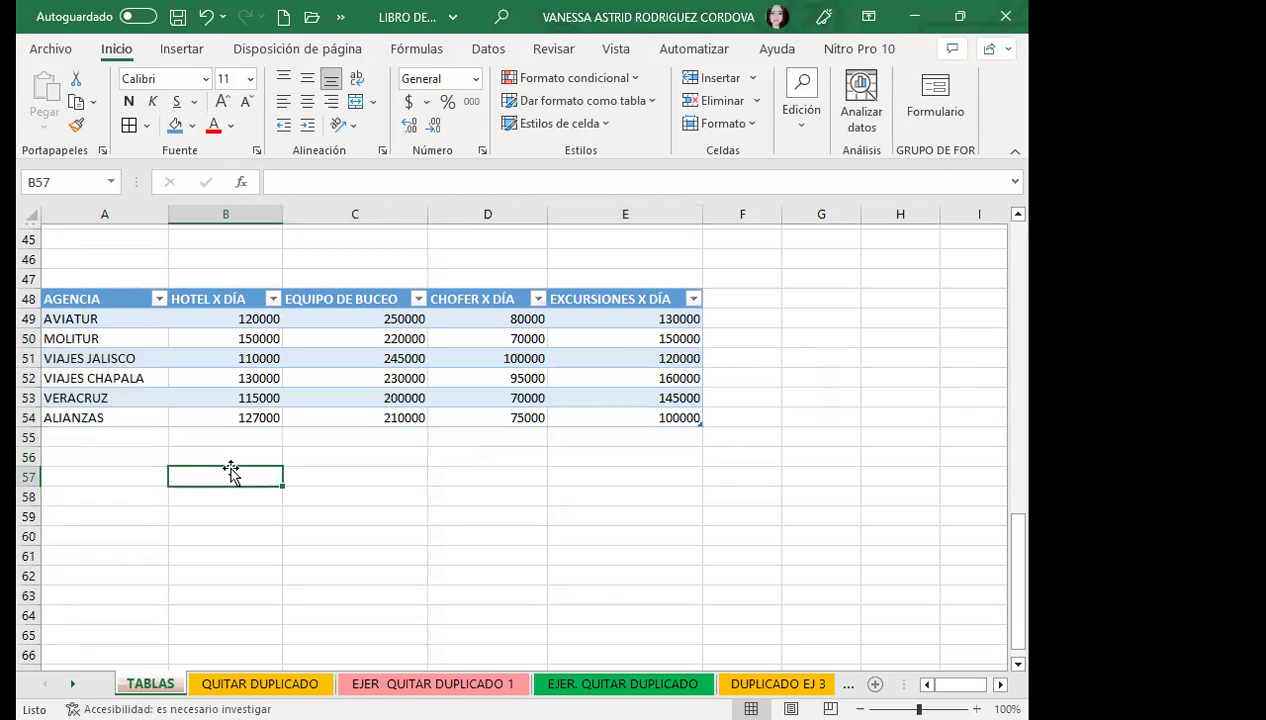
left_click(30, 437)
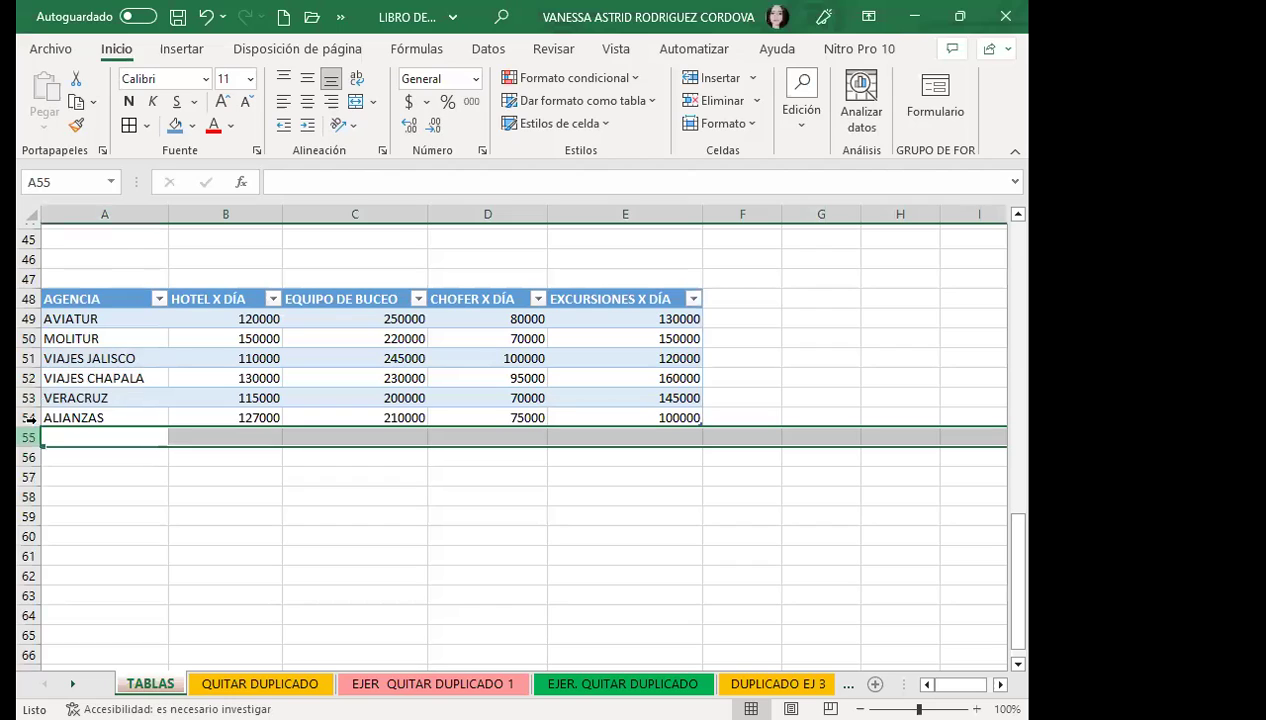
left_click(102, 345)
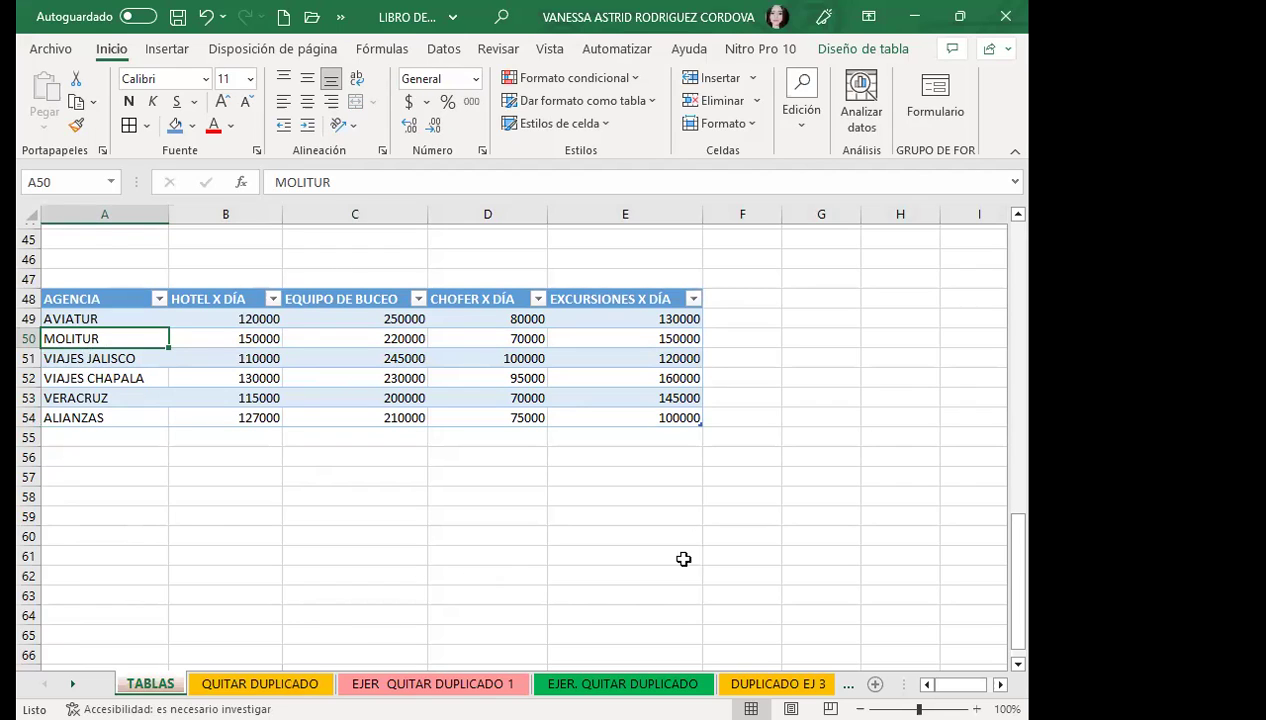
left_click(339, 489)
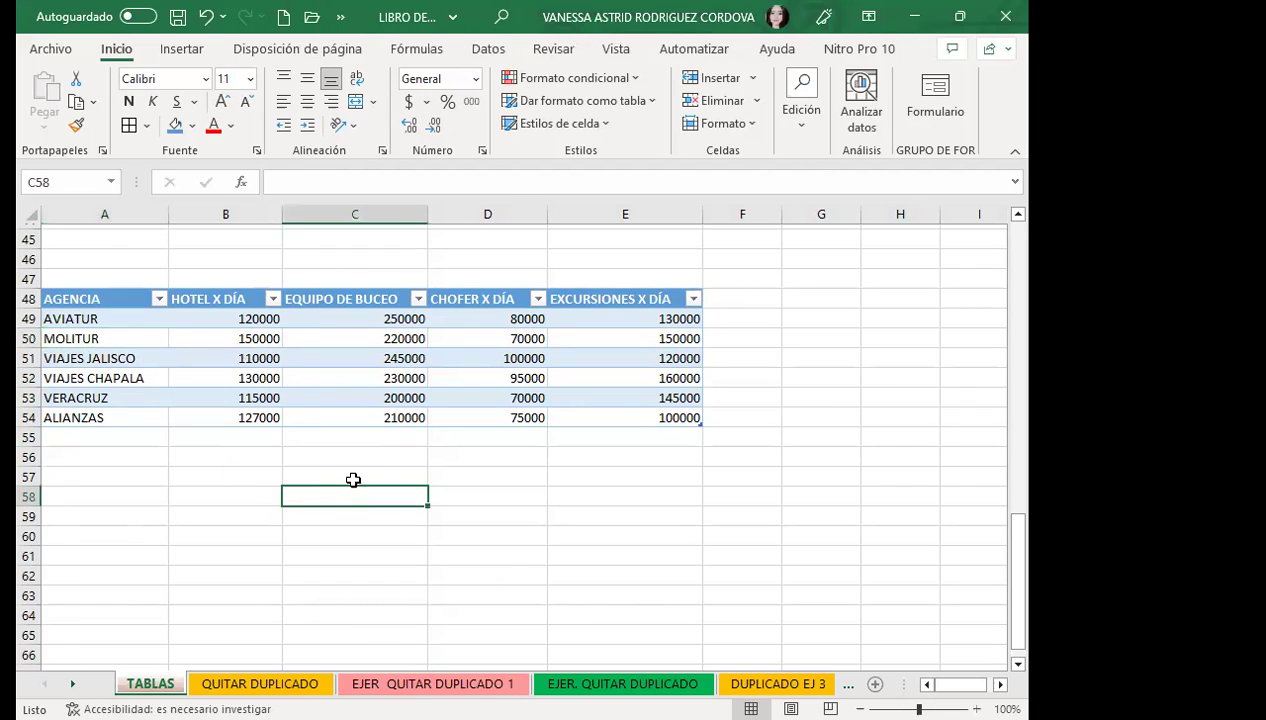
left_click(55, 338)
left_click(121, 438)
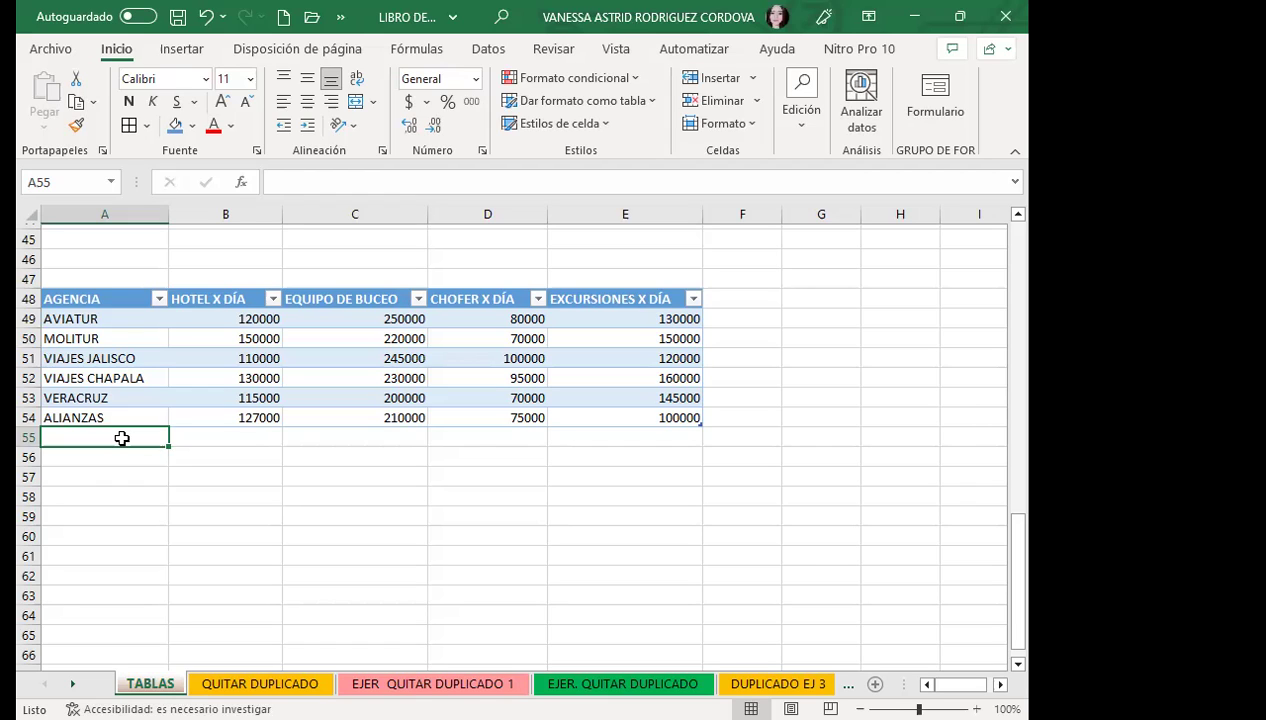
Step: Select the table A48:E54 and open the Estilos rápidos gallery under Diseño de tabla
left_click(433, 546)
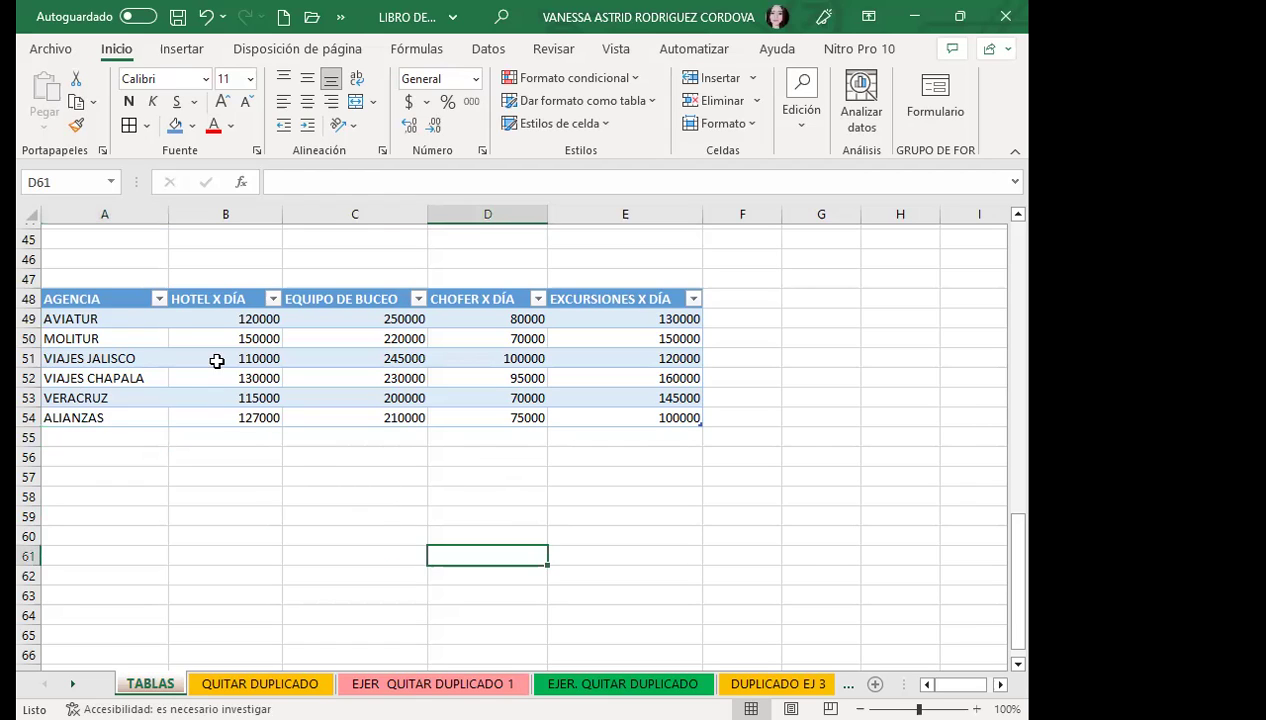
left_click_drag(112, 300, 640, 412)
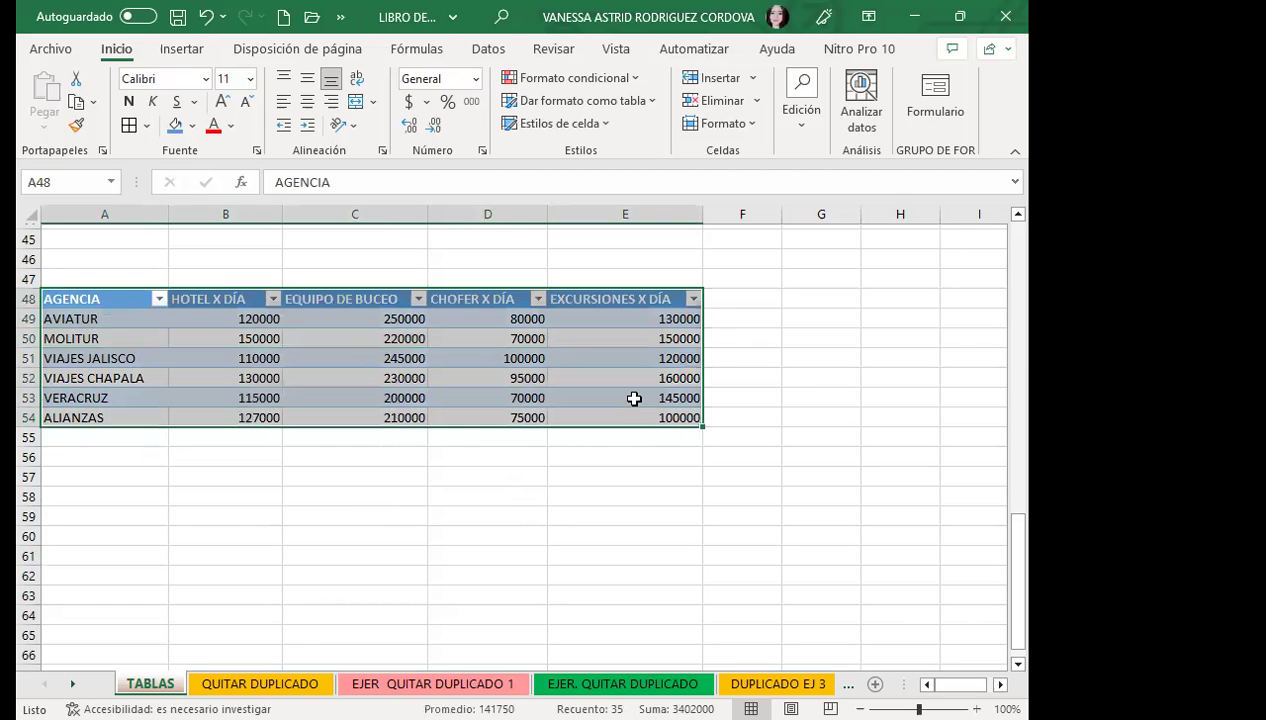
left_click(863, 48)
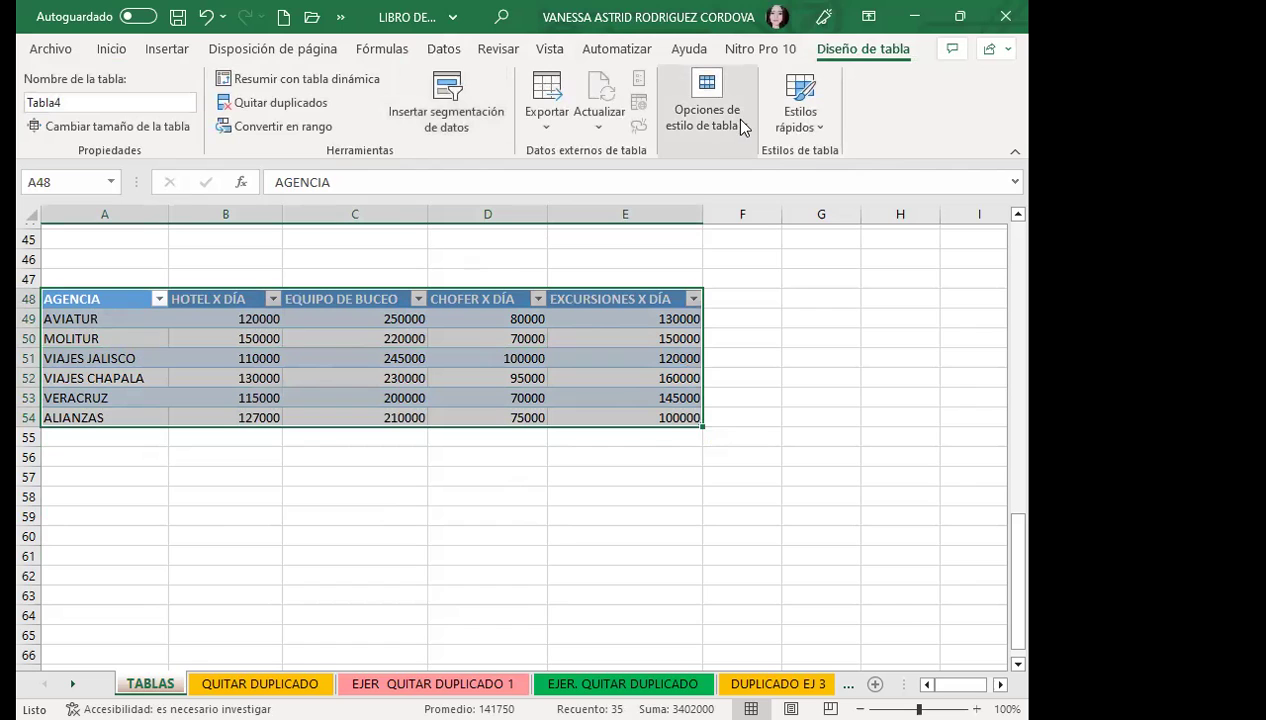
left_click(819, 122)
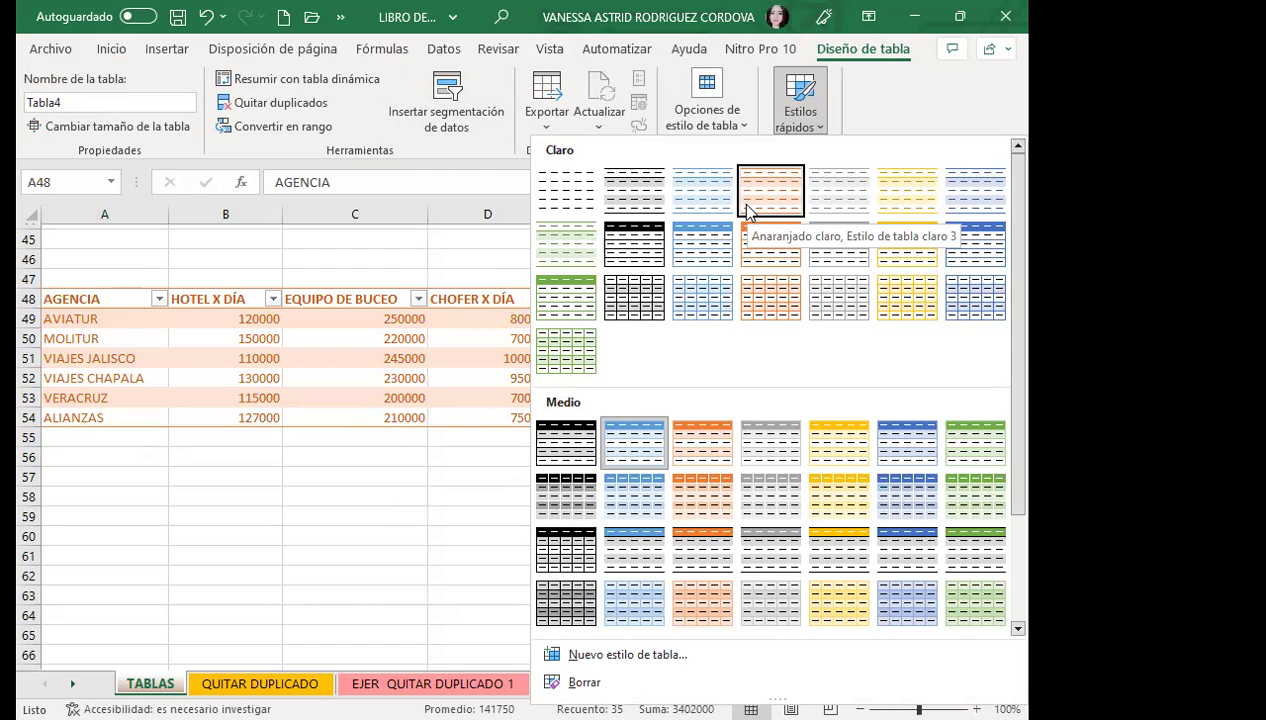
Step: Browse the quick styles gallery and try a green style and a dark style on the table
scroll(720, 505, "down", 3)
mouse_move(1020, 503)
left_mouse_down()
mouse_move(1030, 452)
mouse_move(1030, 566)
left_mouse_up()
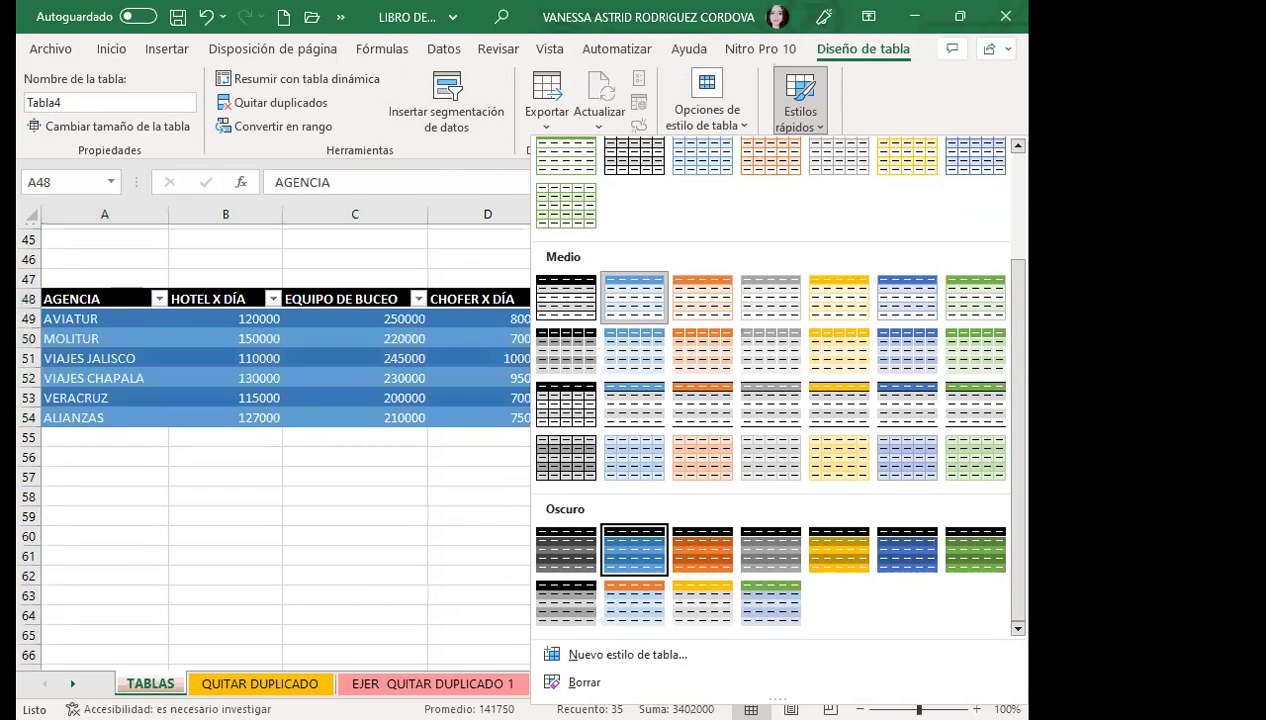
scroll(960, 400, "up", 3)
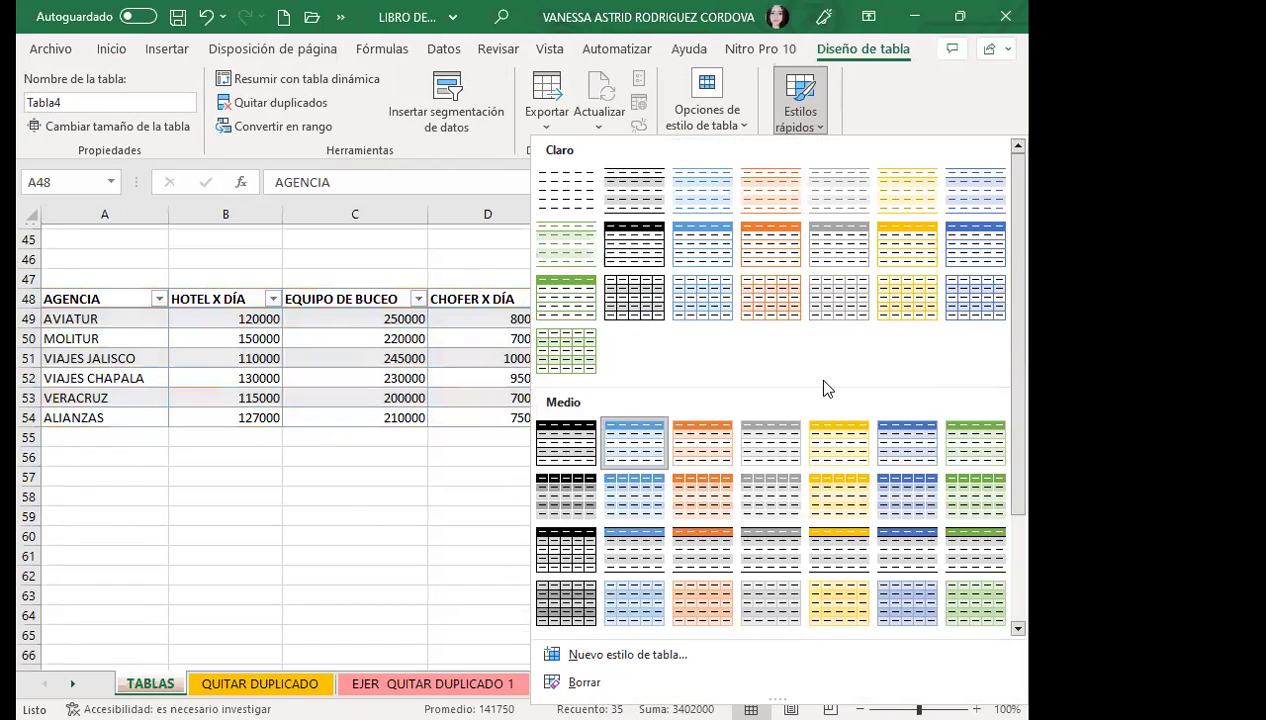
scroll(826, 388, "down", 2)
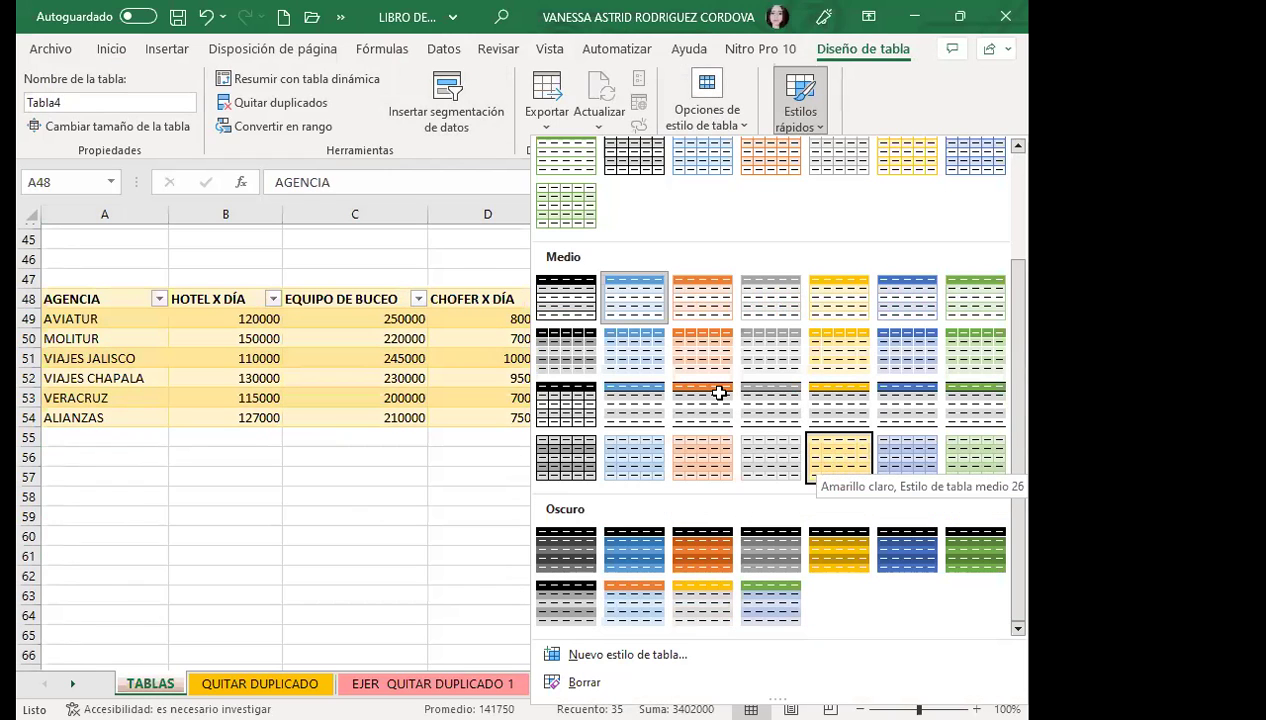
scroll(945, 590, "up", 2)
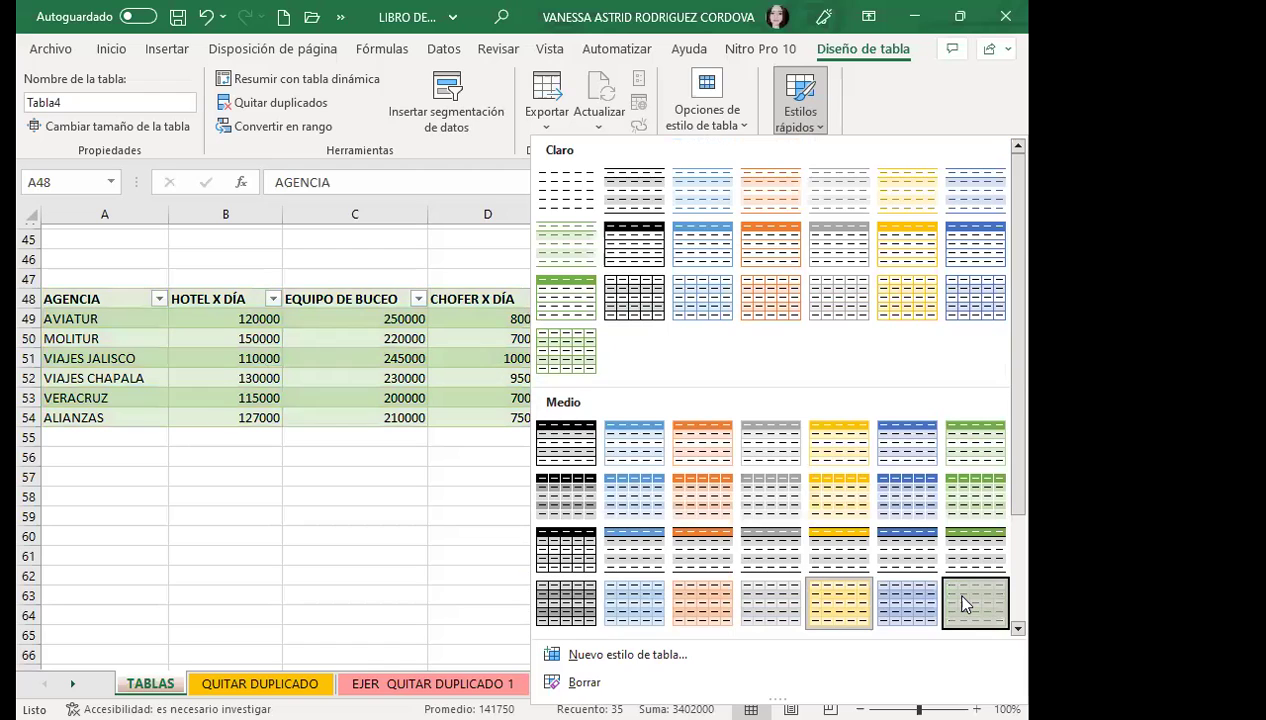
left_click(962, 603)
left_click(801, 104)
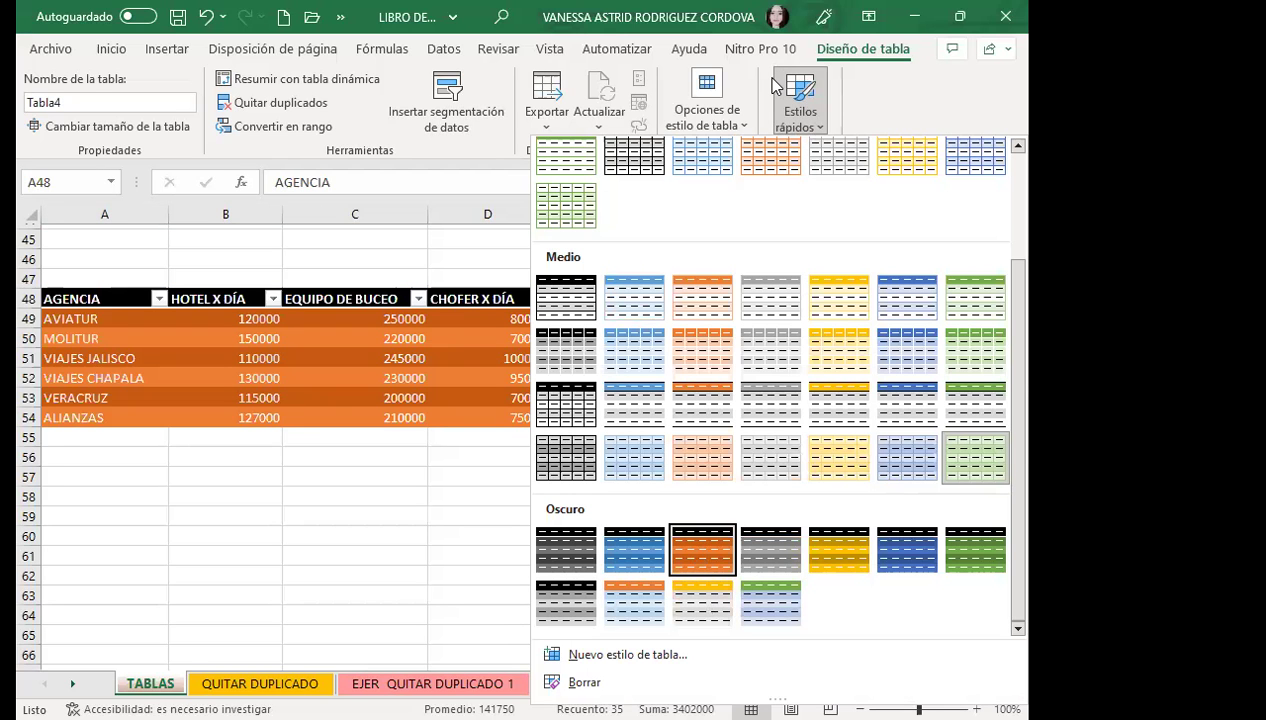
left_click(961, 609)
Step: Try another dark style, then apply the dark Oscuro style with the yellow header
left_click(782, 125)
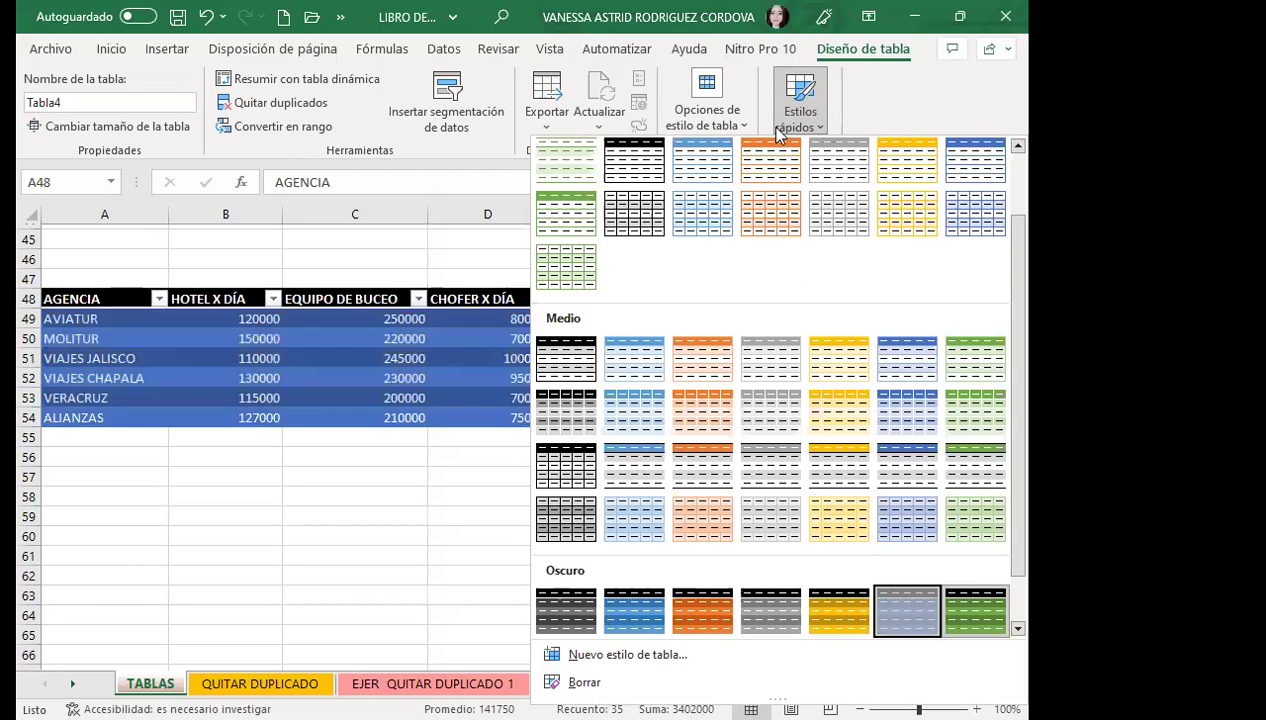
scroll(562, 560, "down", 1)
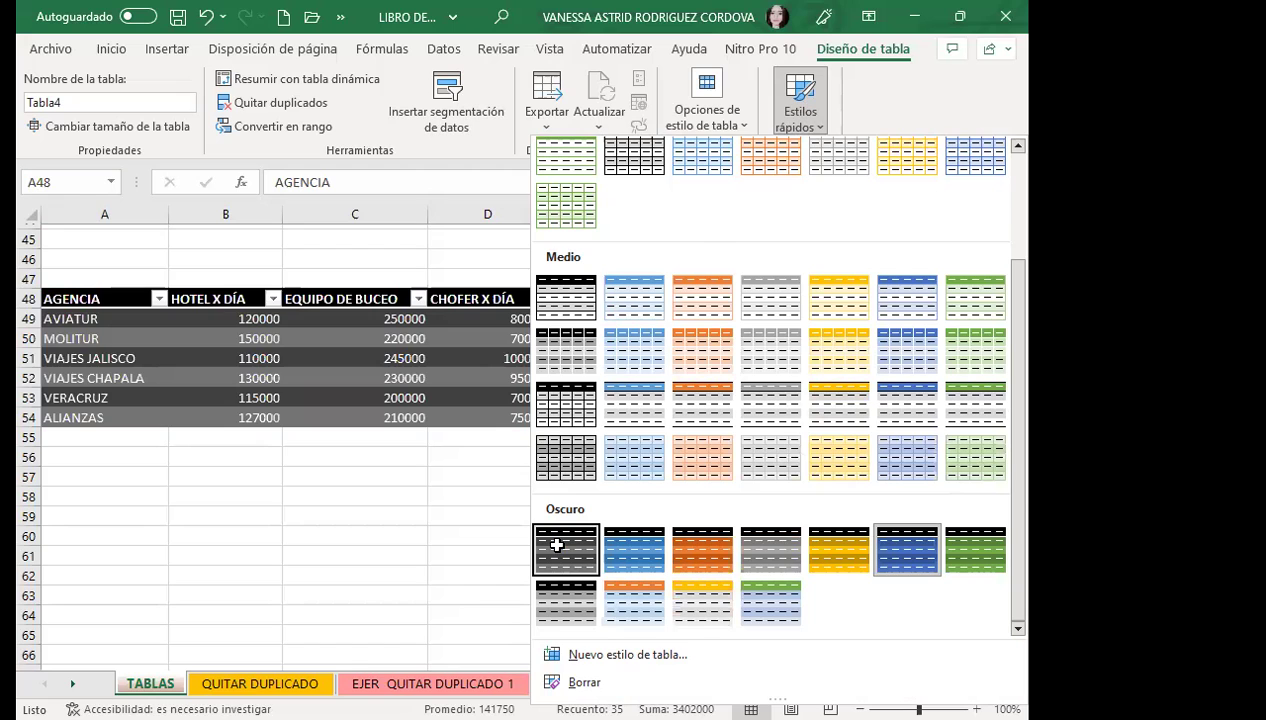
left_click(557, 545)
left_click(800, 105)
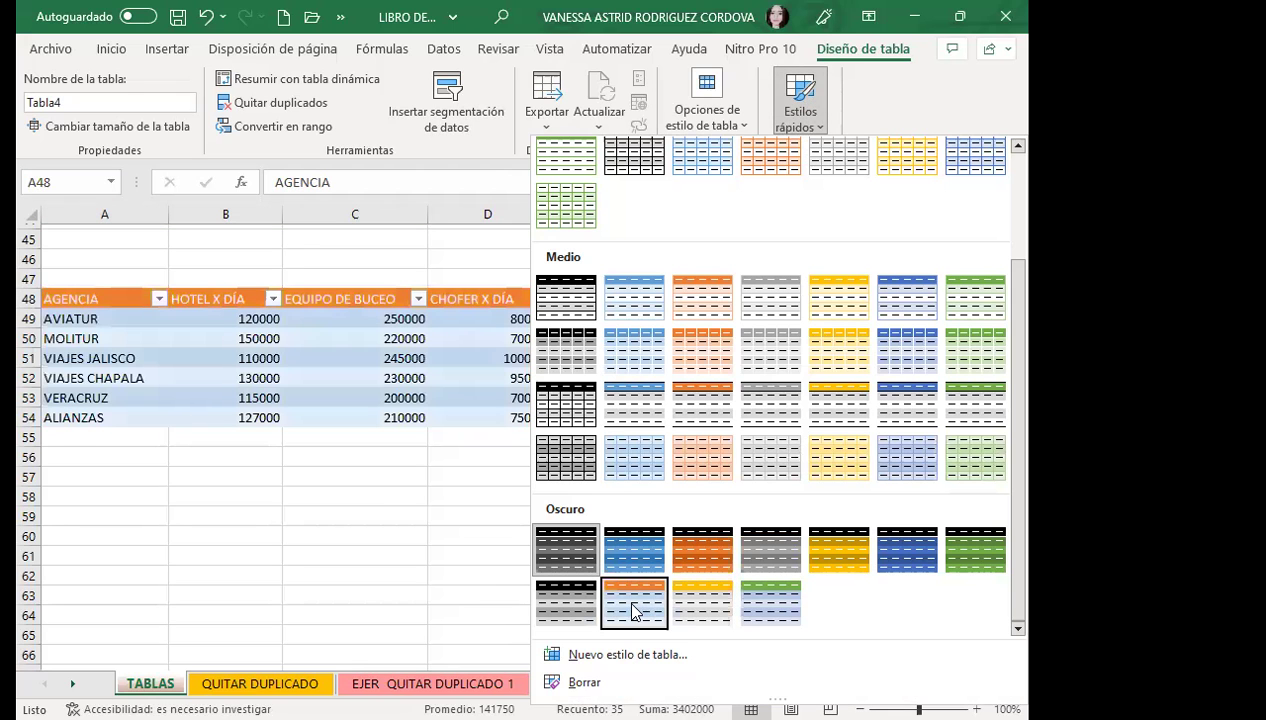
key("Escape")
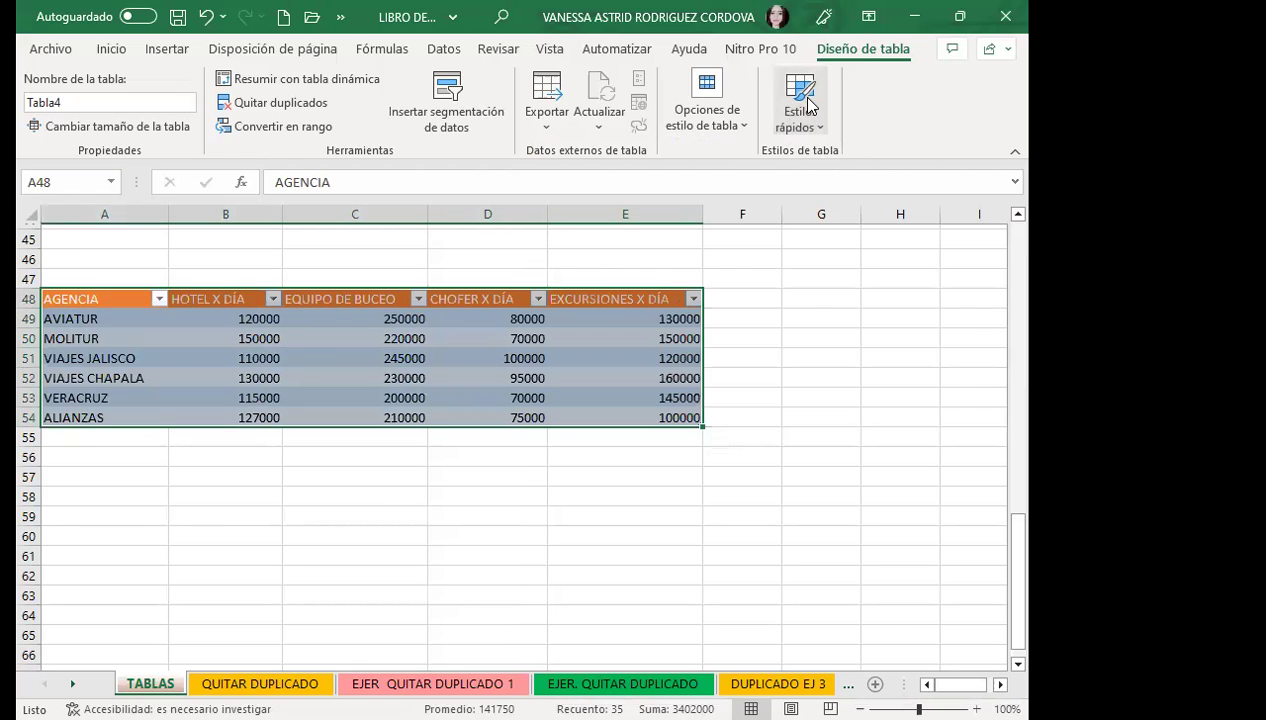
left_click(807, 133)
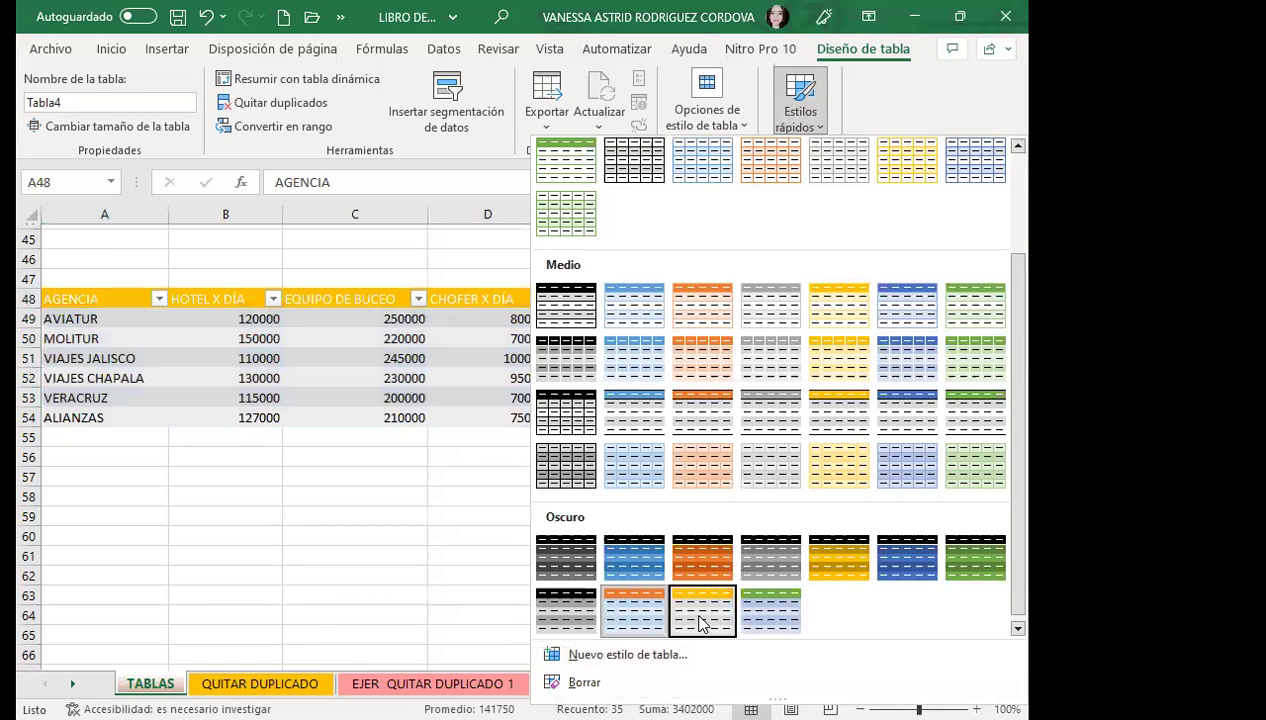
left_click(708, 614)
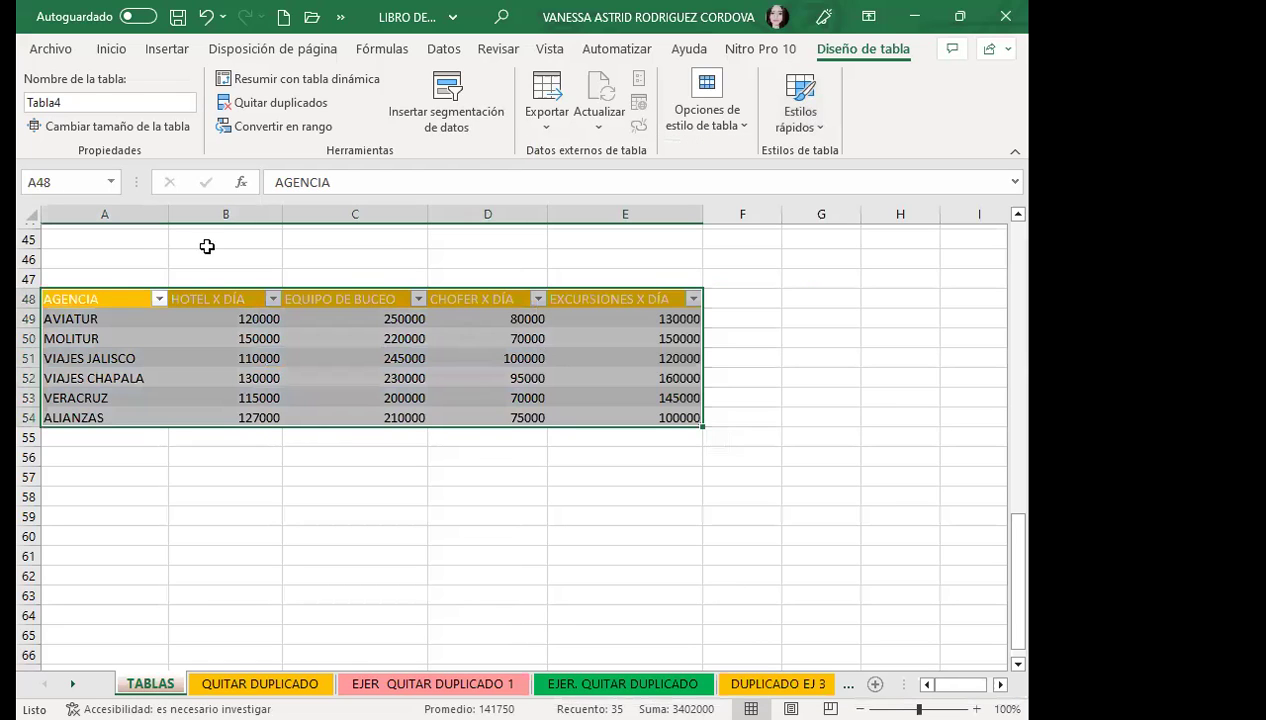
Step: Turn off the header row's filter buttons with Ctrl+Shift+L, then select the table's header and data rows
left_click(355, 394)
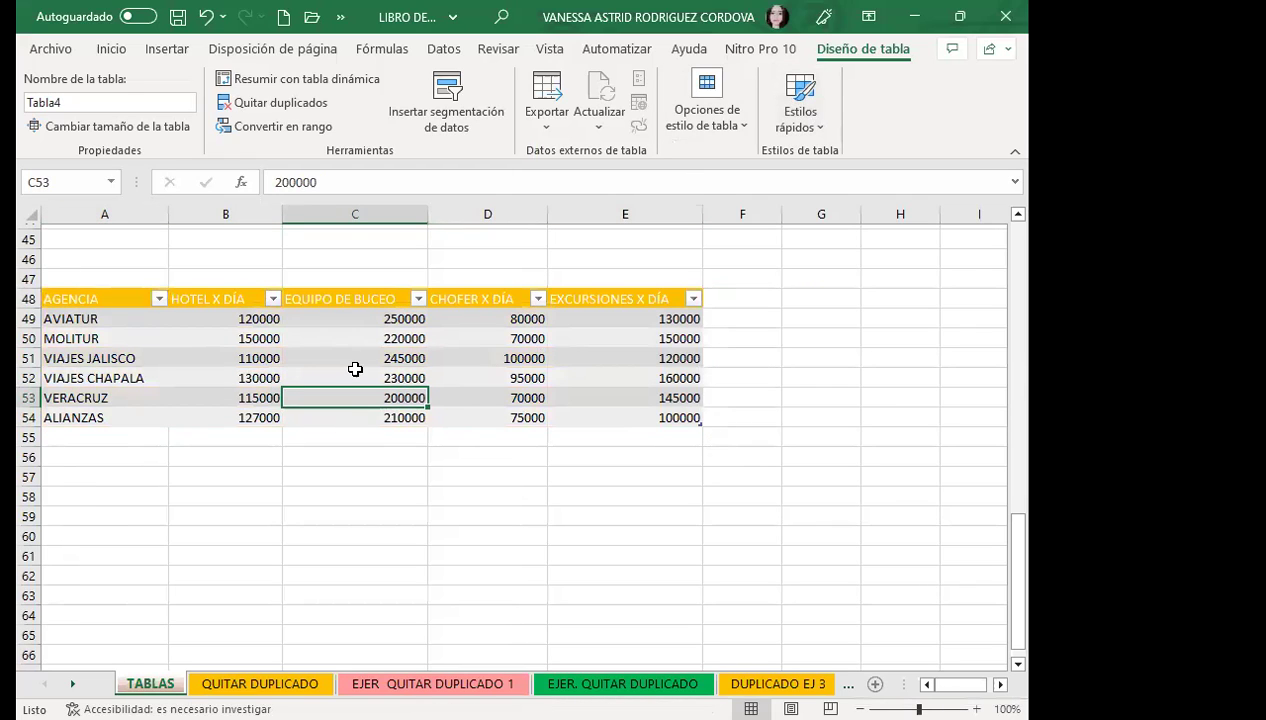
key("ctrl+shift+l")
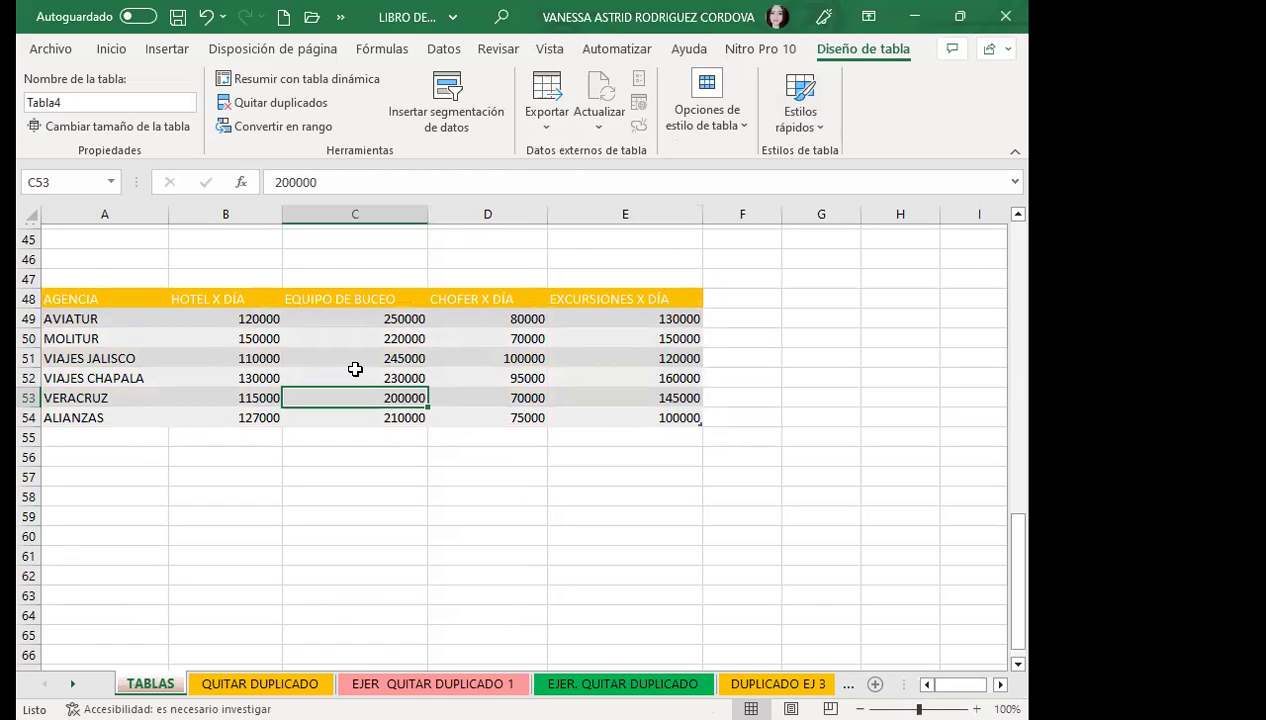
left_click(350, 360)
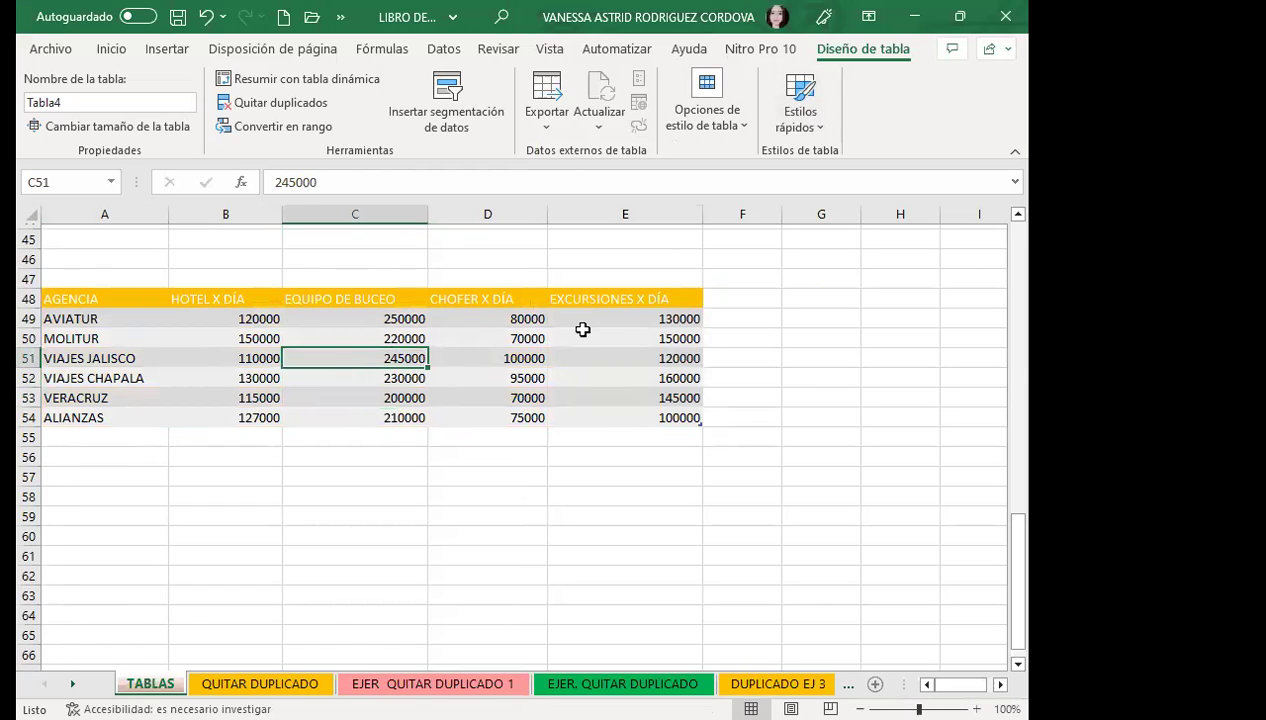
left_click_drag(115, 295, 605, 418)
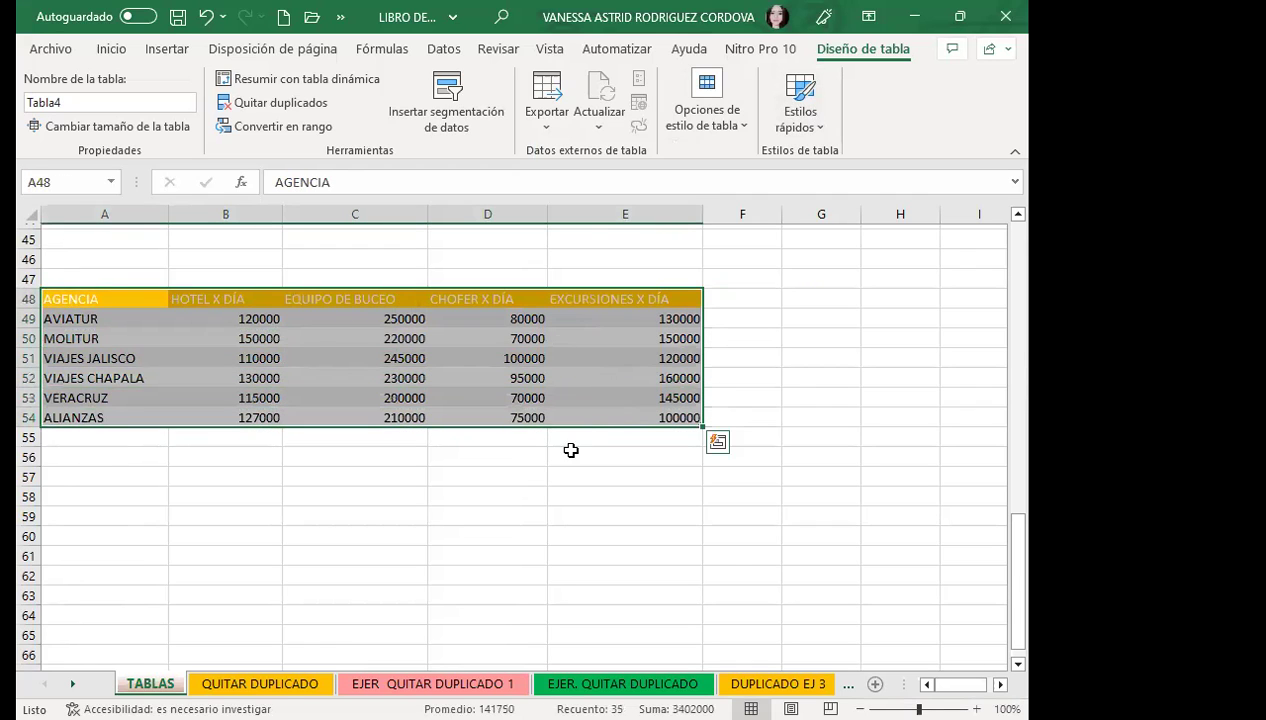
Step: Give every table cell red double-line Contorno and Interior borders in Format Cells, then select the header row
left_click(110, 49)
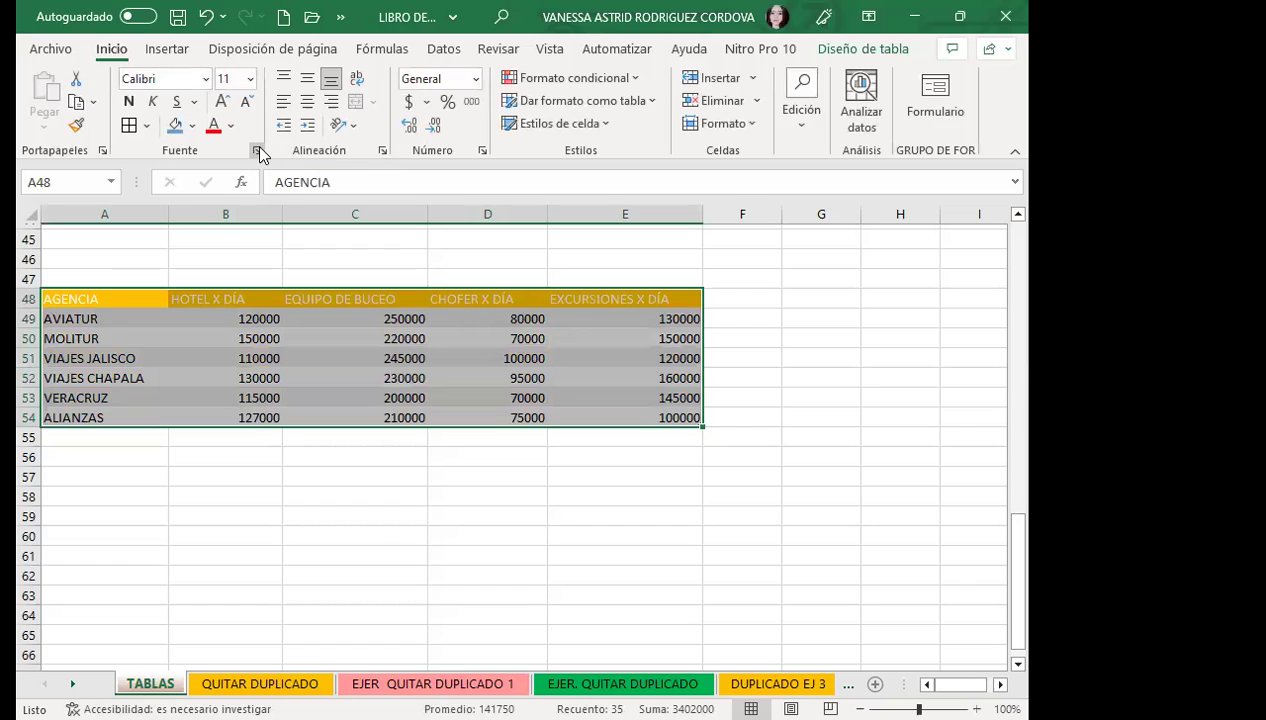
left_click(257, 150)
left_click(489, 50)
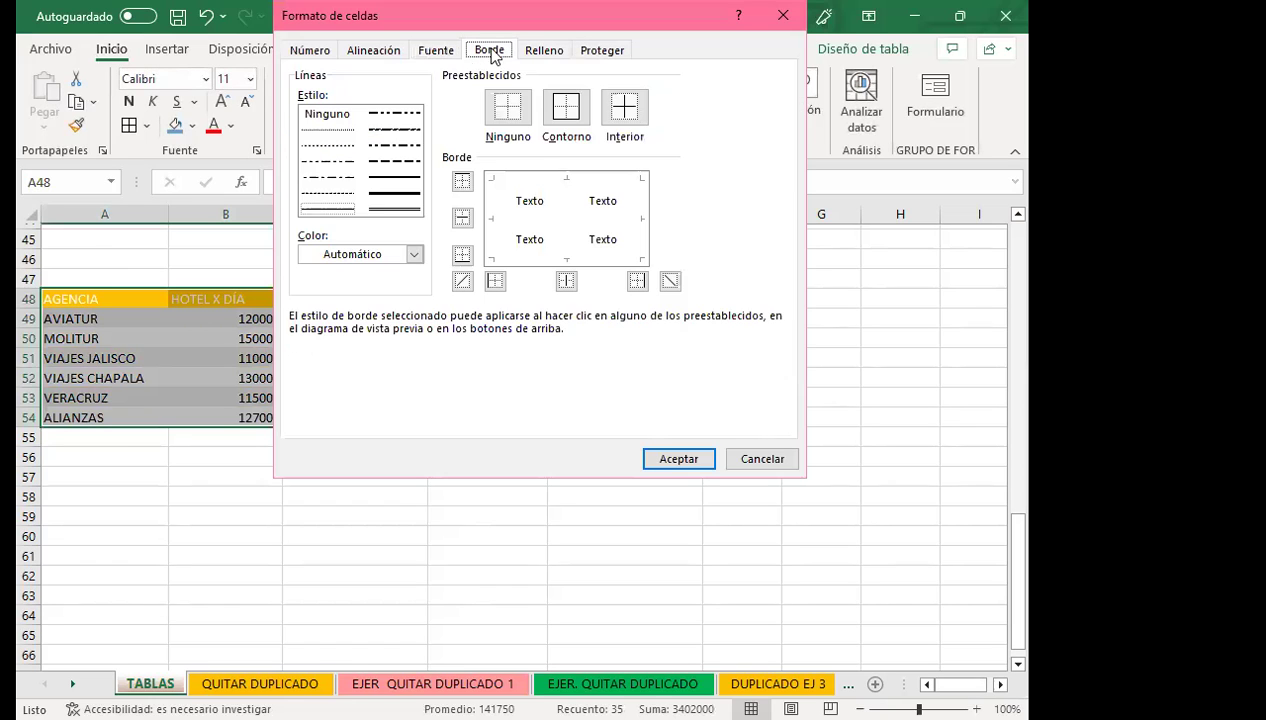
left_click(376, 209)
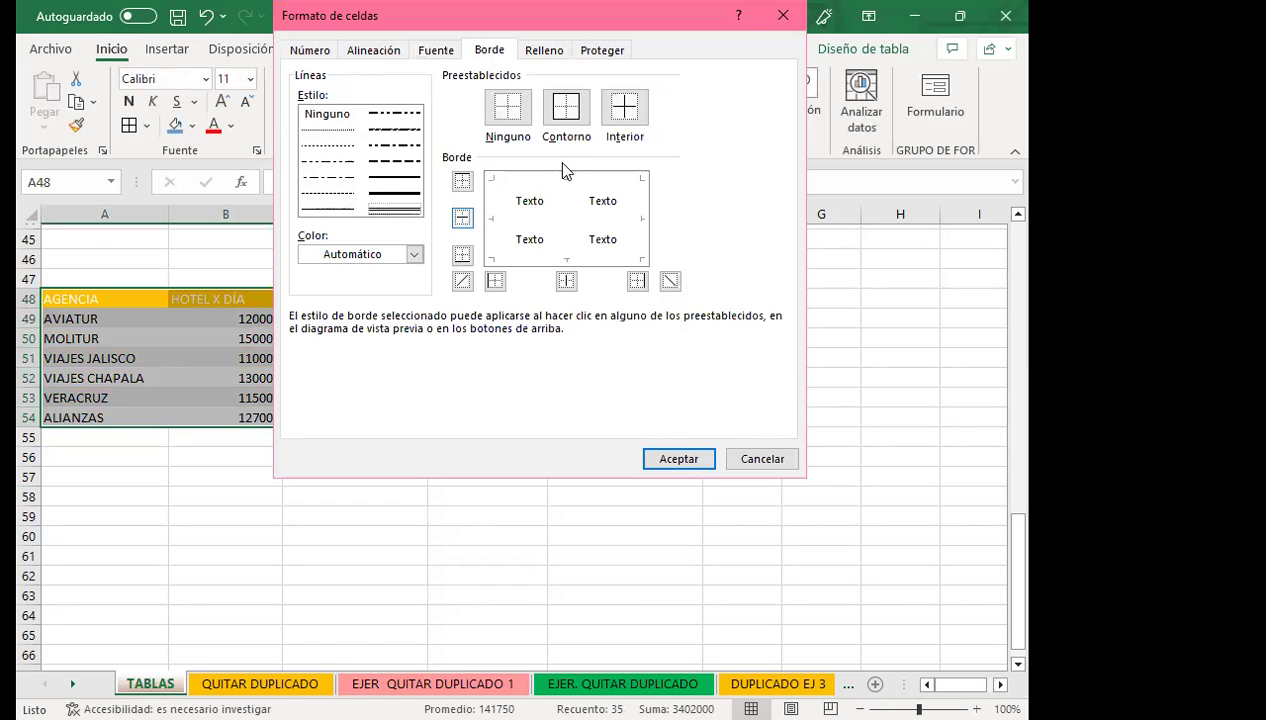
left_click(414, 255)
left_click(320, 470)
left_click(557, 112)
left_click(624, 110)
left_click(676, 461)
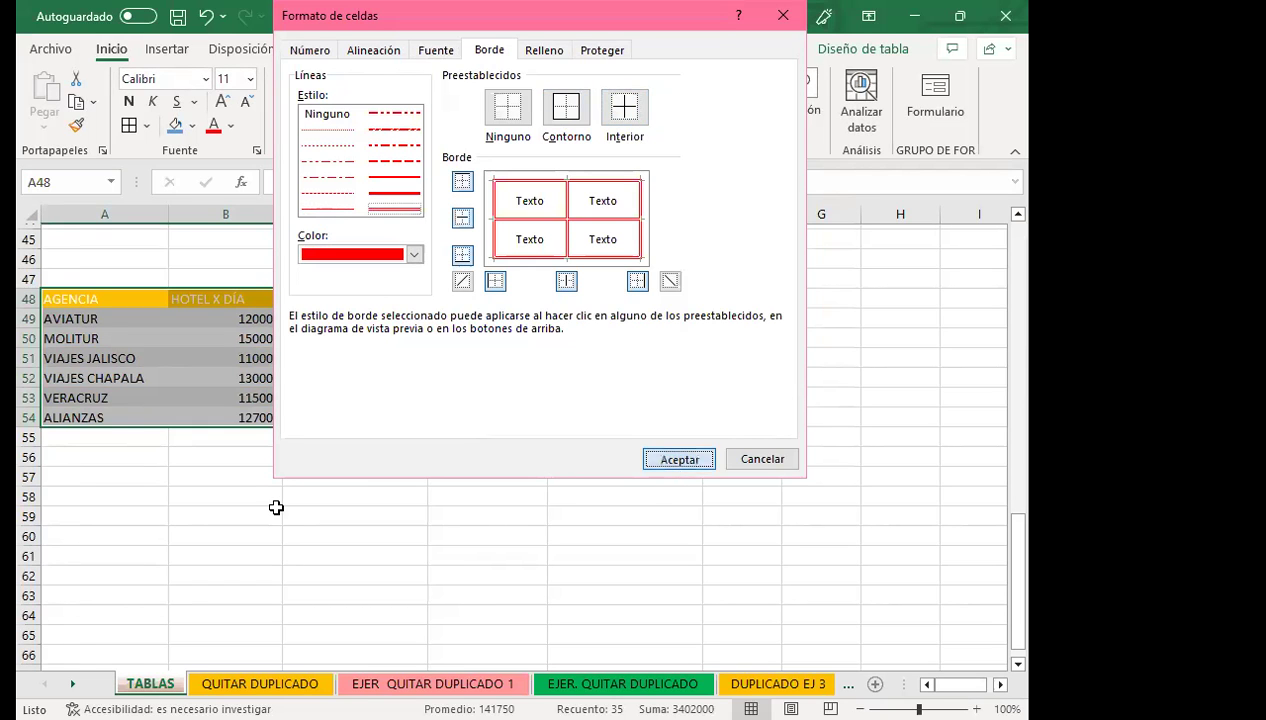
left_click(278, 507)
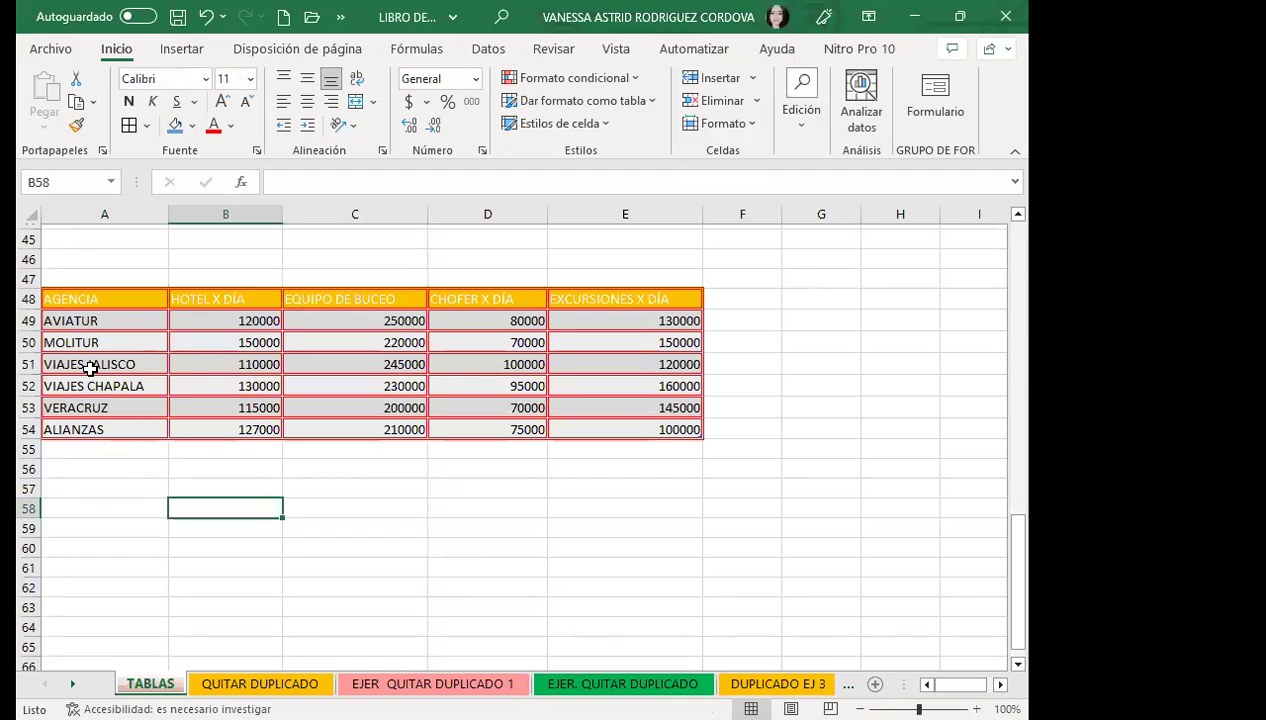
mouse_move(44, 303)
left_mouse_down()
mouse_move(38, 327)
mouse_move(630, 312)
left_mouse_up()
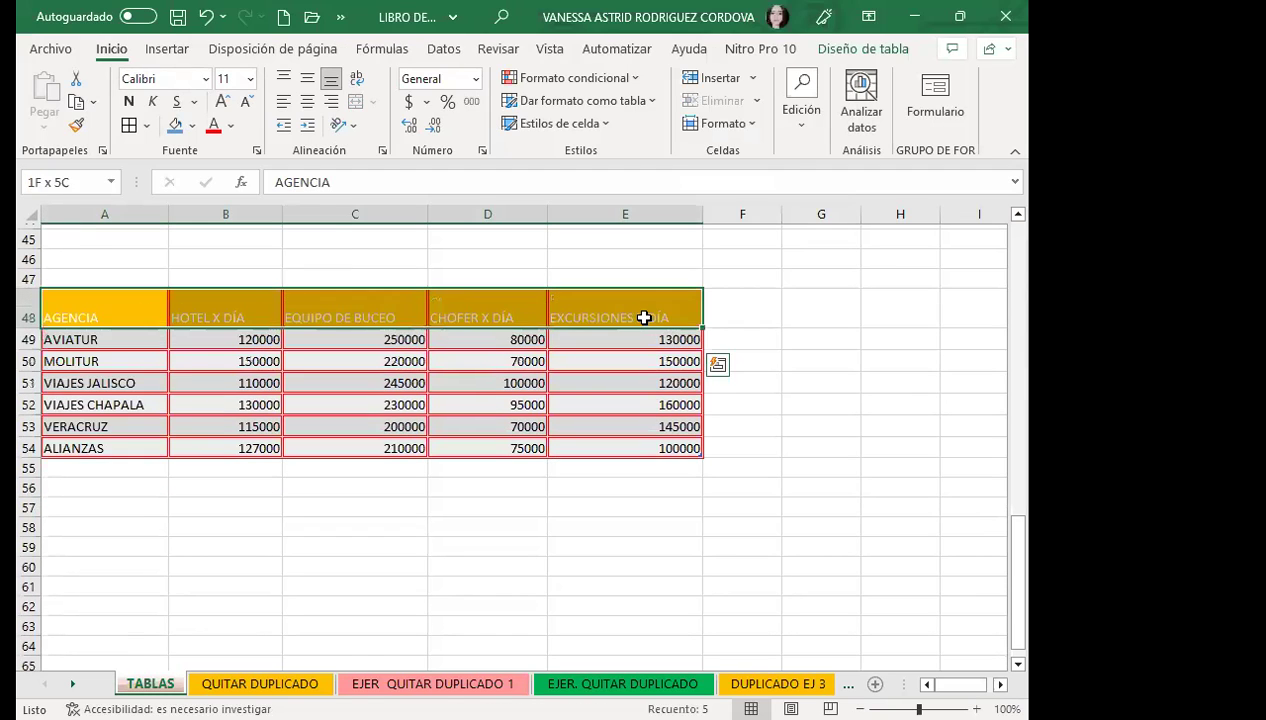
Step: Center the header text horizontally and vertically, make it Rojo oscuro, and extend the table to row 59
left_click(307, 103)
left_click(307, 80)
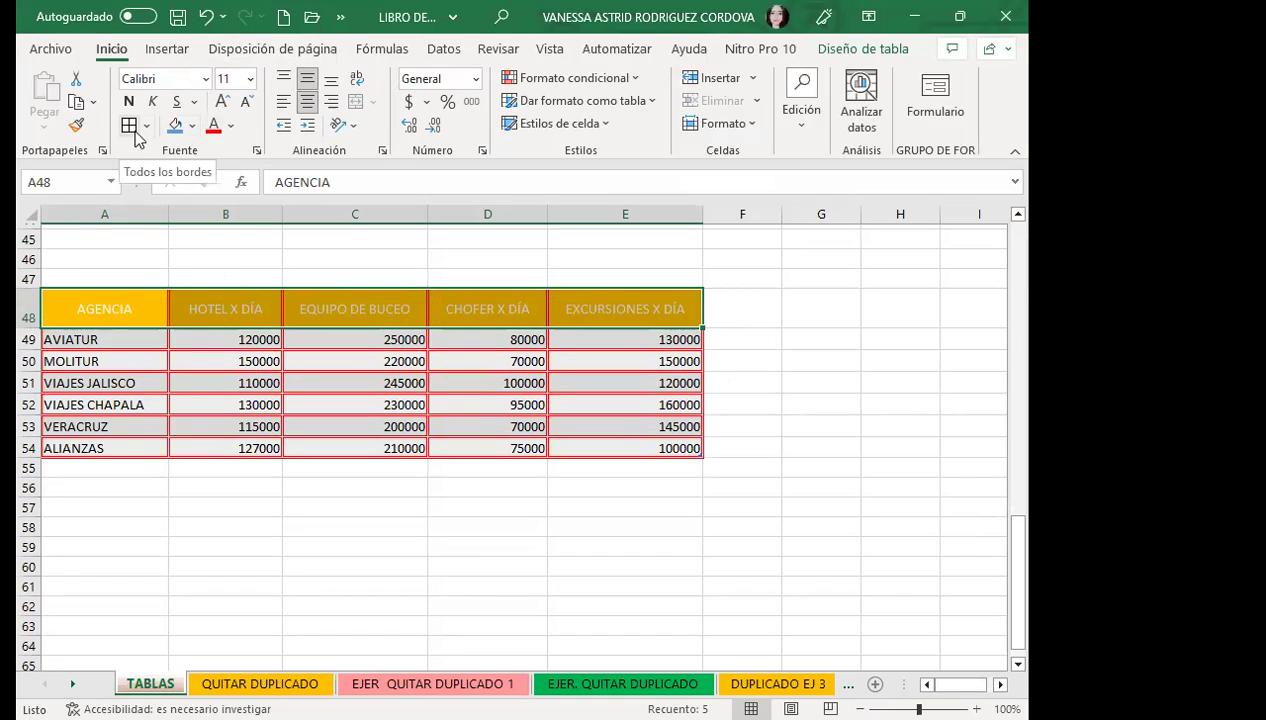
left_click(231, 127)
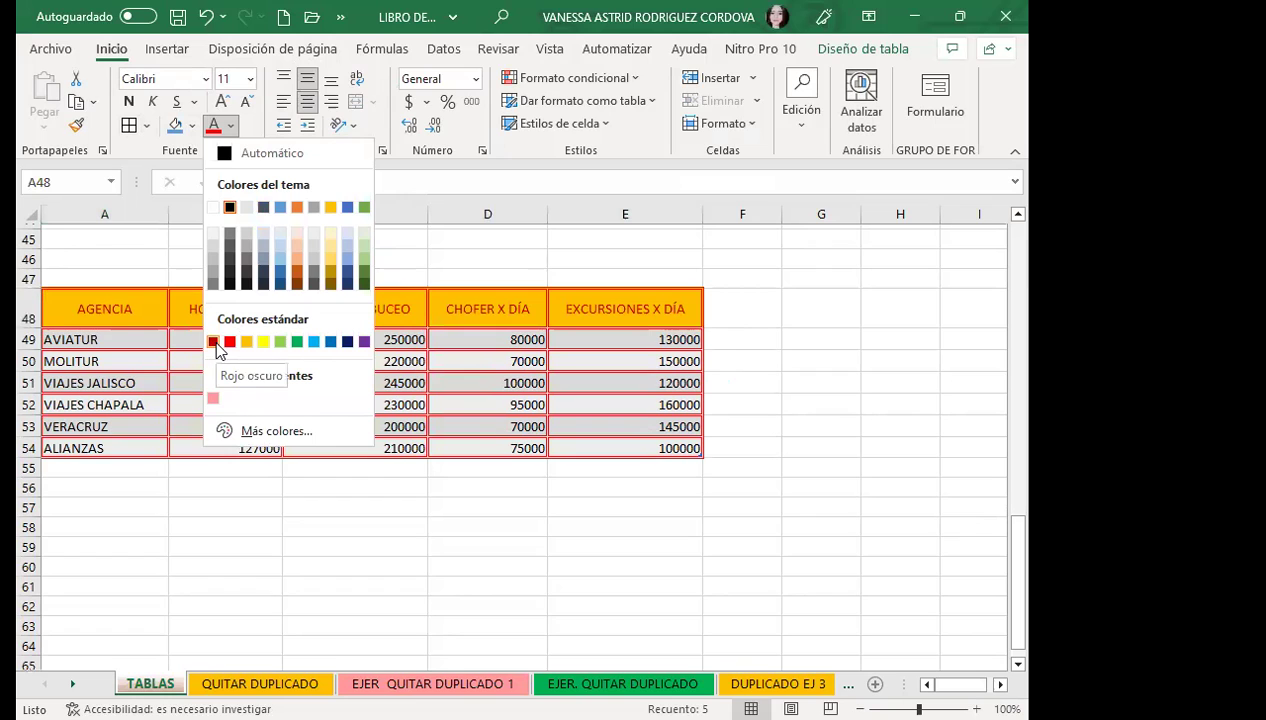
left_click(418, 446)
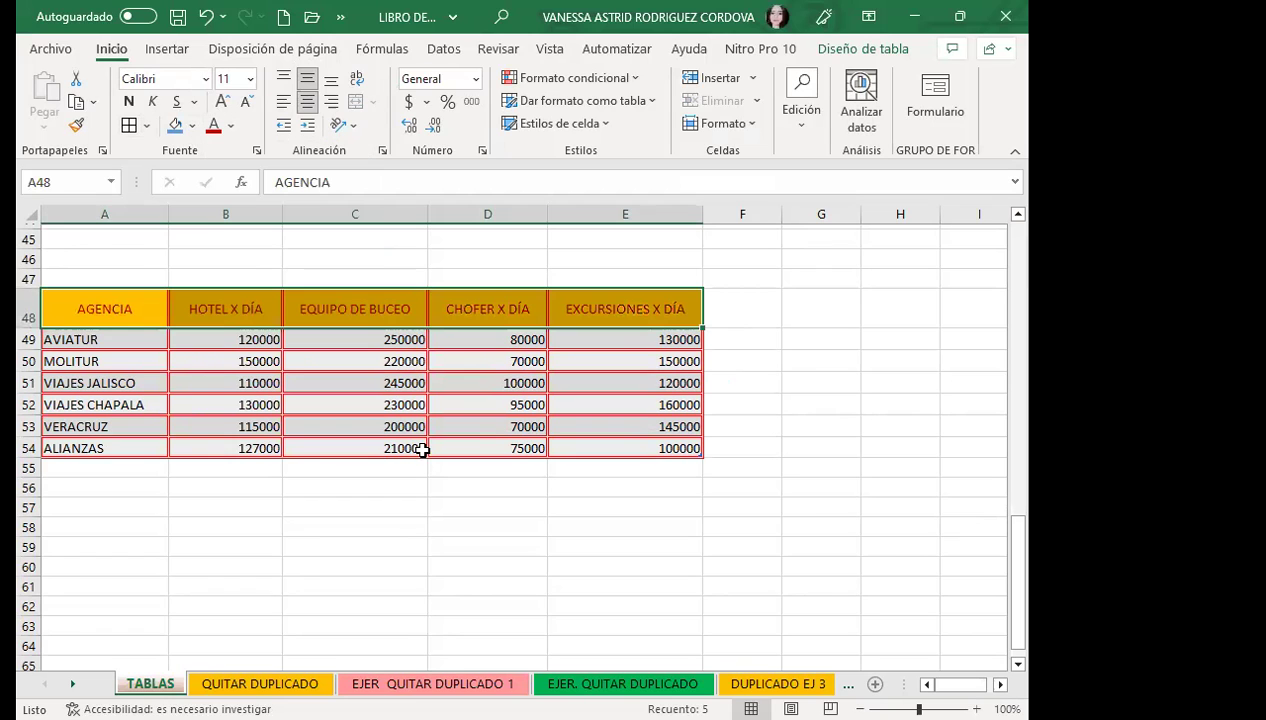
left_click(368, 405)
left_click_drag(701, 458, 701, 561)
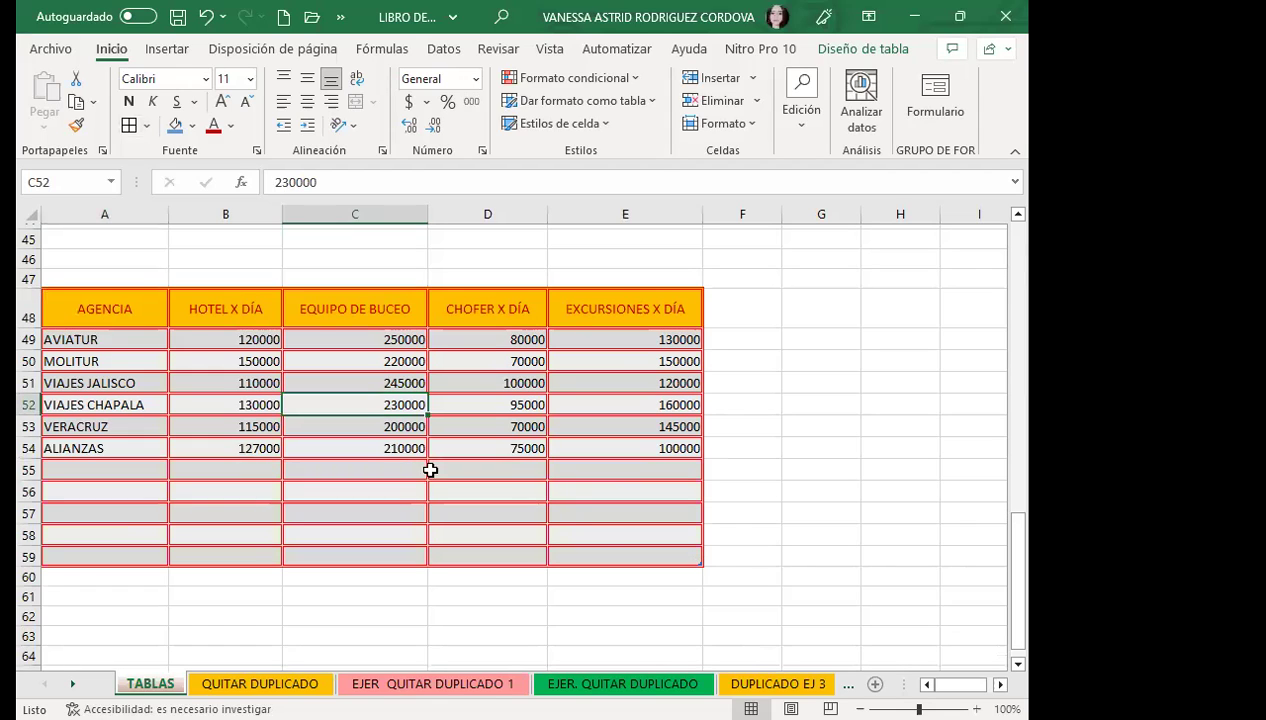
Step: Shrink the table back so it ends at row 54
left_click(369, 431)
left_click(487, 464)
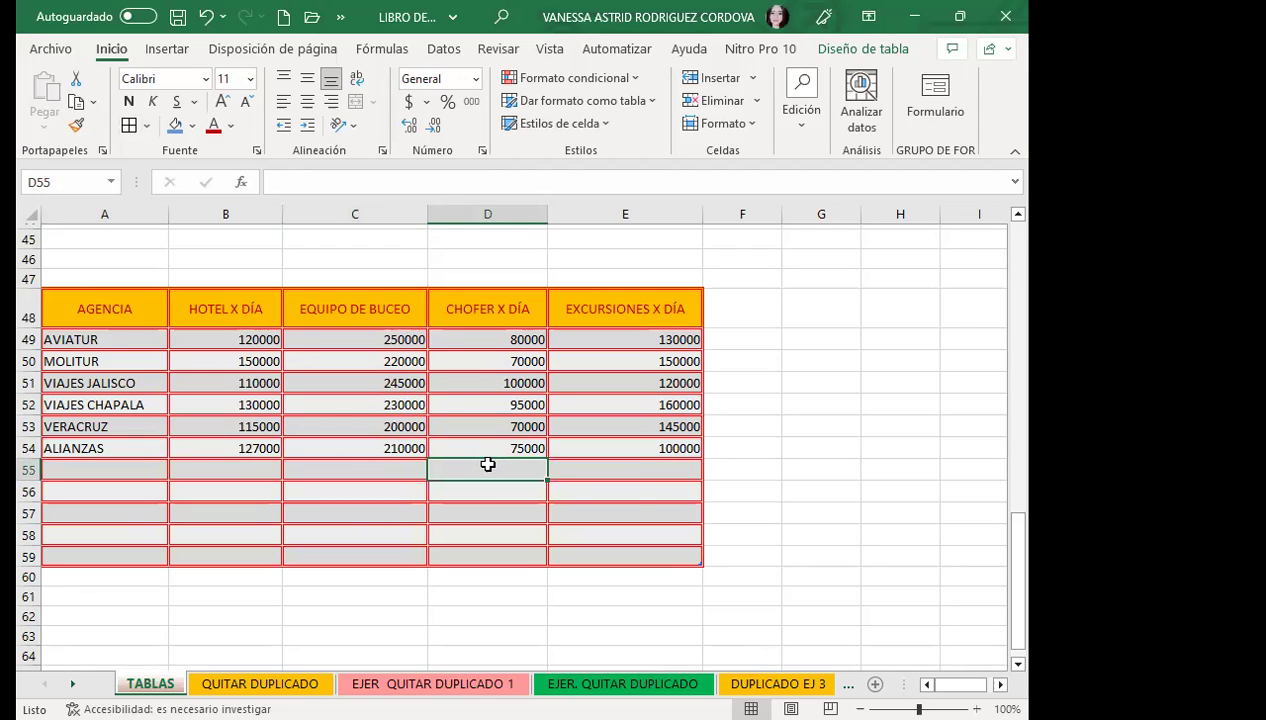
left_click(752, 123)
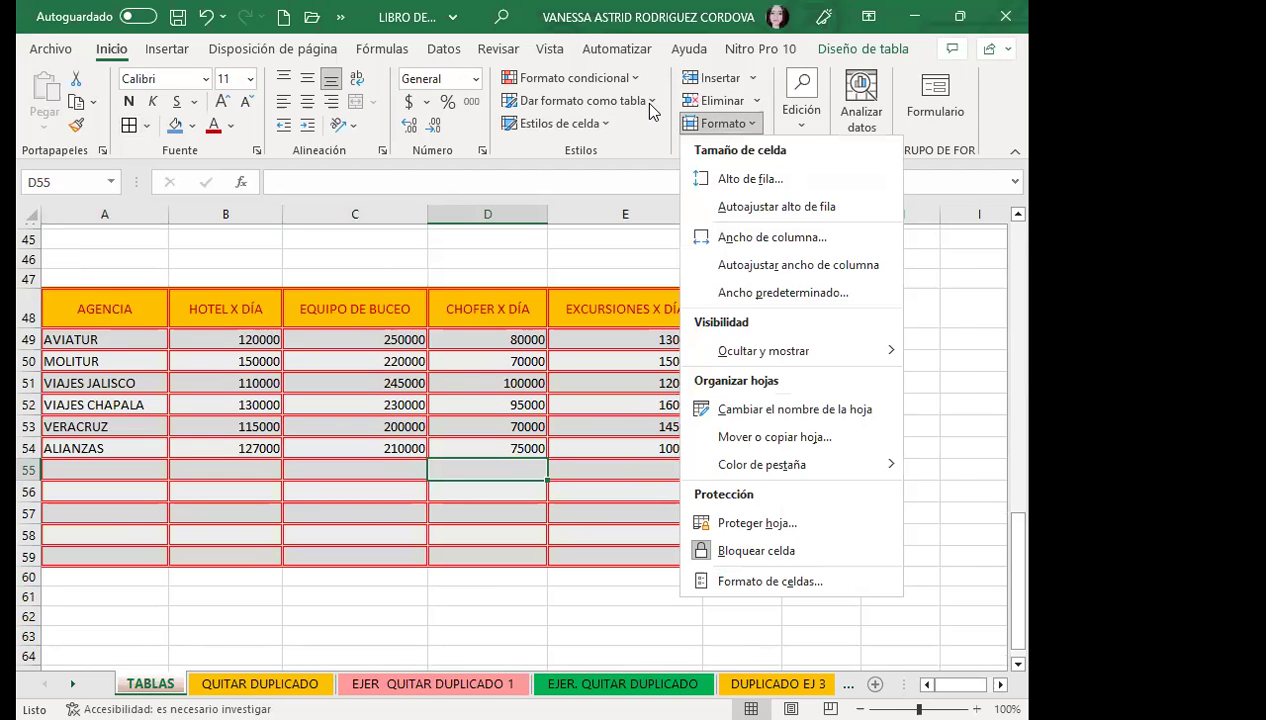
left_click(649, 104)
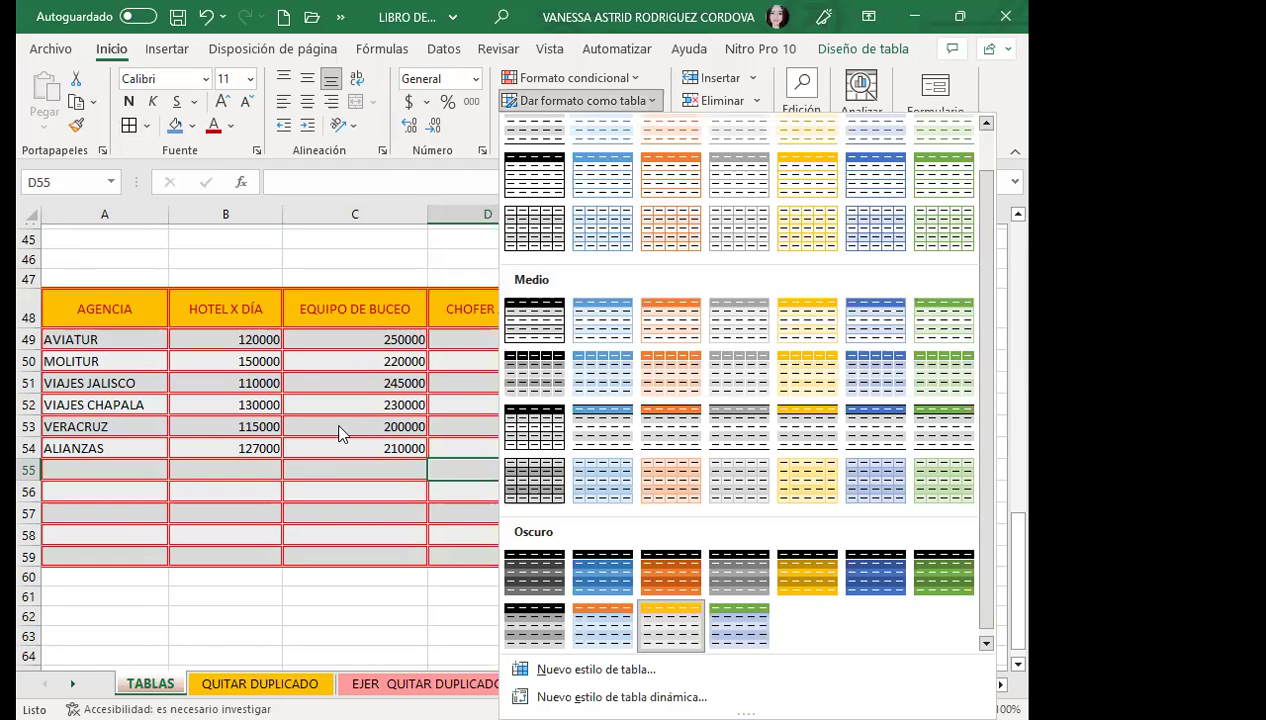
left_click(340, 462)
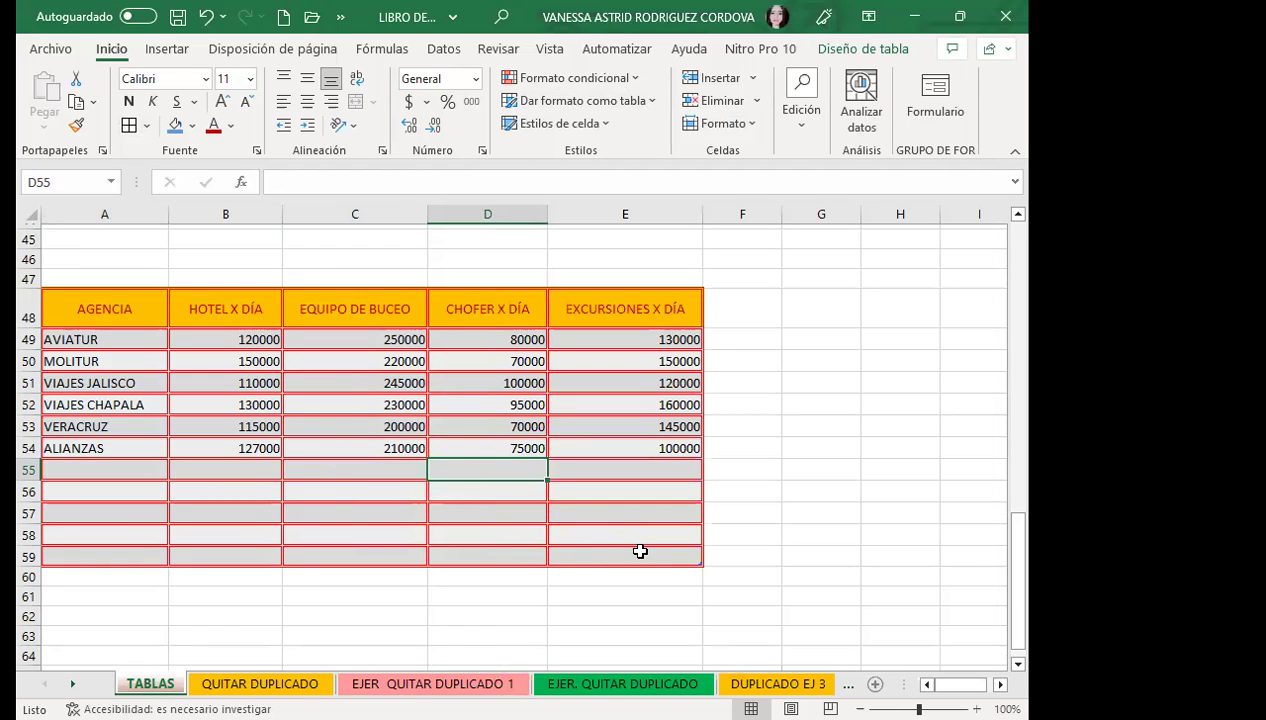
left_click_drag(700, 564, 703, 459)
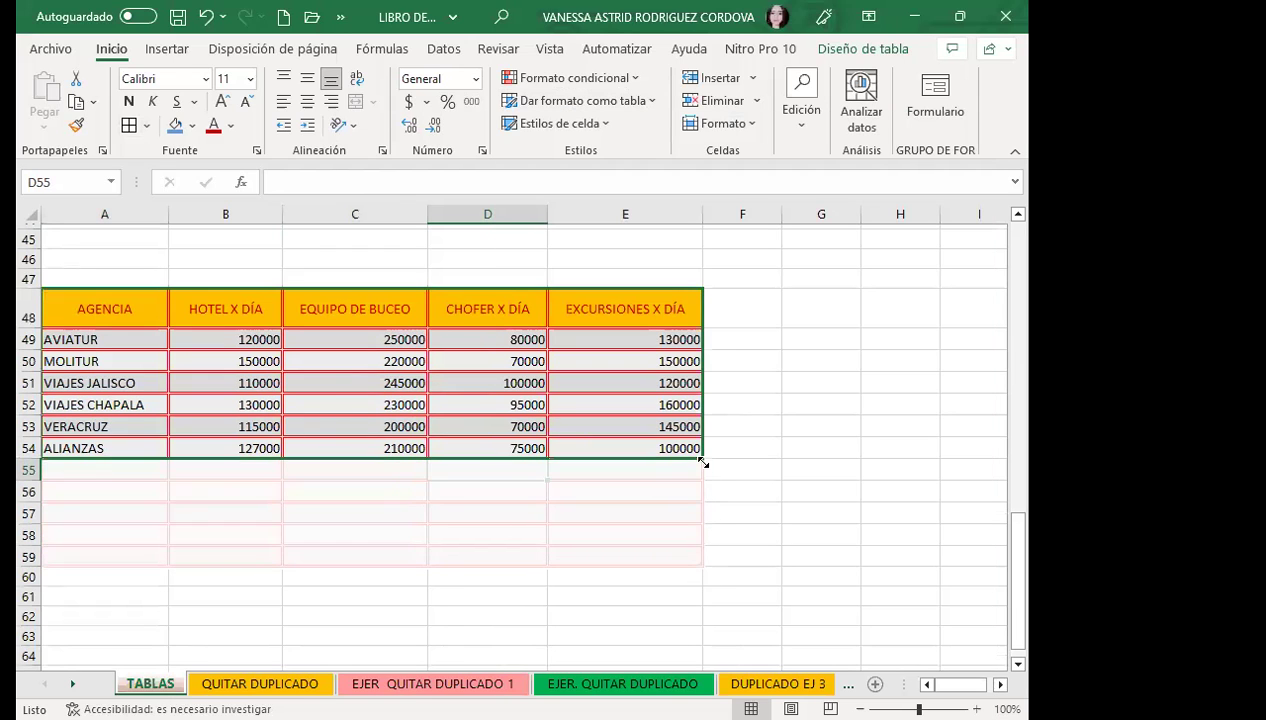
Step: Delete the empty bordered rows 55–60 below the table, then check the values in D51 and E51
left_click(410, 563)
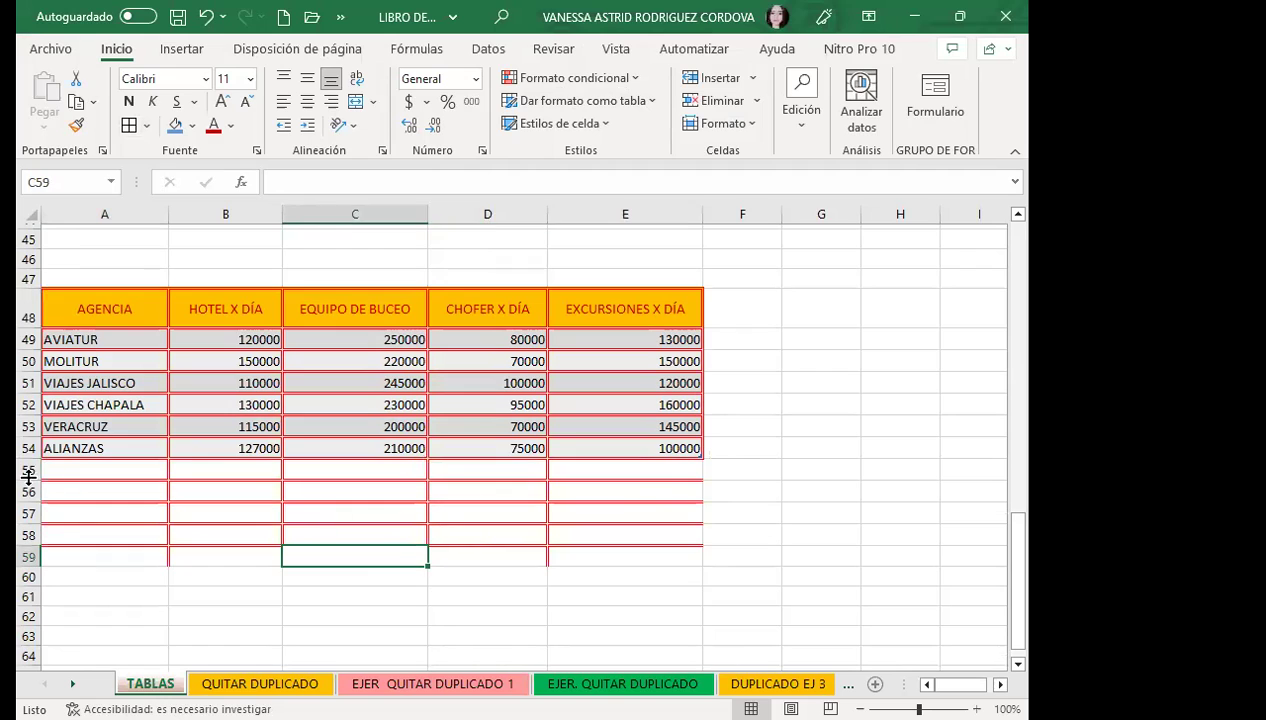
left_click_drag(28, 477, 23, 486)
left_click_drag(26, 580, 26, 578)
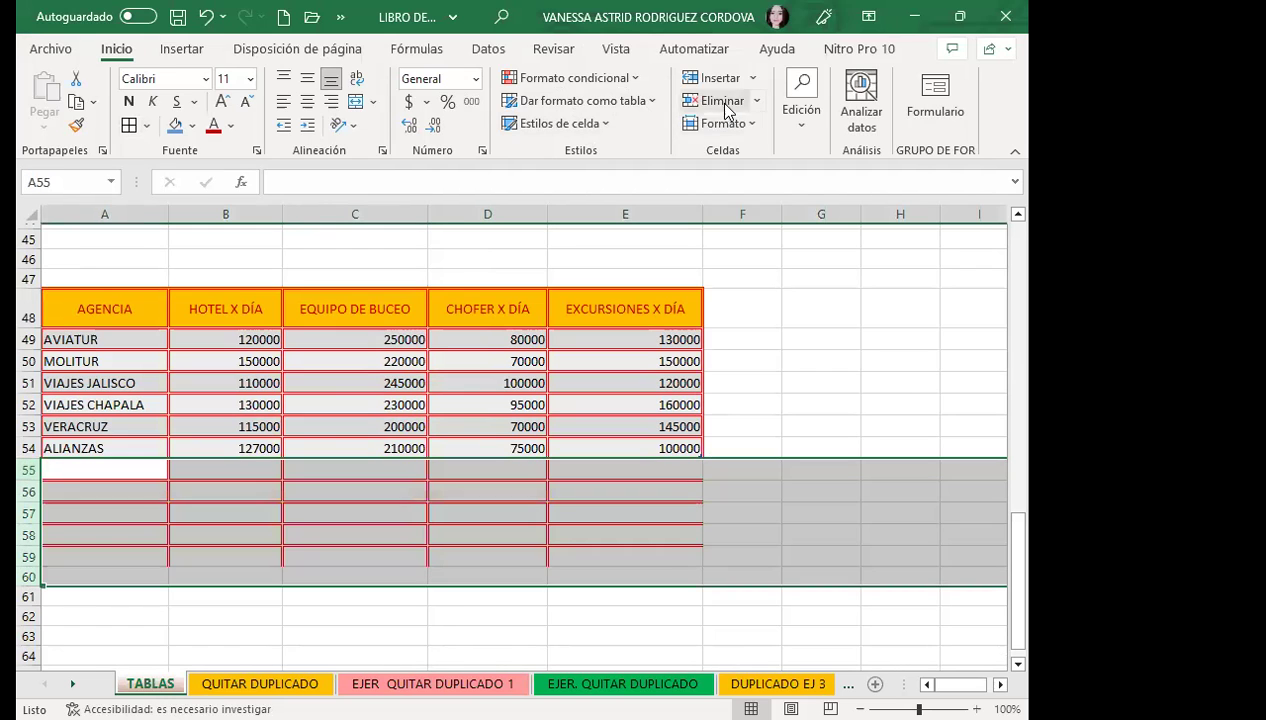
left_click(715, 100)
left_click(415, 545)
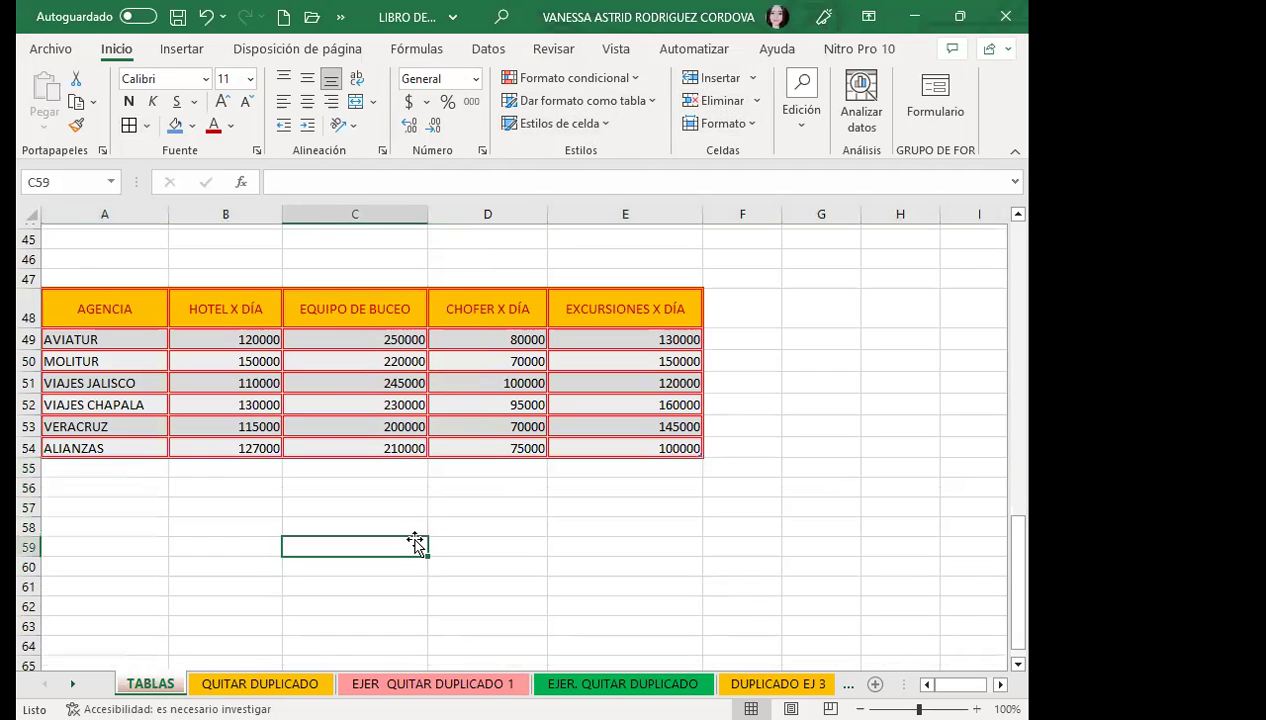
left_click(365, 405)
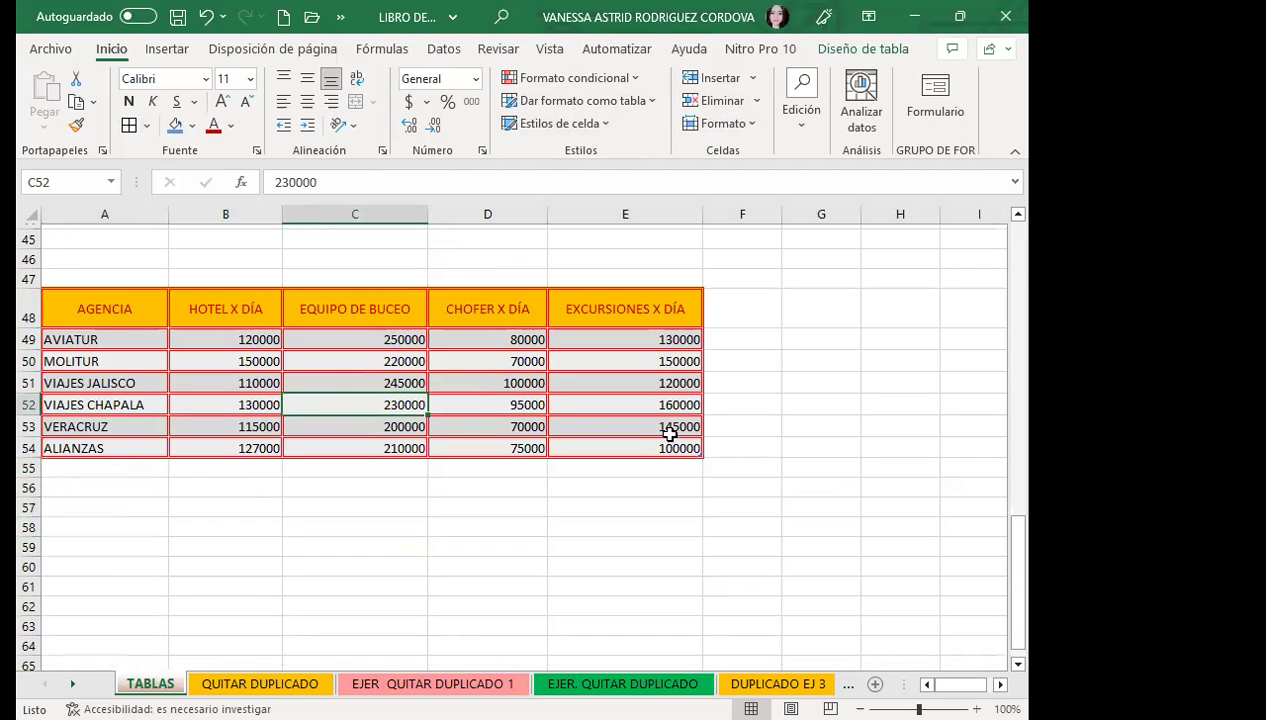
left_click(484, 388)
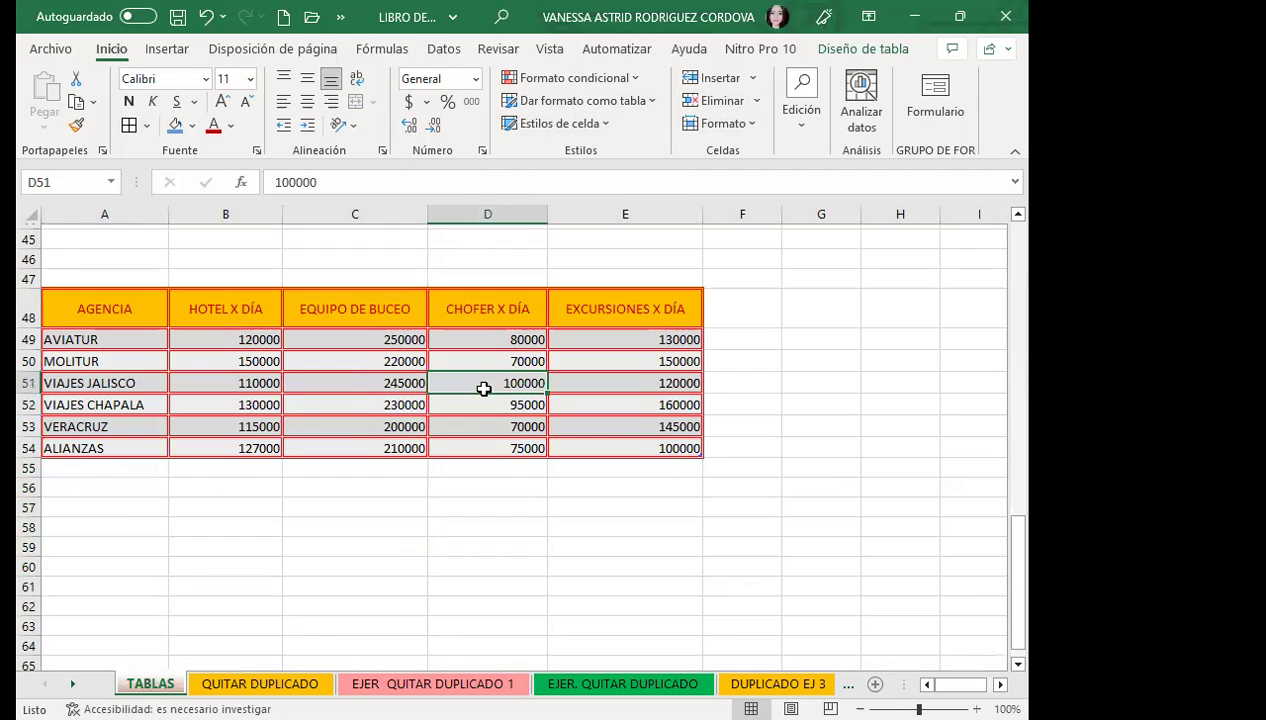
left_click(616, 385)
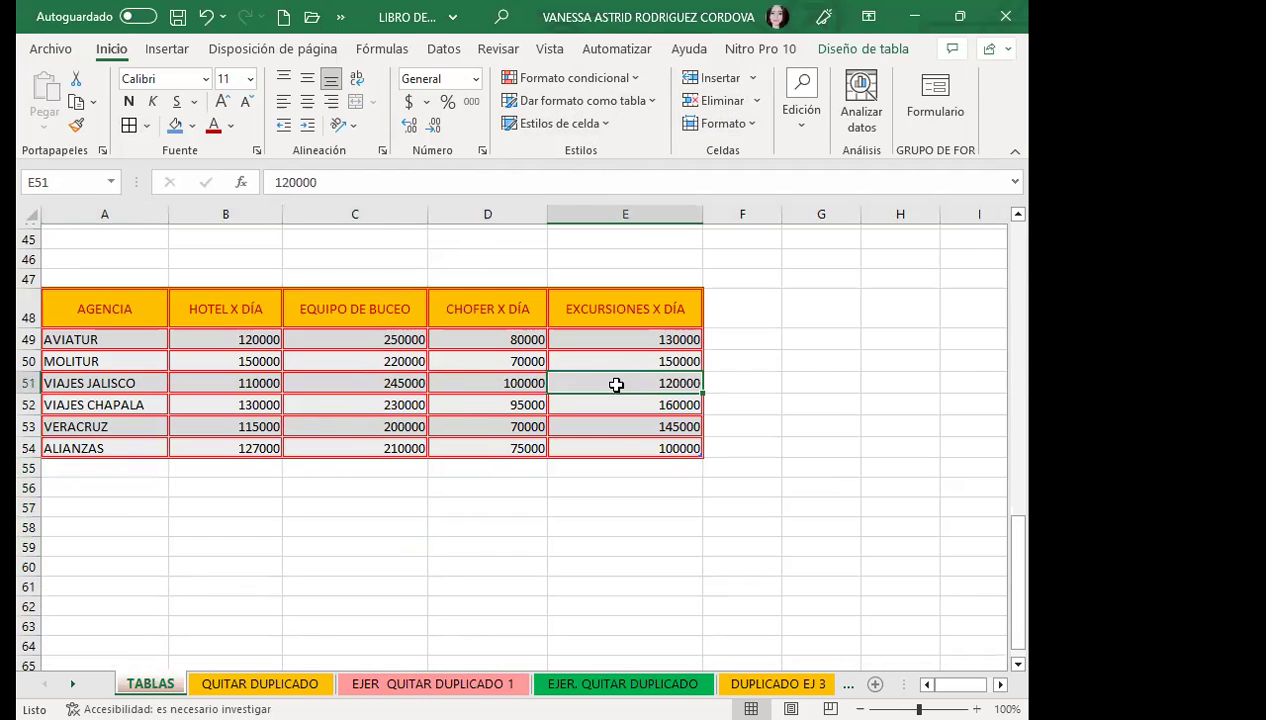
Step: Add TOTAL and FECHAS headers in F48 and G48, extending the table with two columns
left_click(729, 302)
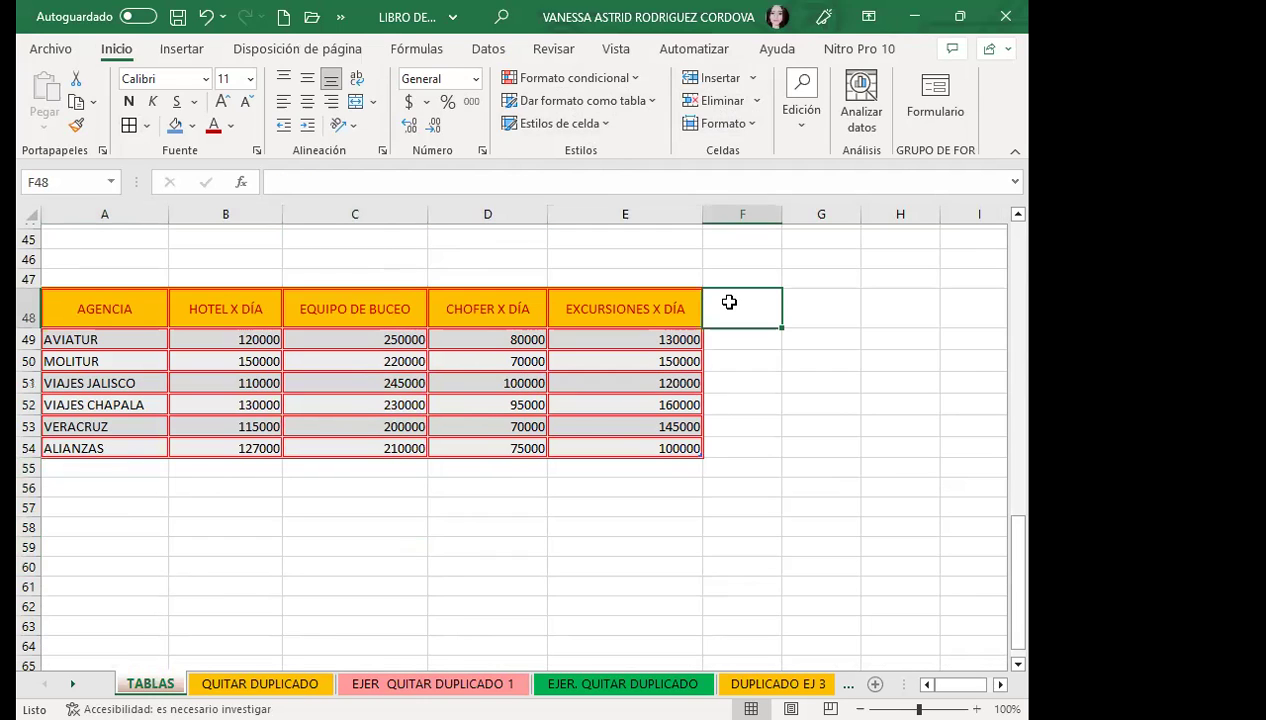
type("TOTAL")
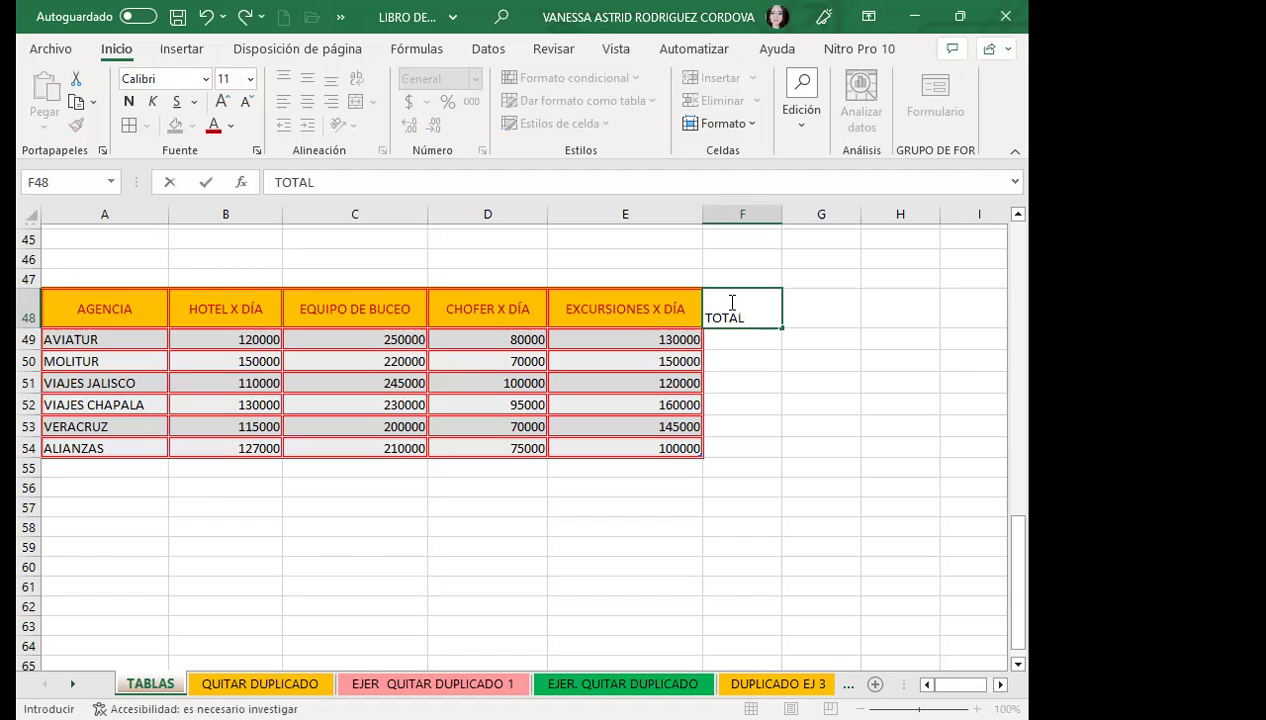
key("Return")
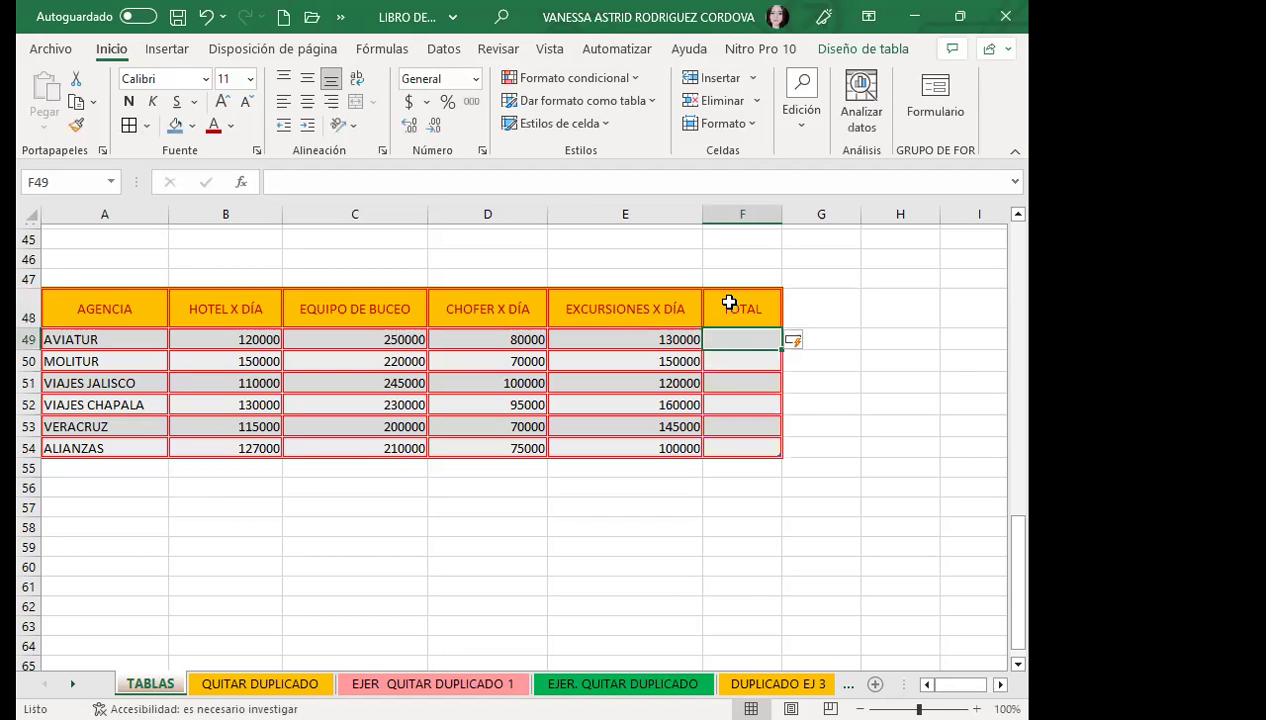
left_click(820, 302)
type("ECHAS")
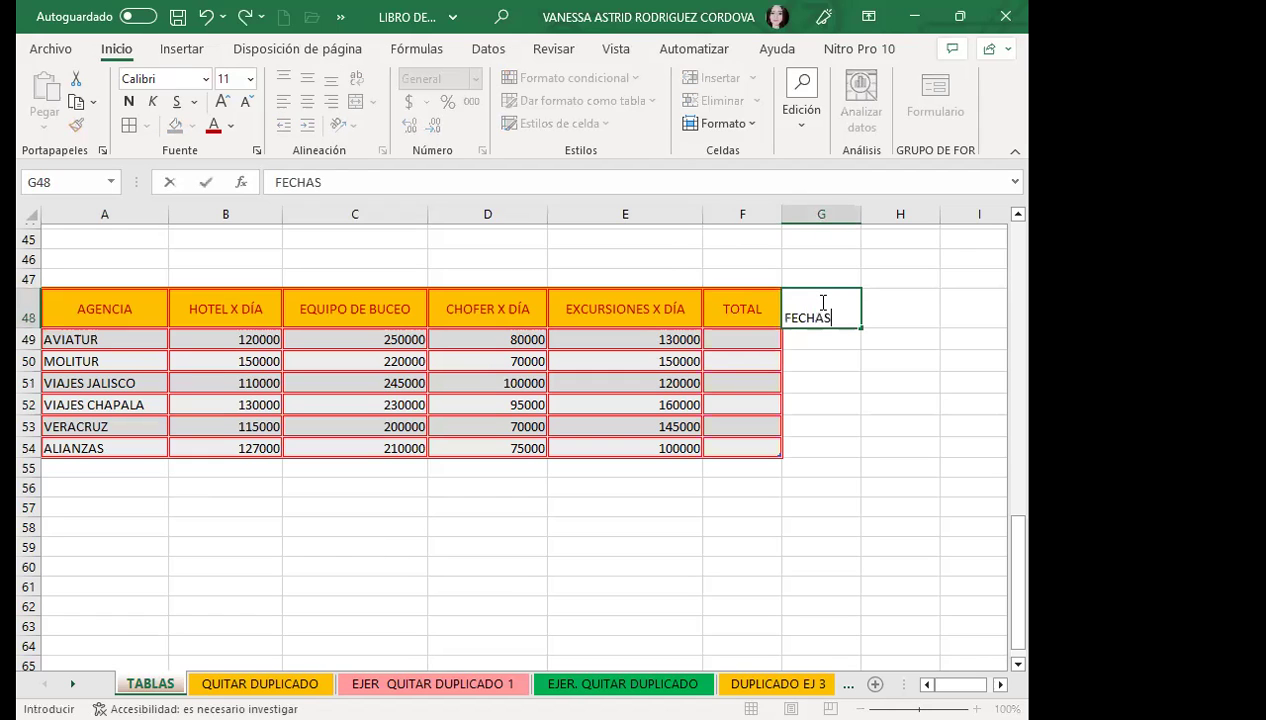
key("Return")
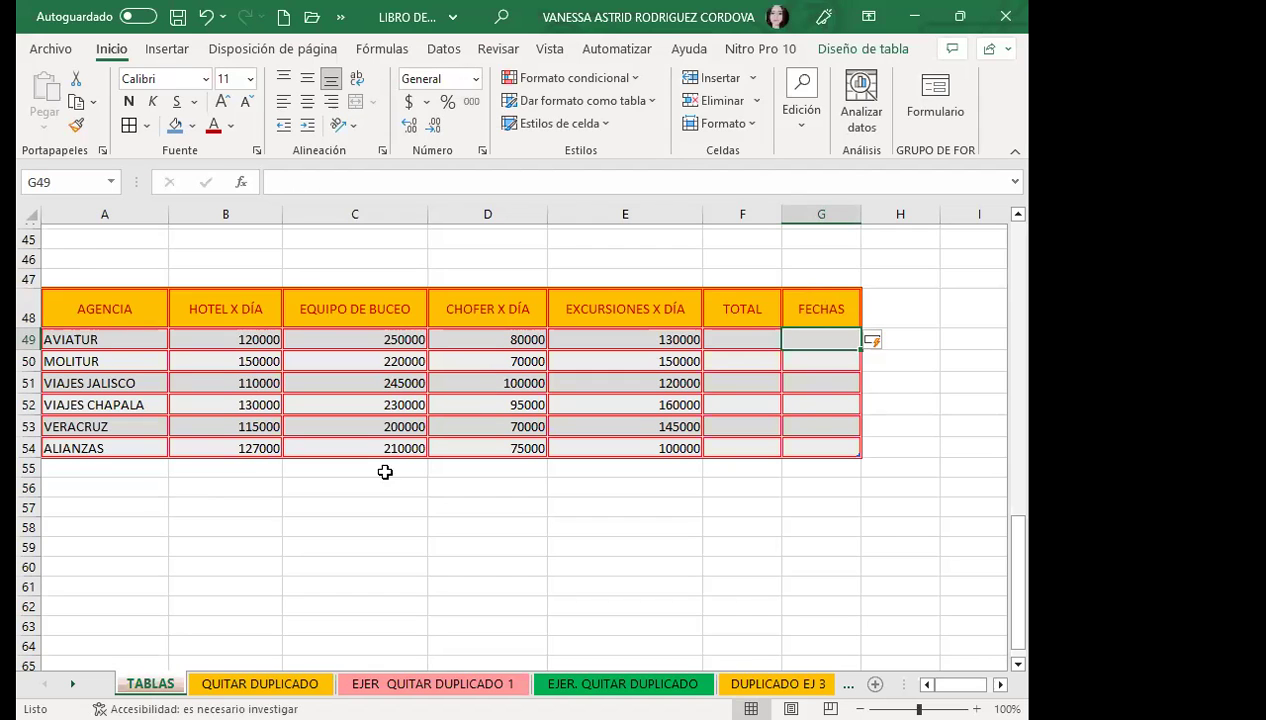
Step: Enter VIAJES in A55 so the table gains a new row
left_click(78, 466)
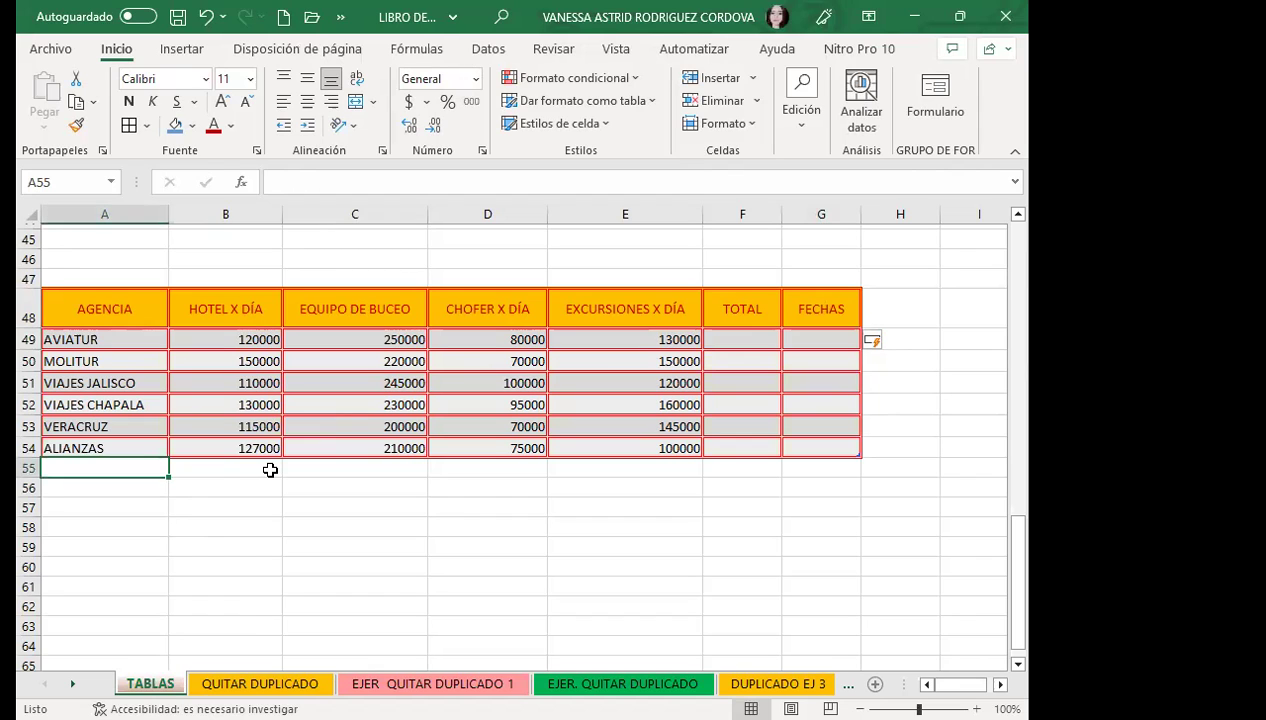
type("VIAJES")
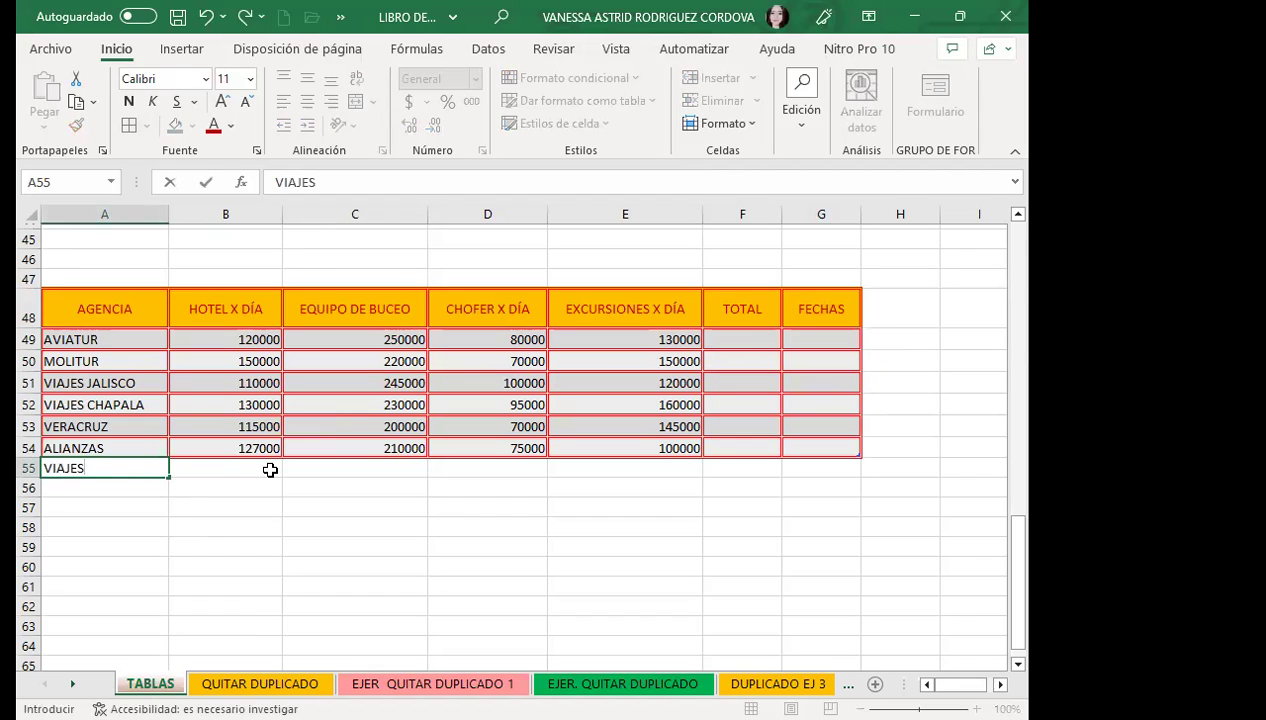
key("Return")
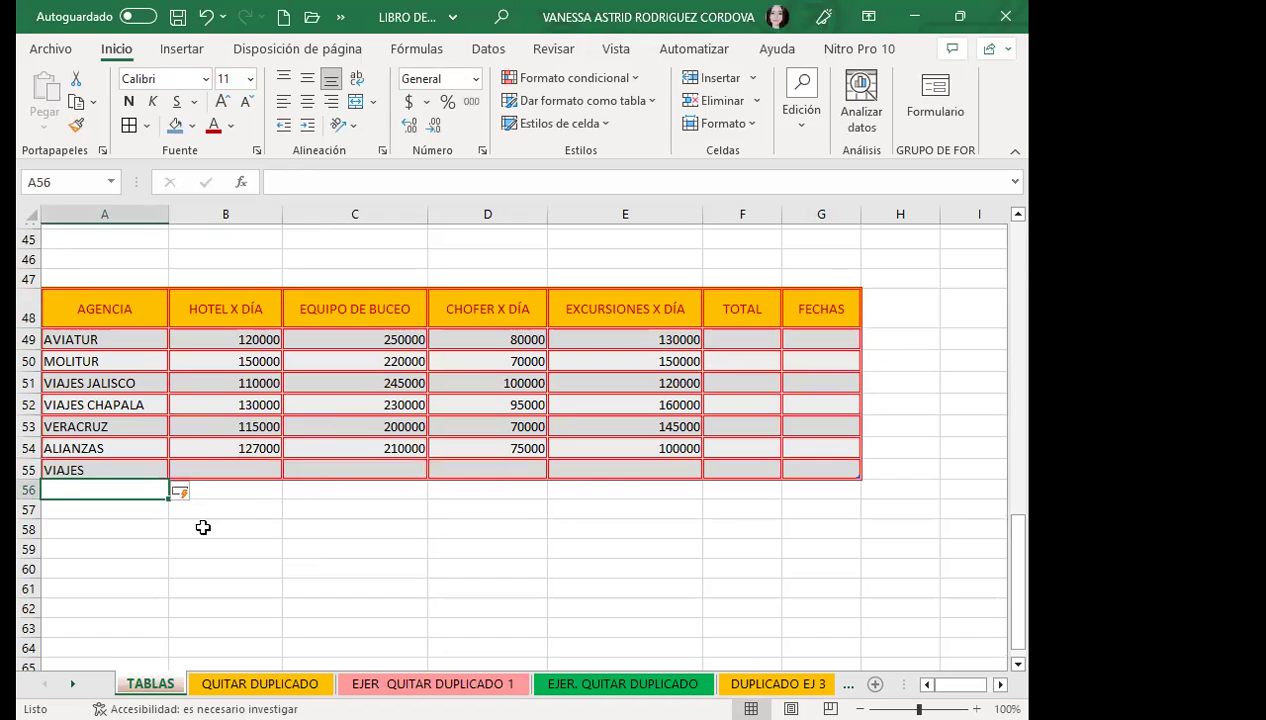
left_click(204, 527)
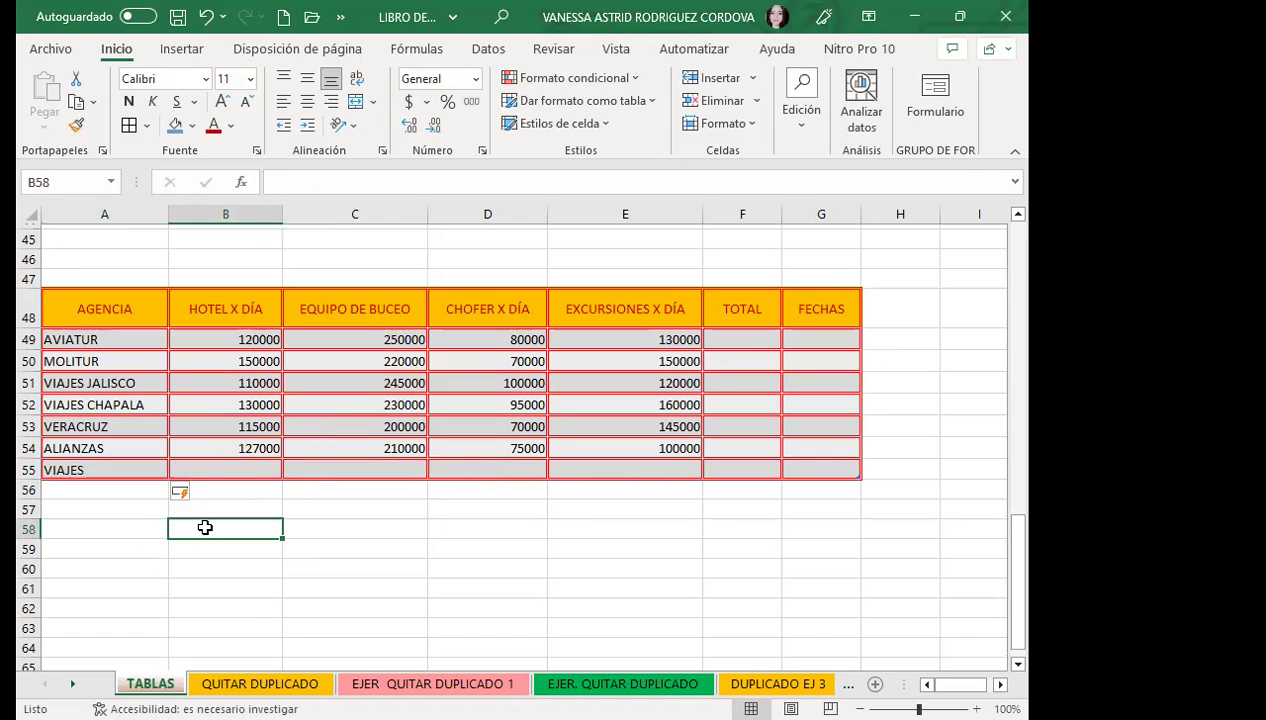
left_click(516, 514)
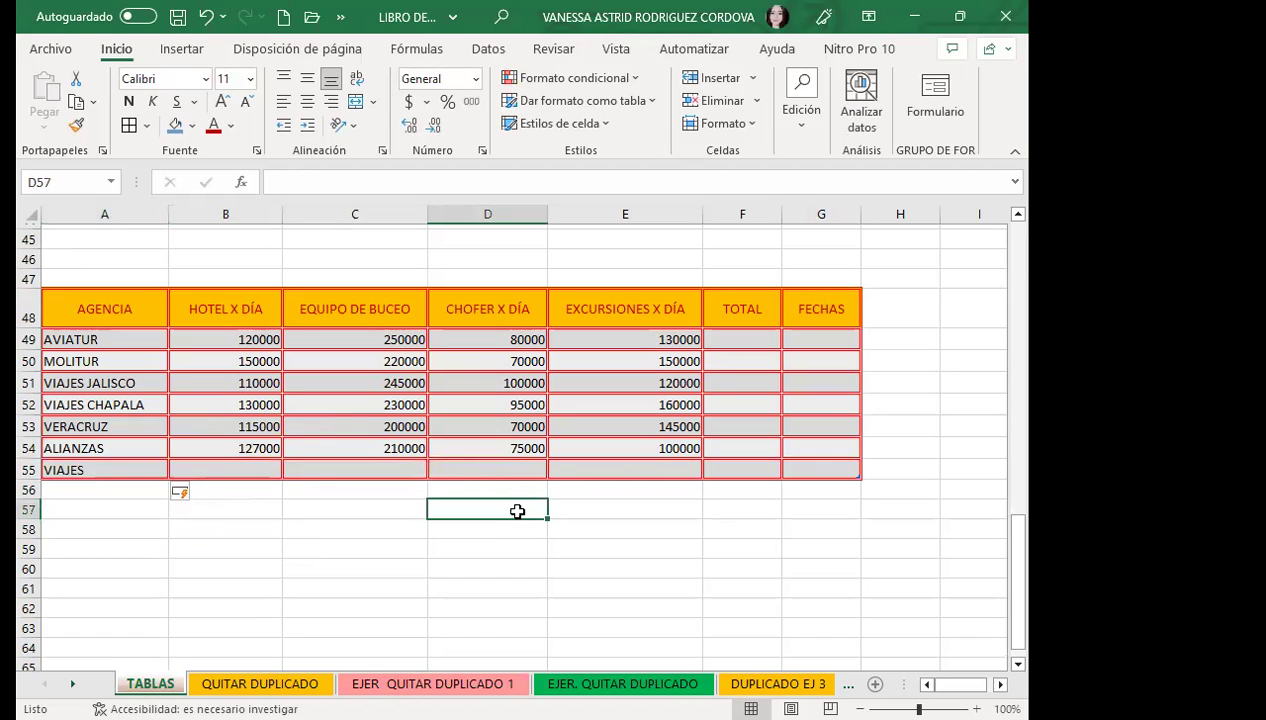